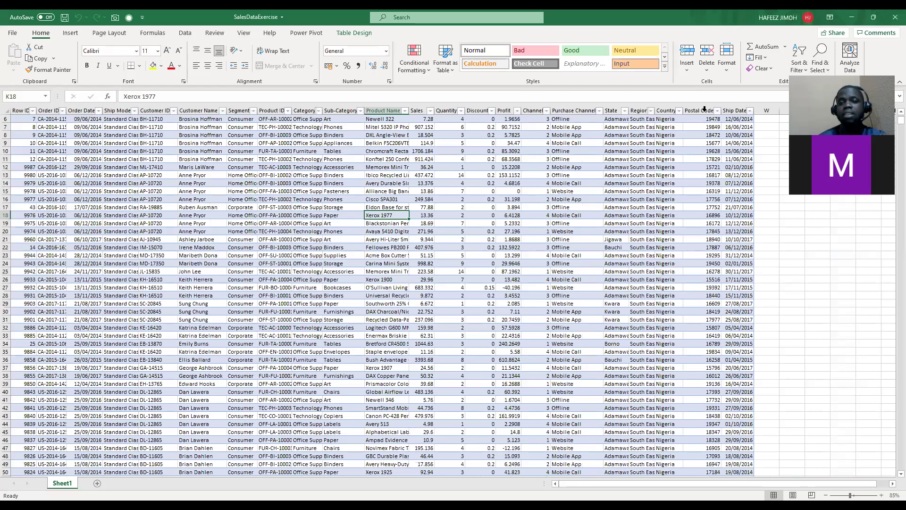
Step: Delete the Postal Code column from the sales table on Sheet1
click(704, 109)
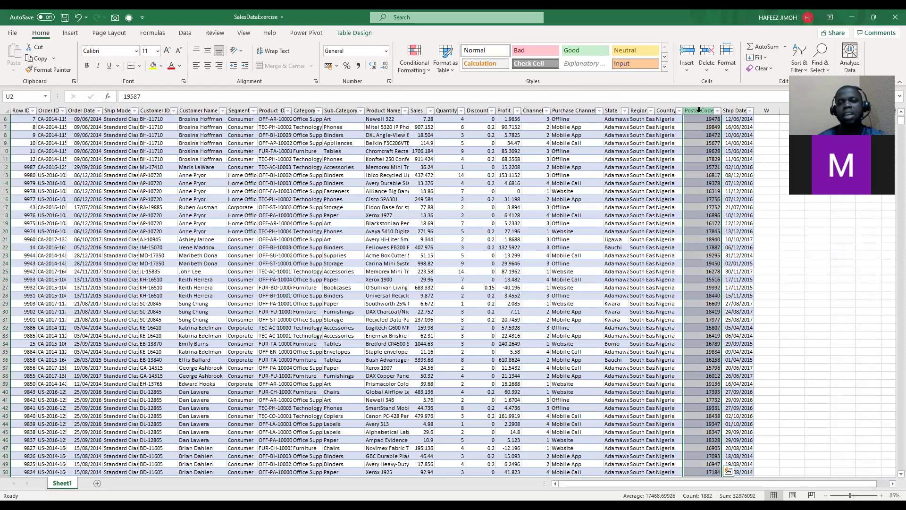
right_click(743, 210)
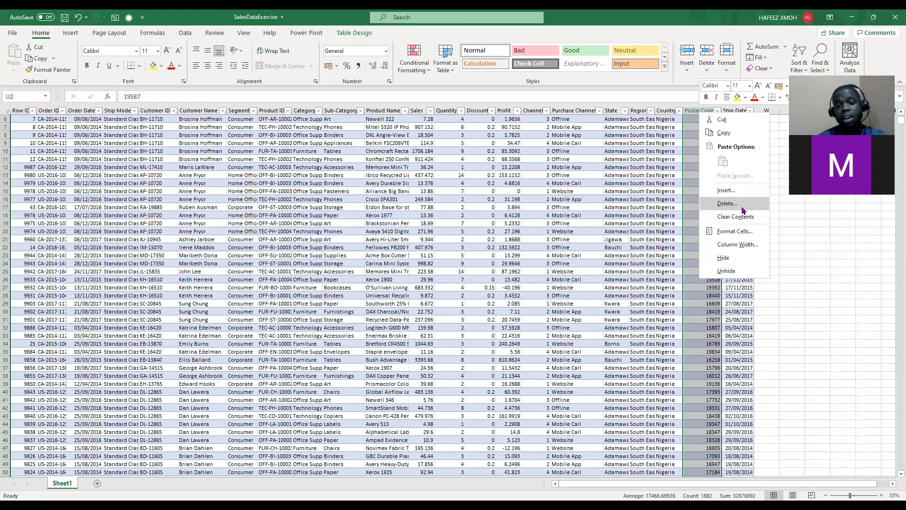
click(741, 203)
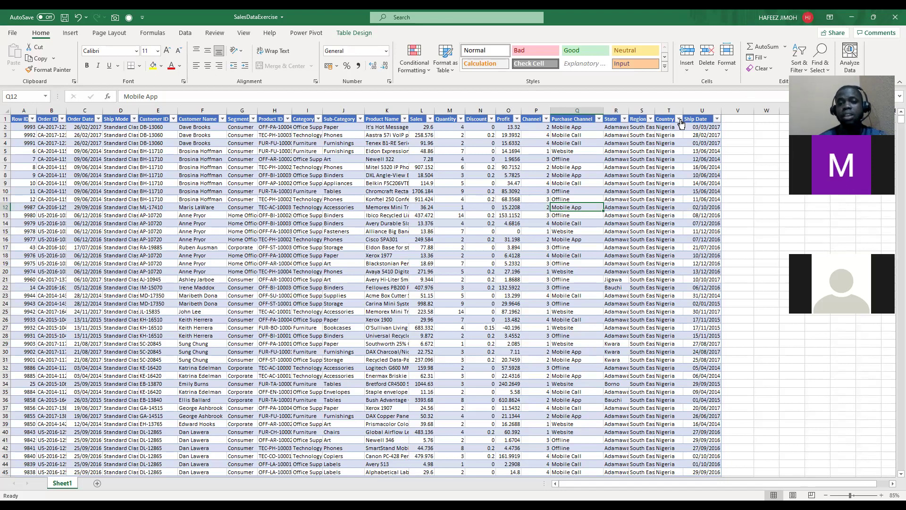
Step: Enter Postal Code, Region, State and Country down column W beside the sales table, starting at W5
click(765, 150)
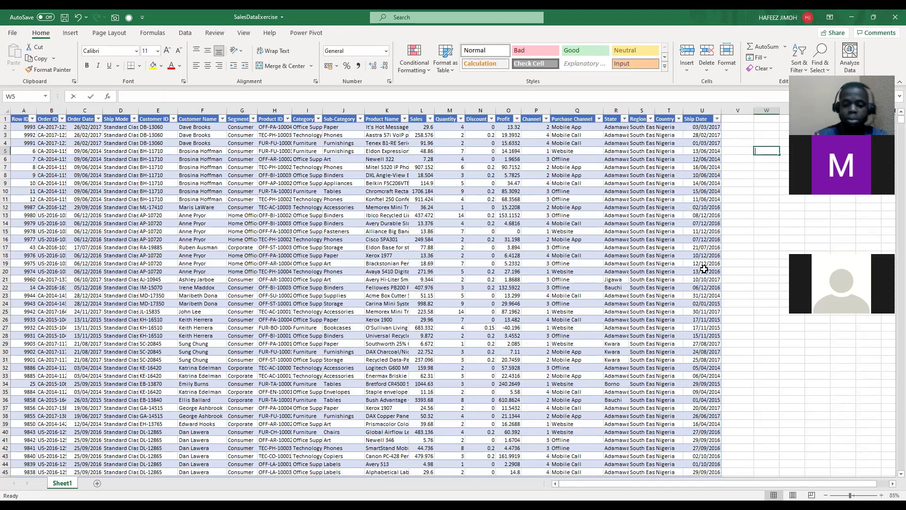
text(Postal COsde)
key(Return)
text(Region)
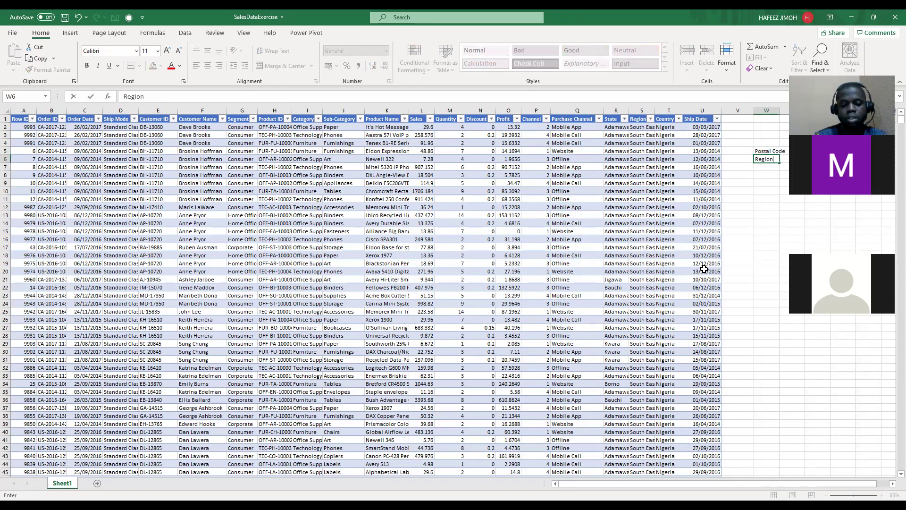
key(Return)
text(Satt)
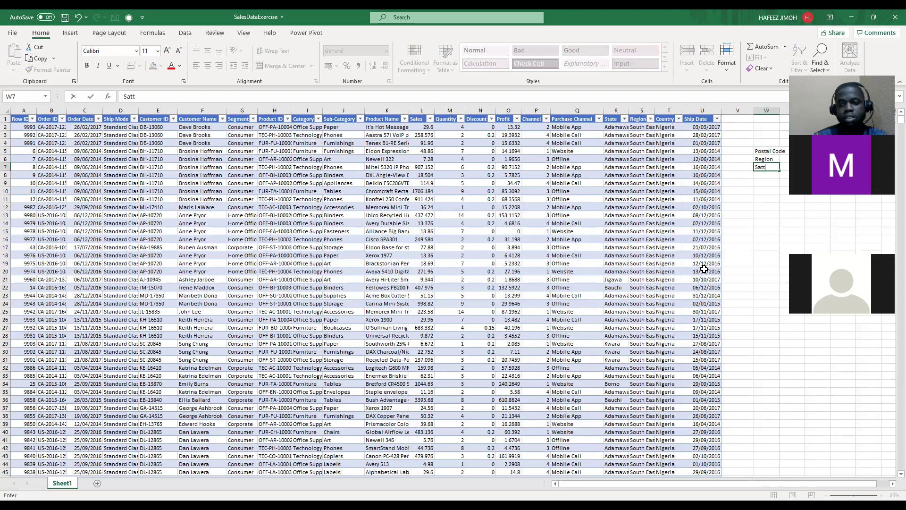
key(BackSpace)
text(tate)
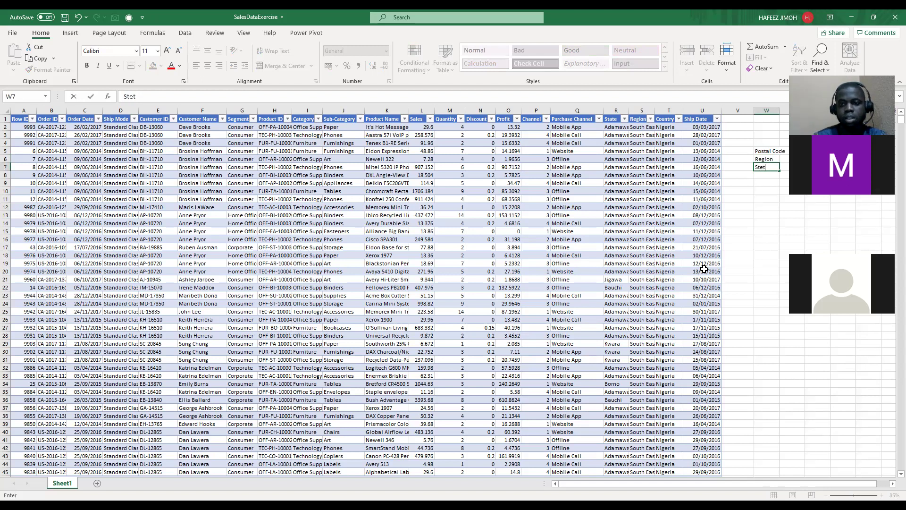
key(Return)
text(Country)
key(Return)
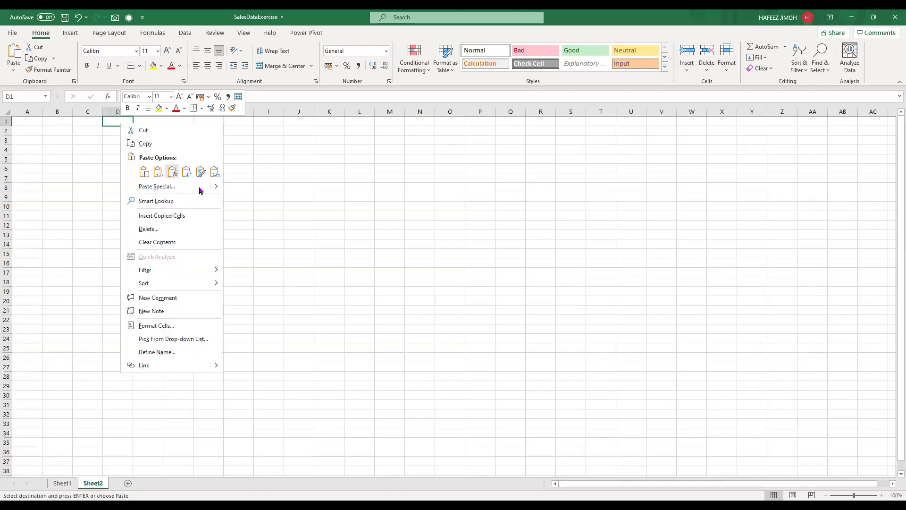
Step: Paste the copied table headers transposed into Sheet2 from D1 down and autofit column D
click(187, 174)
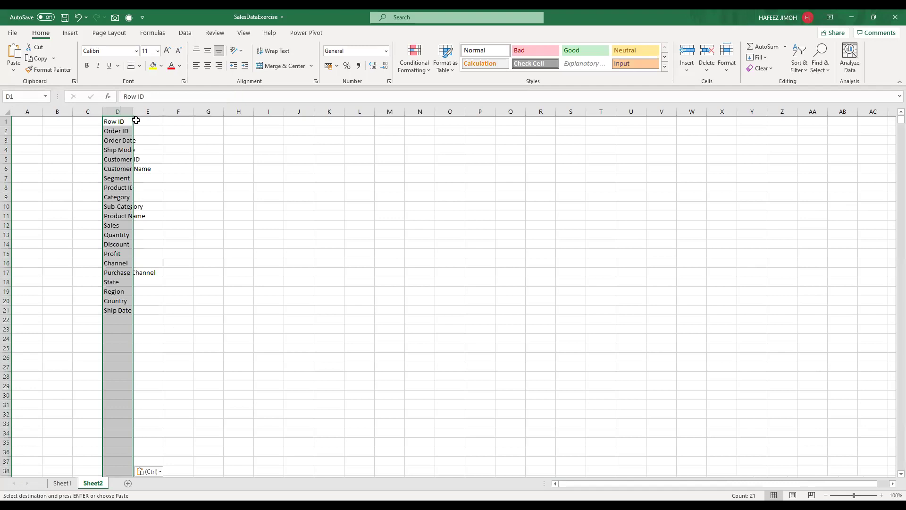
double_click(137, 112)
Step: Move the header list from column D to column E starting at E4, and autofit column E
click(138, 120)
drag(142, 141, 149, 315)
key(ctrl+c)
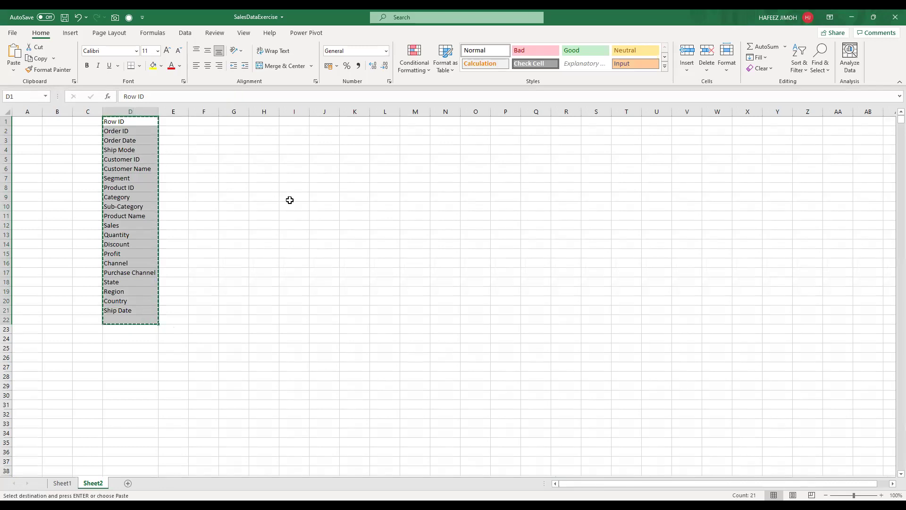
click(174, 149)
key(ctrl+v)
double_click(189, 111)
Step: Enter the title Column Headers in E3 above the header list
click(187, 140)
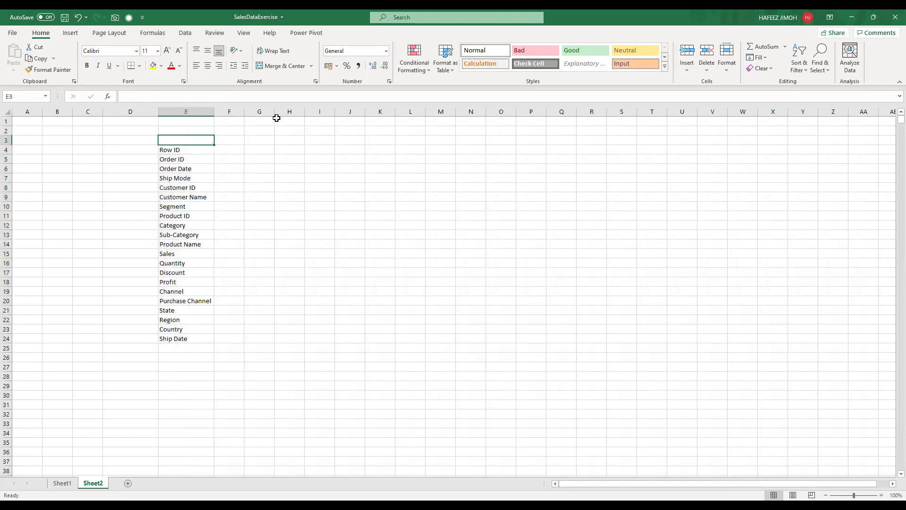
text(Column)
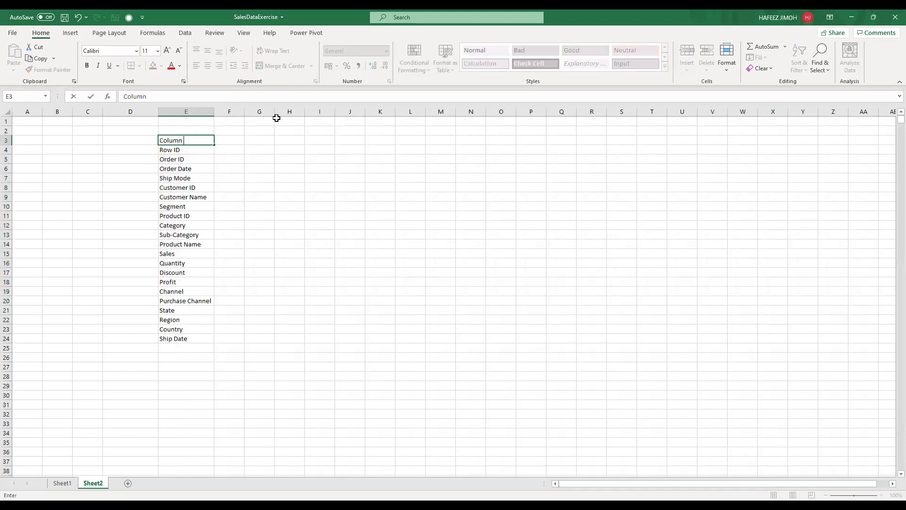
key(BackSpace)
key(BackSpace)
text(Headers)
key(Tab)
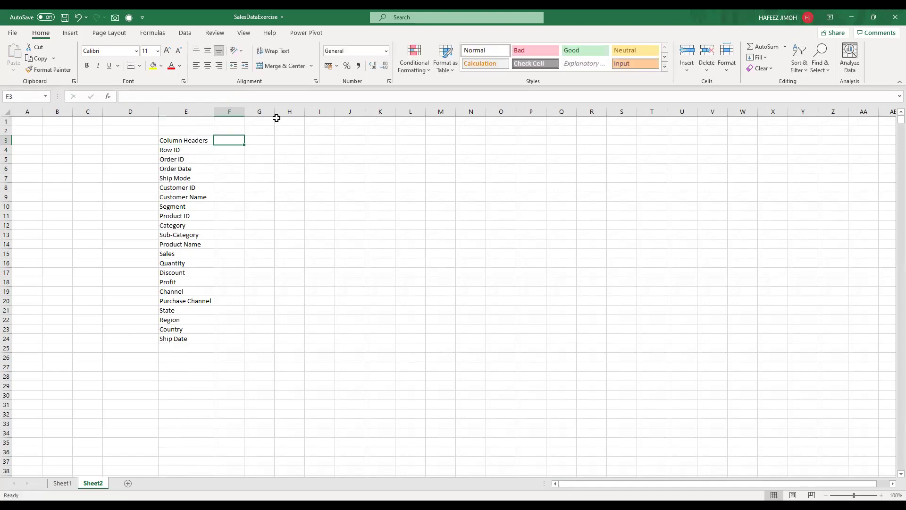
key(Right)
key(Right)
key(Right)
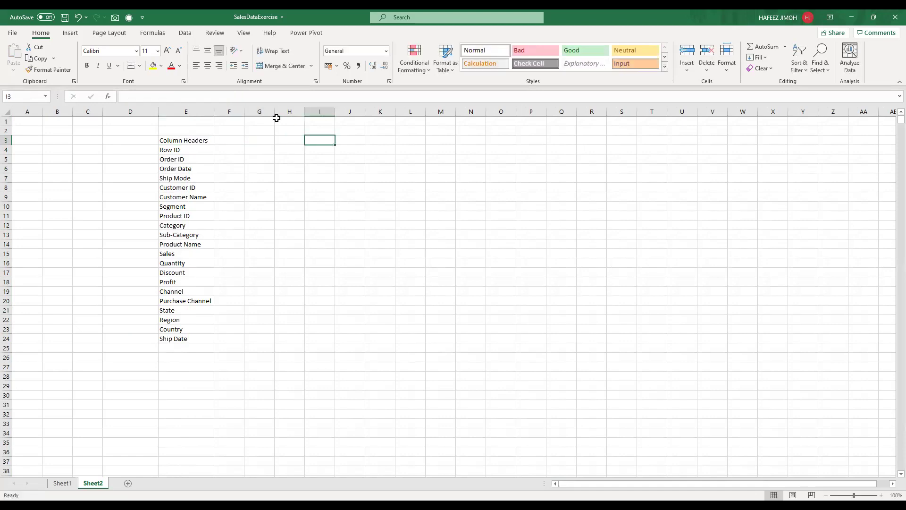
text(FAc)
key(BackSpace)
text(a)
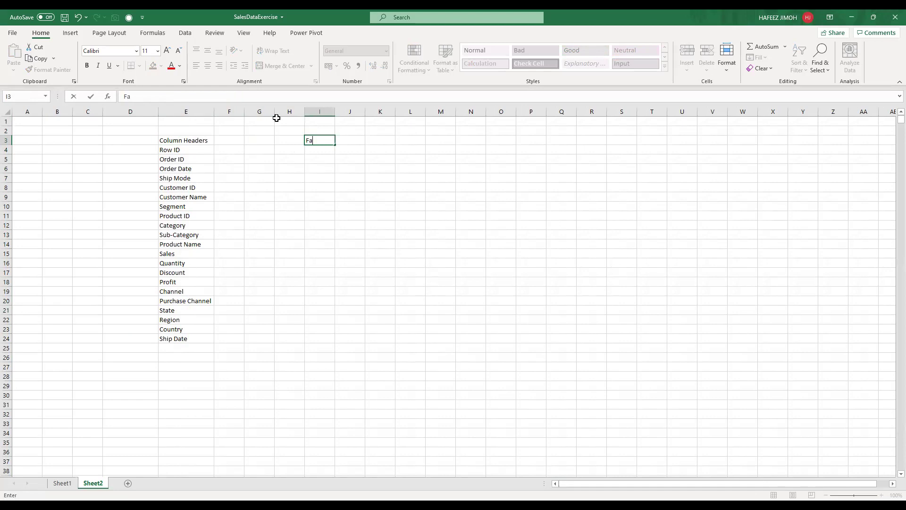
Step: Make the Column Headers title in E3 bold
key(Left)
key(Left)
key(Left)
key(Left)
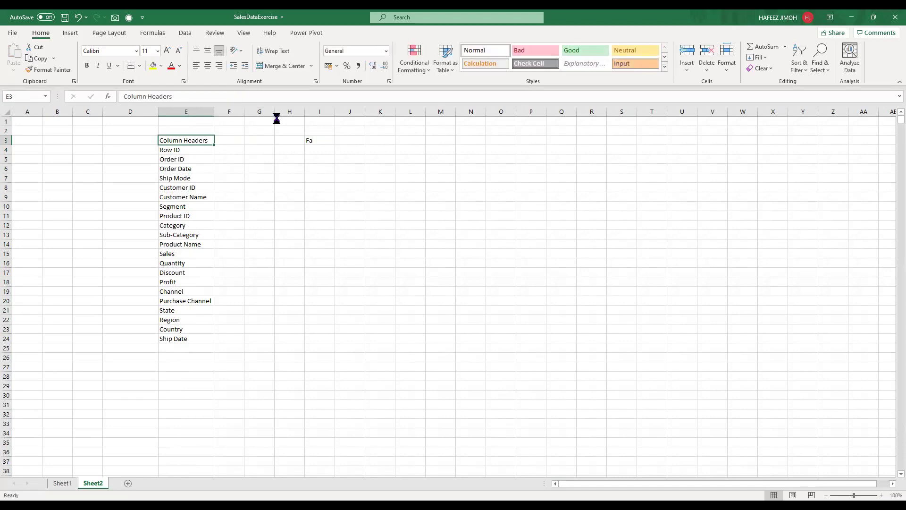
key(ctrl+b)
Step: Enter the headings Fact in I3 and Dimensions in K3, and autofit column K
key(Right)
key(Right)
key(Right)
key(Right)
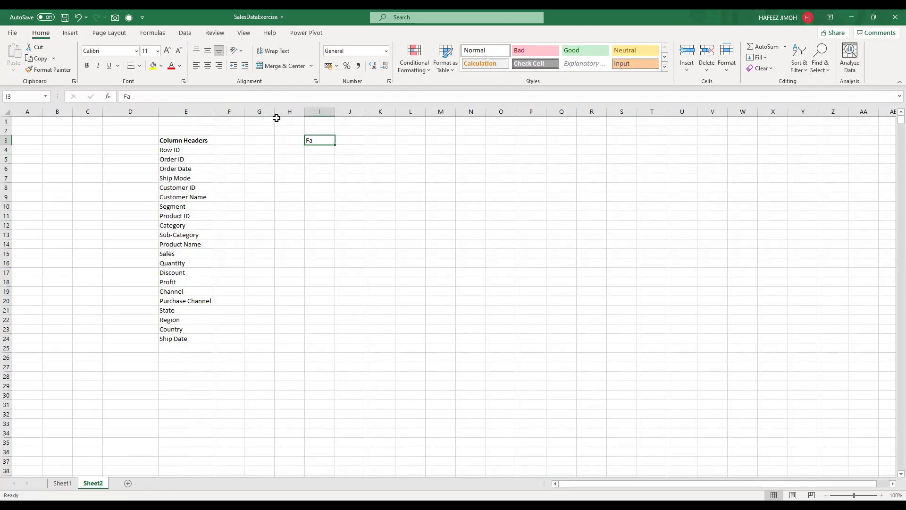
text(Fact)
key(Tab)
key(Tab)
text(F)
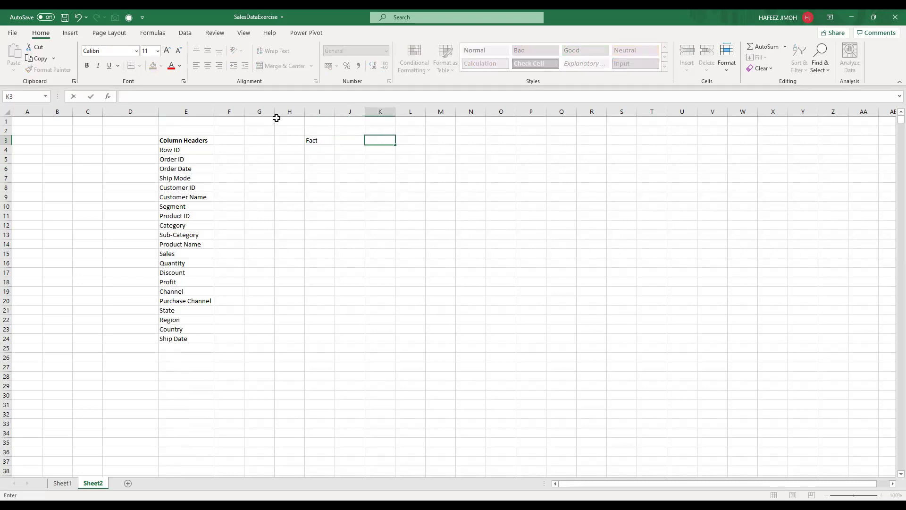
text(DImensions)
key(Tab)
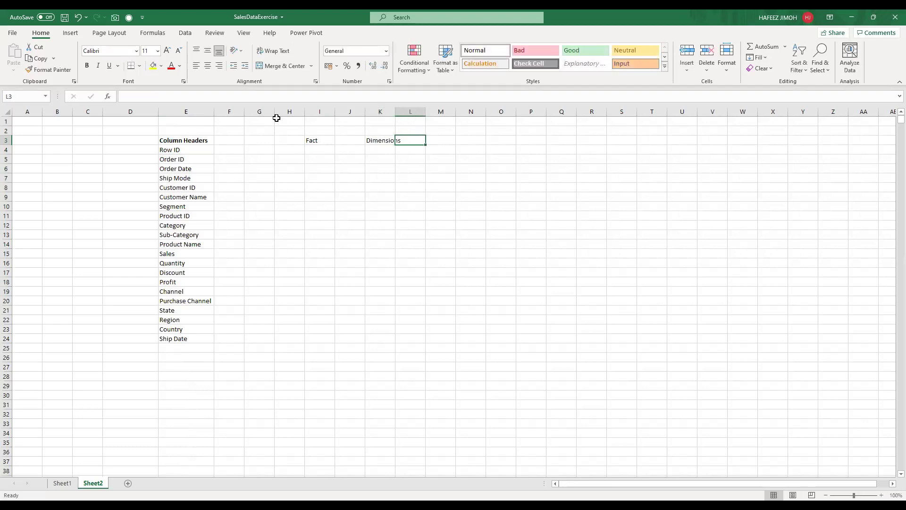
double_click(396, 106)
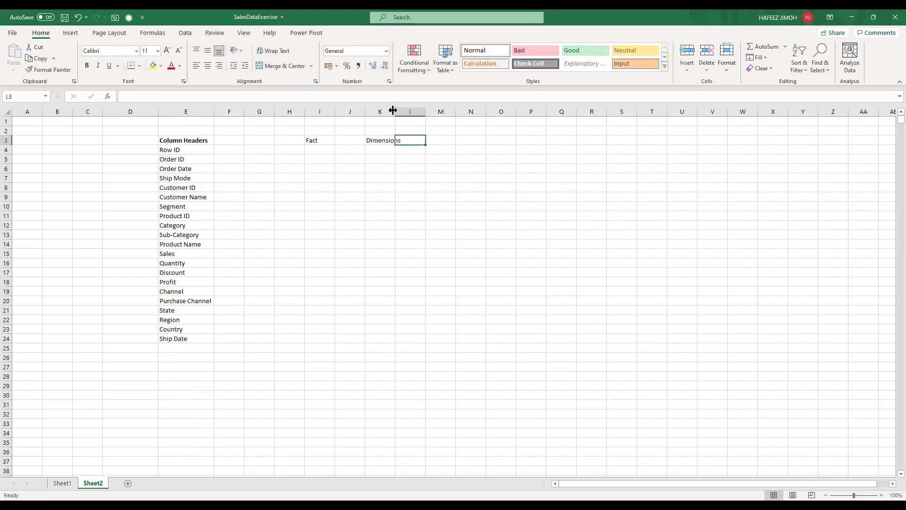
Step: Mark Row ID, Order ID and Order Date with F in column F beside the header list
click(231, 151)
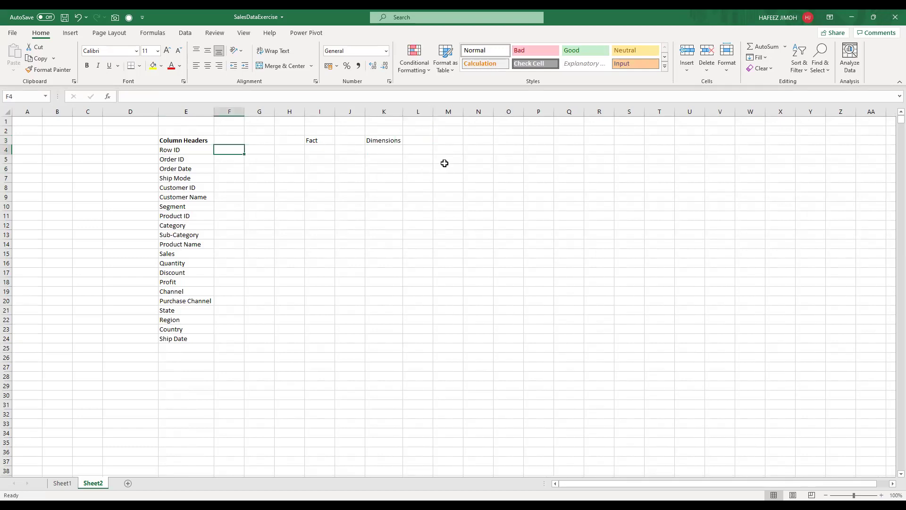
text(F)
key(Return)
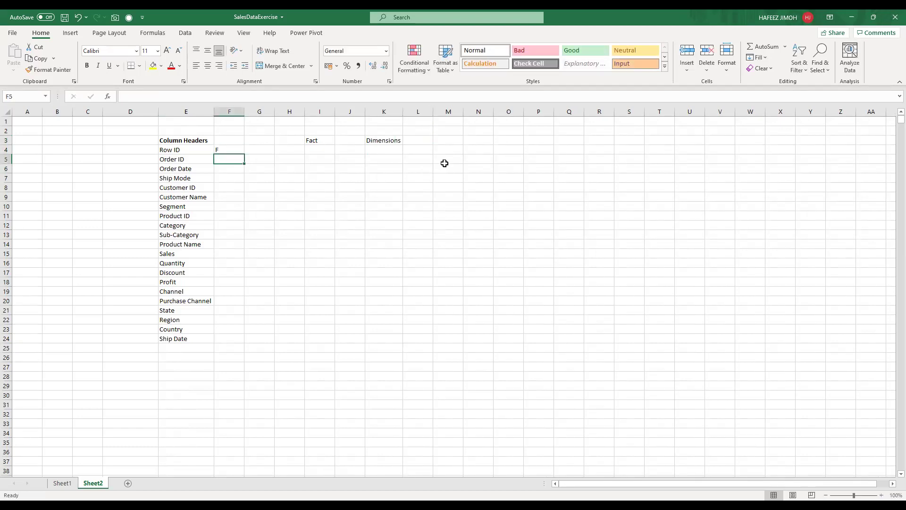
text(F)
key(Return)
text(F)
key(Return)
Step: Mark Ship Mode, Customer ID and Product ID with F in column F
key(Return)
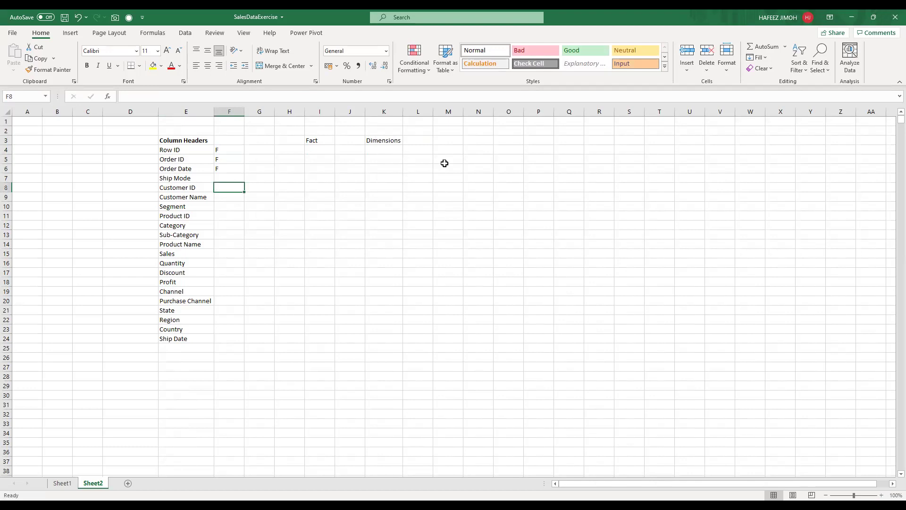
key(Up)
text(F)
key(Return)
text(F)
key(Return)
key(Return)
key(Return)
text(F)
key(Return)
Step: Mark Sales, Quantity, Discount and Profit with F in column F
key(Return)
key(Down)
key(Down)
key(Down)
key(Up)
text(F)
key(Down)
text(F)
key(shift+Down)
key(Down)
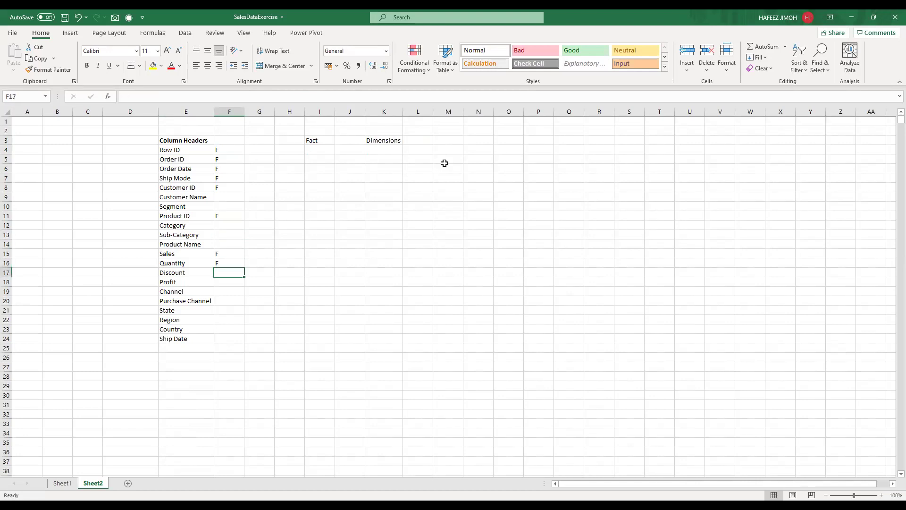
text(F)
key(Return)
text(F)
key(Return)
key(Return)
key(Return)
key(Return)
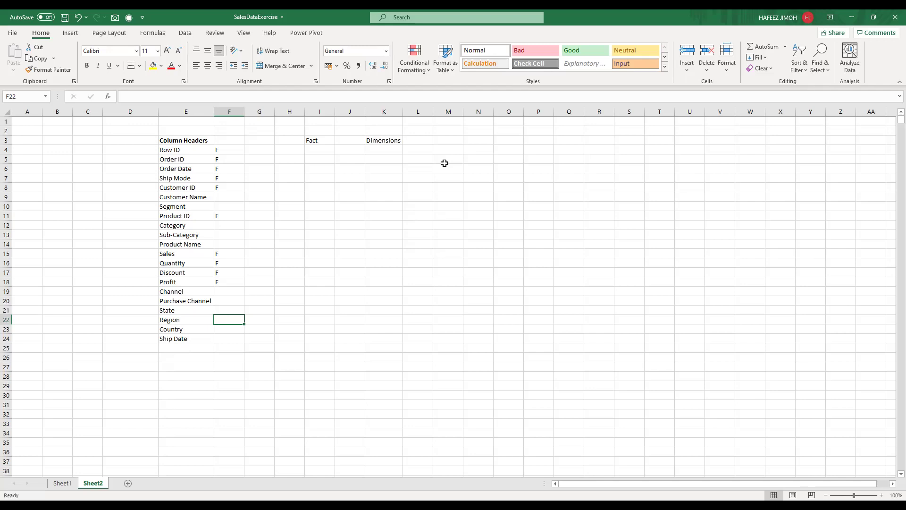
Step: Review the F markers in column F from Row ID down to Profit
drag(231, 148, 240, 285)
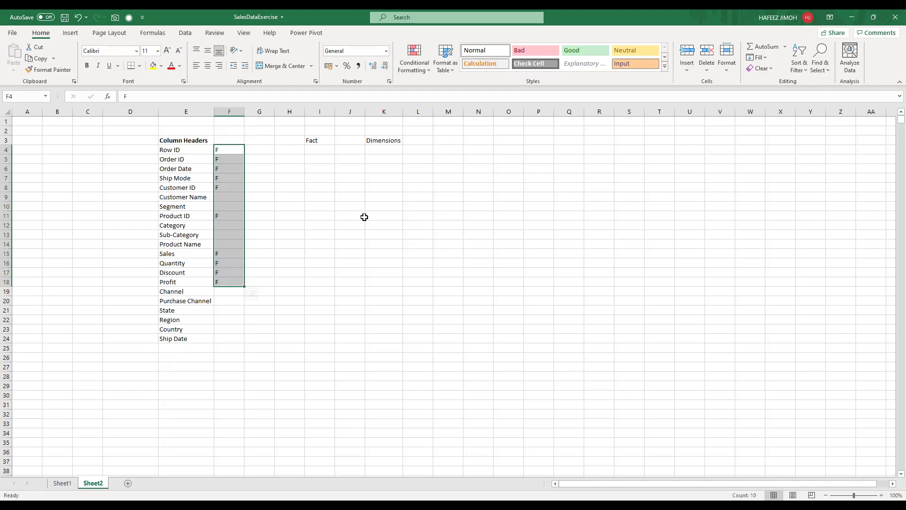
key(Down)
key(Down)
key(Down)
key(Down)
key(Down)
key(Down)
key(Down)
key(Down)
key(Down)
key(Down)
key(Down)
key(Down)
key(Down)
key(Down)
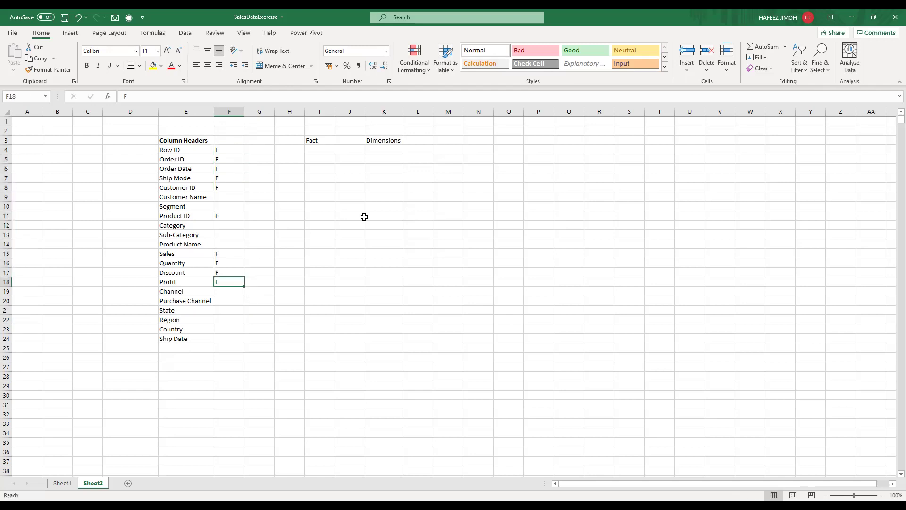
Step: Mark Purchase Channel, State and Ship Date with F in column F
key(Down)
key(Down)
text(F)
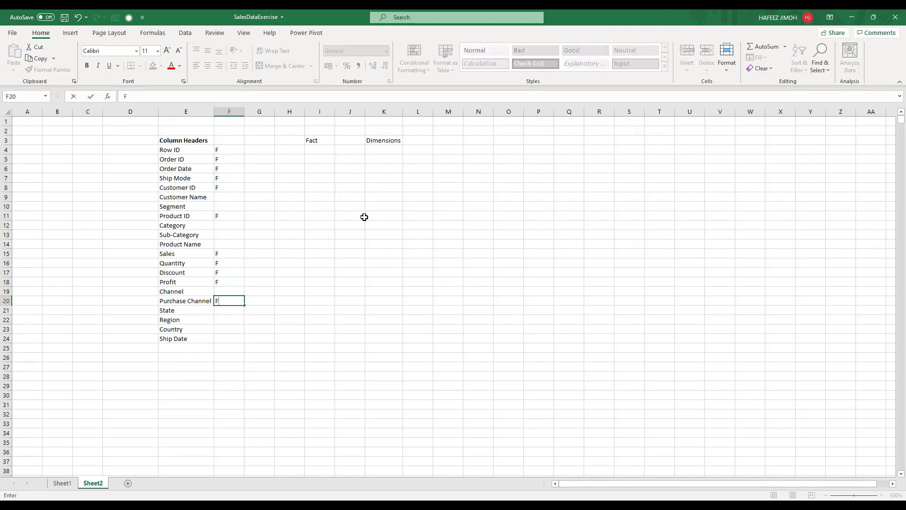
key(Down)
text(F)
key(Down)
key(Down)
key(Down)
text(F)
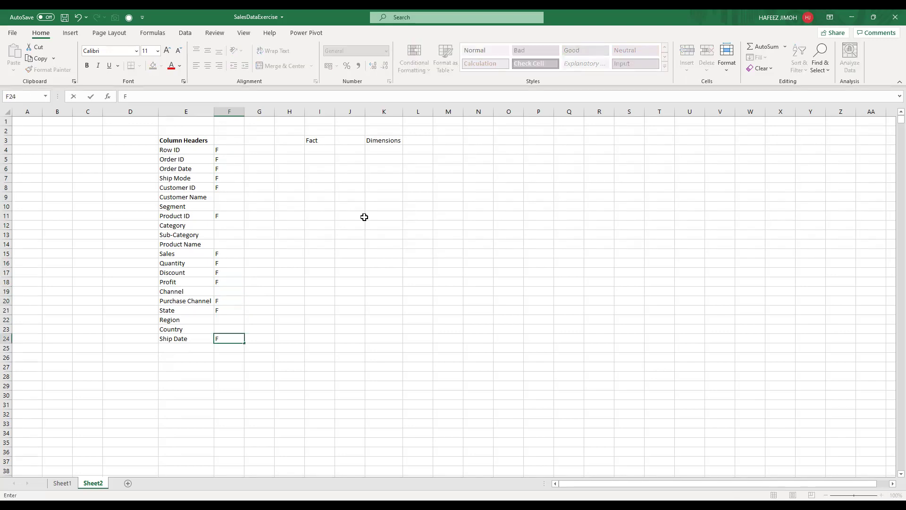
key(Right)
Step: Copy the headers Row ID through Customer ID under the Fact heading, starting at I4
drag(196, 148, 196, 184)
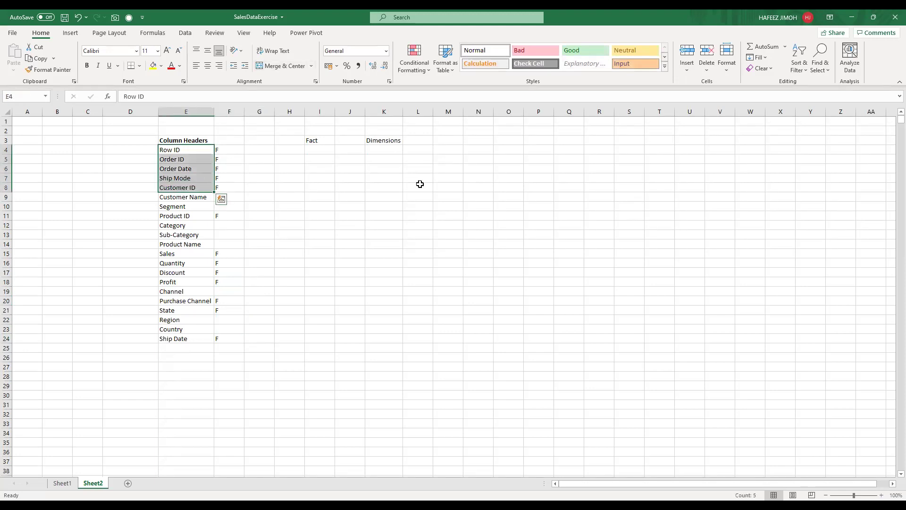
key(ctrl+c)
click(321, 147)
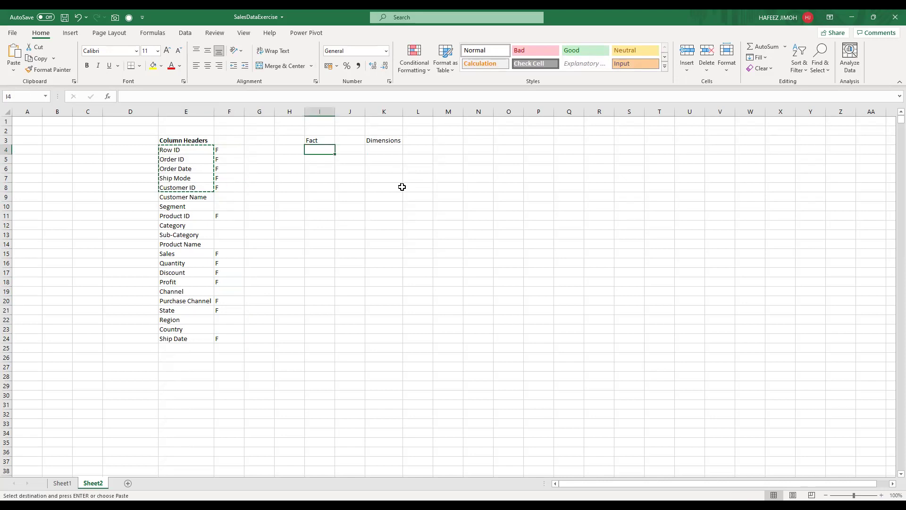
key(ctrl+v)
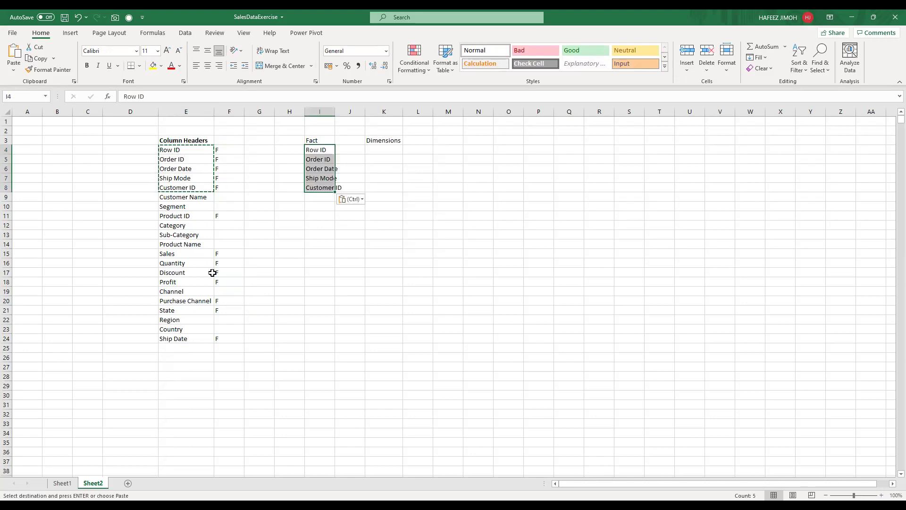
Step: Copy the Product ID header into I9 at the end of the Fact list
click(189, 214)
key(ctrl+c)
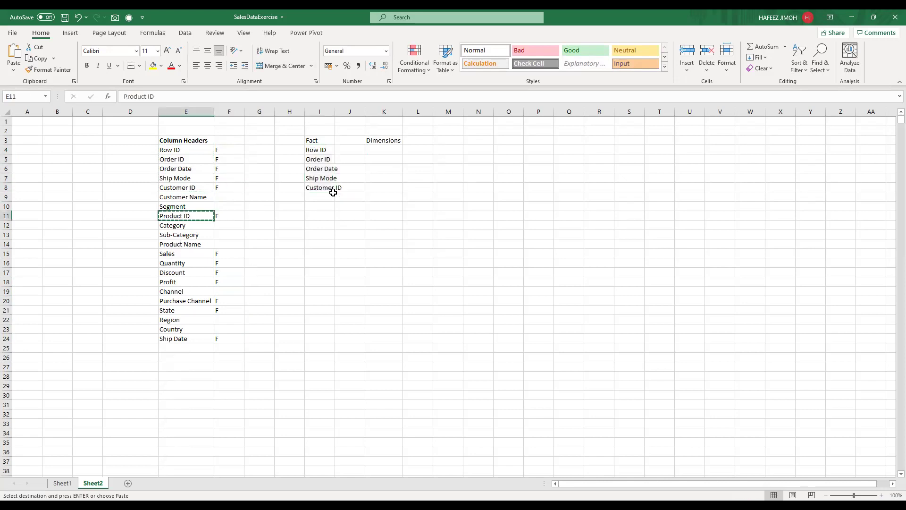
click(331, 196)
key(ctrl+v)
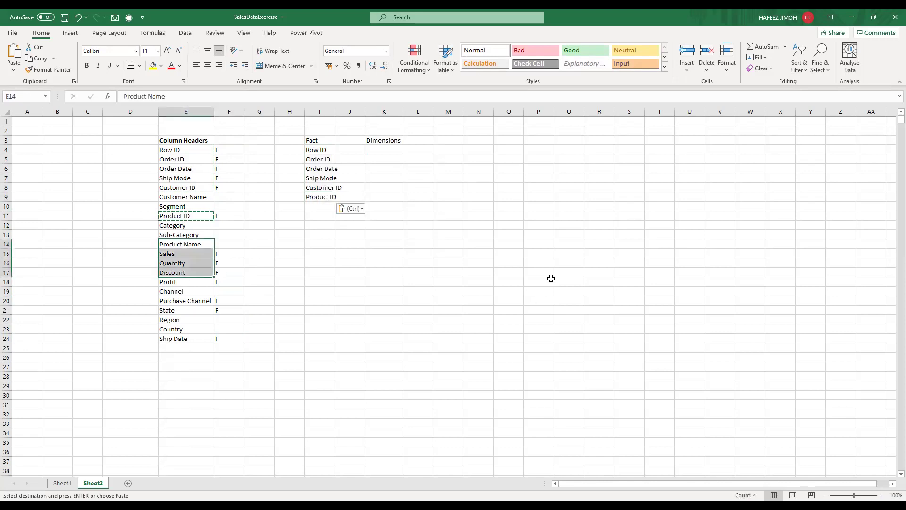
Step: Copy the headers Product Name through Profit into the Fact list, starting at I10
key(shift+Down)
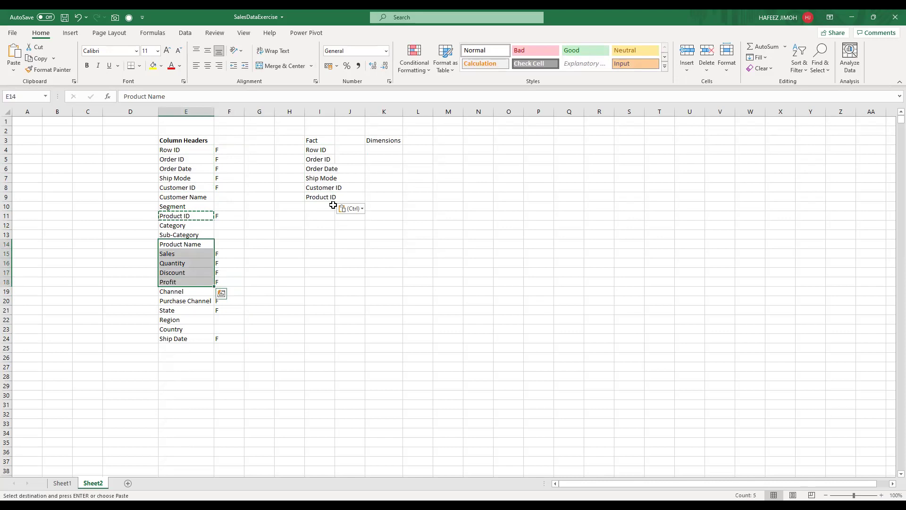
key(ctrl+c)
key(ctrl+v)
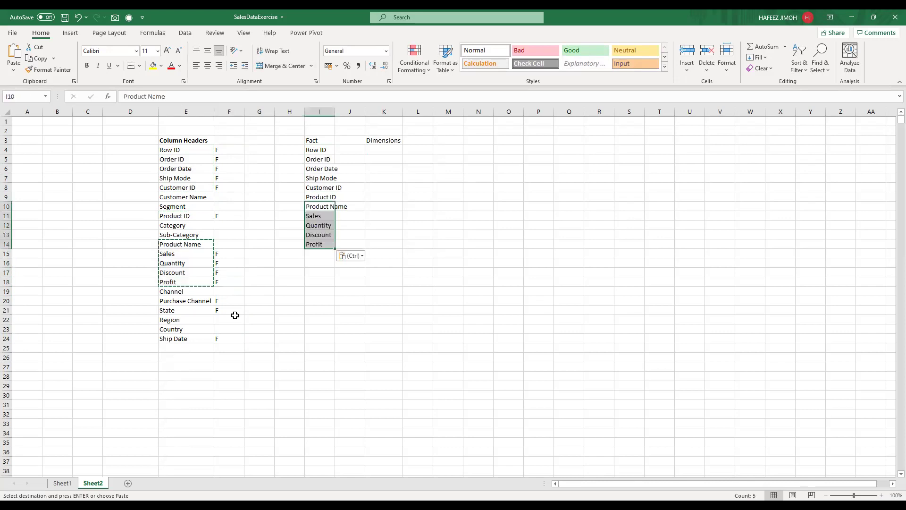
Step: Copy the Purchase Channel and State headers into the Fact list, starting at I15
drag(193, 301, 193, 311)
key(ctrl+c)
click(323, 254)
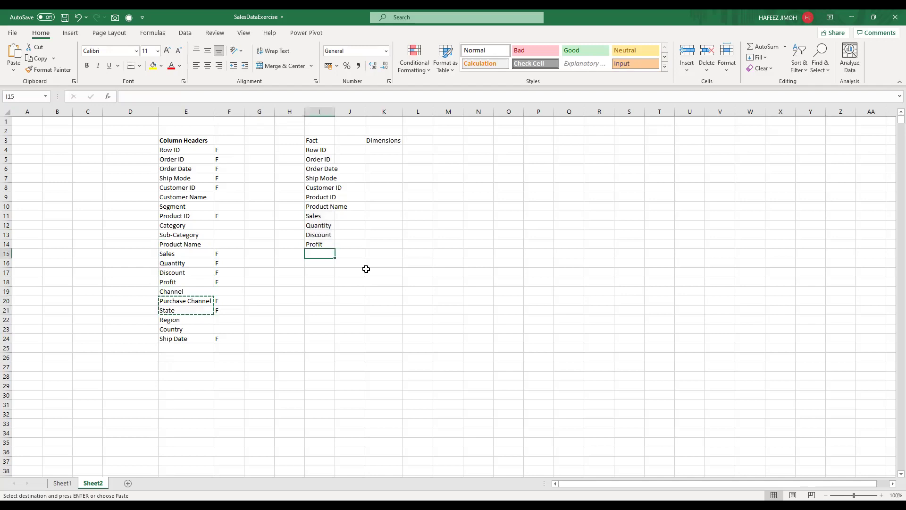
key(ctrl+v)
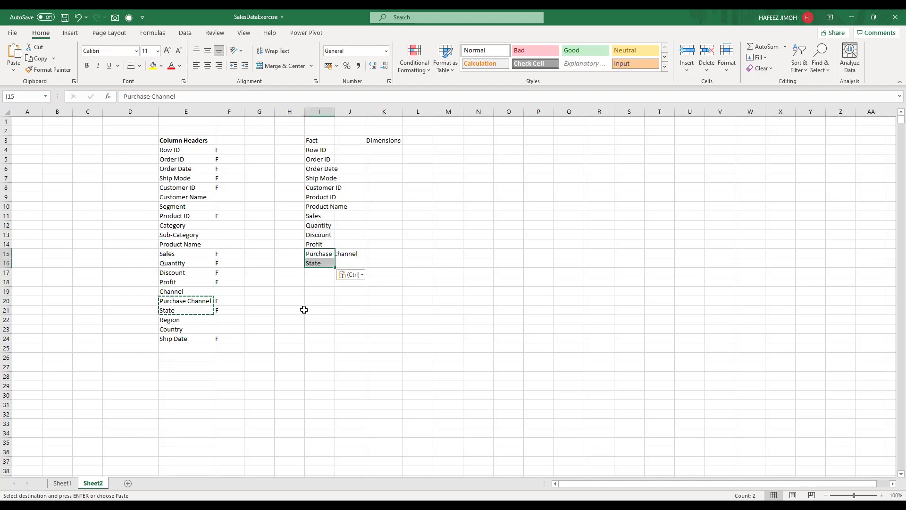
Step: Copy the Ship Date header into I17 at the end of the Fact list
click(200, 347)
key(Up)
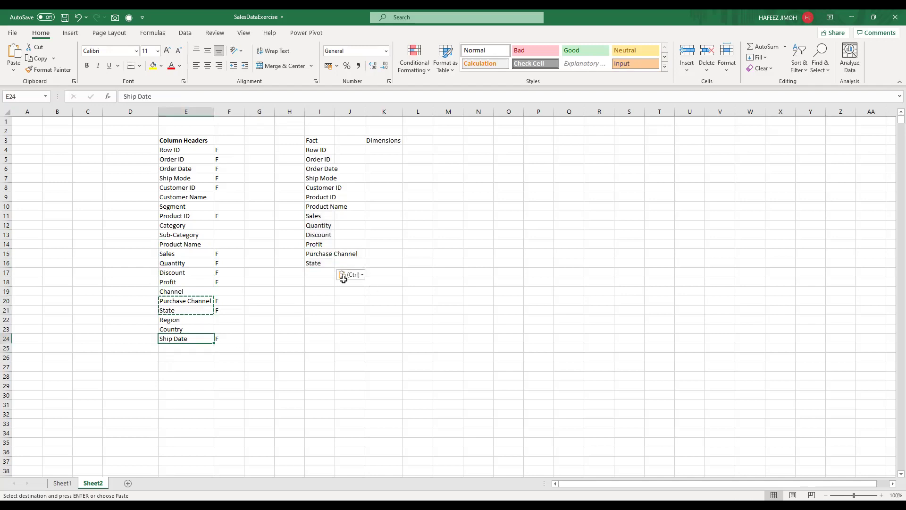
key(ctrl+c)
click(319, 273)
key(ctrl+v)
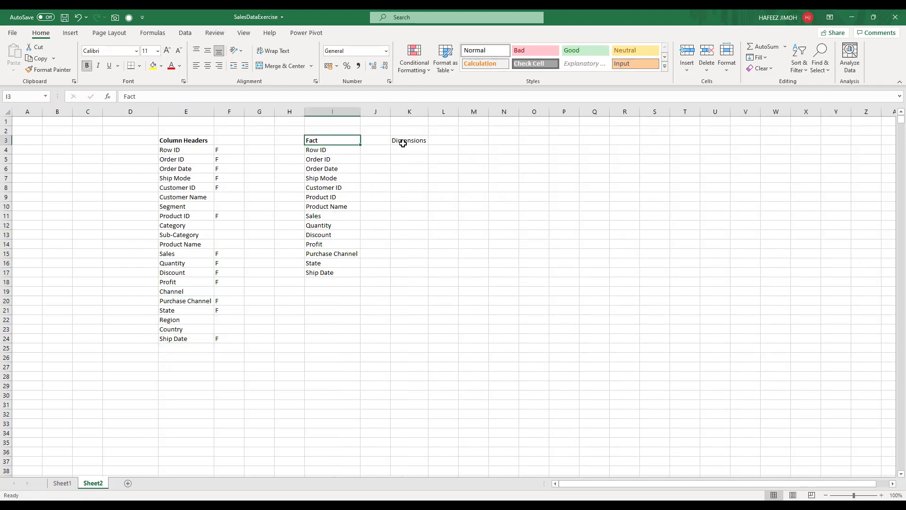
key(Right)
key(Right)
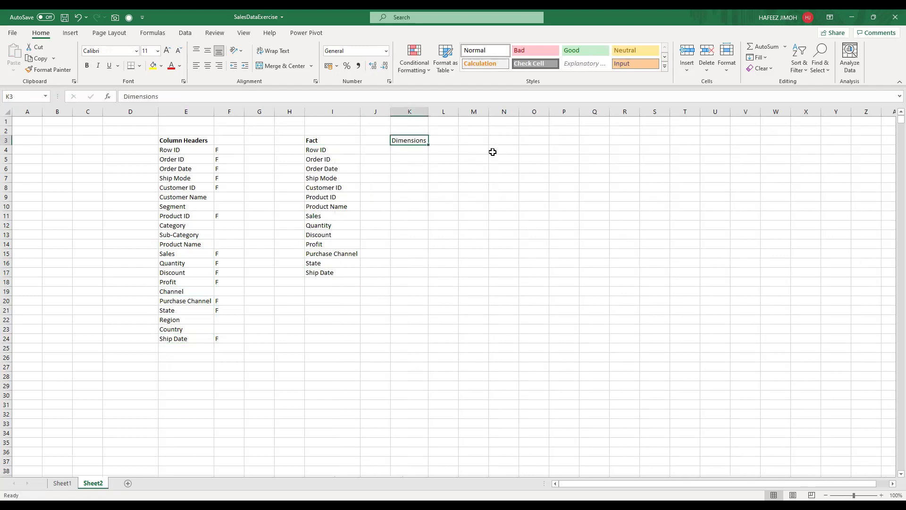
Step: Remove Product Name from I10 in the Fact list and shift the cells below it up
click(346, 207)
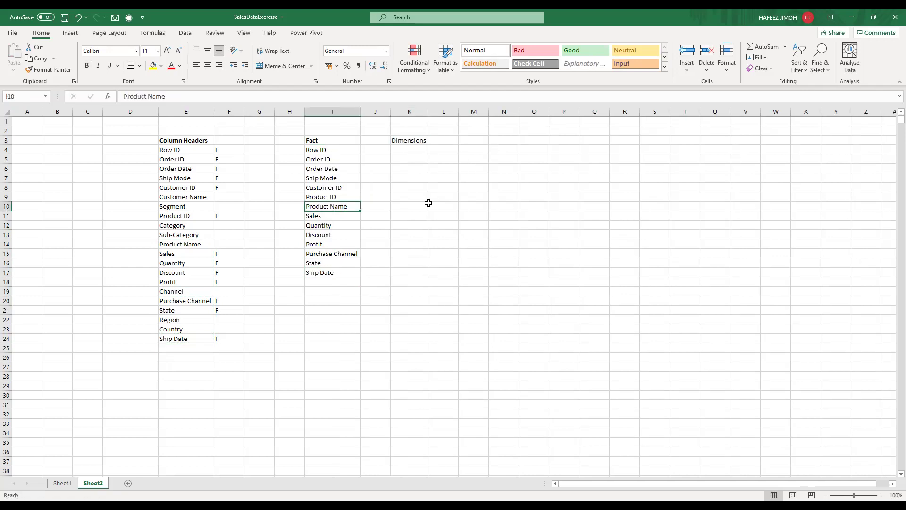
key(Delete)
key(ctrl+minus)
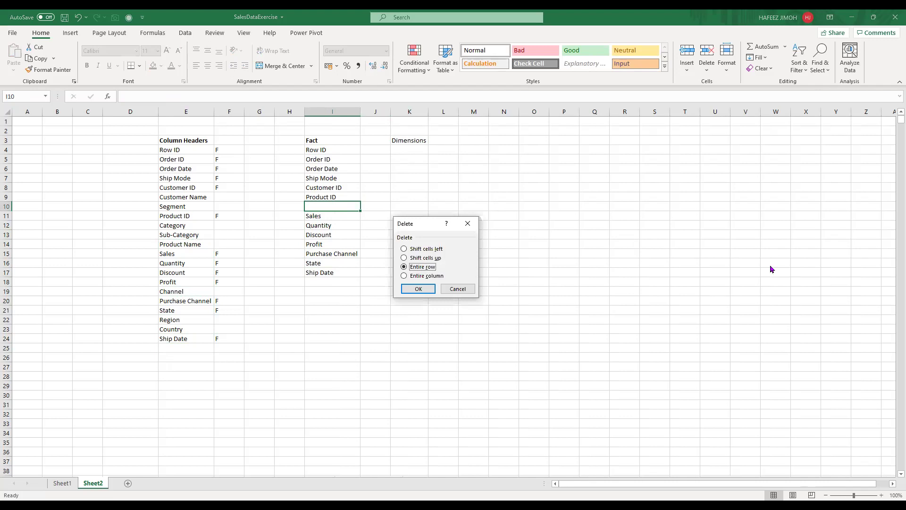
key(Tab)
key(Return)
Step: Enter the dimension table heading dSHip in K7 under Dimensions
key(Up)
key(Right)
key(Right)
key(Up)
key(Up)
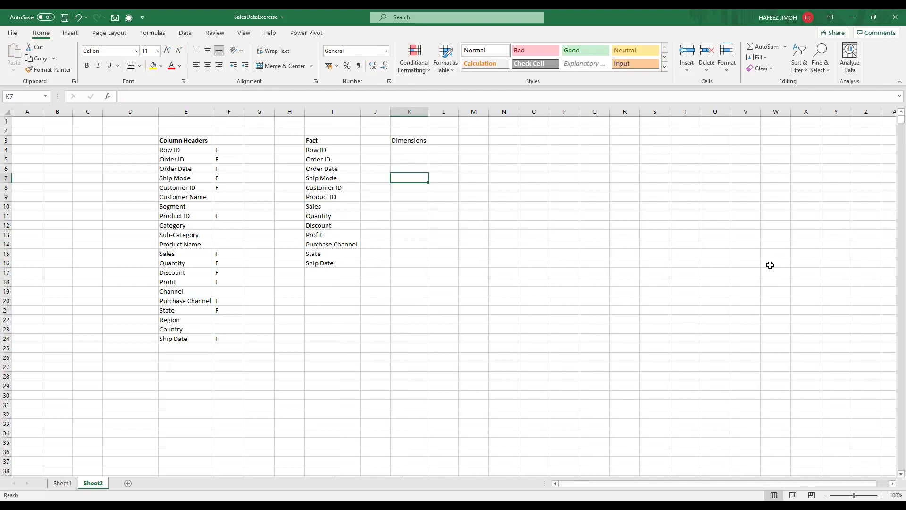
text(dSH)
key(BackSpace)
key(BackSpace)
text(SH)
key(Return)
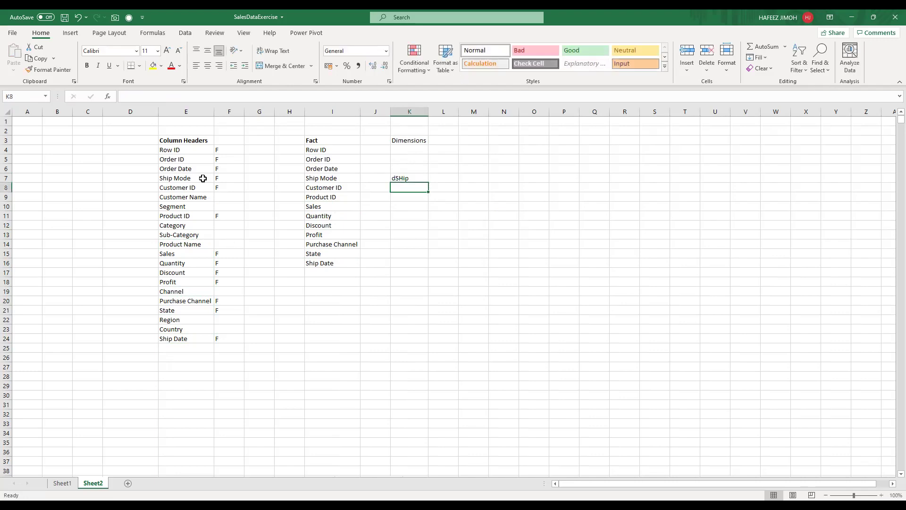
Step: Copy the Ship Mode header into K8 under the dSHip heading
click(203, 178)
key(ctrl+c)
click(420, 188)
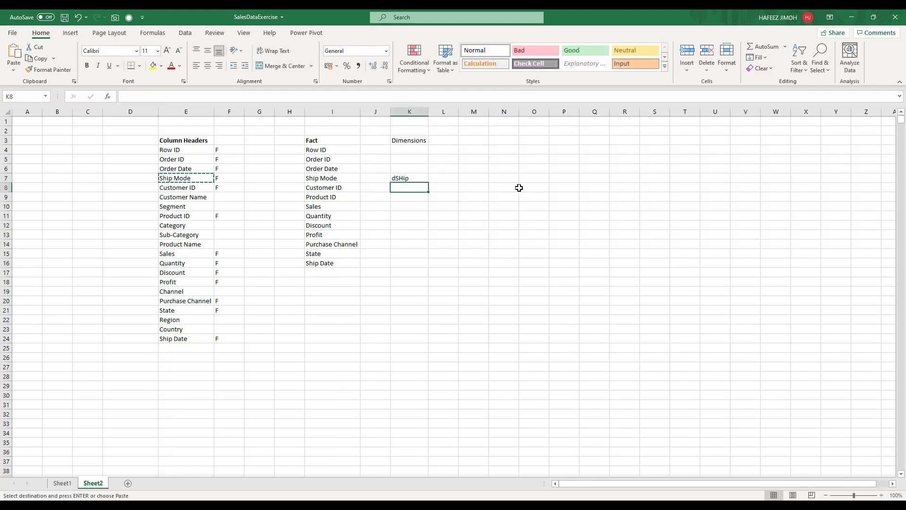
key(ctrl+v)
Step: Format the dSHip heading in K7 as bold white text on a blue fill
click(484, 175)
click(426, 179)
key(ctrl+b)
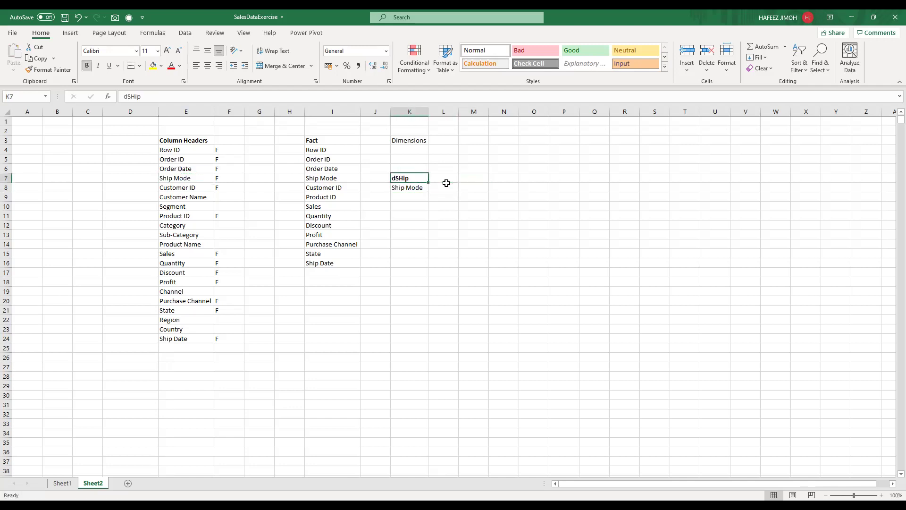
click(180, 67)
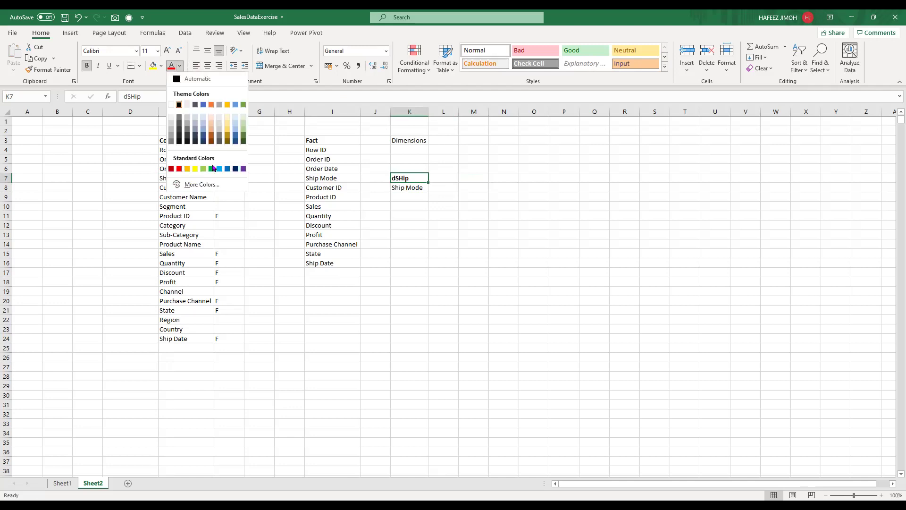
click(161, 66)
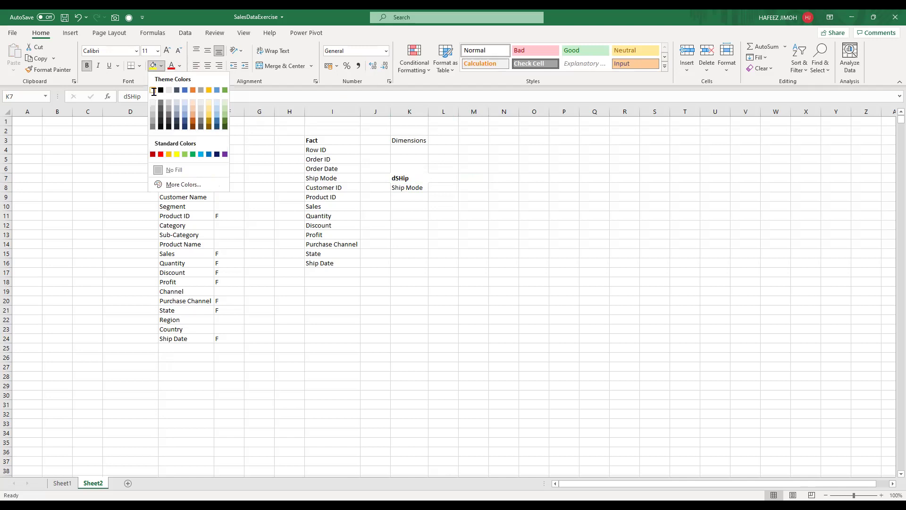
click(154, 90)
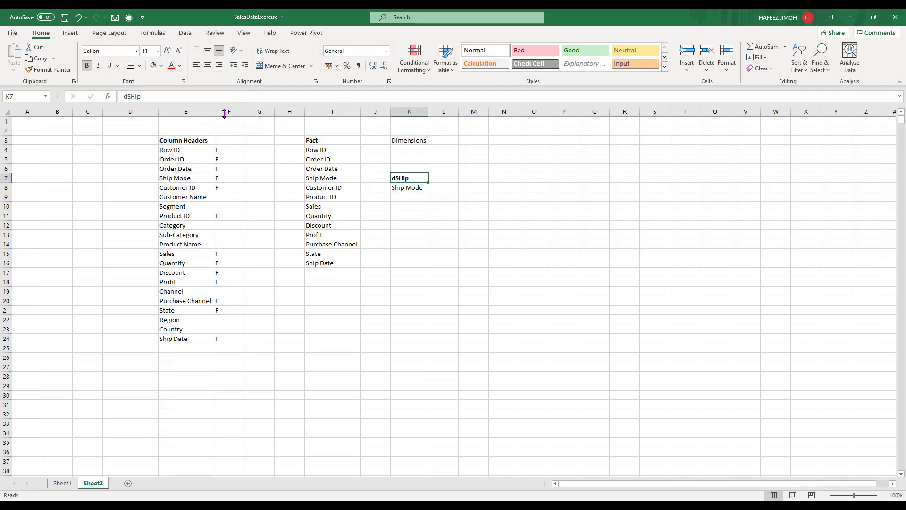
click(180, 66)
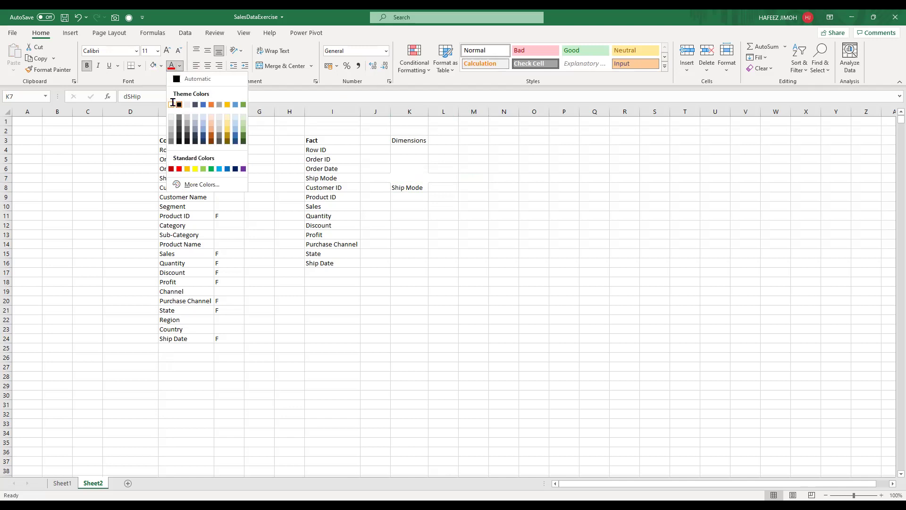
click(170, 104)
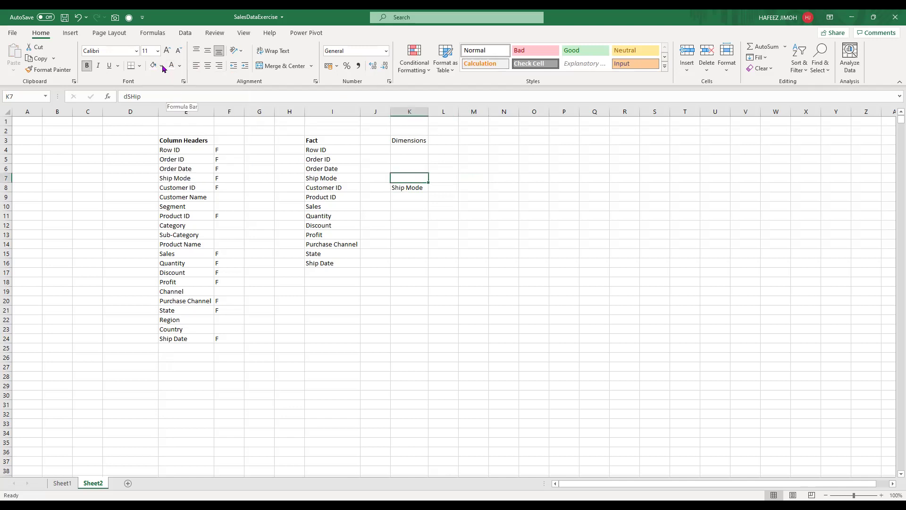
click(162, 68)
click(209, 159)
click(424, 200)
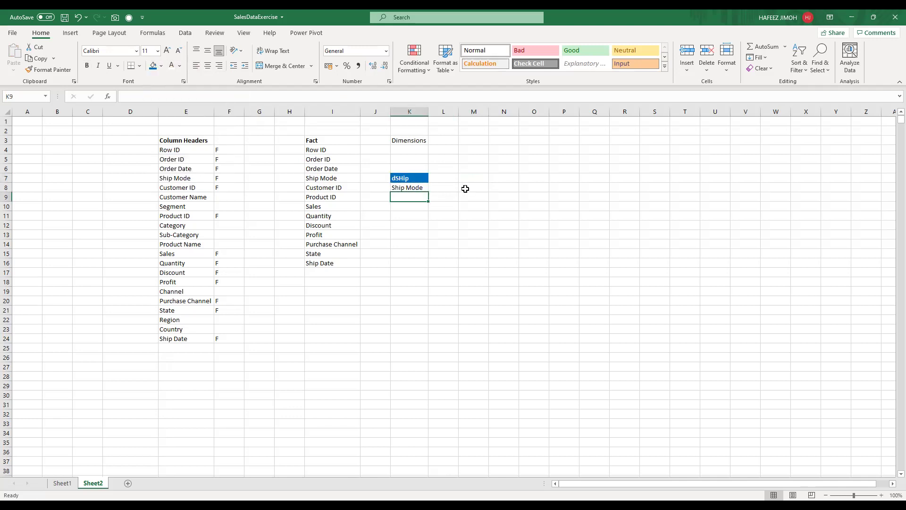
Step: Enter the heading dProduct in M7 and copy the Product ID header into M8 beneath it
click(494, 177)
key(Left)
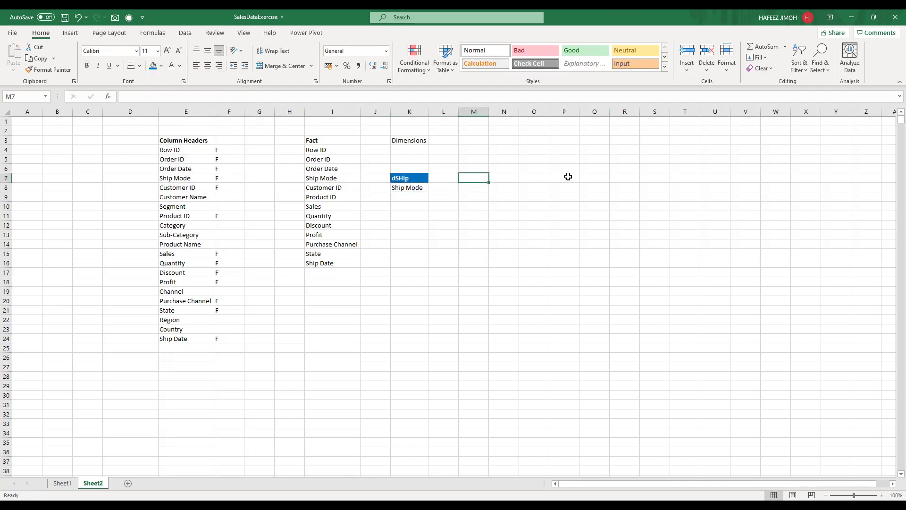
text(dProduct)
key(Return)
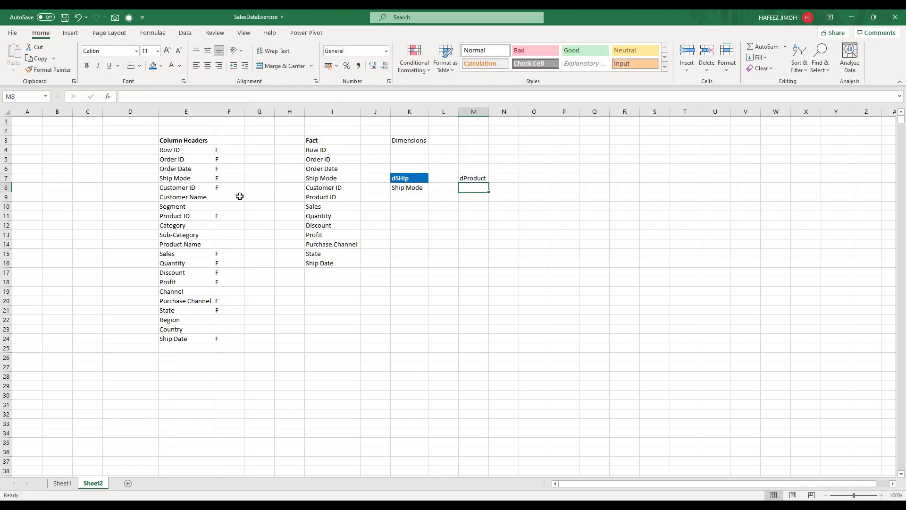
click(186, 216)
key(ctrl+c)
click(485, 187)
key(ctrl+v)
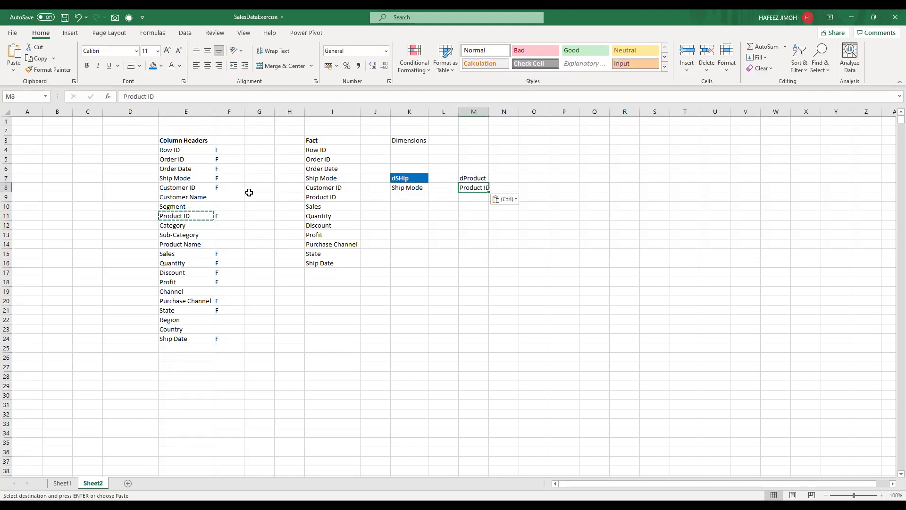
Step: Copy Product Name into M9 and the Category and Sub-Category headers into M10:M11 under dProduct
click(191, 244)
key(ctrl+c)
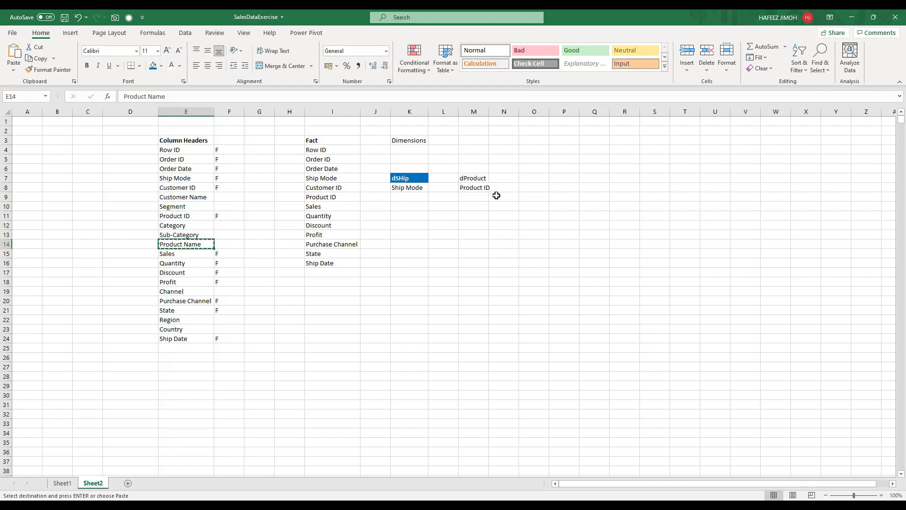
click(486, 197)
key(ctrl+v)
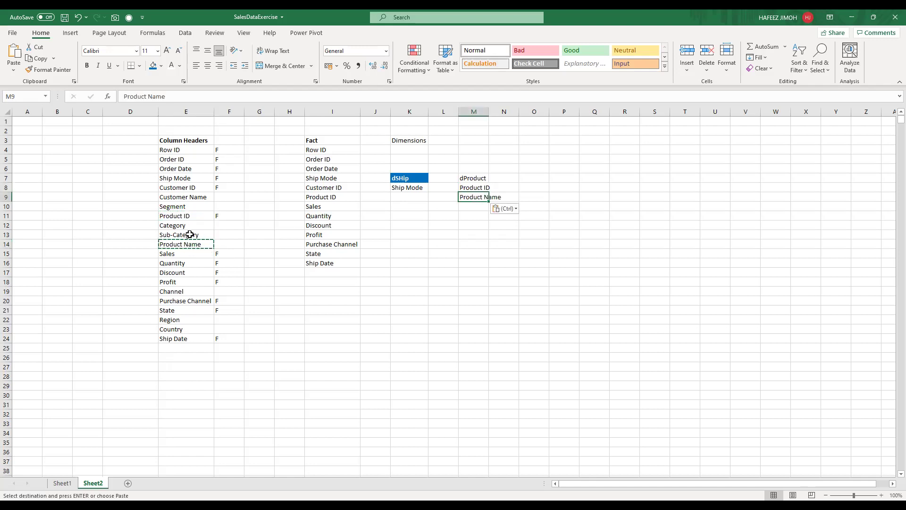
drag(194, 225, 196, 234)
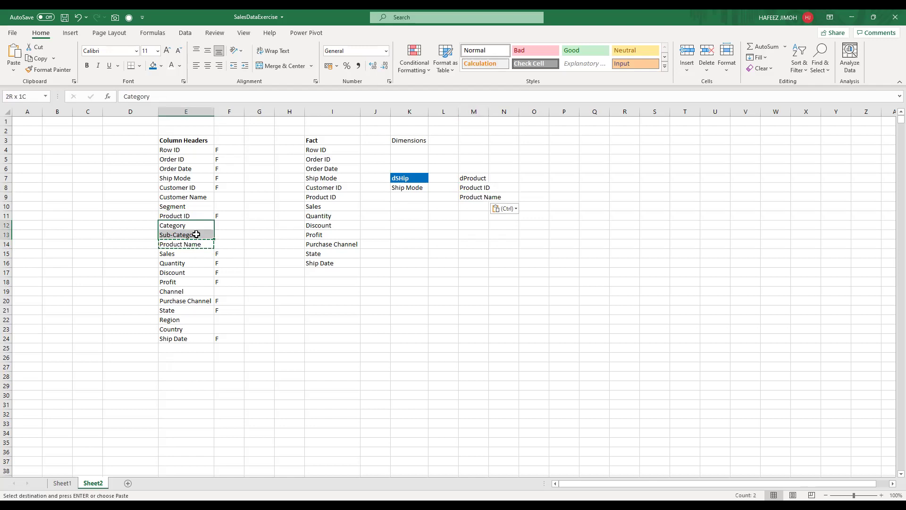
key(ctrl+c)
click(474, 207)
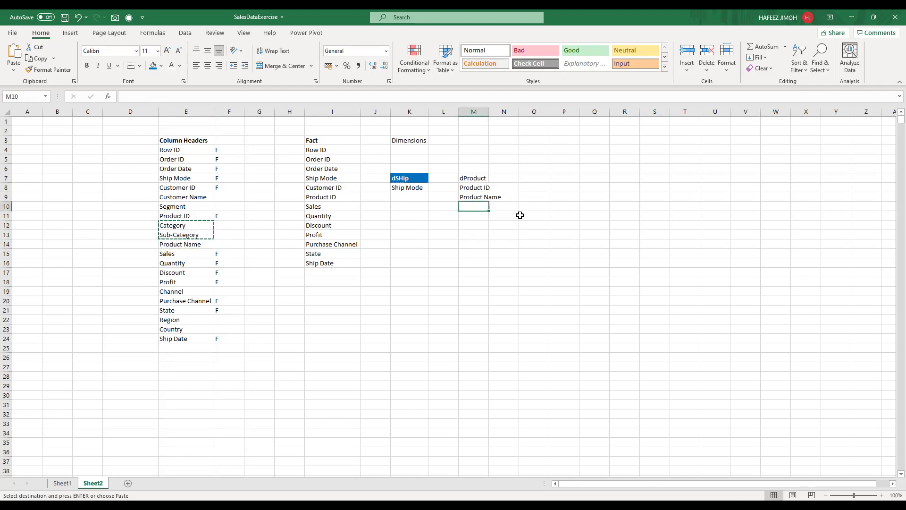
key(ctrl+v)
Step: Fit column M's width to its contents and give the dProduct heading white text on a blue fill
double_click(490, 110)
click(488, 178)
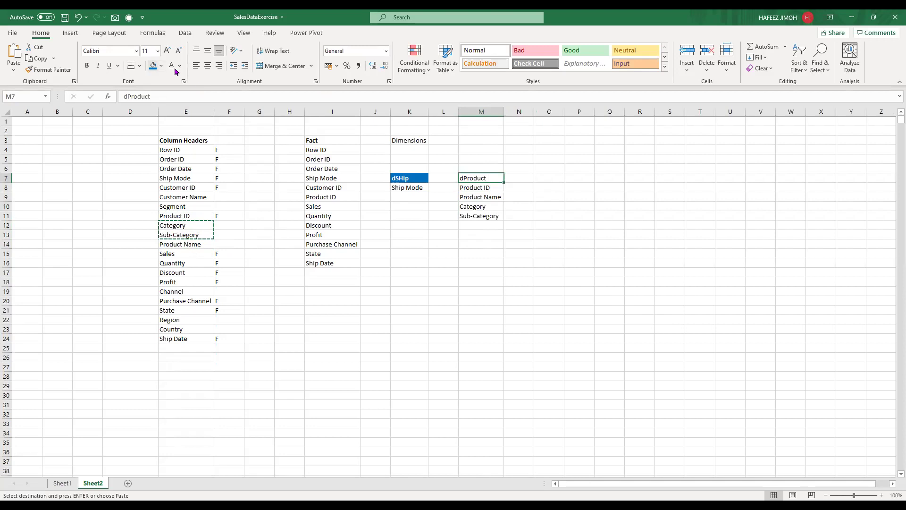
click(153, 67)
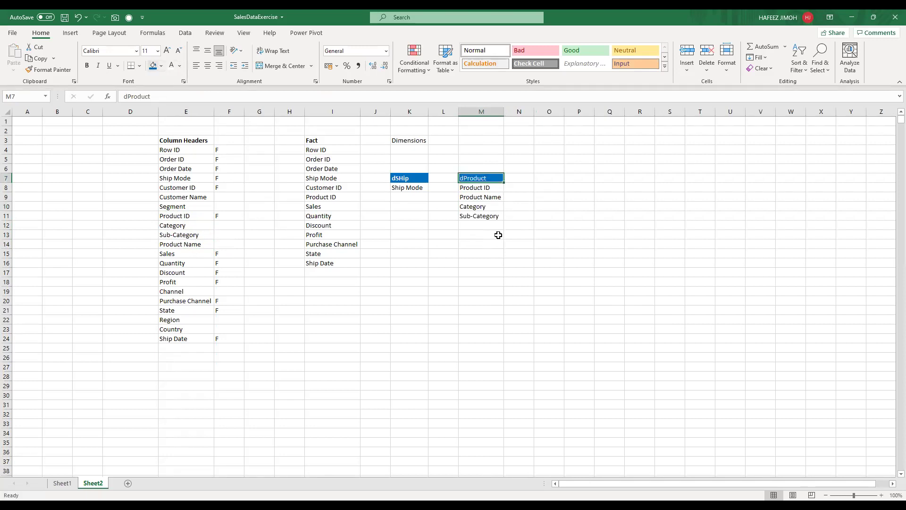
Step: Enter the heading dCalendar in K16 with the fields OrderDate and Ship Date below it
drag(489, 233, 489, 244)
click(415, 261)
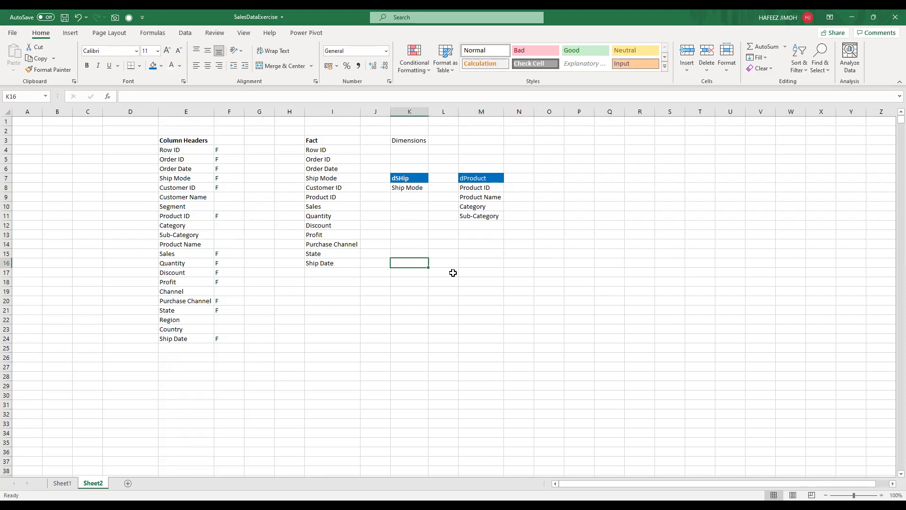
text(dCalendar)
key(Return)
text(OrderDate)
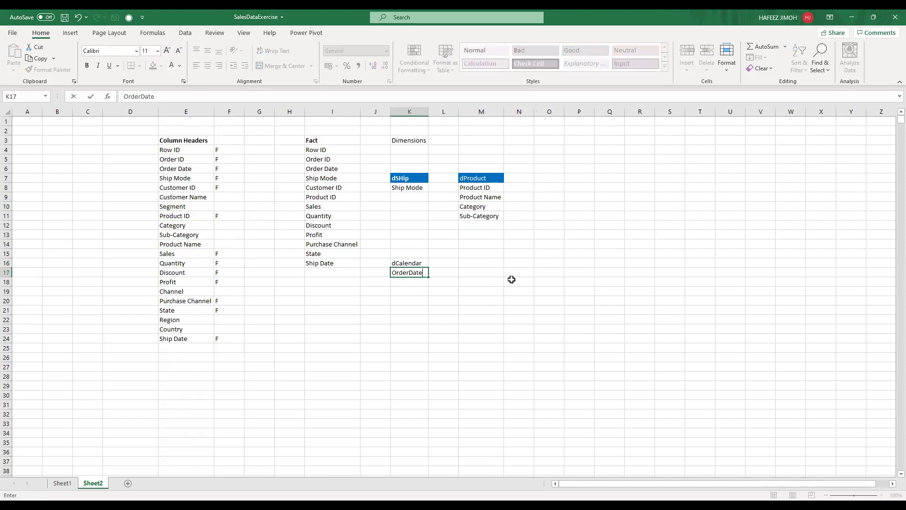
key(Return)
text(Ship Date)
key(Return)
Step: Add the fields Month, Week, Quarter and Year to the dCalendar list in K19:K22
text(Month)
key(Return)
text(Week)
key(Return)
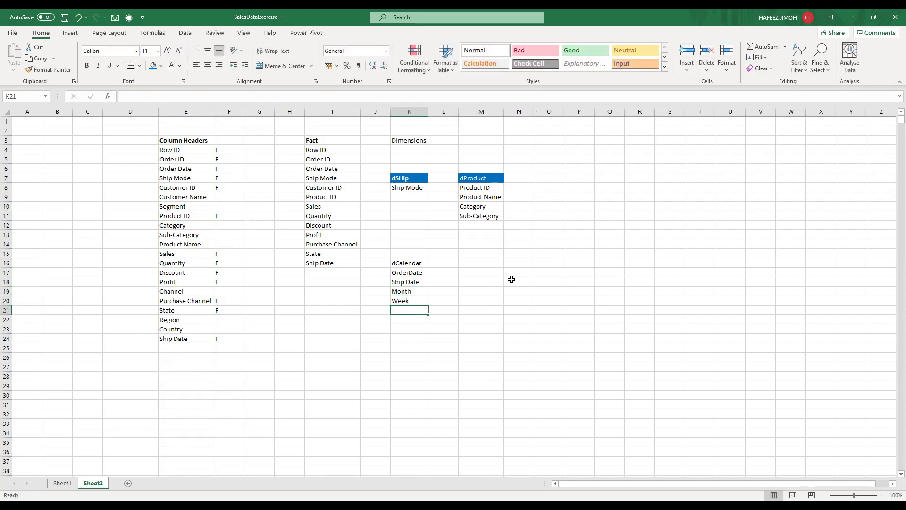
text(Quarter)
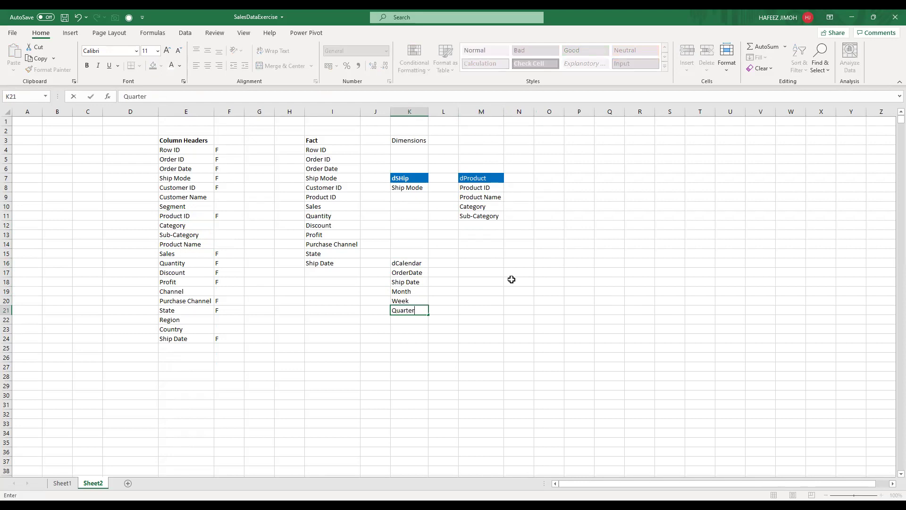
key(Return)
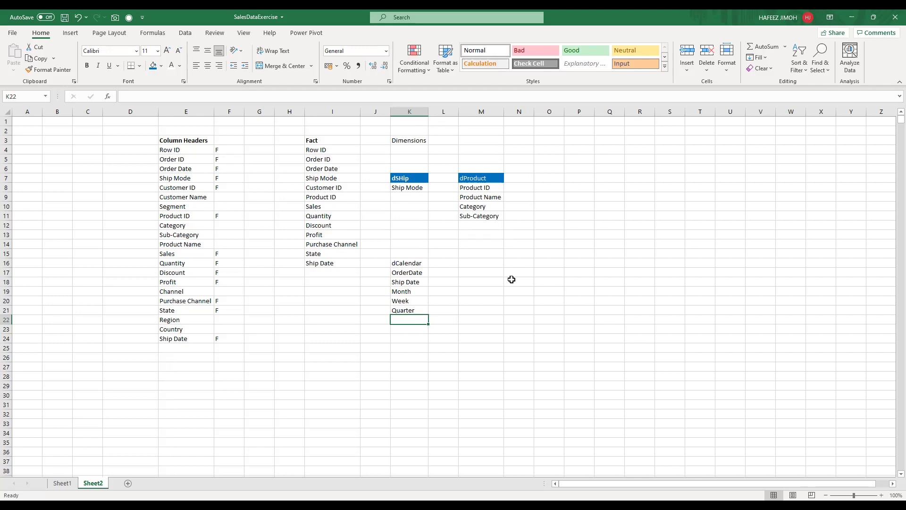
text(Year)
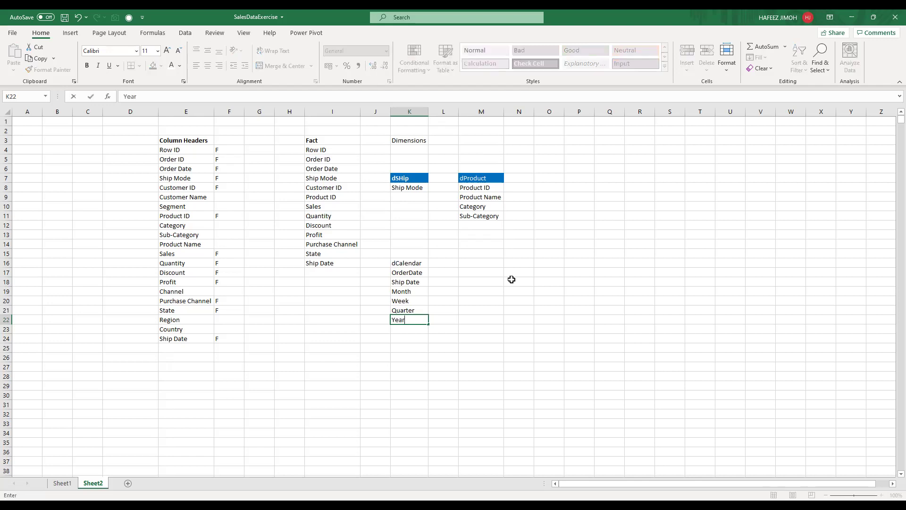
key(Return)
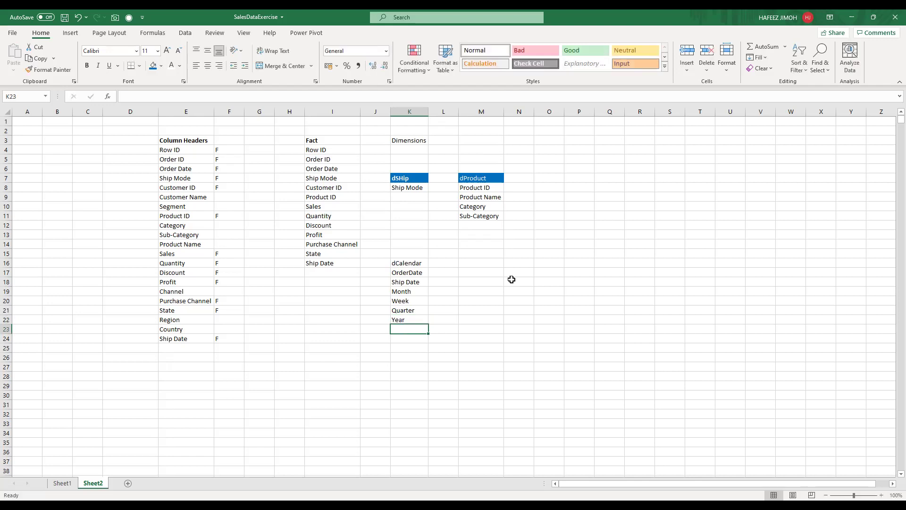
Step: Give the dCalendar heading in K16 white text on a blue fill
click(420, 263)
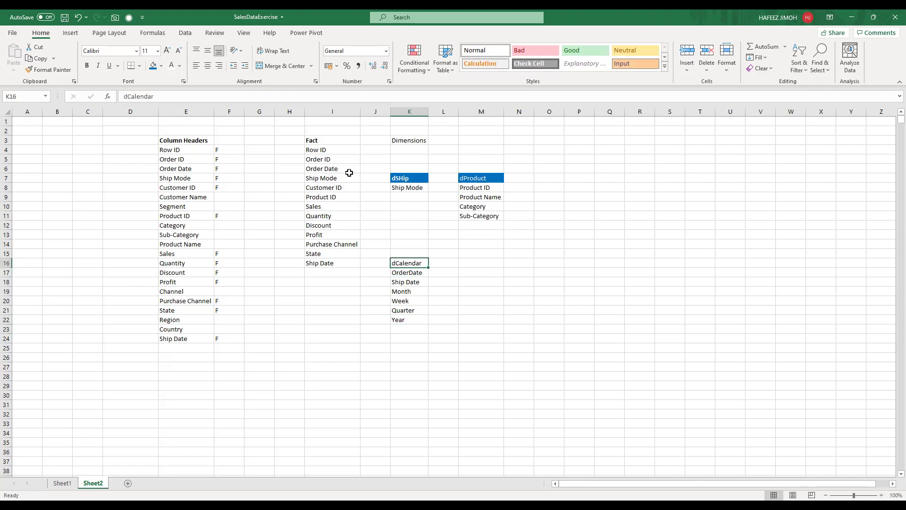
click(153, 66)
click(171, 66)
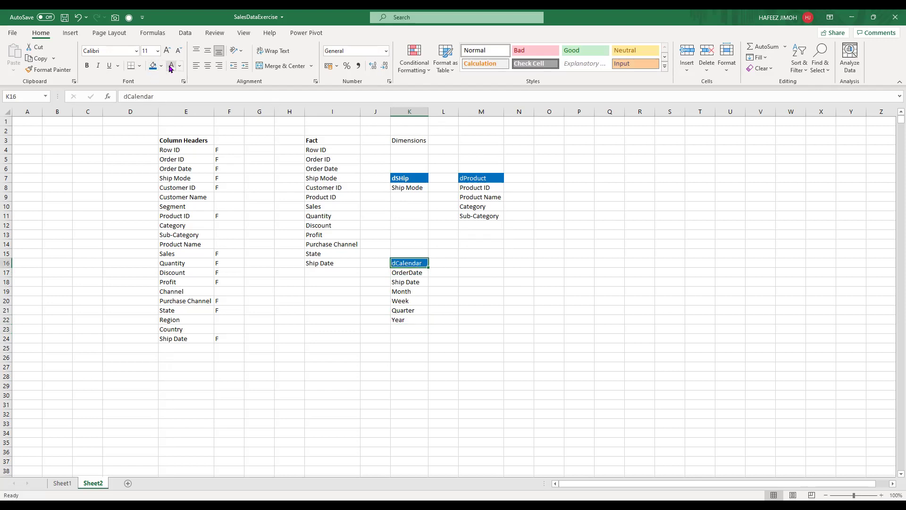
Step: Enter the heading dCustomer in M16, beside the dCalendar heading
click(497, 262)
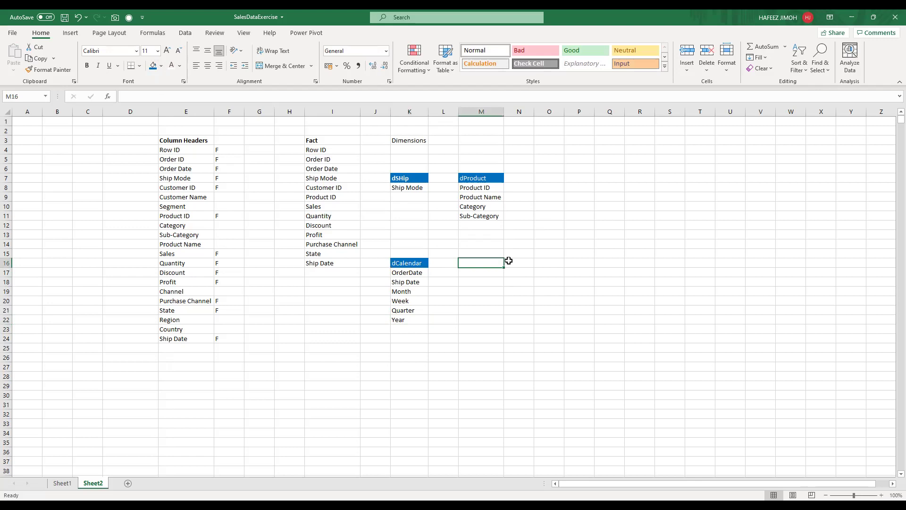
text(d)
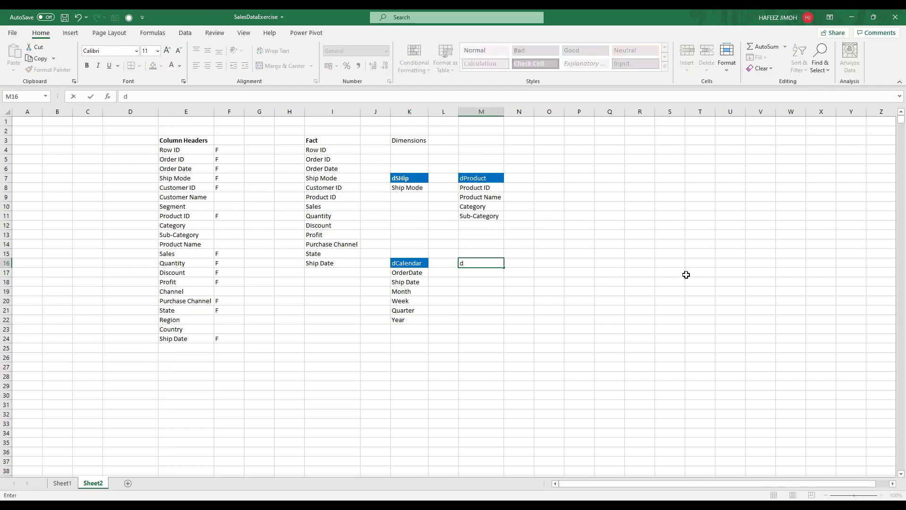
text(Customer)
key(Return)
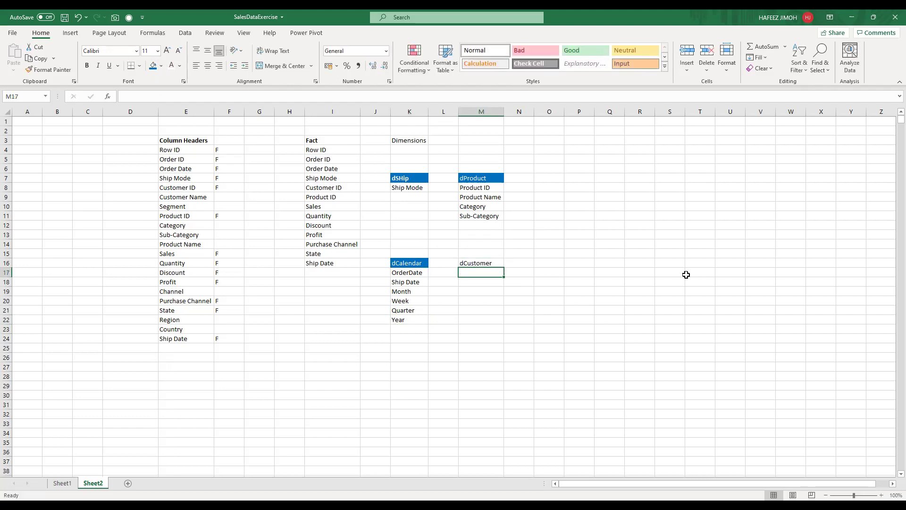
Step: Copy the Customer ID, Customer Name and Segment headers from column E into M17:M19 under dCustomer
drag(200, 188, 199, 197)
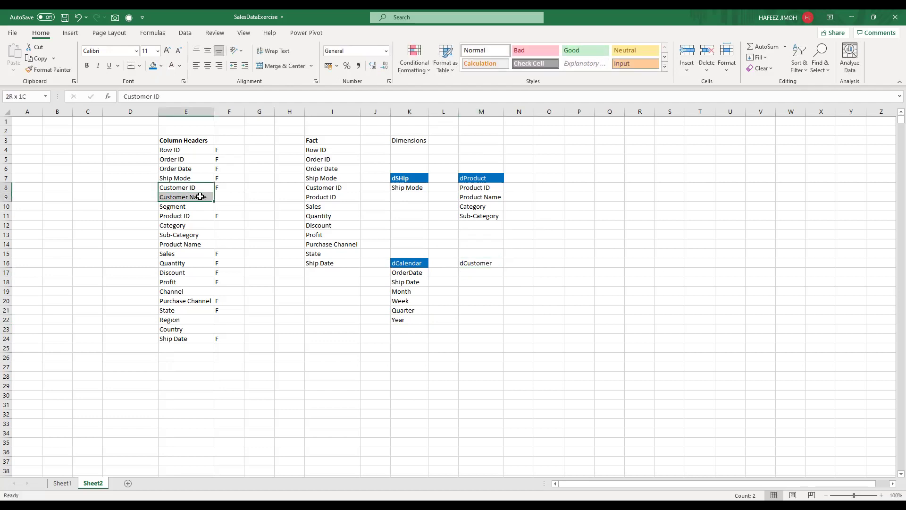
key(ctrl+c)
click(498, 272)
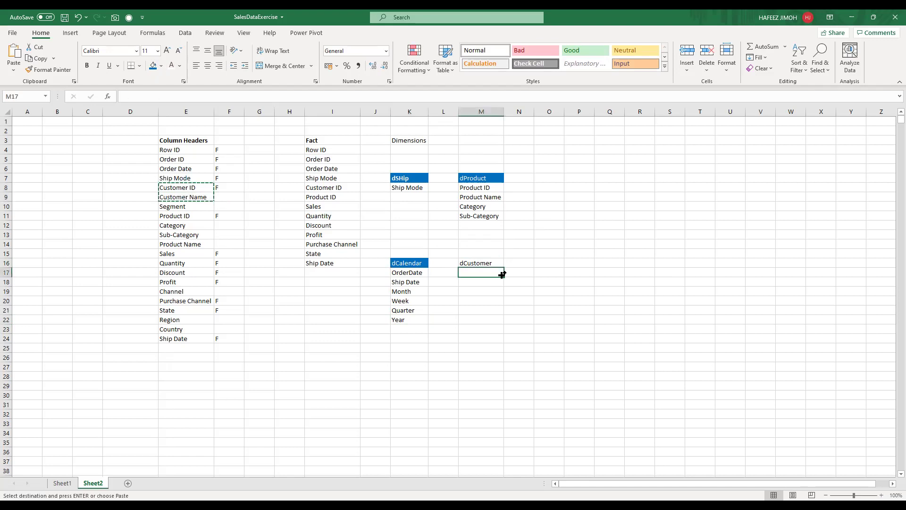
key(ctrl+v)
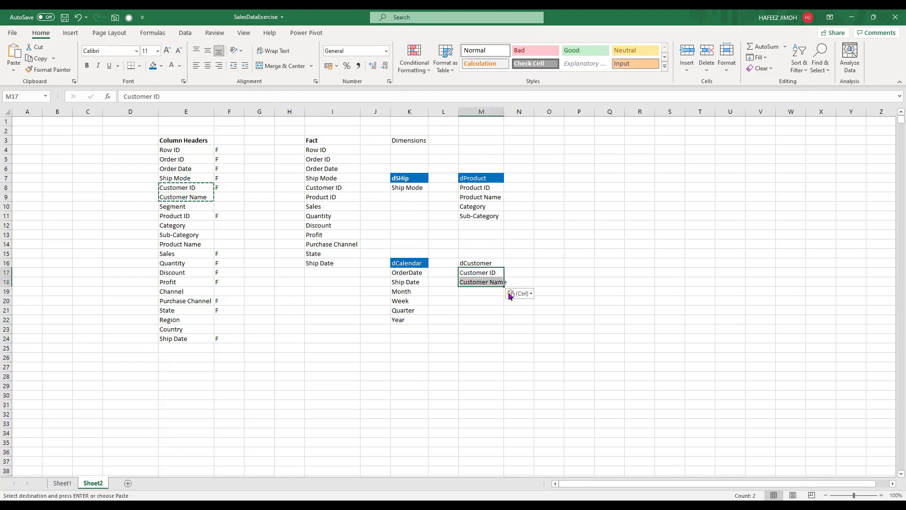
click(195, 206)
key(ctrl+c)
click(501, 295)
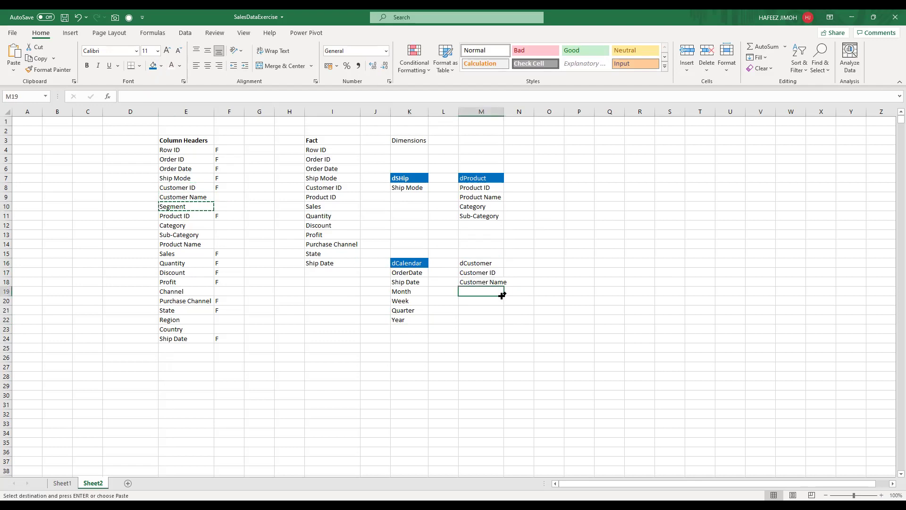
key(ctrl+v)
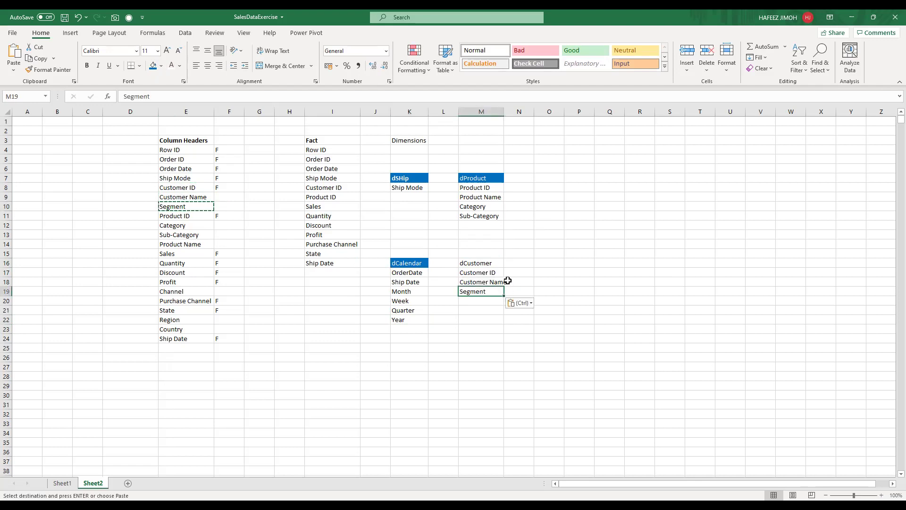
Step: Give the dCustomer heading in M16 white text on a blue fill
click(498, 263)
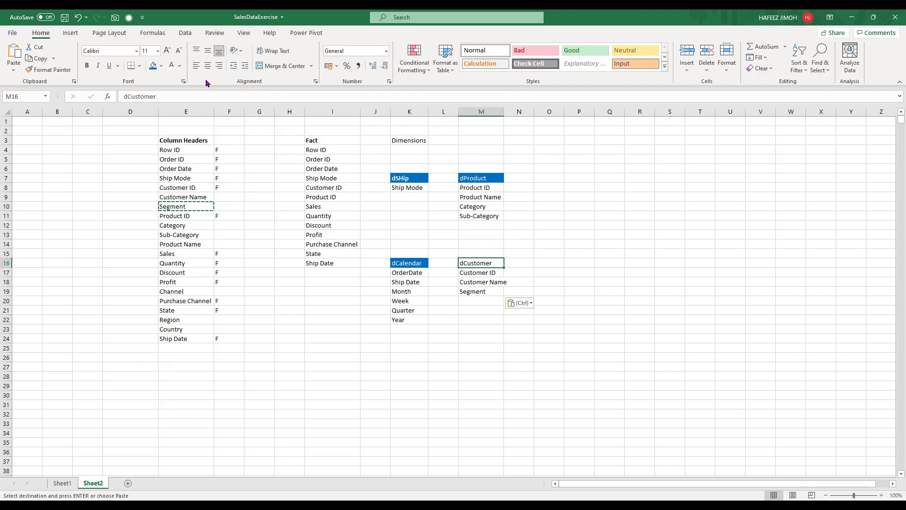
click(153, 65)
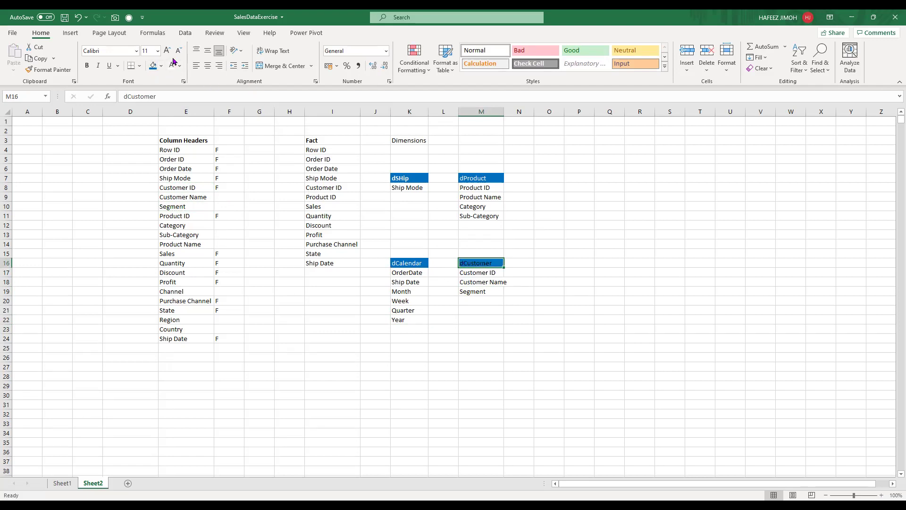
click(172, 65)
Step: Enter the heading dGeography in O7 and copy the State, Region and Country headers into O8:O10 below it
click(566, 179)
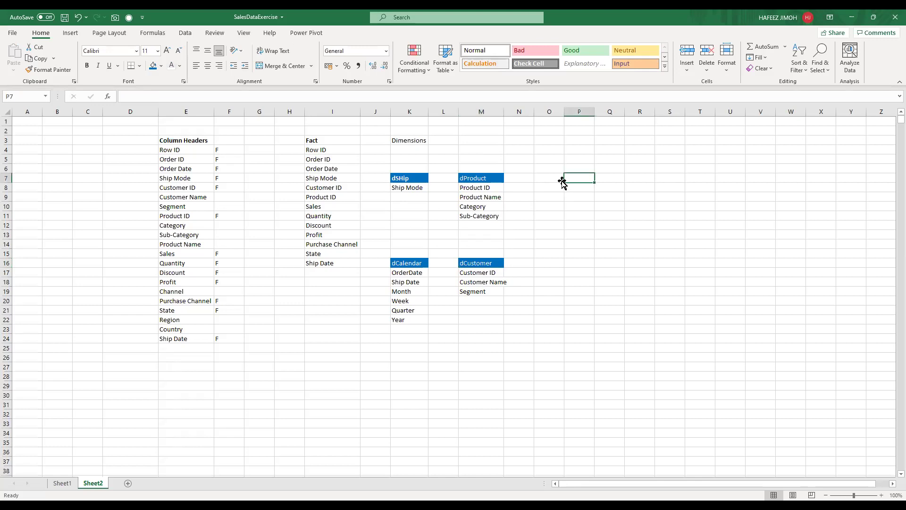
click(540, 178)
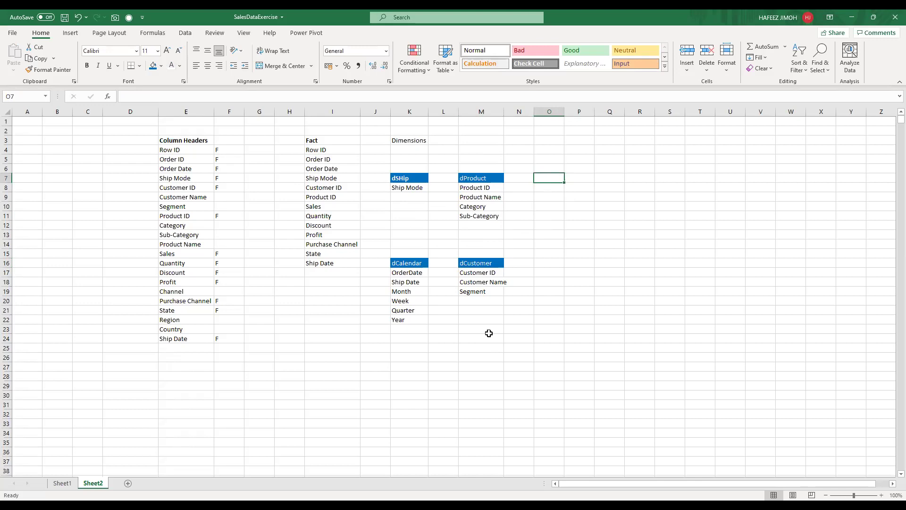
text(dGeograph)
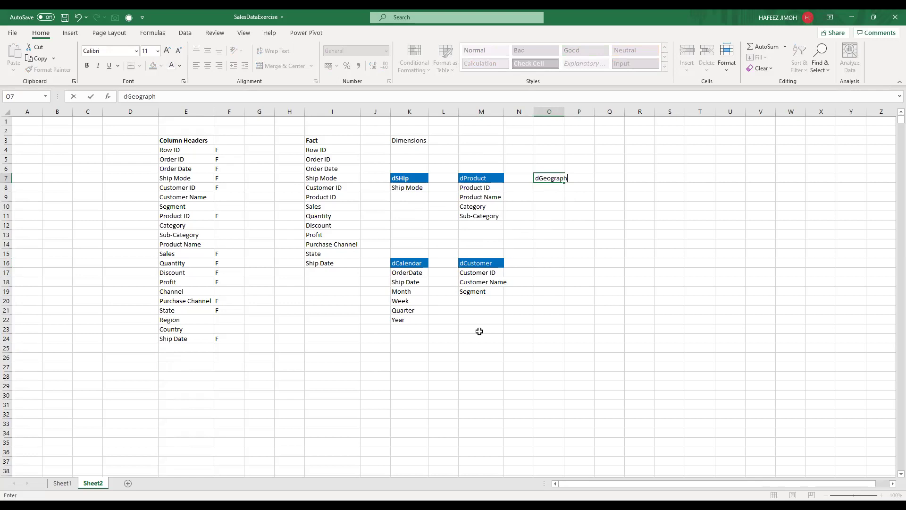
key(Return)
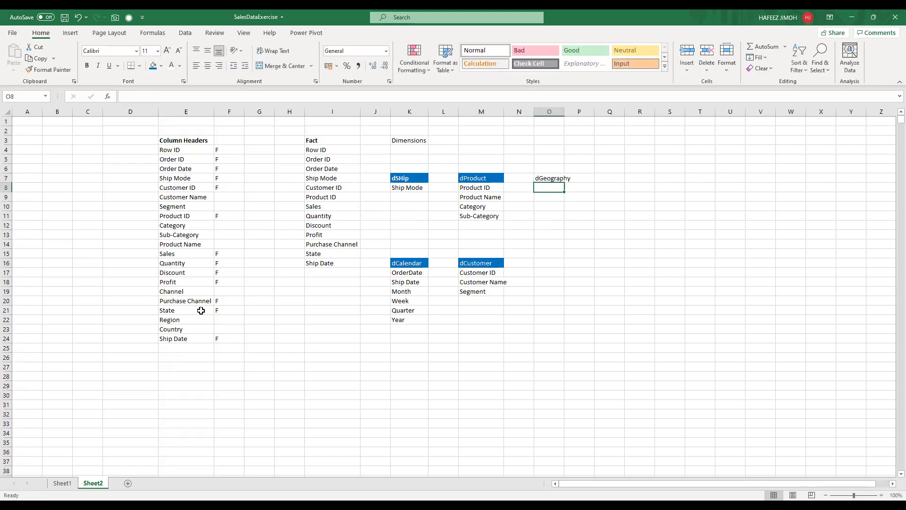
drag(199, 309, 196, 329)
key(ctrl+c)
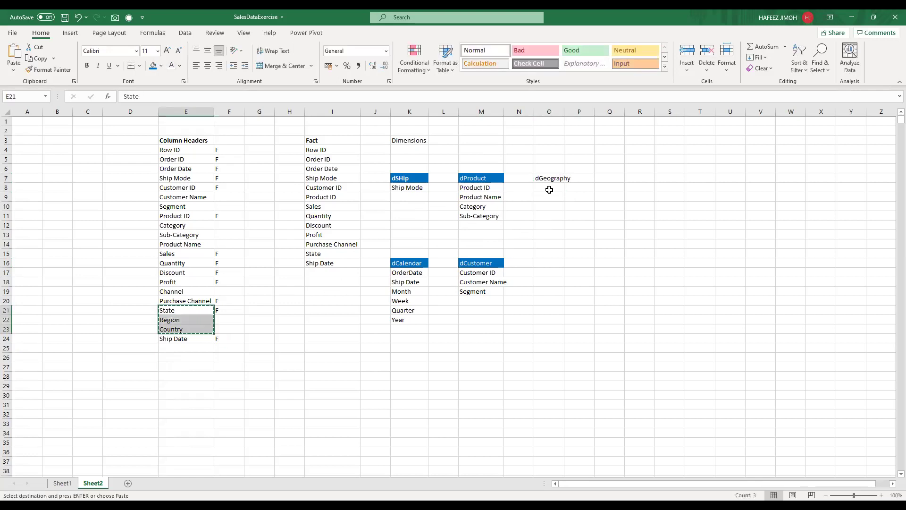
click(549, 188)
key(ctrl+v)
Step: Give the dGeography heading white text on a blue fill and fit column O's width to its contents
click(566, 178)
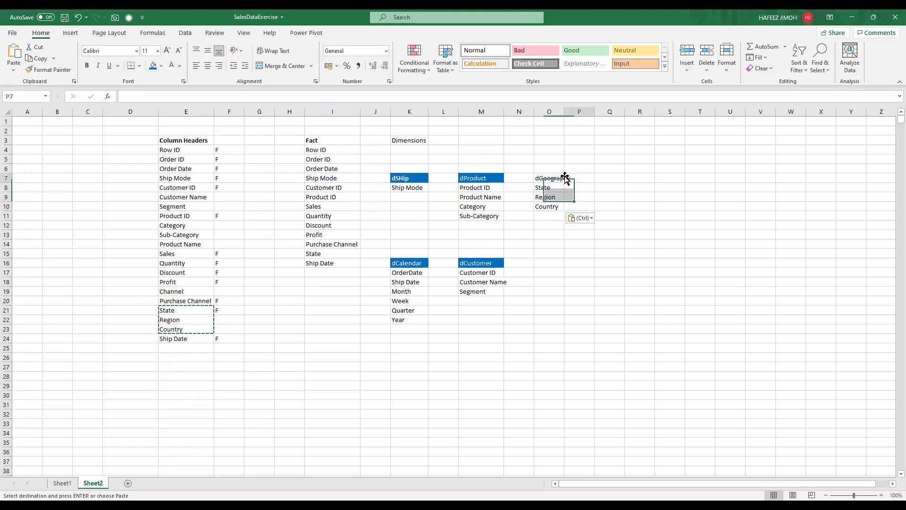
key(Left)
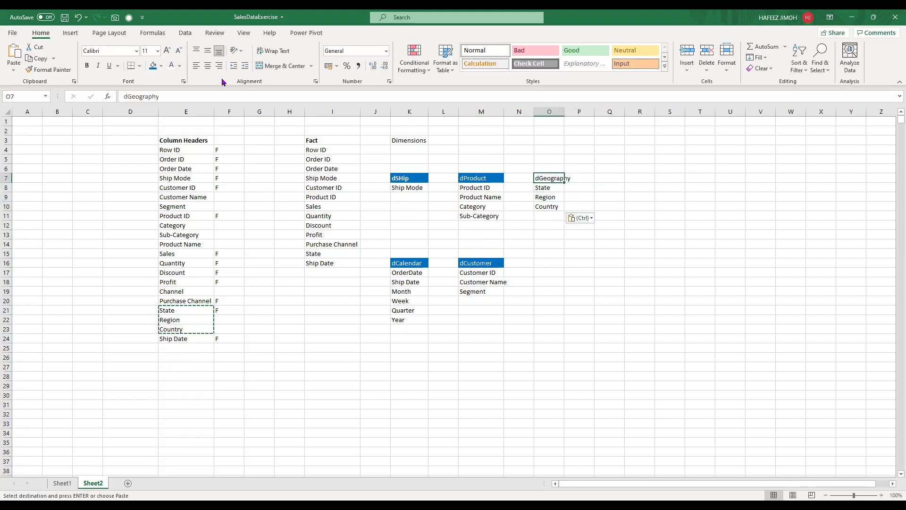
click(172, 66)
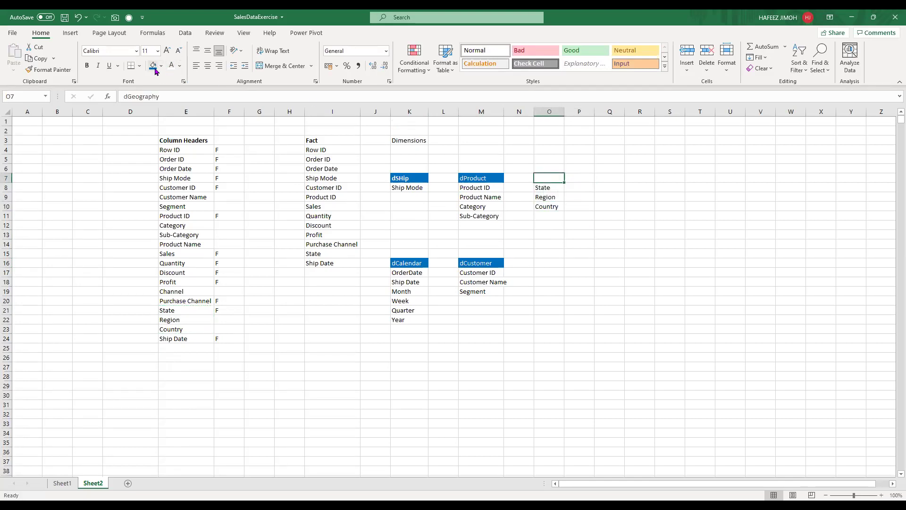
click(153, 66)
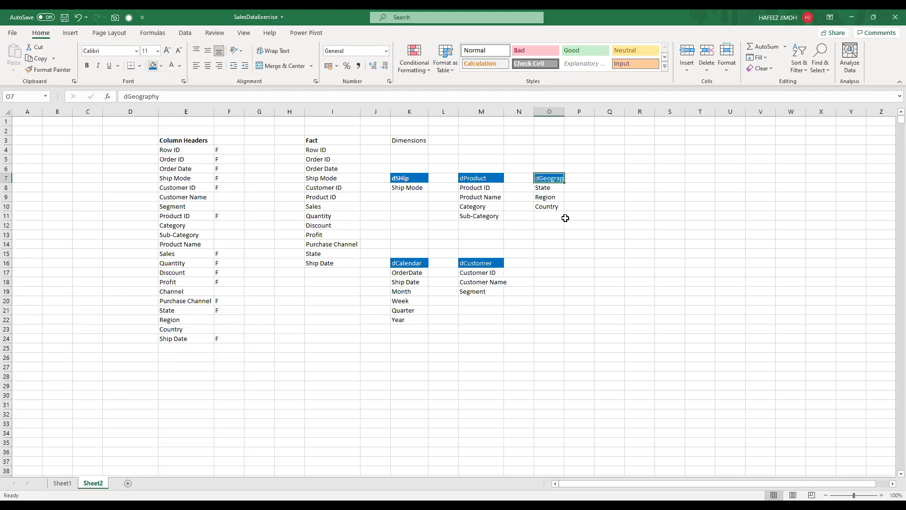
double_click(568, 111)
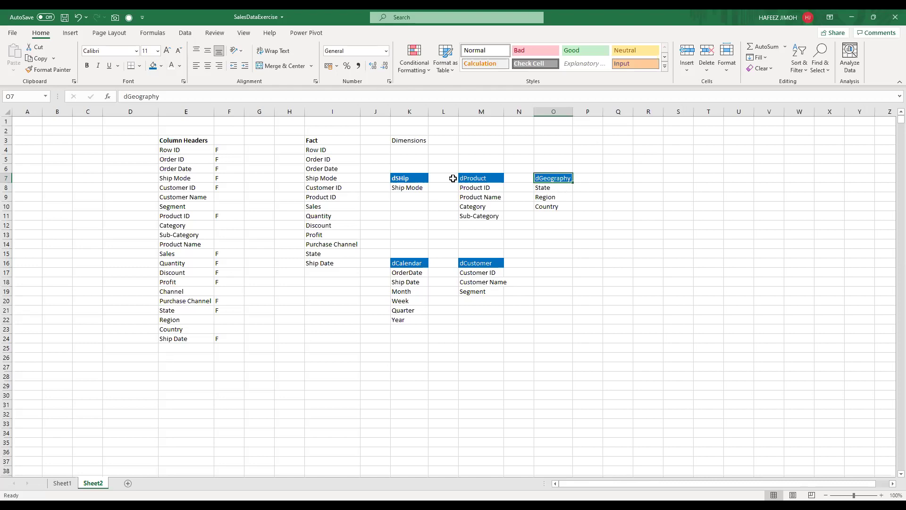
Step: Enter the heading dRow in O13 with the field dRowID below it in O14
key(Down)
key(Down)
key(Down)
key(Down)
key(Down)
key(Down)
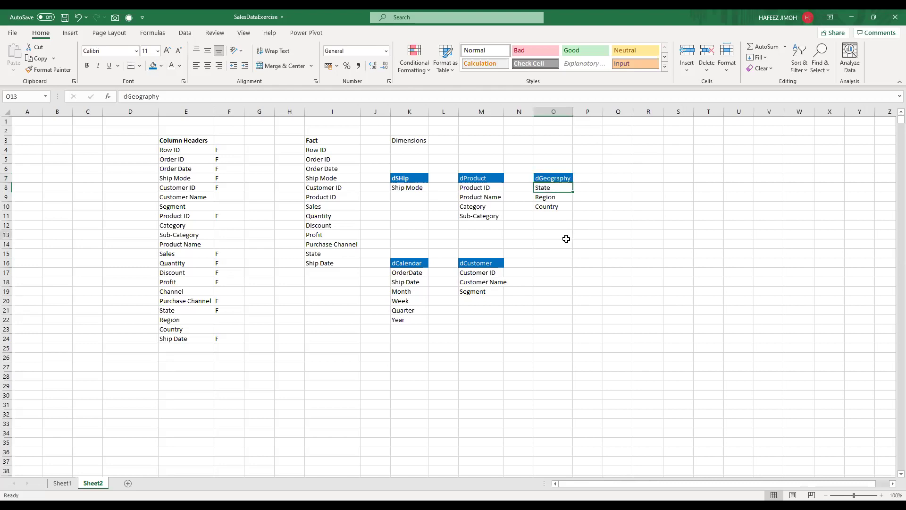
text(d)
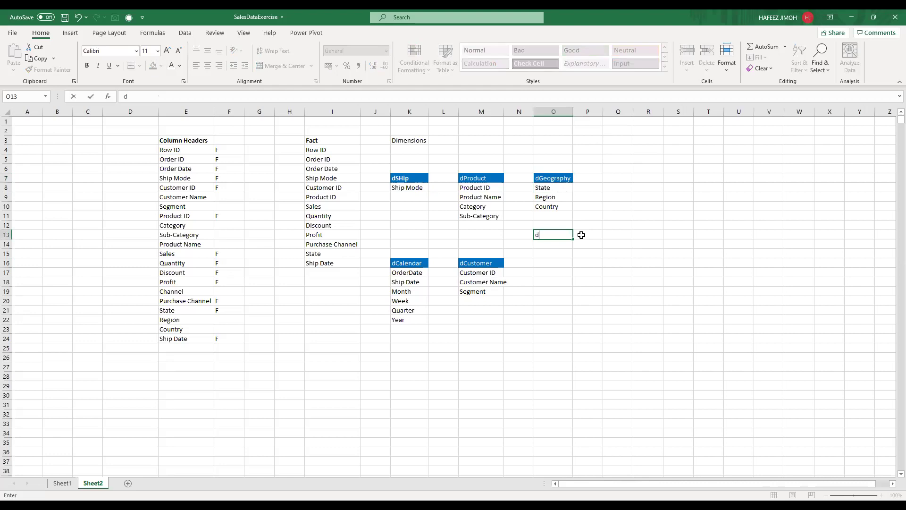
text(Row)
key(Return)
text(d)
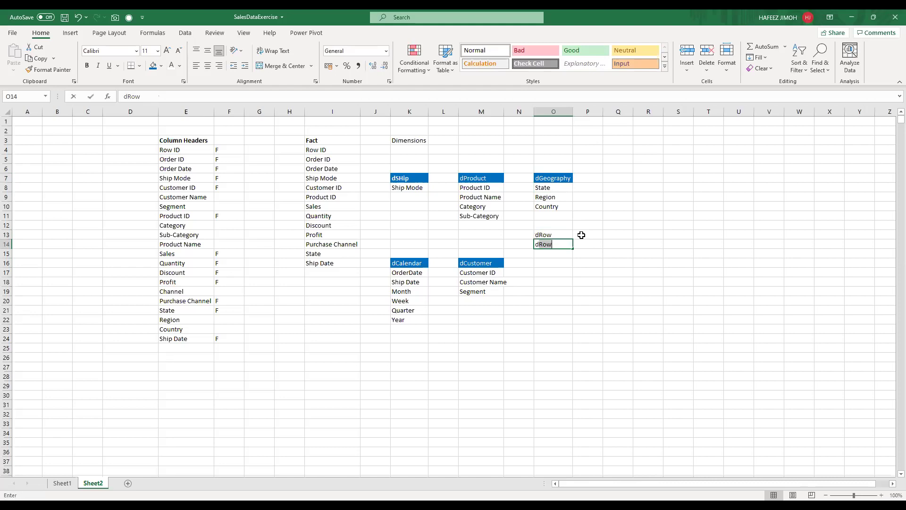
text(Row)
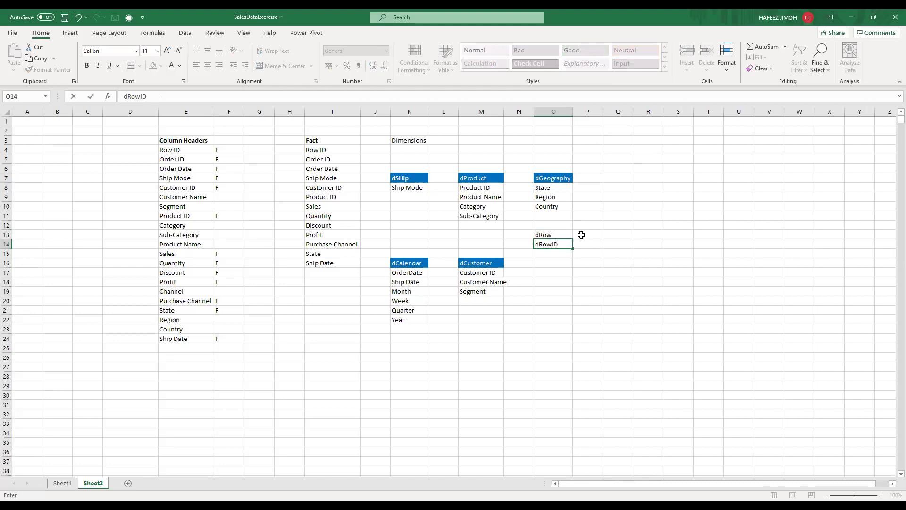
Step: Enter the heading dOrder in Q13 with the field OrderID below it in Q14
click(581, 235)
key(Right)
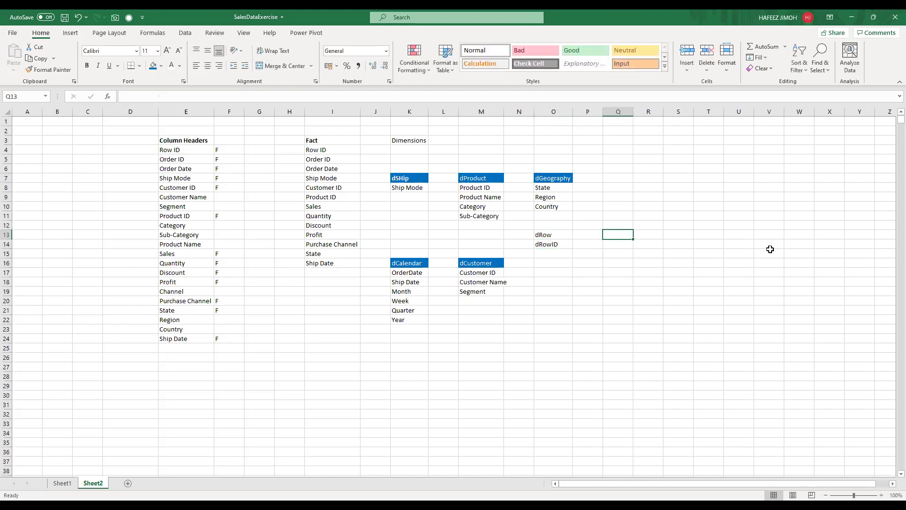
text(dOrder)
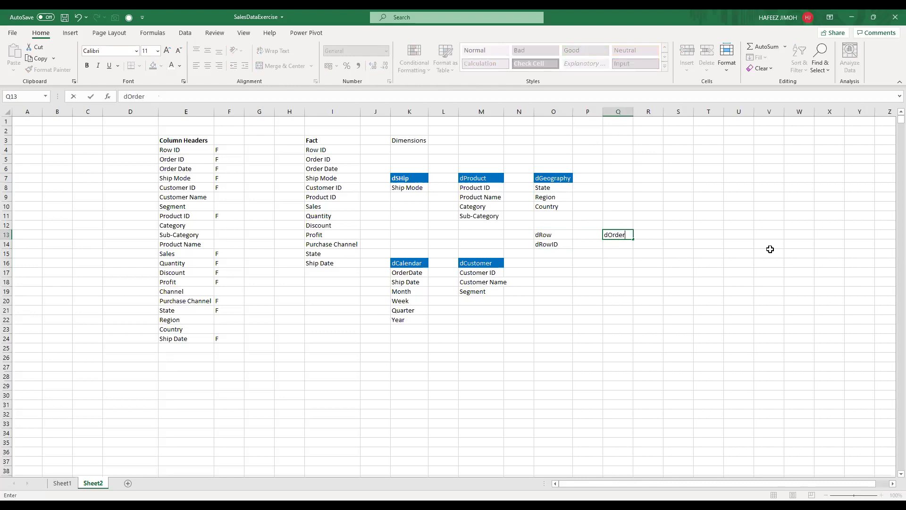
key(Return)
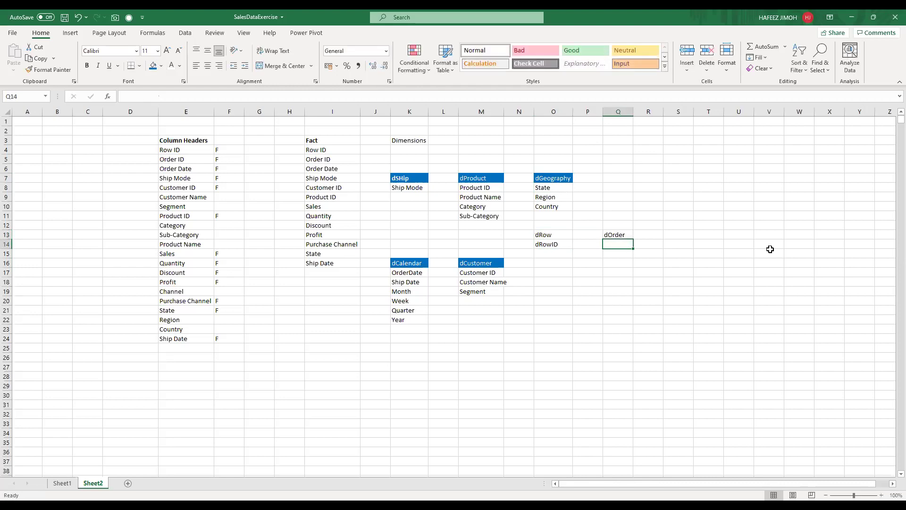
text(Order)
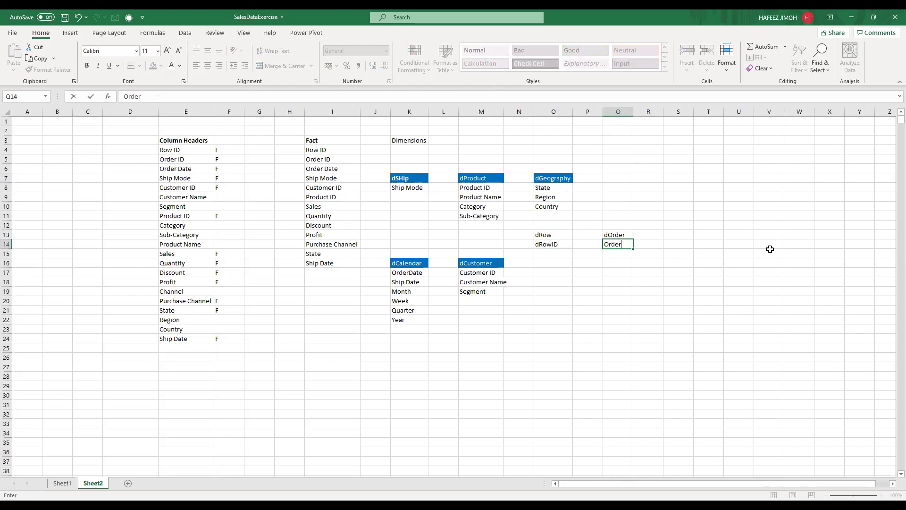
key(Return)
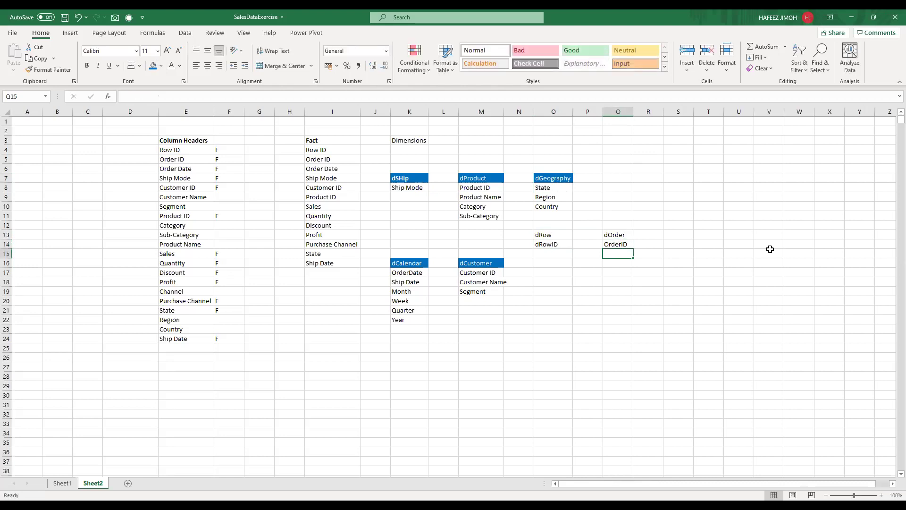
Step: Give the dRow heading in O13 white text on a green fill
click(558, 233)
click(172, 65)
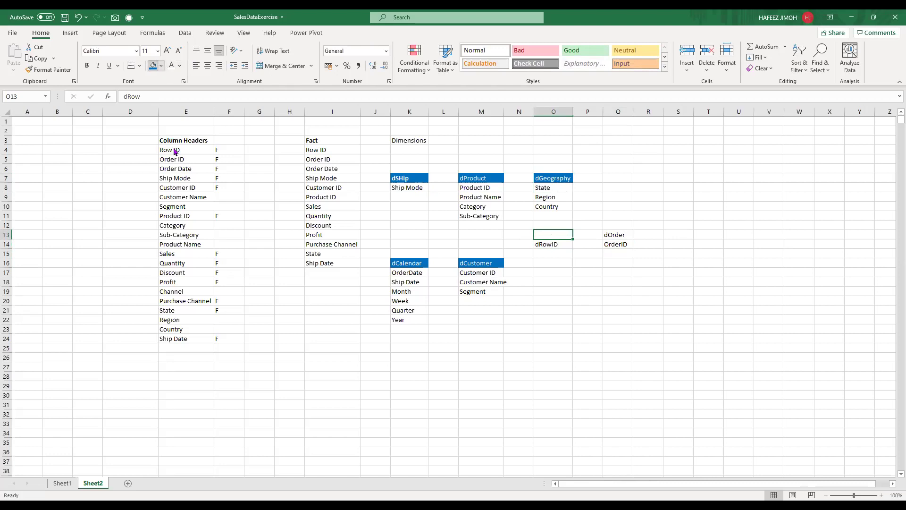
click(153, 66)
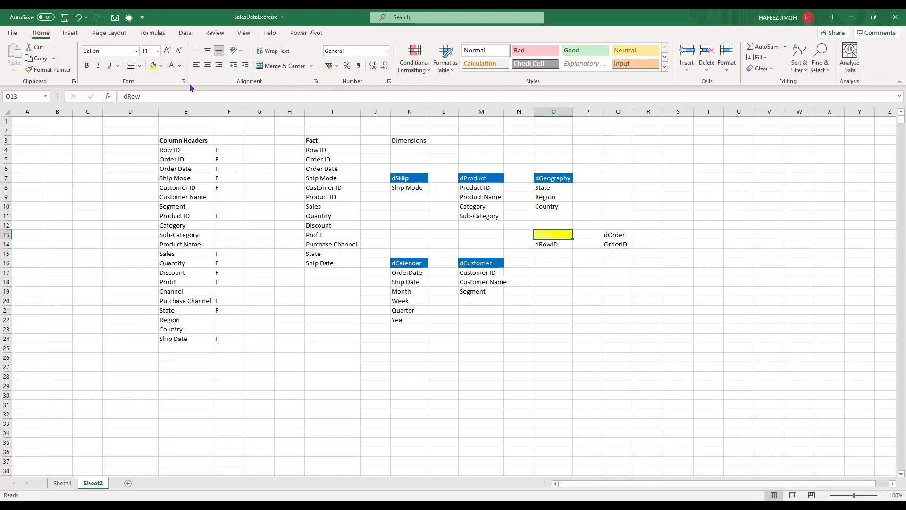
click(161, 68)
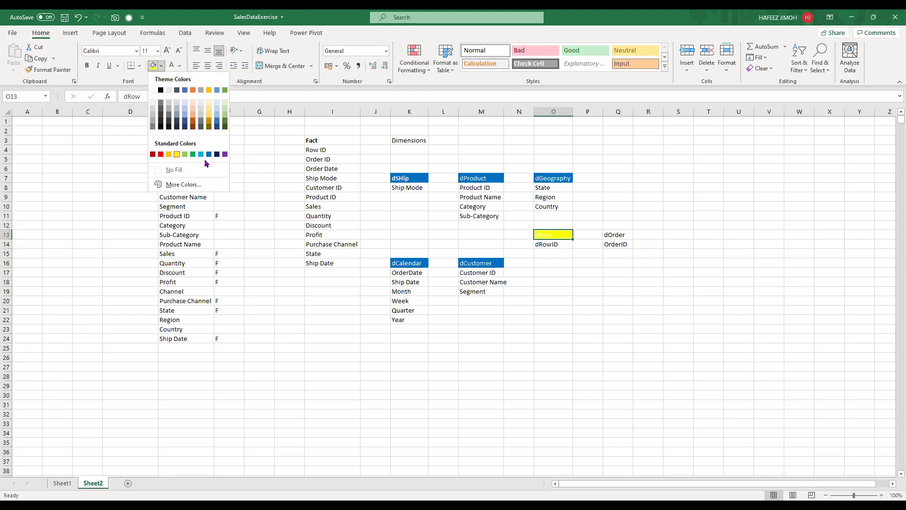
click(192, 154)
Step: Give the dOrder heading in Q13 a green fill
click(629, 234)
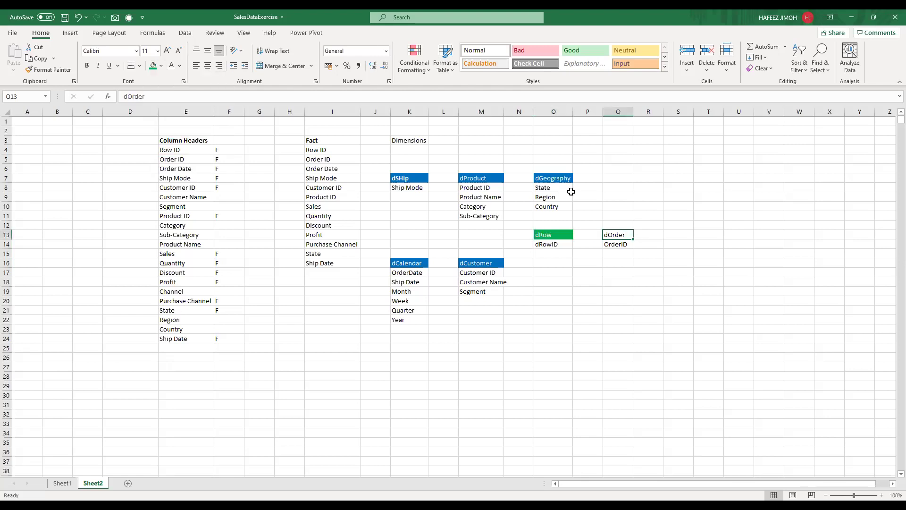
click(153, 65)
click(502, 299)
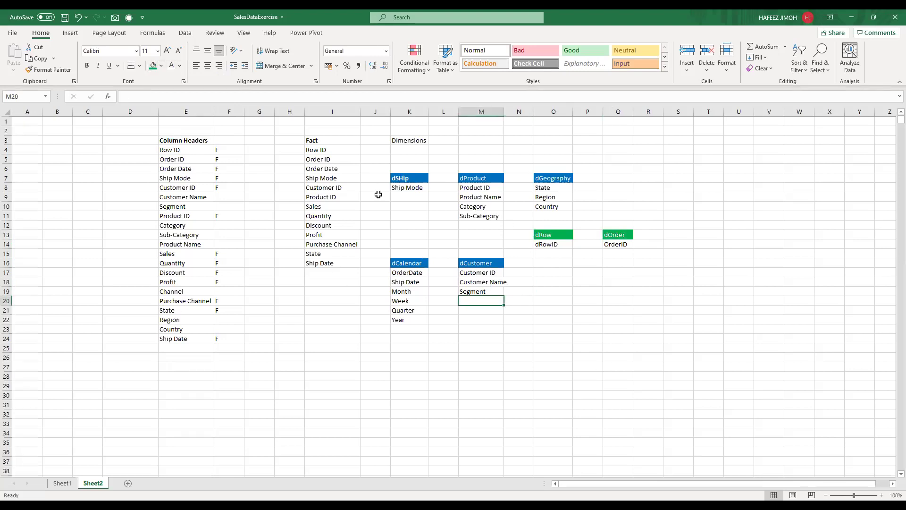
Step: Compare the key field of each dimension table with its matching field in the fact list
click(423, 189)
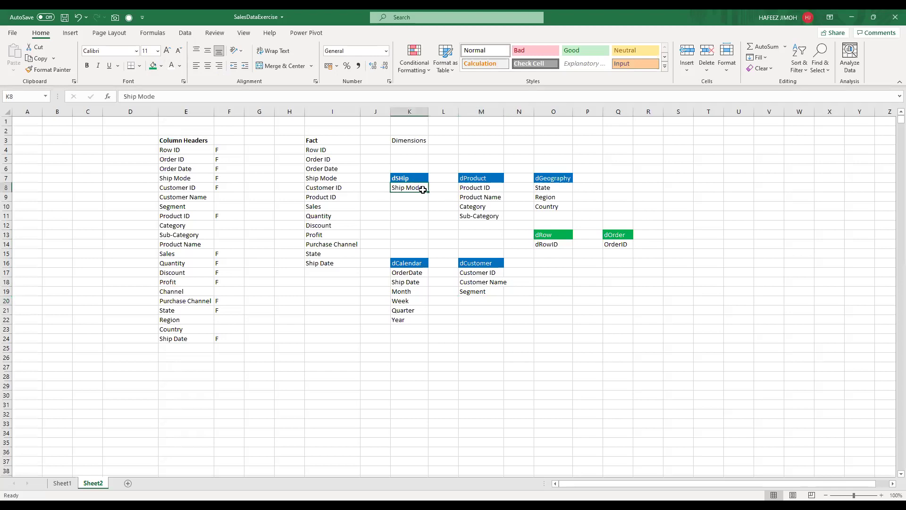
click(358, 171)
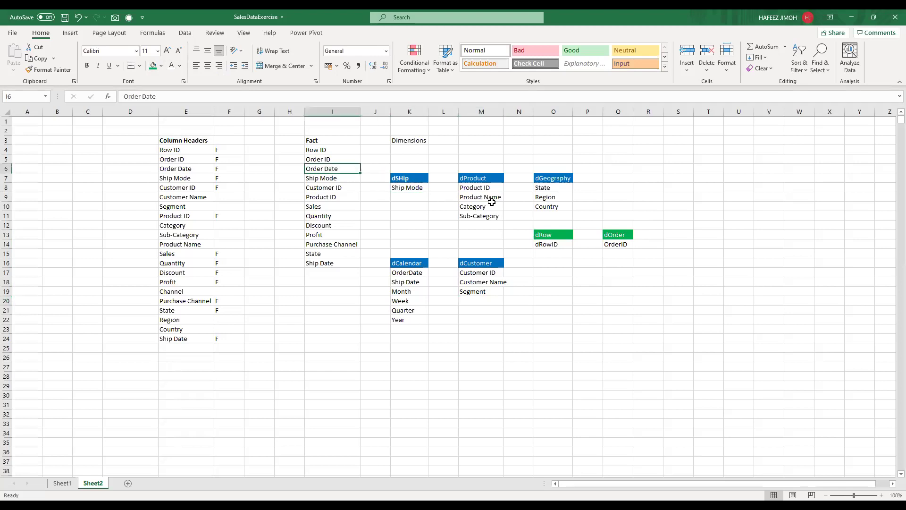
click(491, 188)
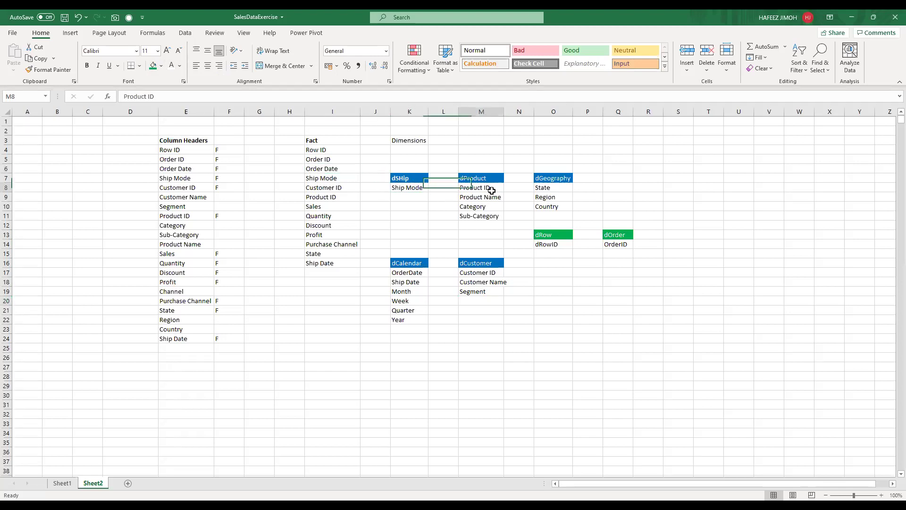
click(339, 205)
click(560, 187)
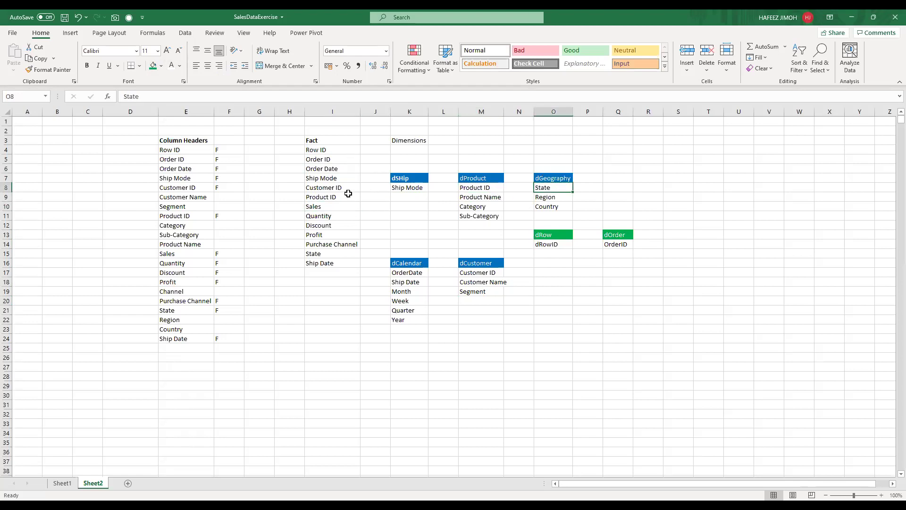
click(347, 259)
click(547, 242)
click(316, 154)
click(642, 246)
click(344, 159)
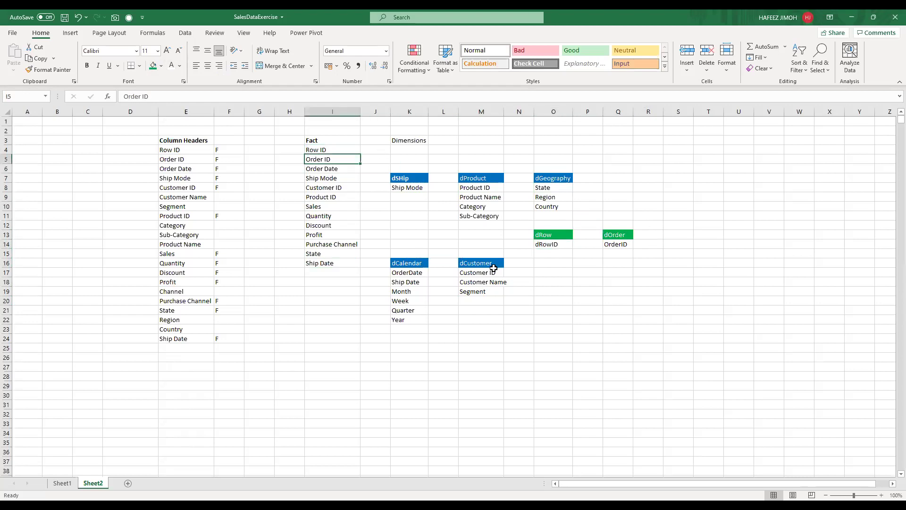
click(408, 263)
Step: Give the Fact heading in I3 white text on a blue fill
click(328, 141)
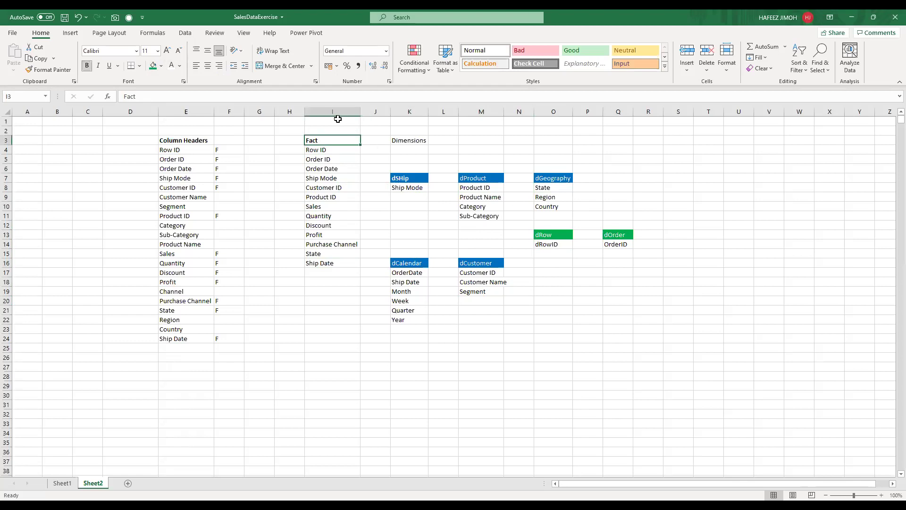
click(173, 66)
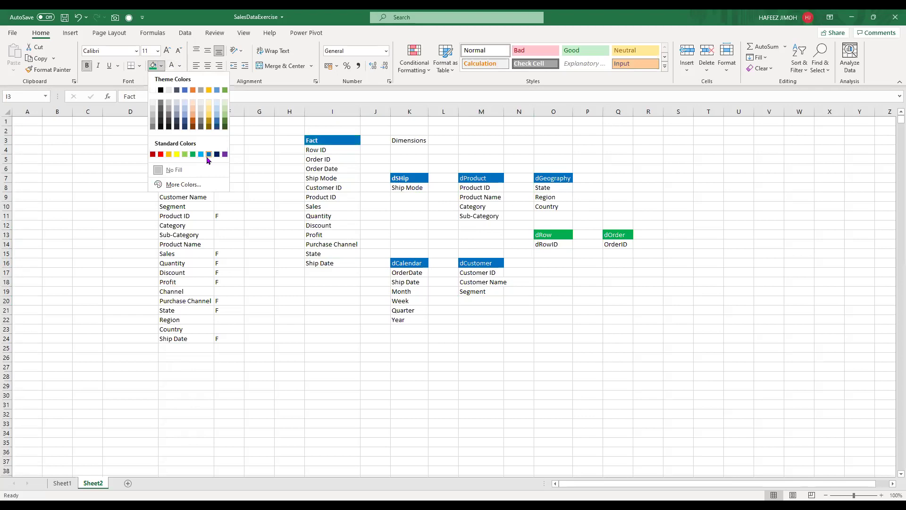
click(207, 156)
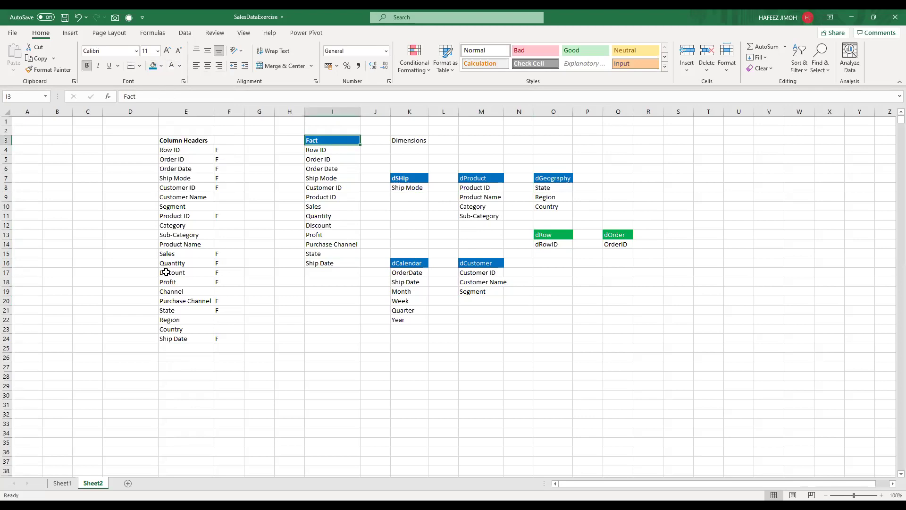
Step: Review the sales table on Sheet1 and return to the data model plan on Sheet2
click(61, 483)
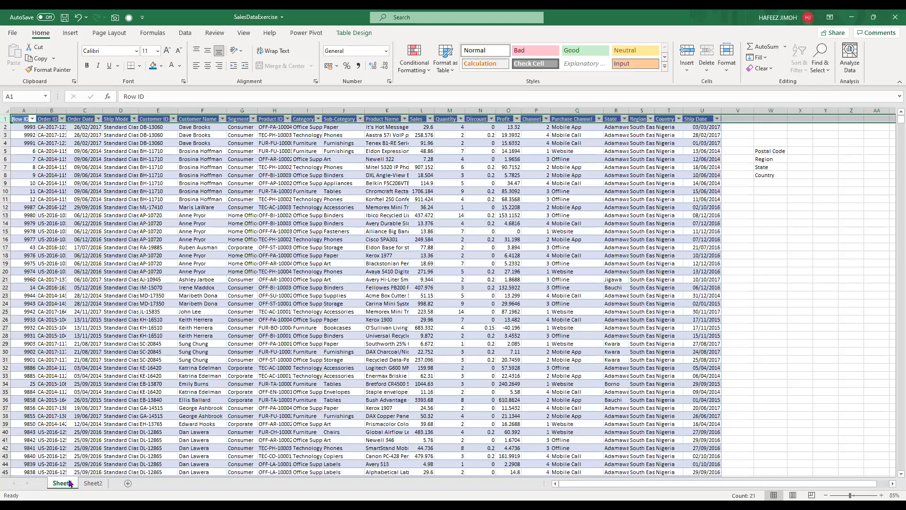
click(88, 485)
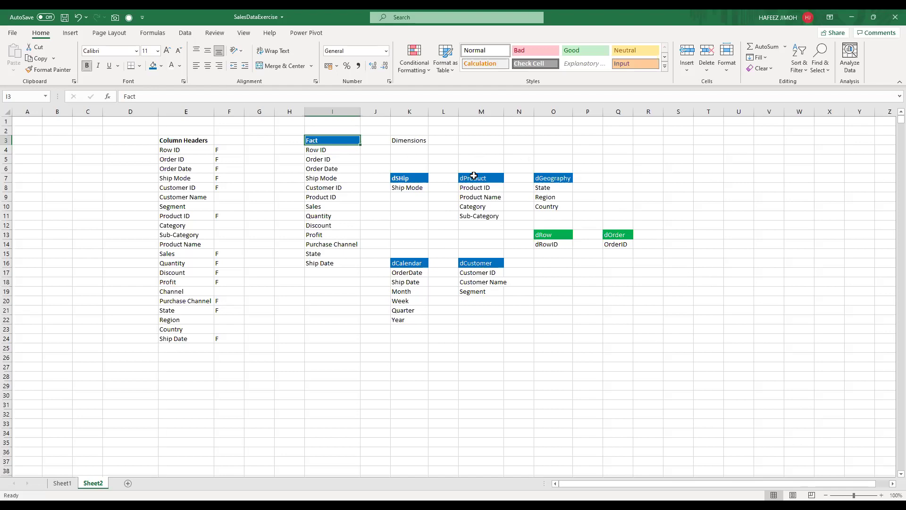
Step: Enter the heading dPresident in M24 with the fields President Name, President tribe and President Gender below it
click(493, 338)
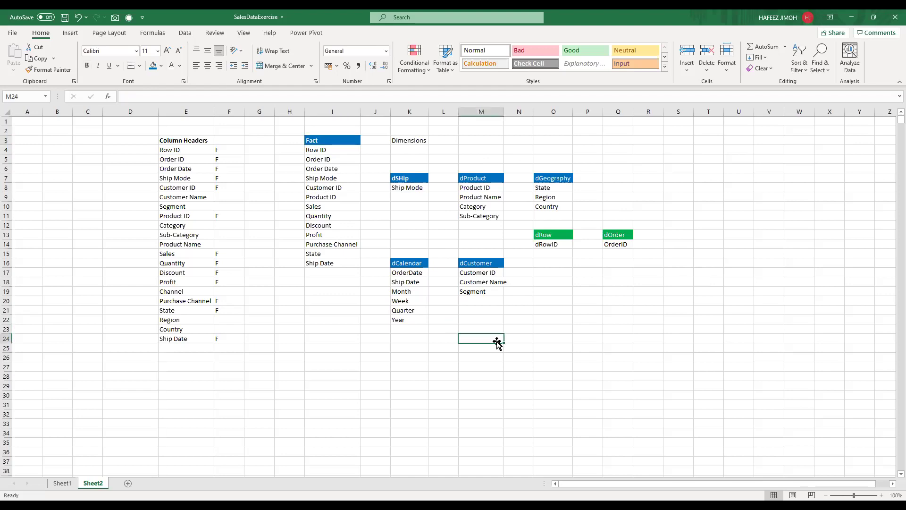
text(d)
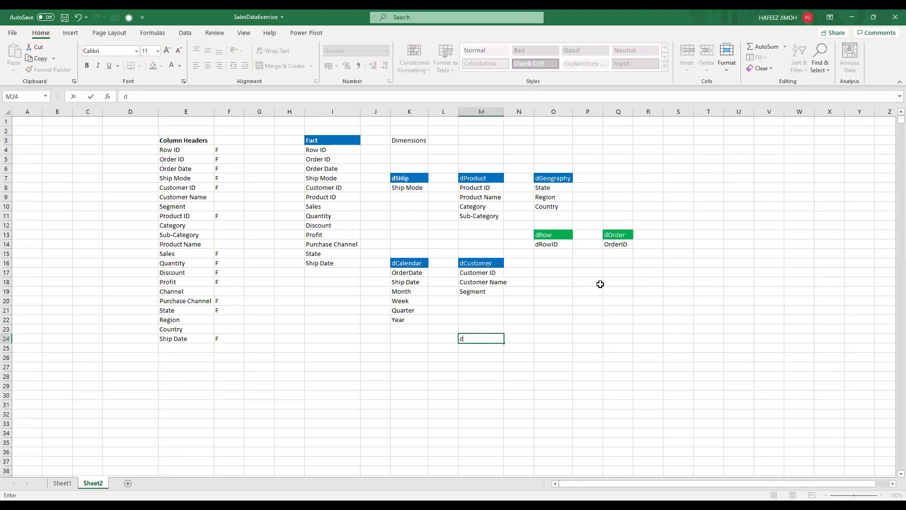
text(President)
key(Return)
text(Preside)
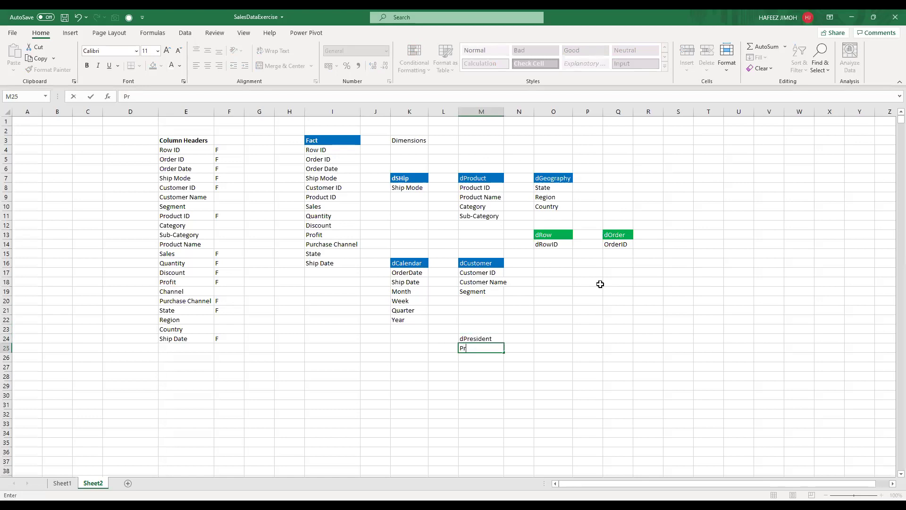
text(nt Name)
key(Return)
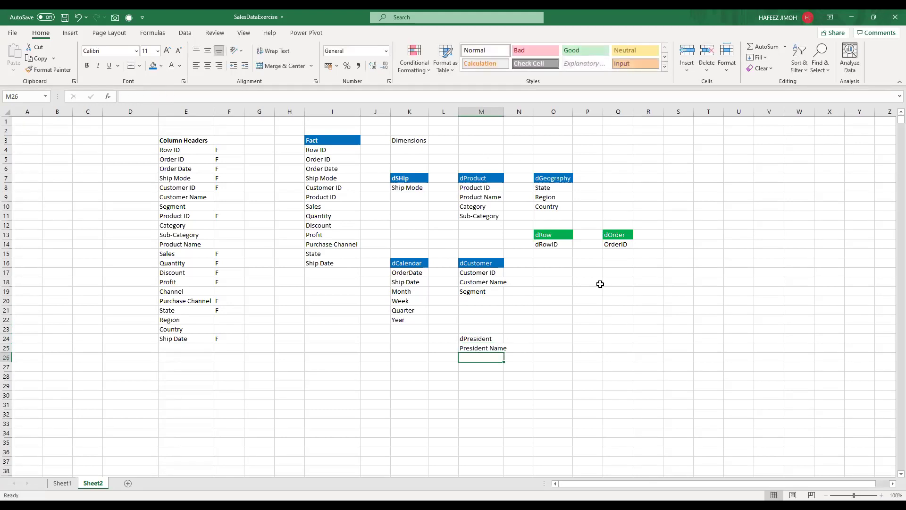
text(President tr)
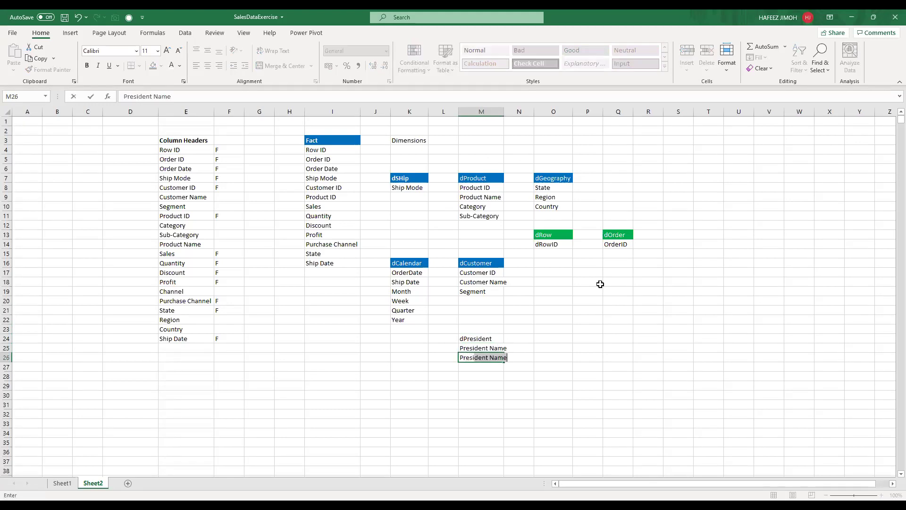
text(ibe)
key(Return)
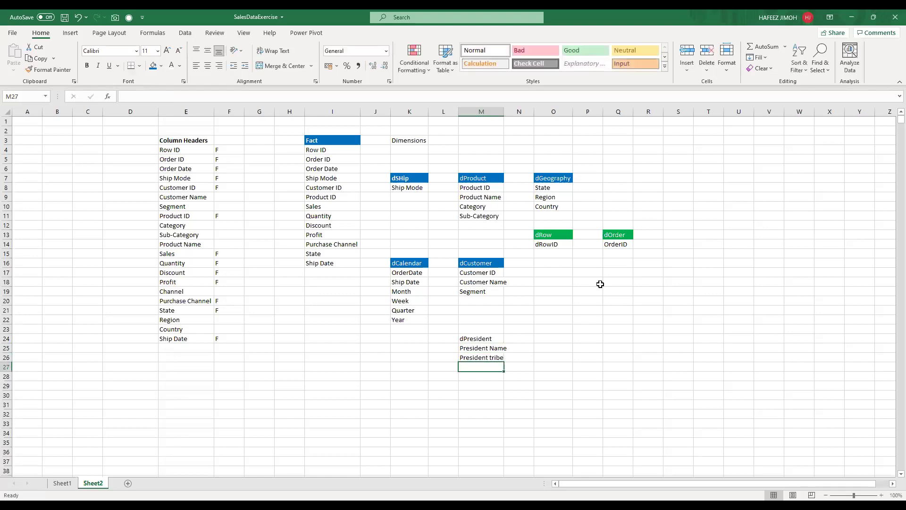
text(President Gender)
key(Return)
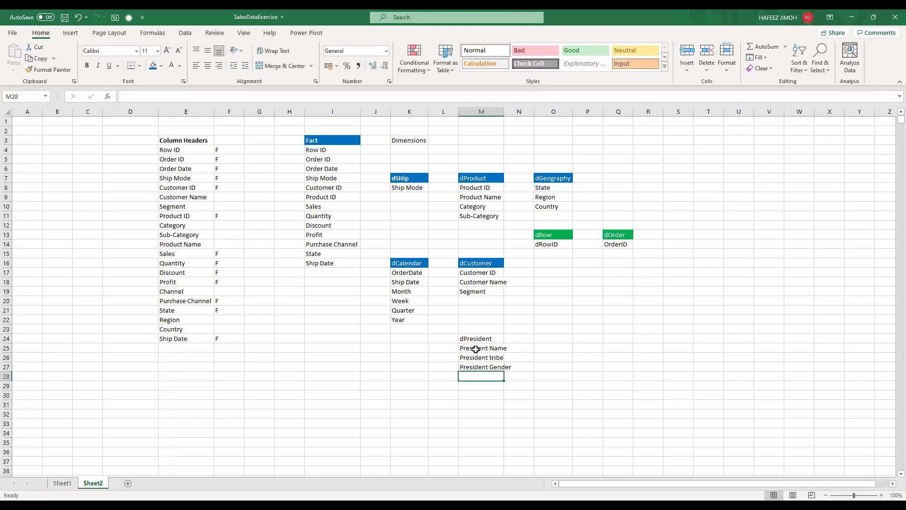
Step: Add a president entry in I17 at the end of the fact list
click(340, 277)
text(dPreis)
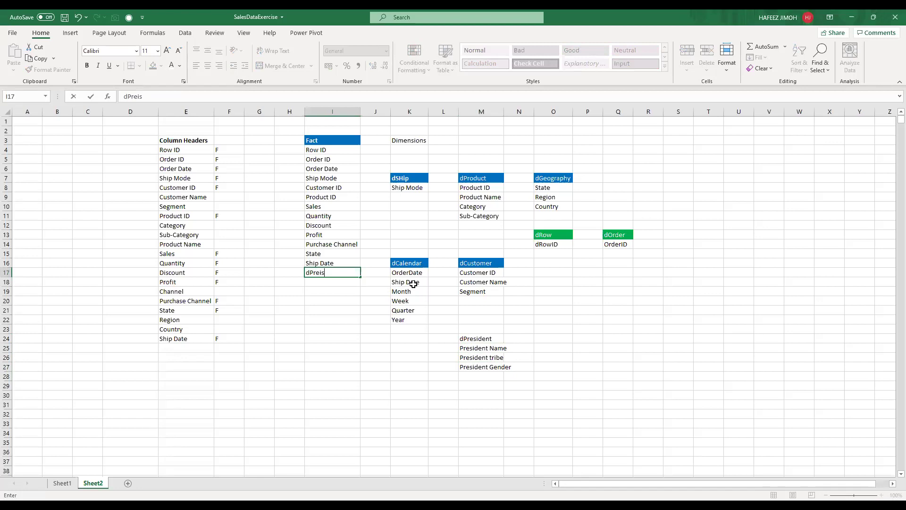
text(ident)
click(344, 310)
Step: Delete the president entry in I17 and the whole dPresident example below the dCustomer table
click(346, 279)
click(344, 273)
key(Delete)
drag(479, 330, 491, 374)
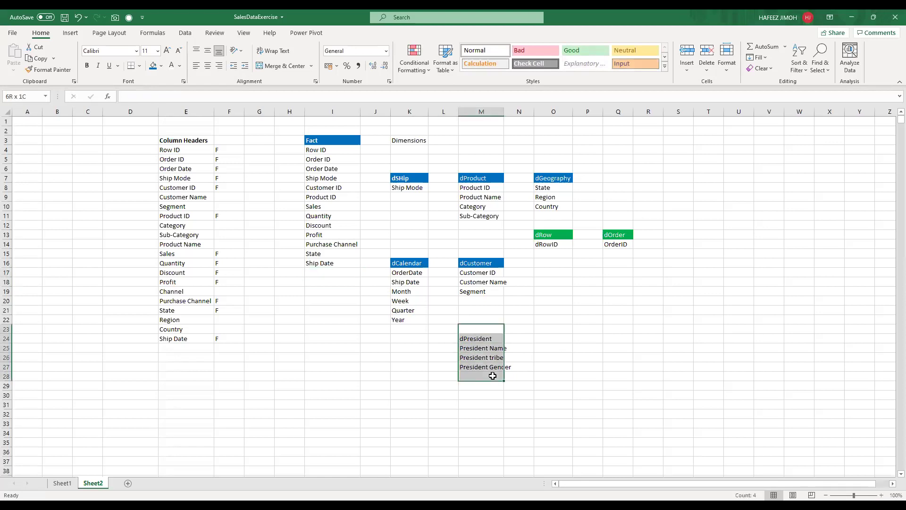
key(Delete)
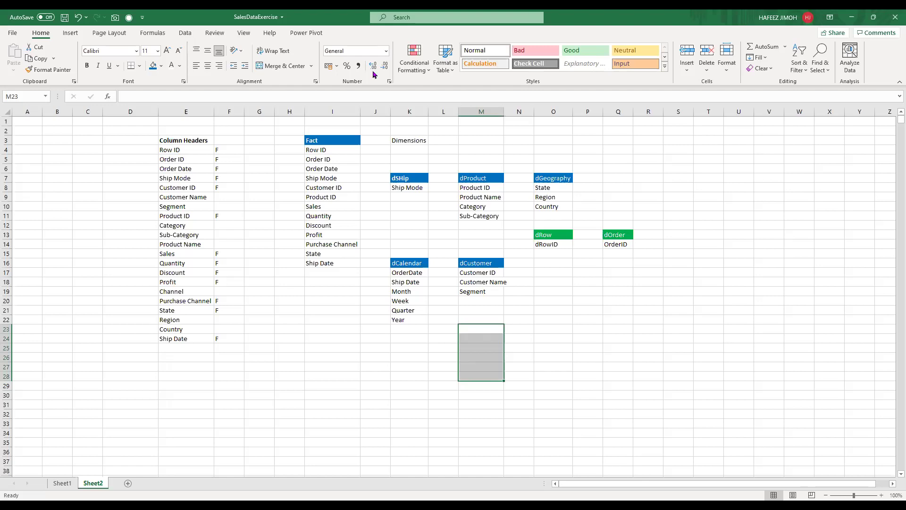
key(alt+Tab)
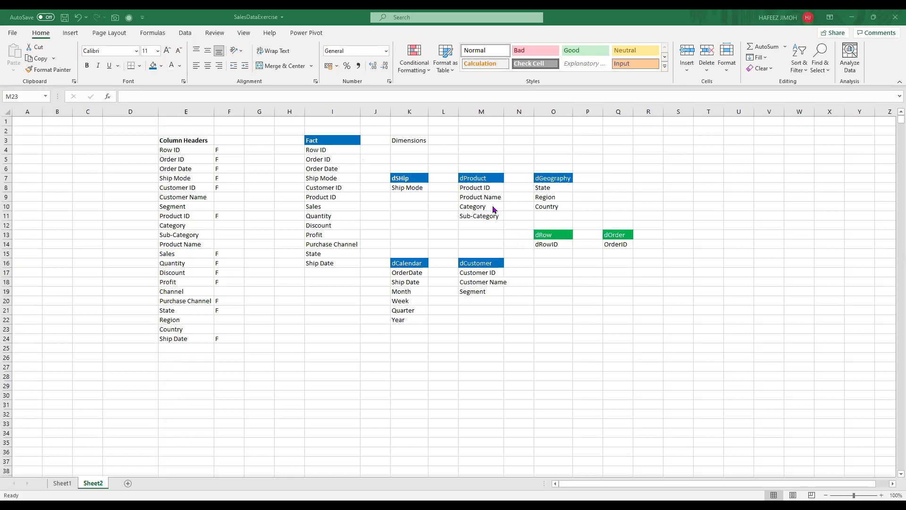
click(487, 189)
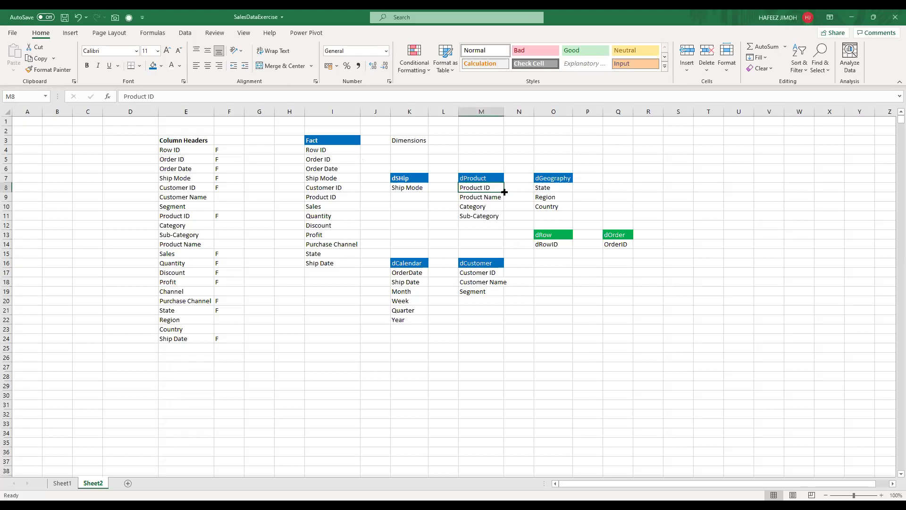
click(493, 197)
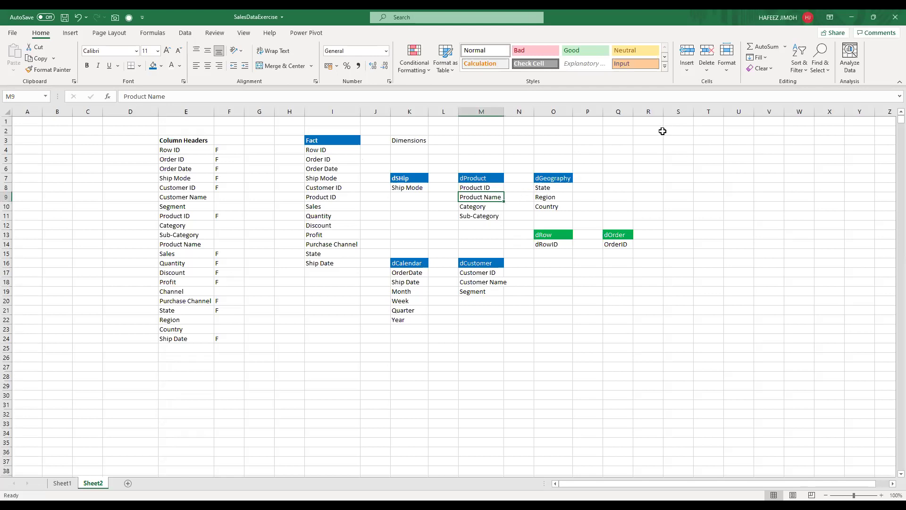
click(640, 172)
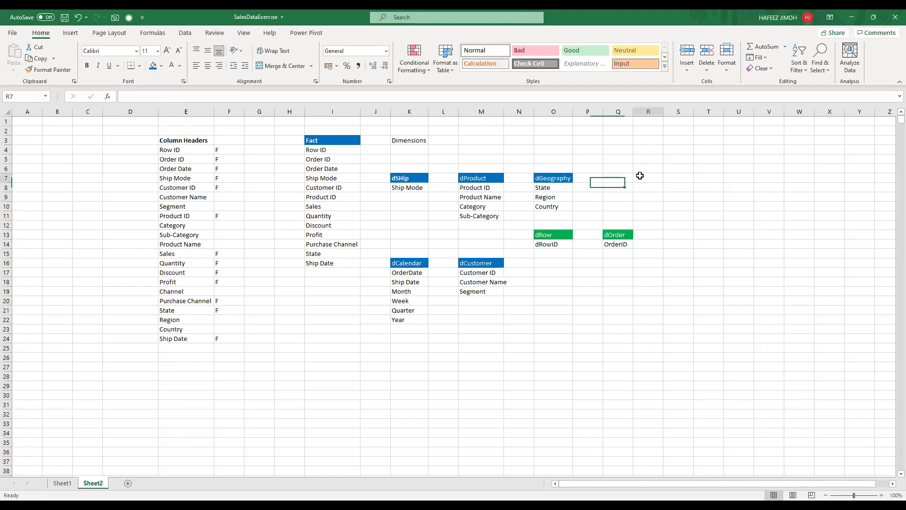
drag(322, 134, 697, 340)
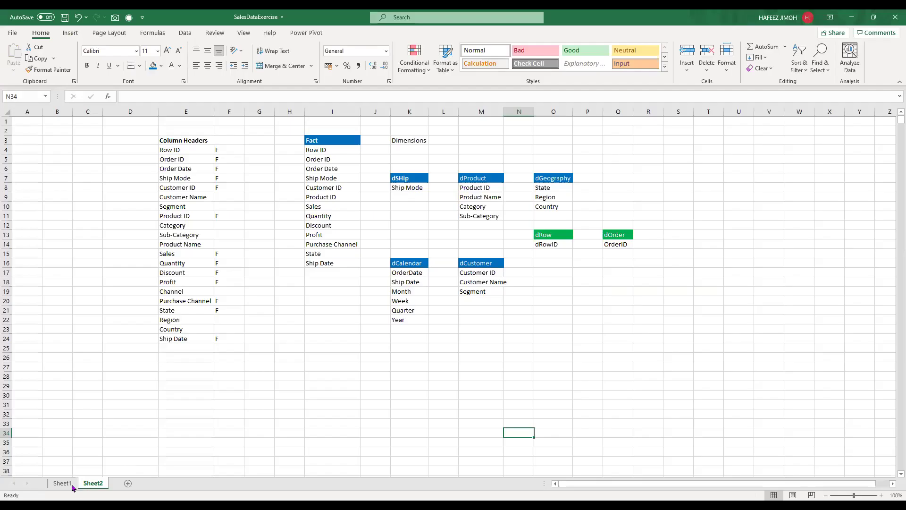
Step: On Sheet1, clear the notes in W1:W9 beside the sales table and select the Country column
click(71, 485)
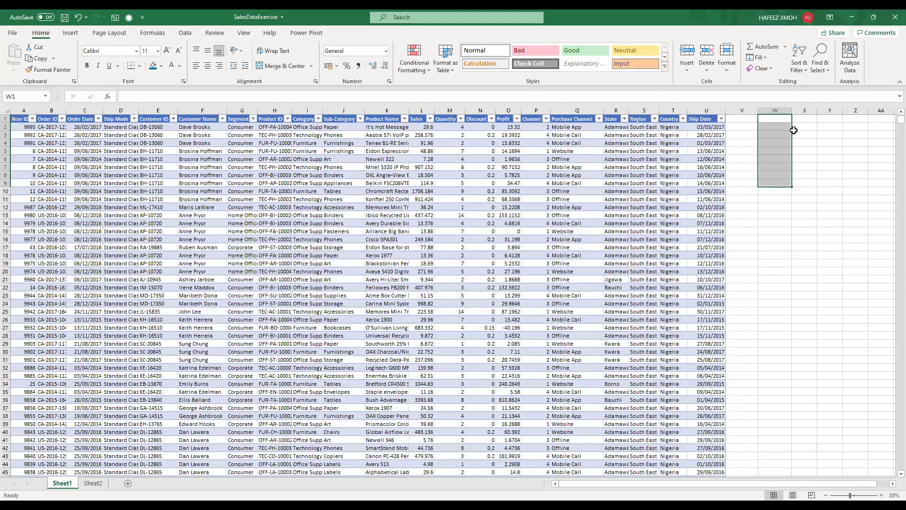
click(672, 110)
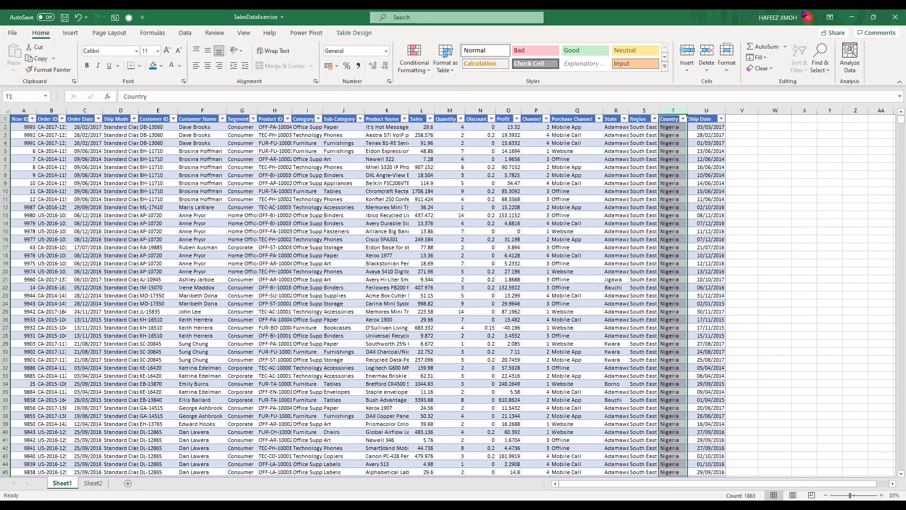
Step: Switch to Power BI Desktop and save the blank report in the Data folder as SalesBootcampAnalysis
click(567, 223)
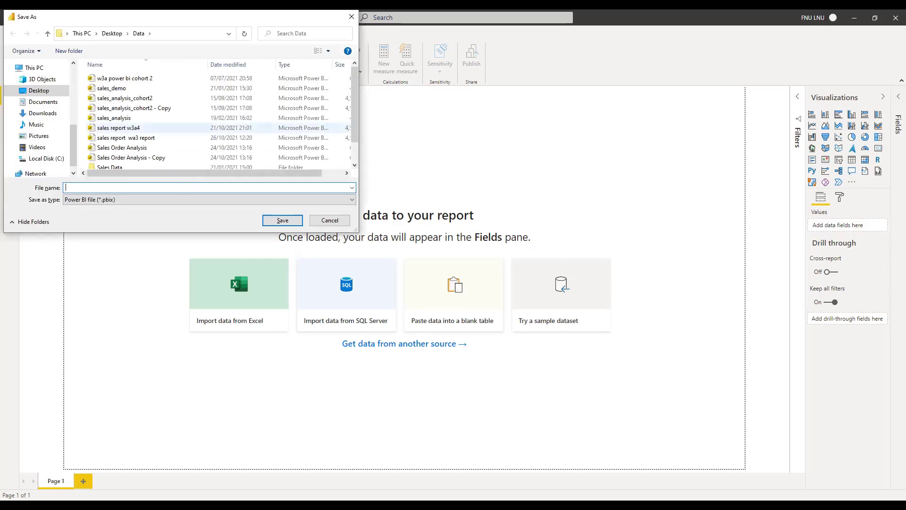
text(SalesBootcampAnalysis)
key(Return)
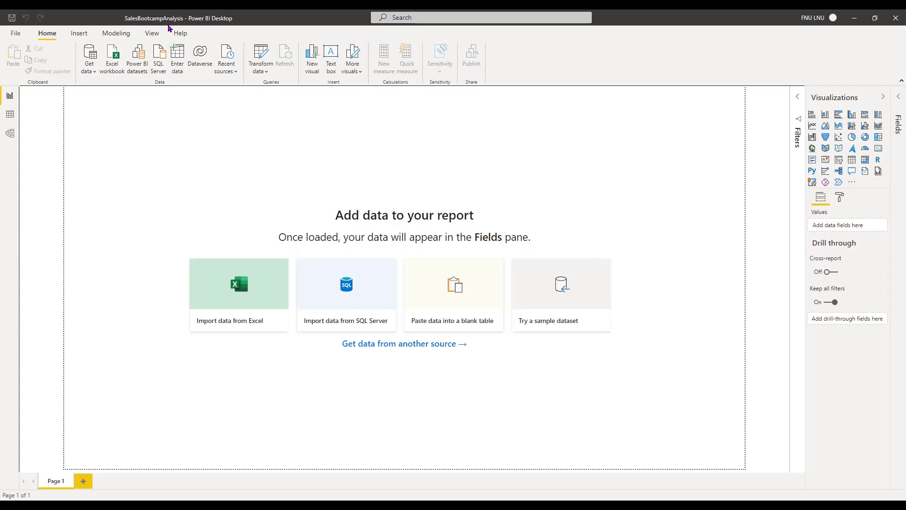
click(14, 34)
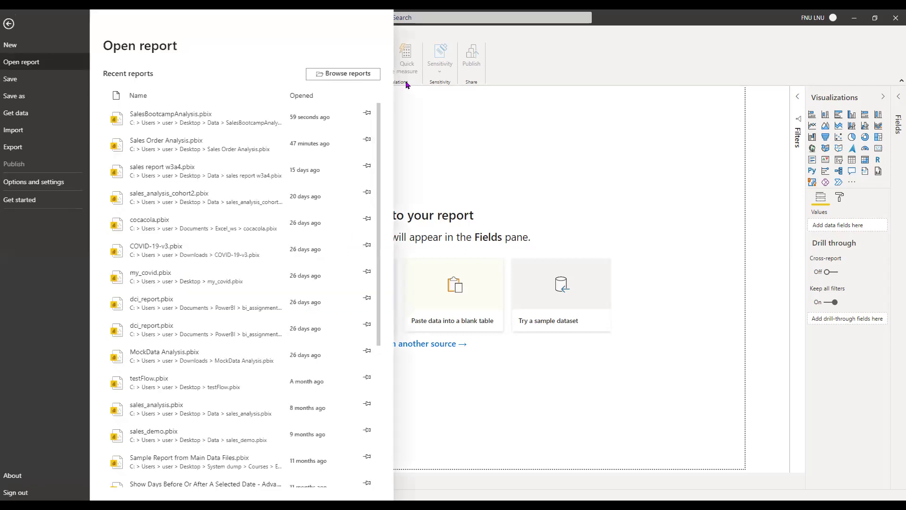
click(14, 24)
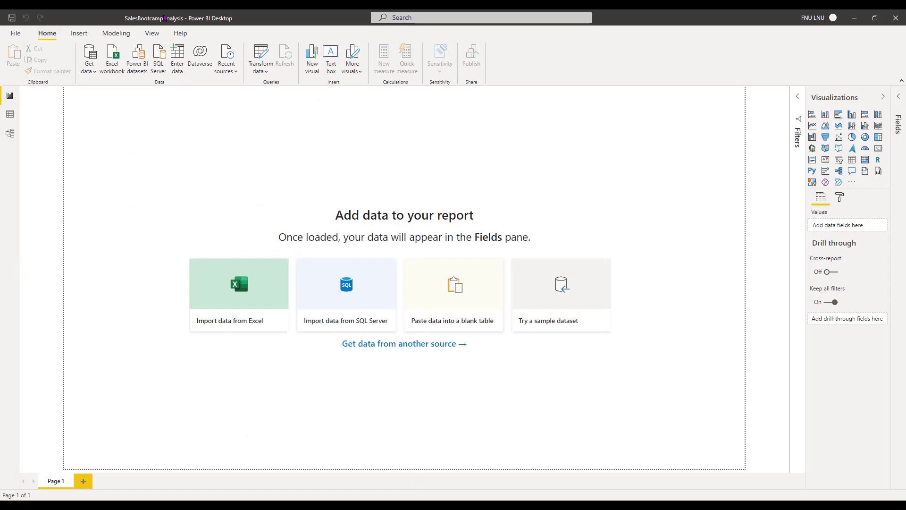
Step: Show the Insert commands and add an on-screen note headed "Power Platform:" listing Power BI and Power Automate
click(79, 34)
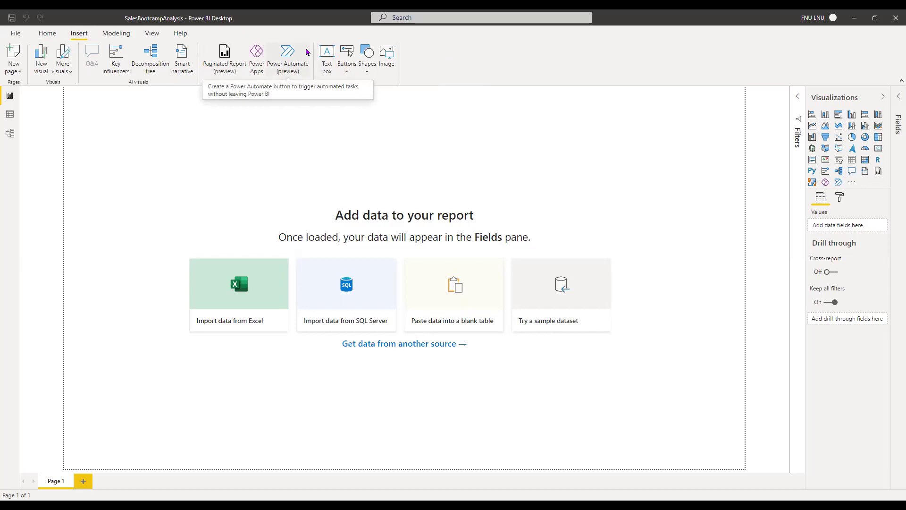
click(447, 109)
text(Power Platform:)
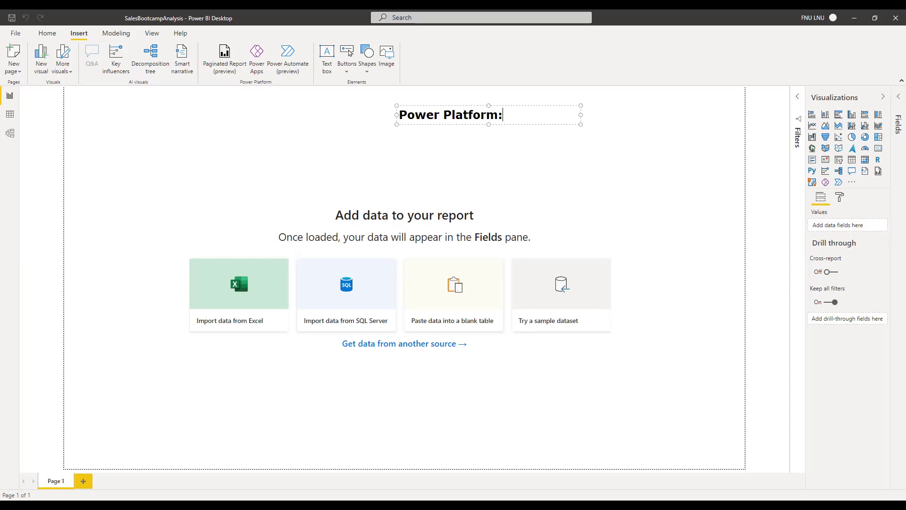
key(Return)
text(Pow)
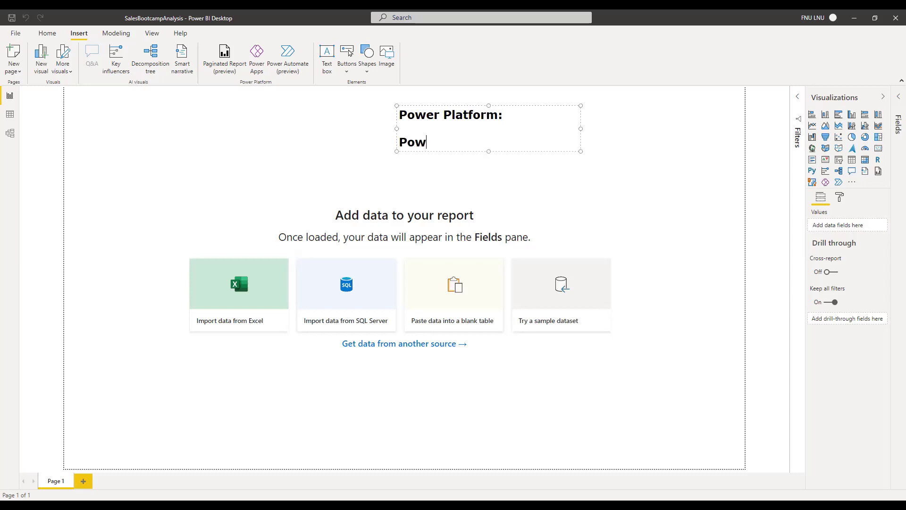
text(er BI)
key(Return)
text(Power A)
text(utom)
key(BackSpace)
text(omate)
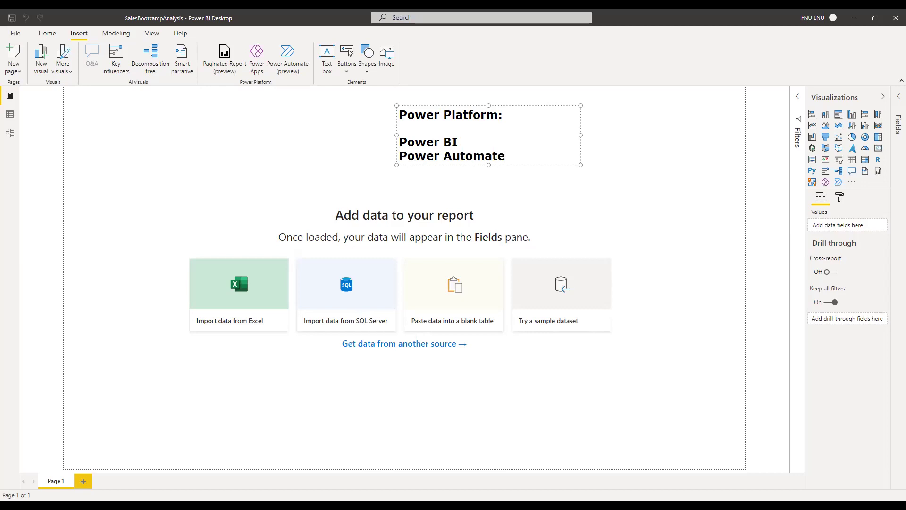
Step: Add the line "Power Apps: No-code platform" to the note and widen its text box so the line fits
key(Return)
text(Power)
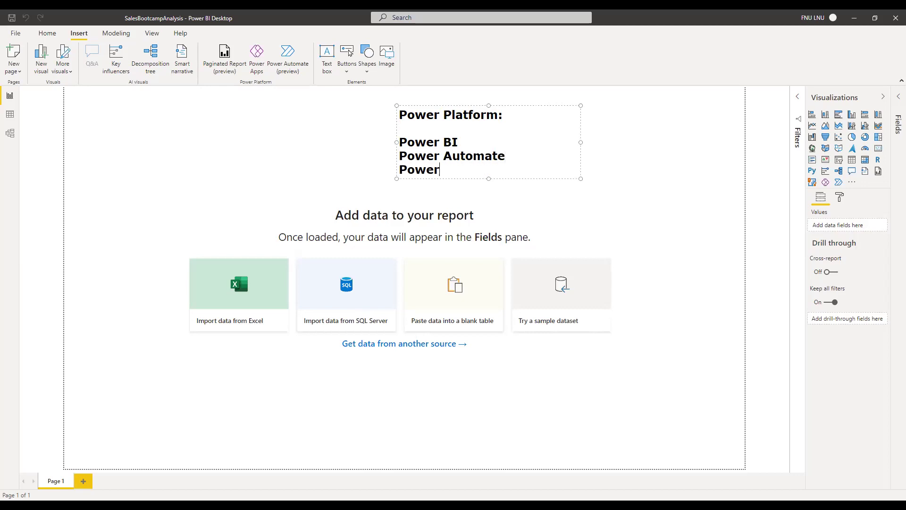
text( Apps:)
text(No-code platform)
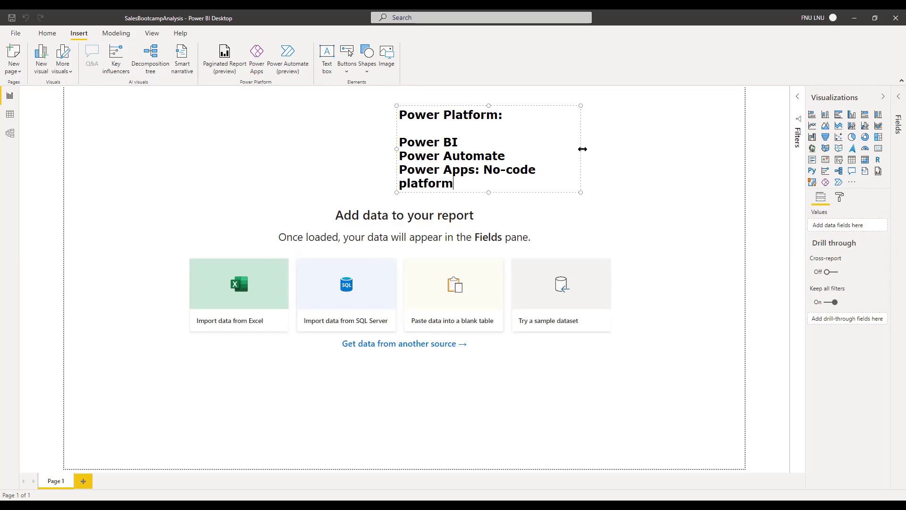
drag(638, 149, 637, 149)
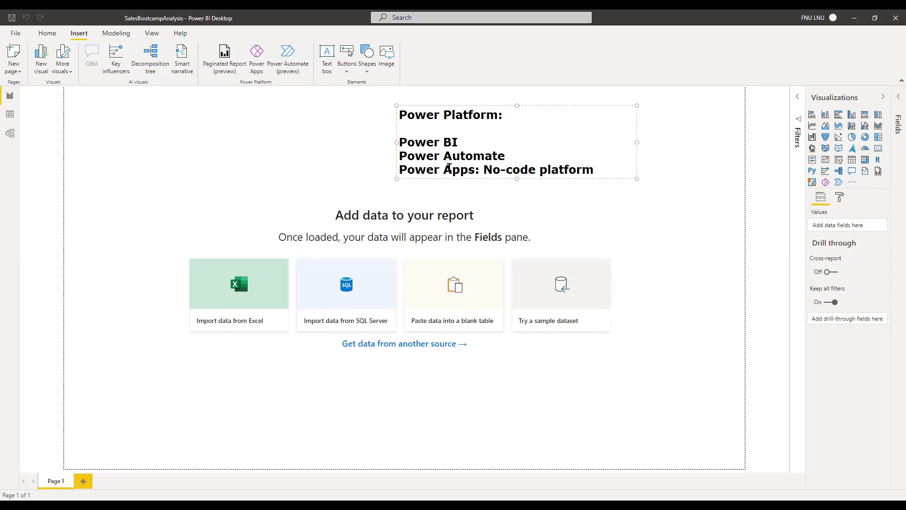
Step: Add the line "Power Virtual Agent: Chatbots" at the end of the Power Platform note
key(Return)
text(Power)
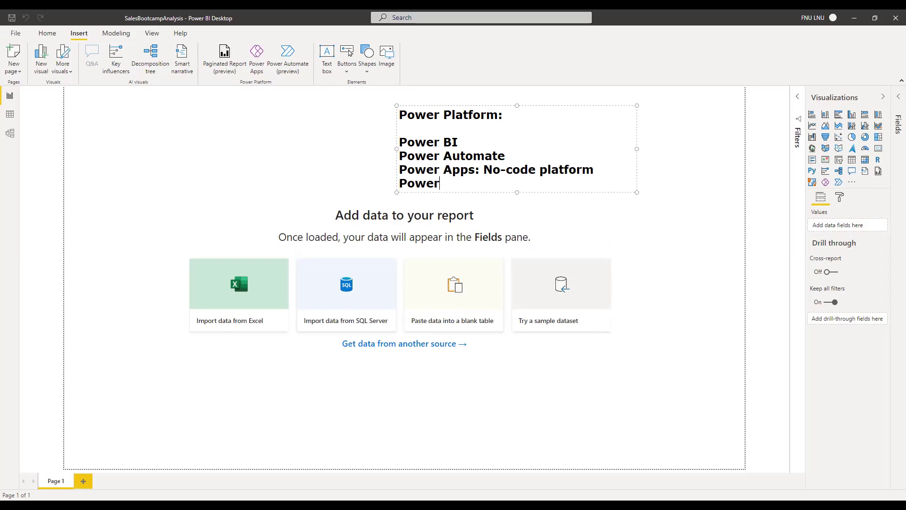
text( Virtual Agent:)
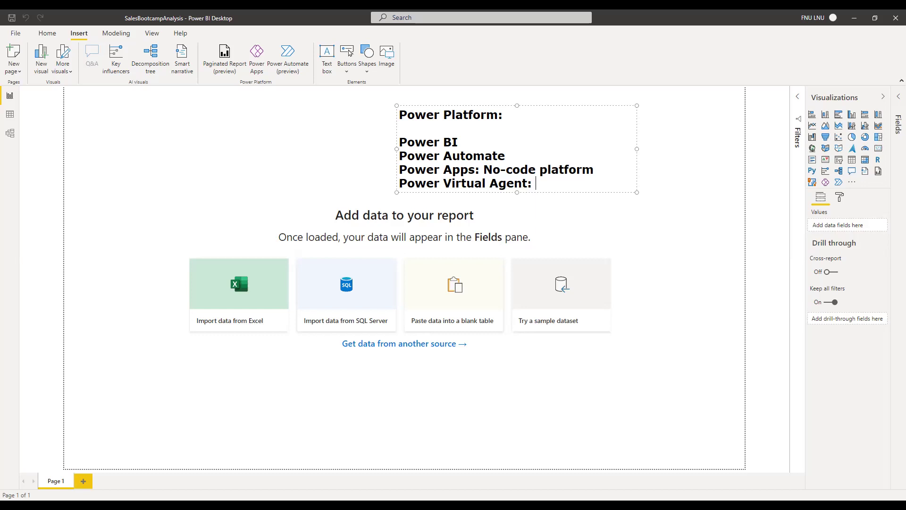
text(Chatbots)
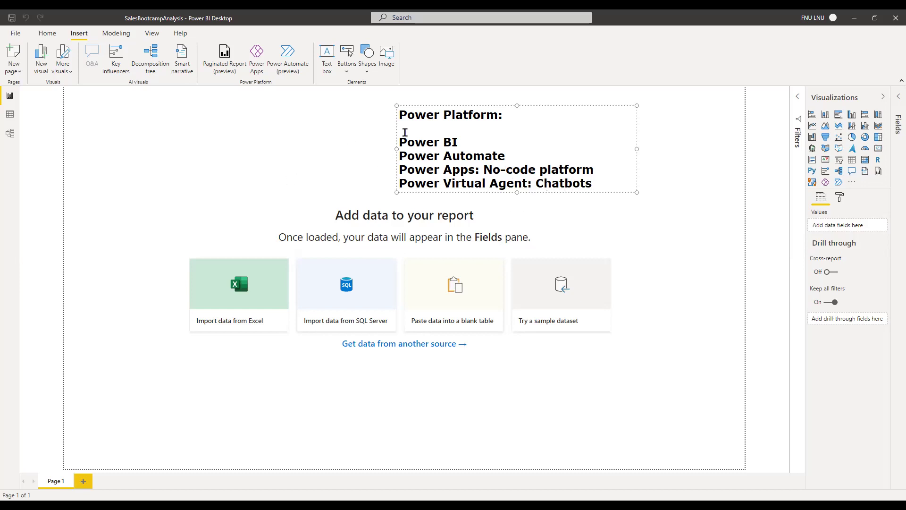
Step: Delete the Power Platform note and view the Modeling and Home commands
click(619, 103)
key(Delete)
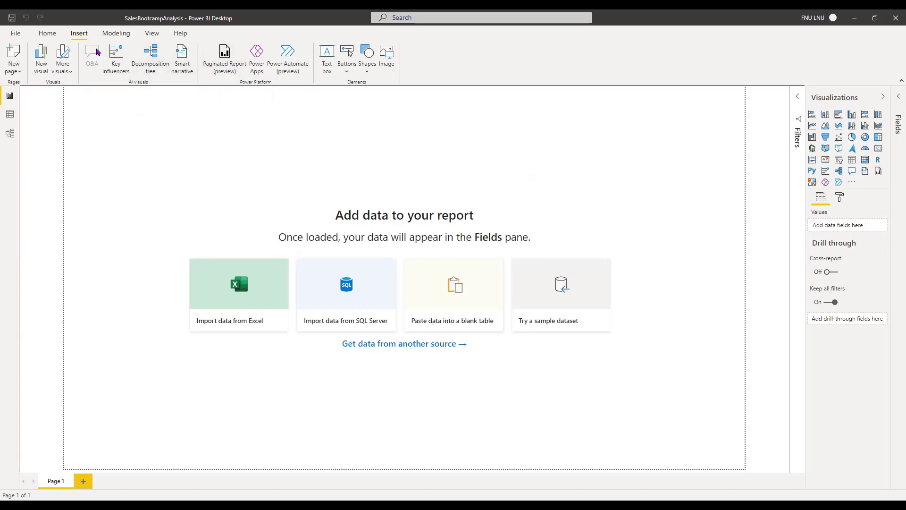
click(122, 34)
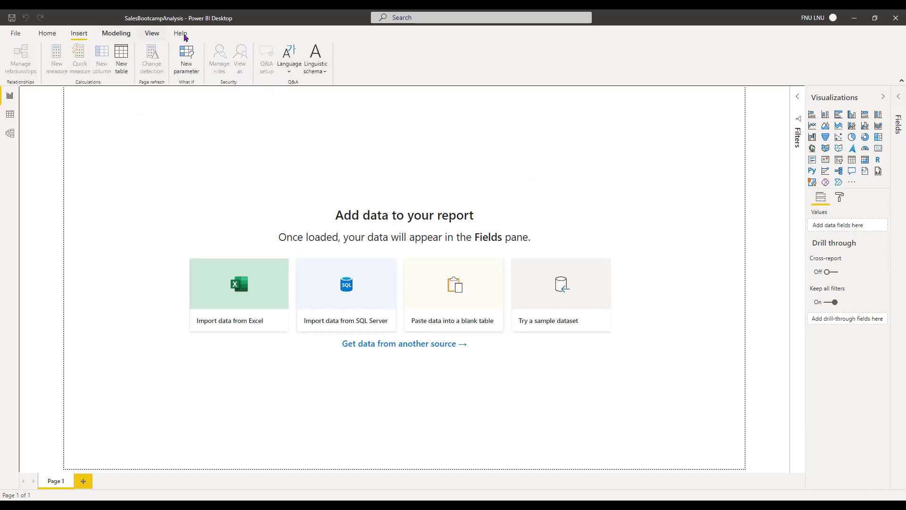
click(47, 32)
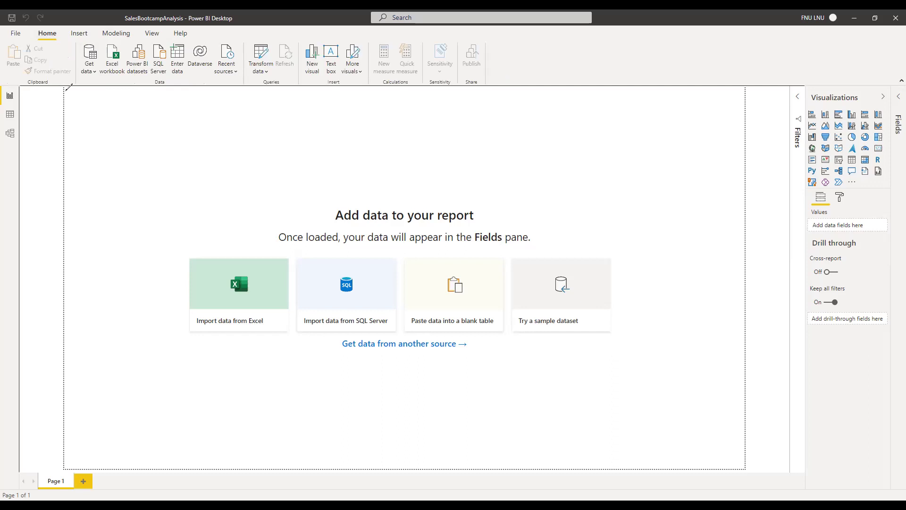
Step: Outline the blank report page in red and handwrite the word "canvas" across it
mouse_move(68, 88)
mouse_down()
mouse_move(162, 469)
mouse_move(717, 451)
mouse_move(737, 101)
mouse_move(44, 86)
mouse_up()
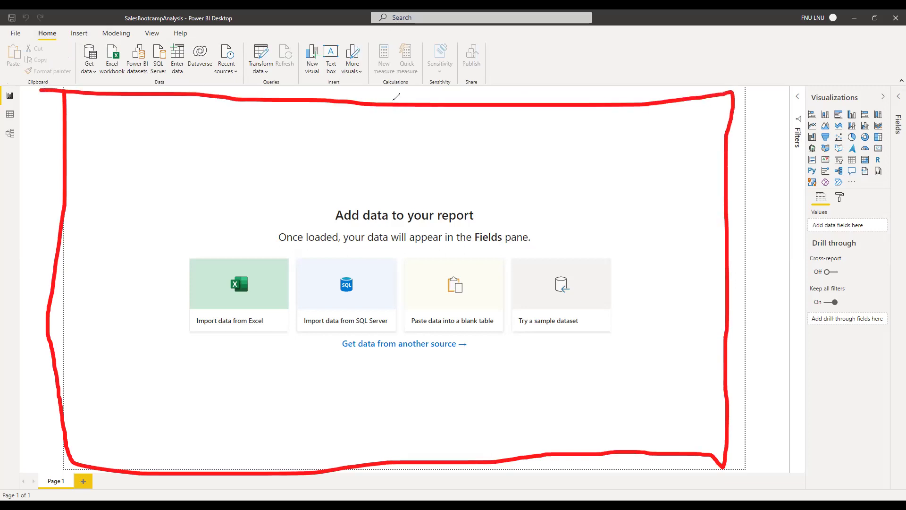
mouse_move(157, 161)
mouse_down()
mouse_move(116, 207)
mouse_move(143, 211)
mouse_up()
mouse_move(213, 176)
mouse_down()
mouse_move(203, 203)
mouse_move(233, 209)
mouse_move(252, 165)
mouse_move(273, 213)
mouse_up()
drag(282, 169, 329, 173)
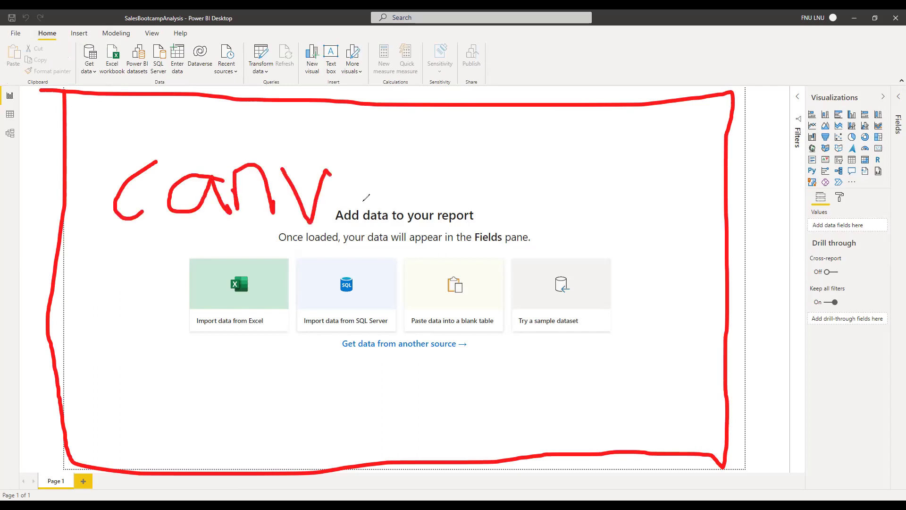
drag(403, 165, 404, 173)
drag(440, 217, 441, 226)
mouse_move(515, 157)
mouse_down()
mouse_move(479, 170)
mouse_move(536, 185)
mouse_move(490, 214)
mouse_move(476, 207)
mouse_up()
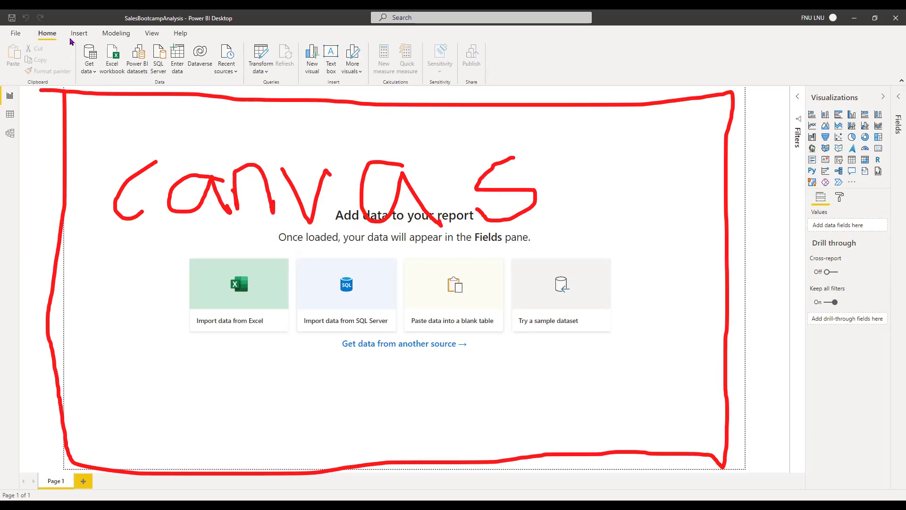
Step: Point red, blue and green arrows at the three view icons and label them Report view, Data View and Model View
click(50, 116)
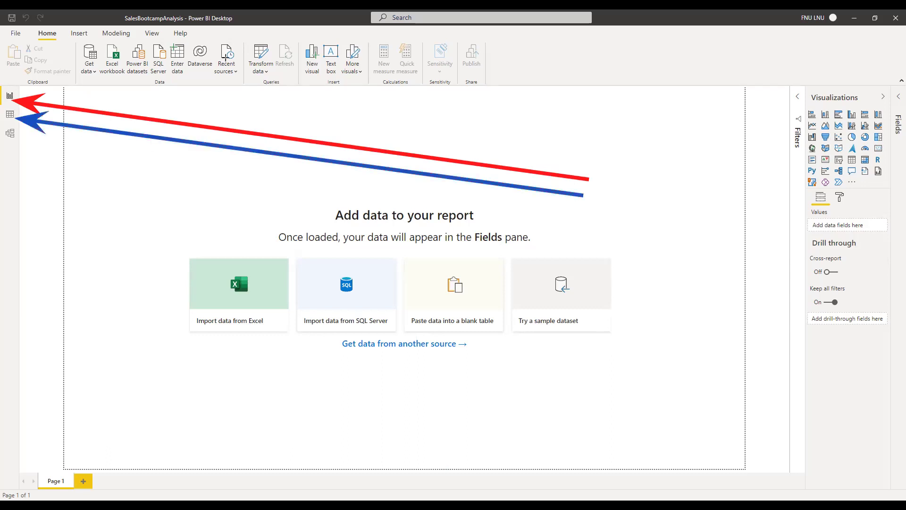
mouse_move(581, 220)
mouse_down()
mouse_move(60, 182)
mouse_move(14, 135)
mouse_up()
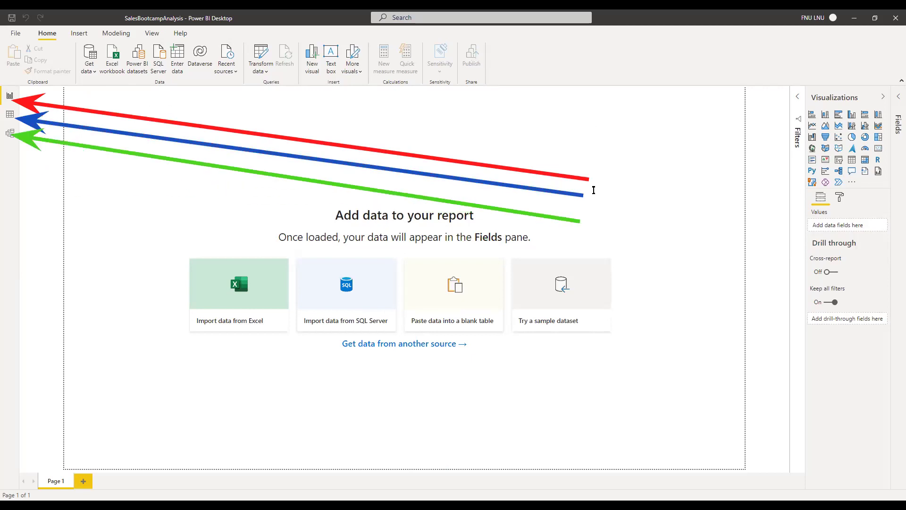
click(615, 175)
text(Report view)
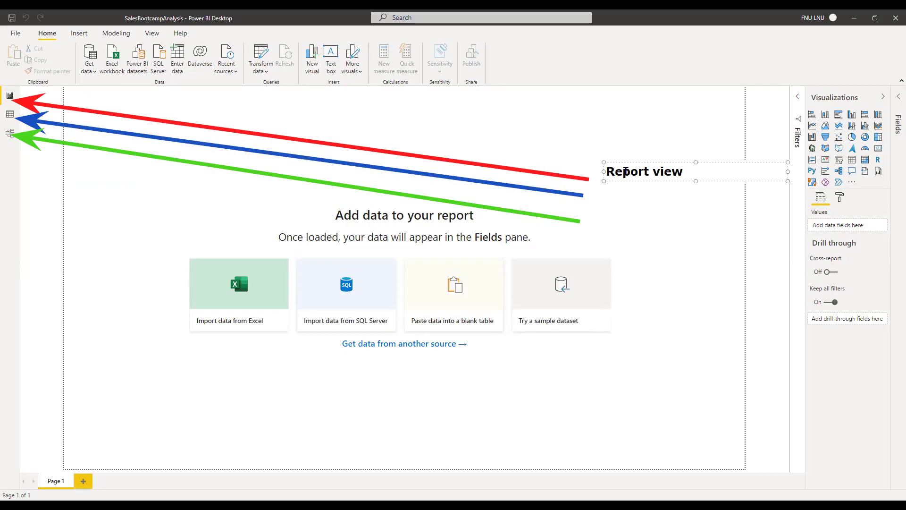
click(598, 195)
text(Data View)
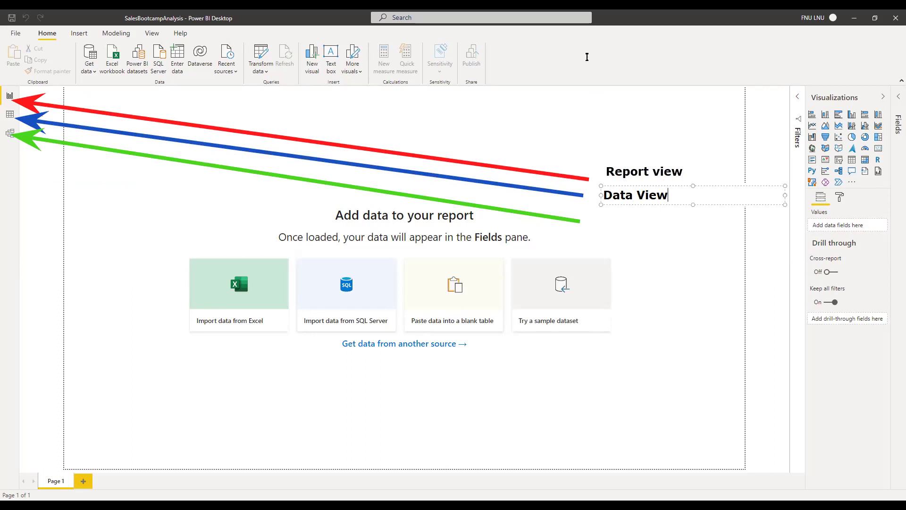
click(592, 222)
click(592, 223)
text(Model View)
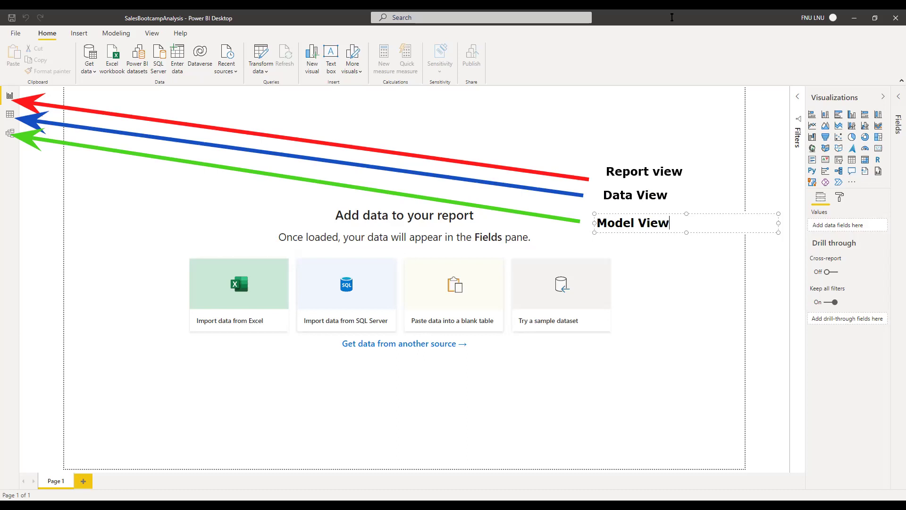
key(Escape)
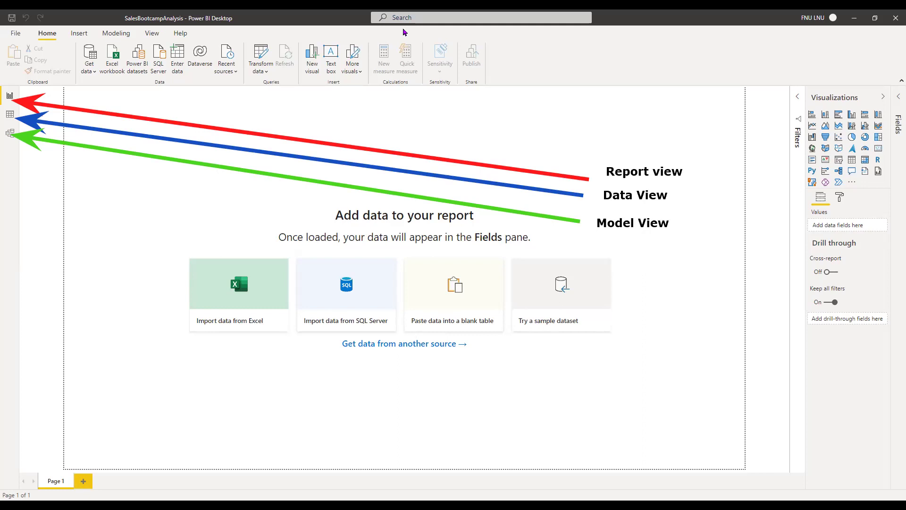
Step: Look at the empty Data and Model views, collapse the model's Properties pane, and return to the Report view
click(13, 116)
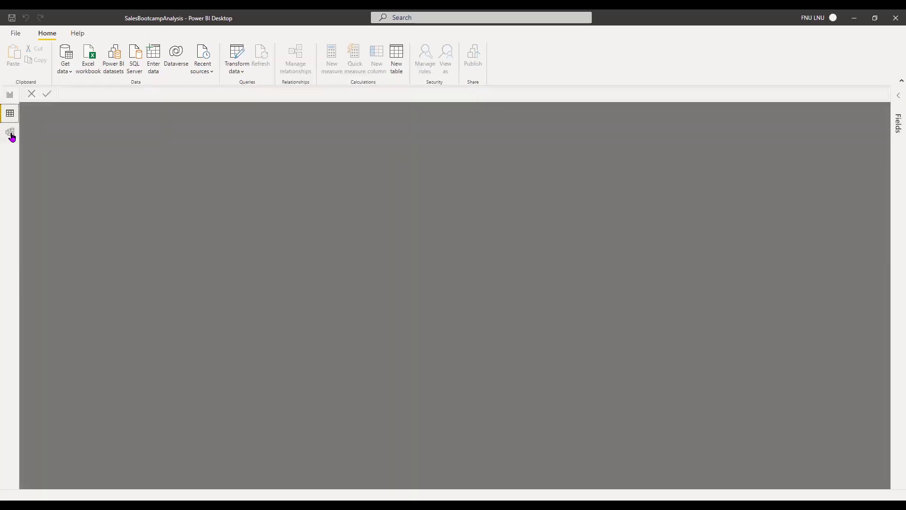
click(10, 134)
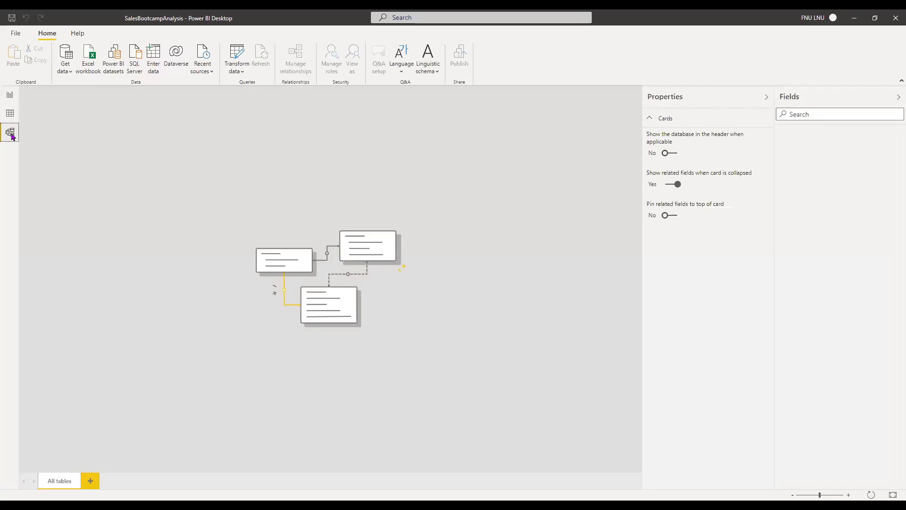
click(765, 98)
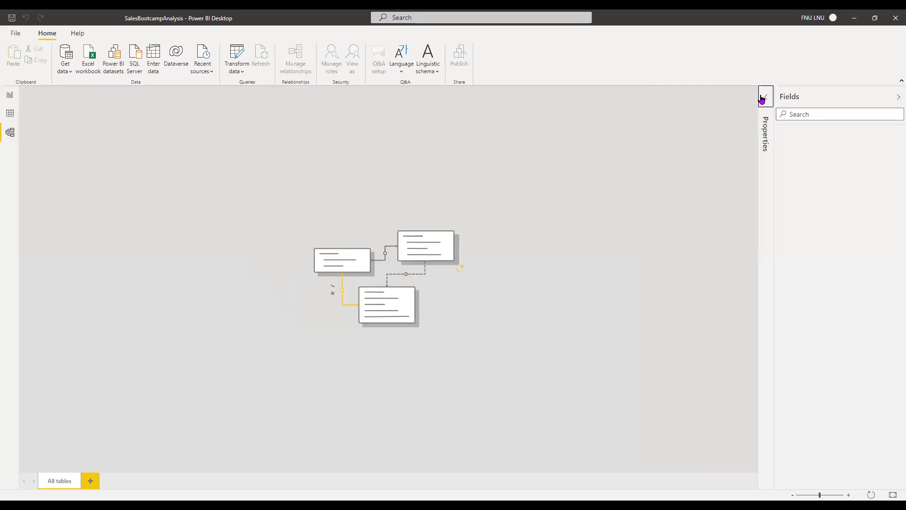
click(5, 96)
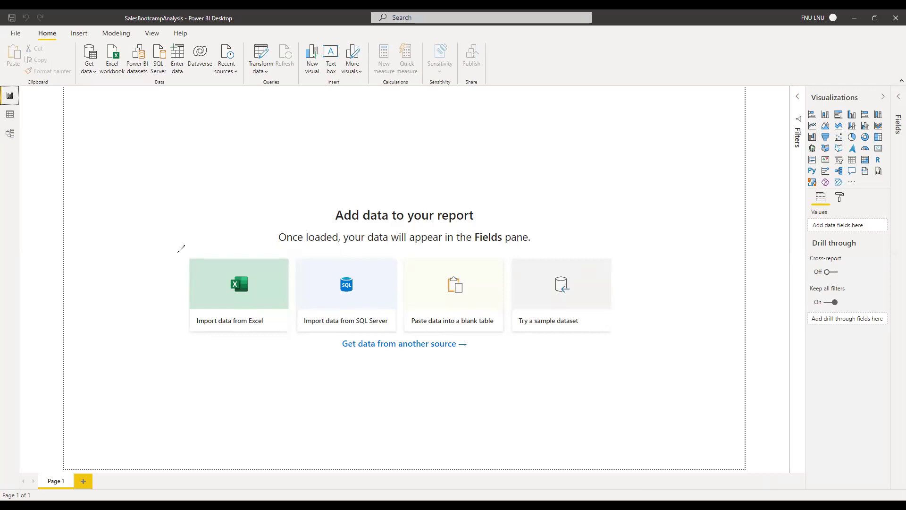
Step: Circle the canvas options for adding data in green, and the data source commands and common data sources list in red
mouse_move(169, 261)
mouse_down()
mouse_move(338, 347)
mouse_move(199, 325)
mouse_move(168, 262)
mouse_up()
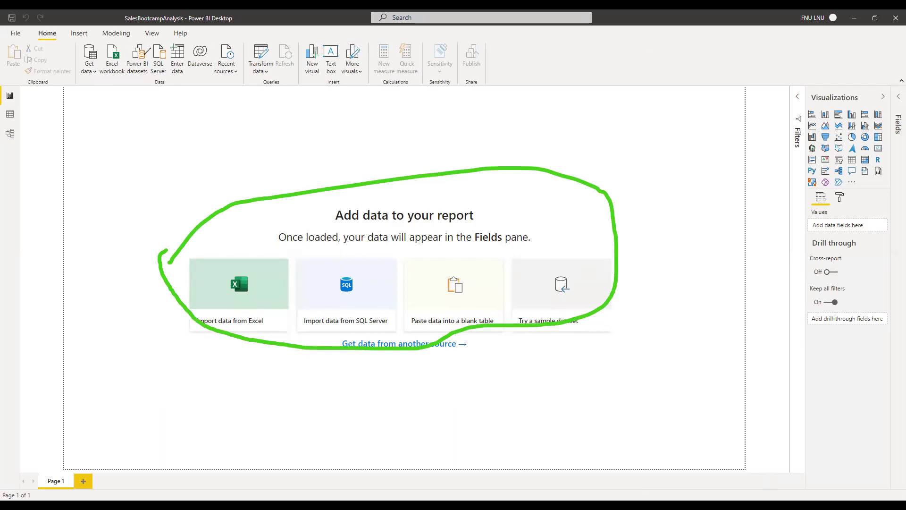
mouse_move(111, 88)
mouse_down()
mouse_move(105, 71)
mouse_move(208, 29)
mouse_move(247, 56)
mouse_move(111, 88)
mouse_up()
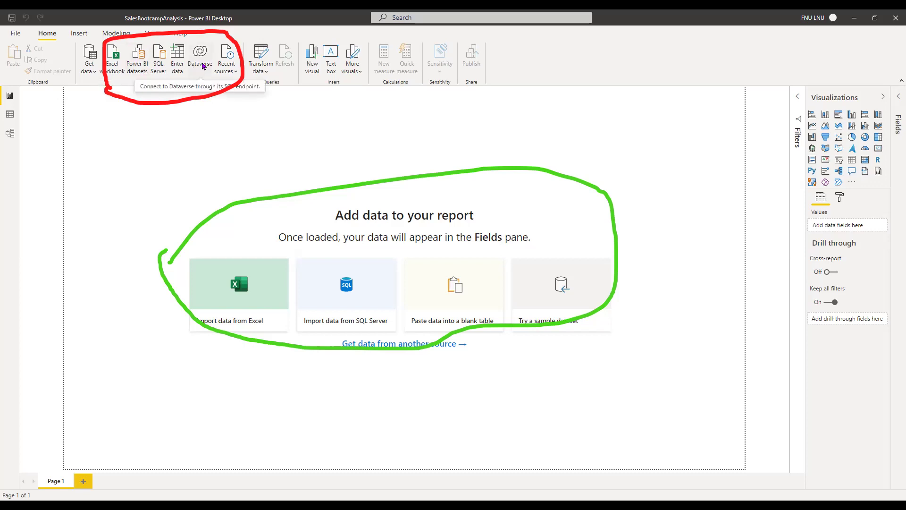
click(95, 74)
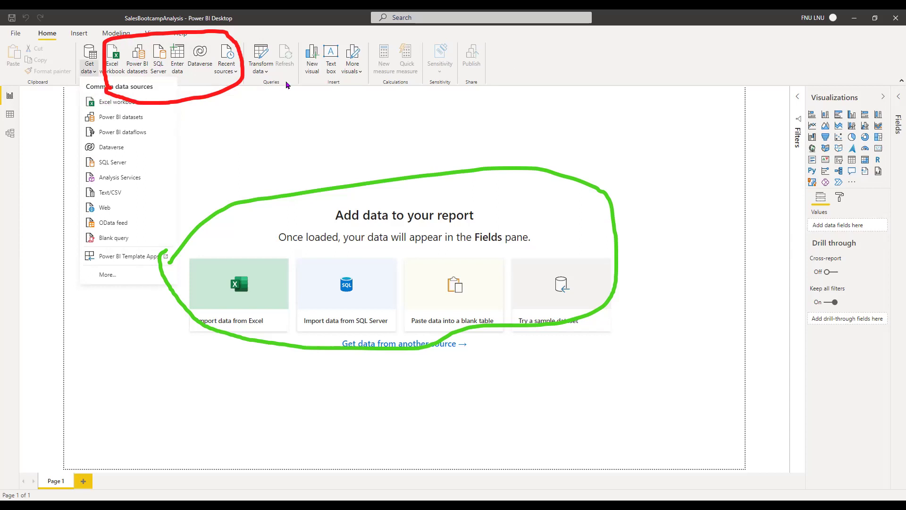
mouse_move(113, 85)
mouse_down()
mouse_move(191, 236)
mouse_move(58, 218)
mouse_move(83, 87)
mouse_up()
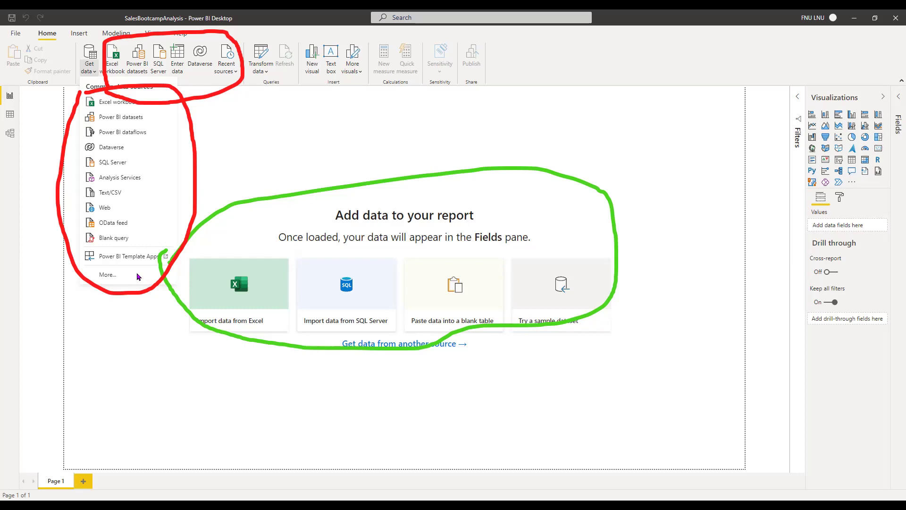
Step: Clear the markings, browse all available connectors in the Get Data dialog, and close it without connecting
click(678, 22)
key(Escape)
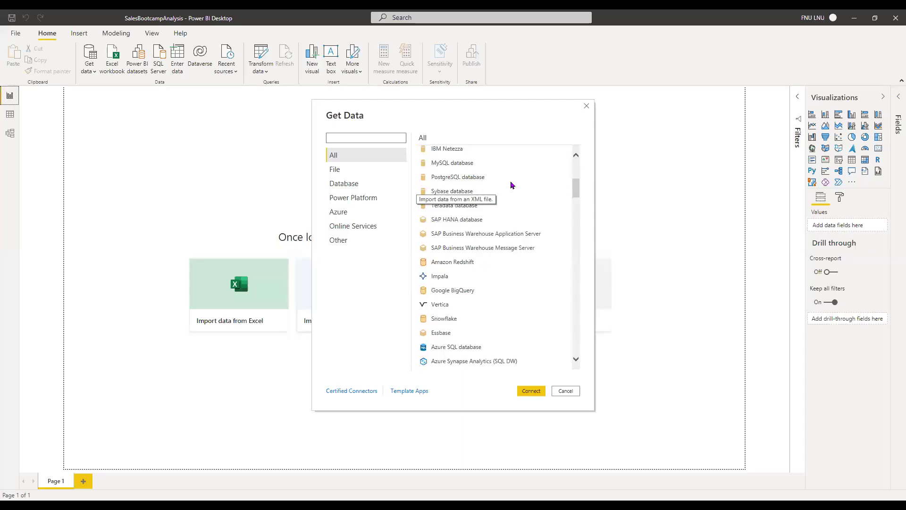
scroll(541, 164, down, 20)
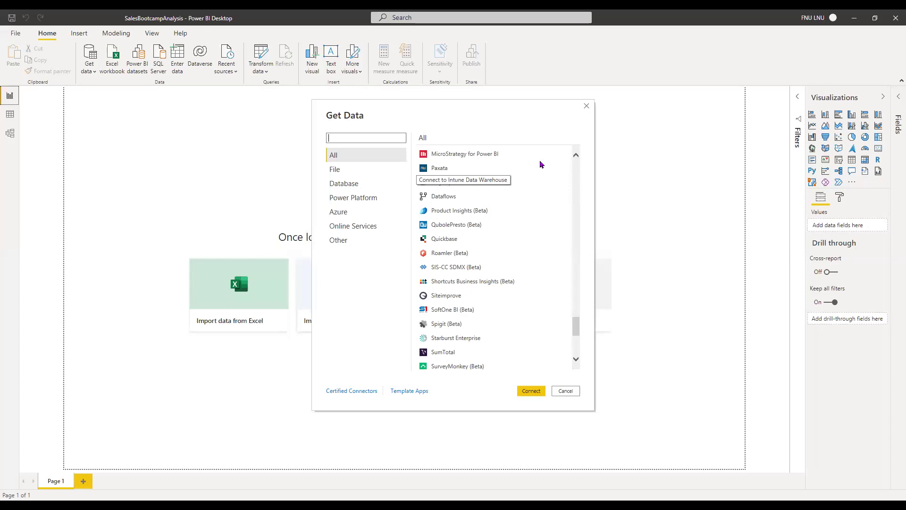
scroll(541, 164, down, 1)
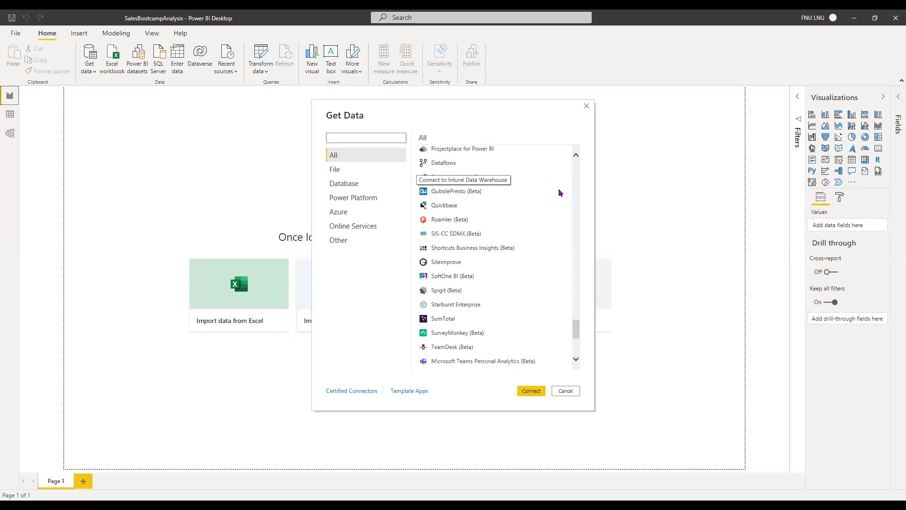
click(568, 393)
click(566, 392)
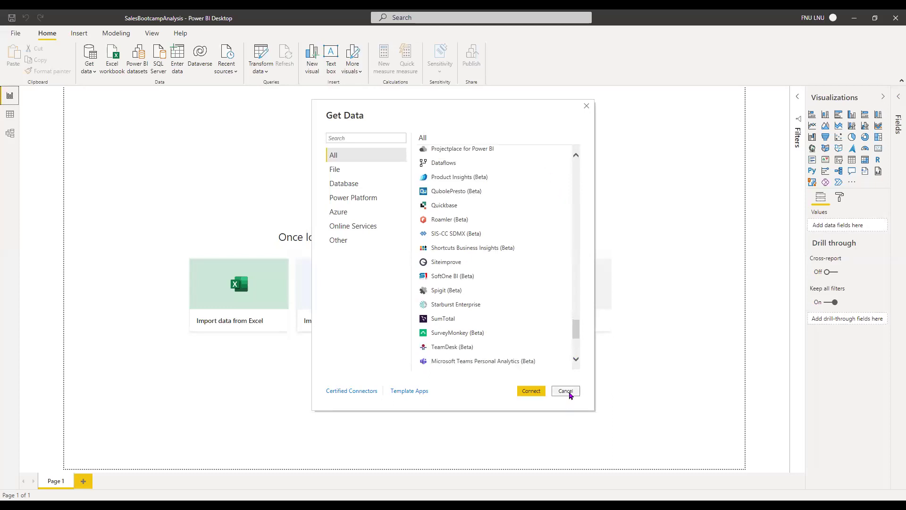
Step: Show the common data sources list and circle its More option in red
click(84, 70)
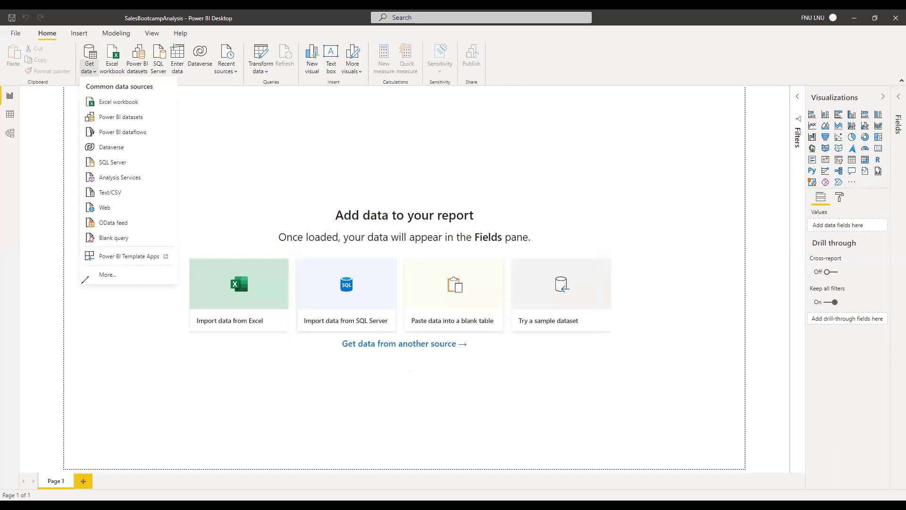
mouse_move(147, 263)
mouse_down()
mouse_move(152, 282)
mouse_move(79, 284)
mouse_up()
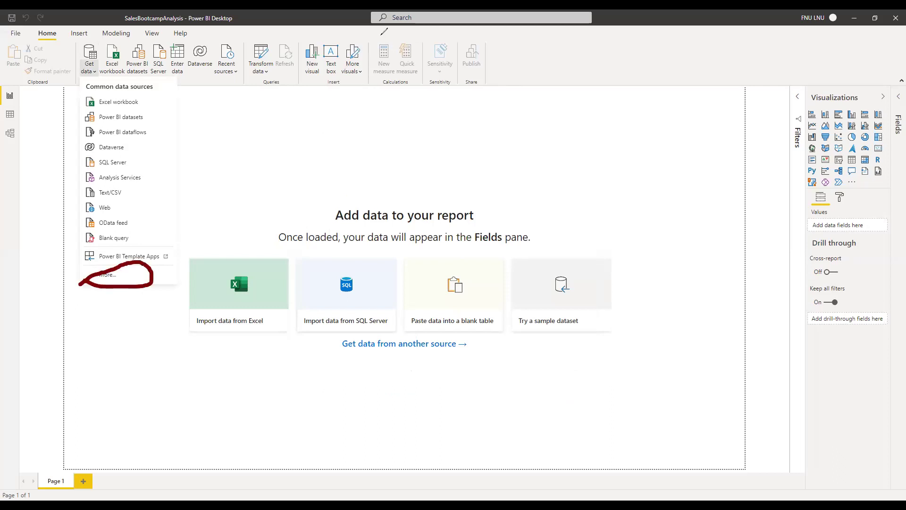
click(115, 271)
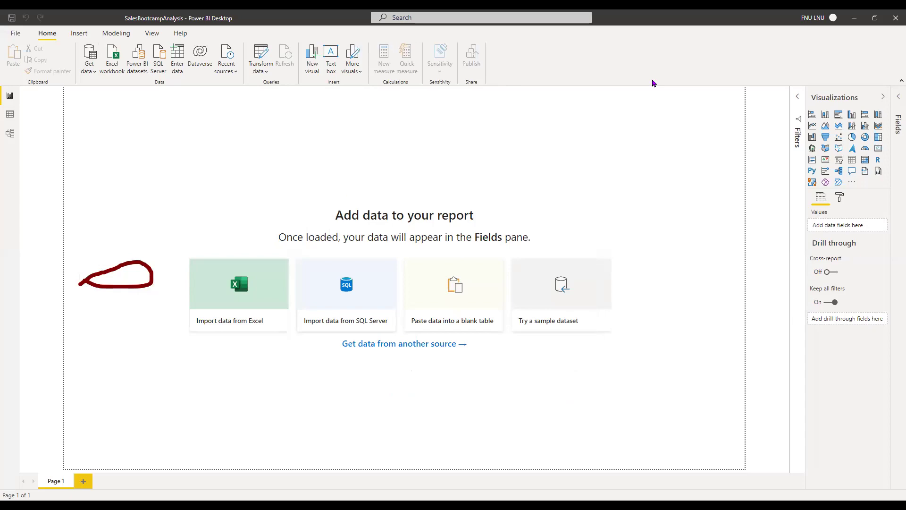
key(alt+Tab)
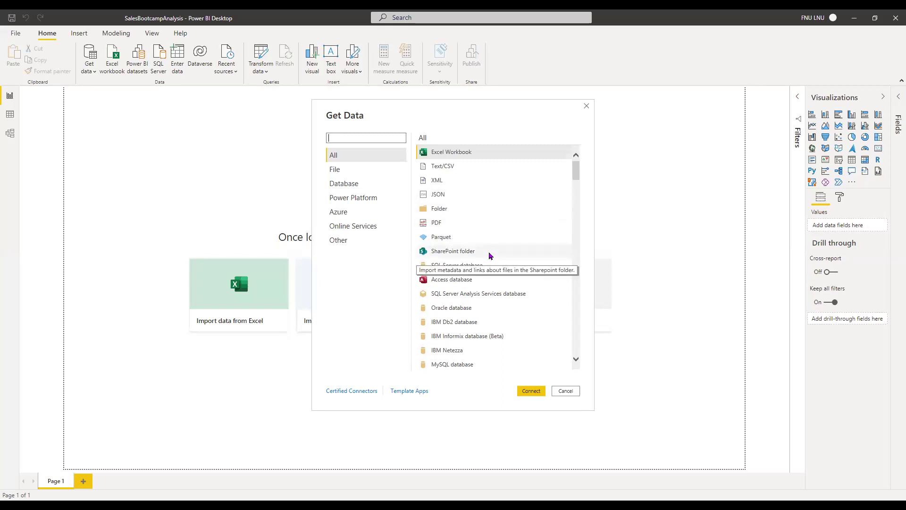
Step: Browse all available connectors in the Get Data dialog and list only the File connectors
scroll(495, 255, down, 4)
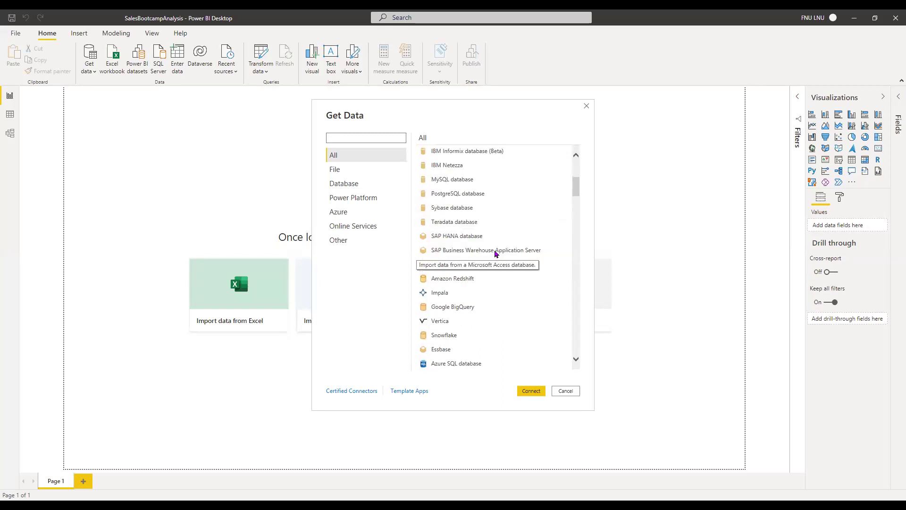
scroll(496, 250, down, 1)
scroll(496, 247, down, 5)
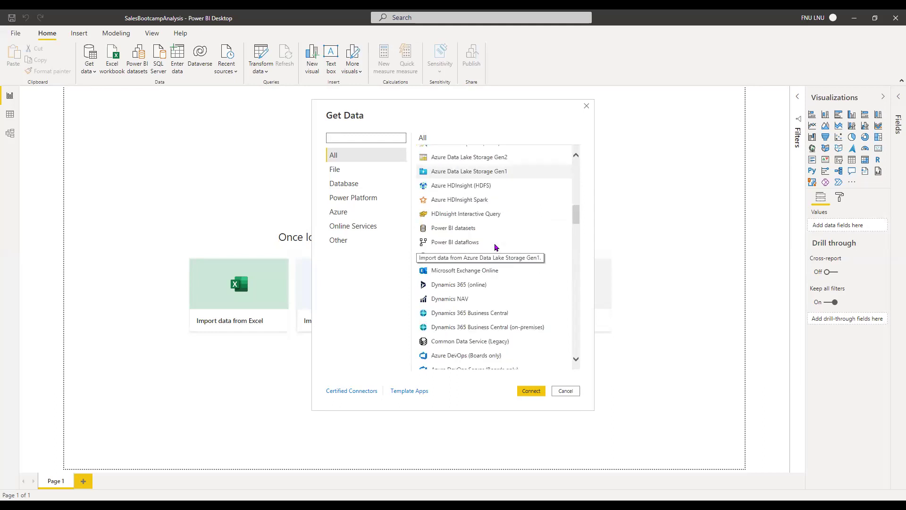
scroll(495, 247, down, 3)
scroll(495, 247, down, 3)
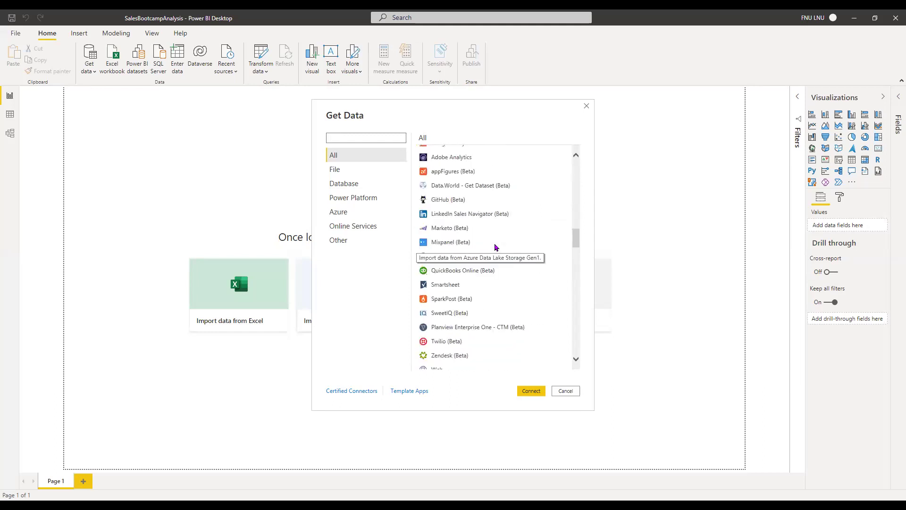
scroll(495, 248, up, 3)
scroll(481, 239, up, 8)
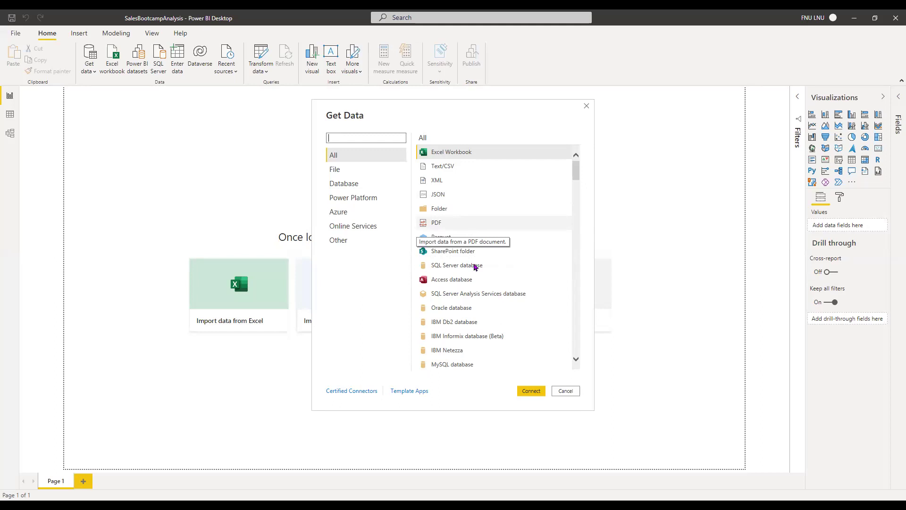
click(367, 171)
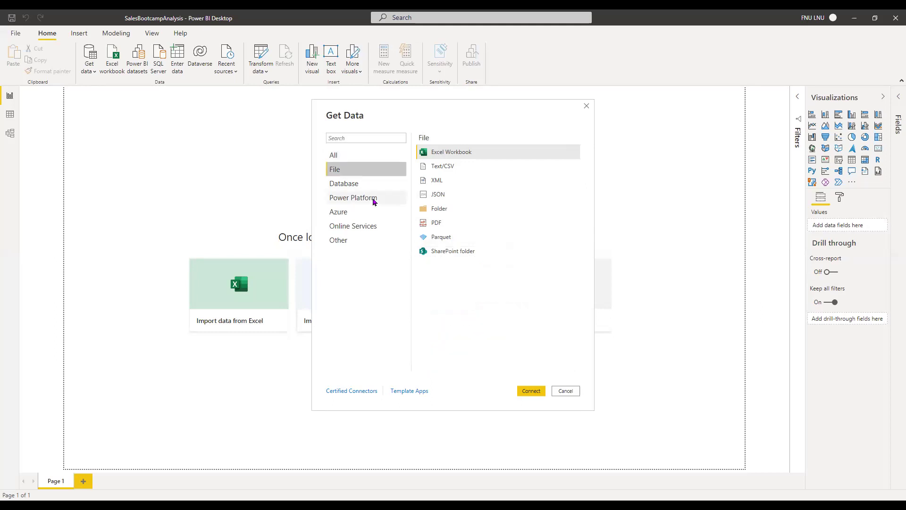
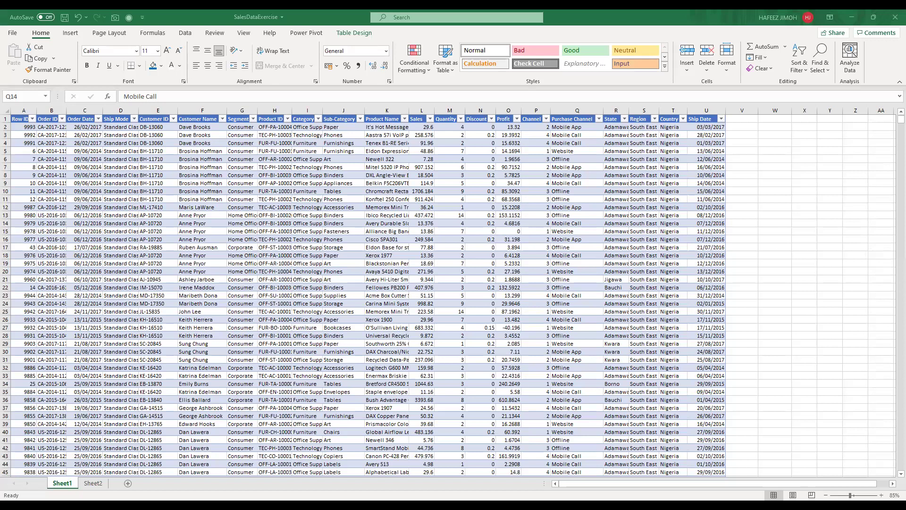
Step: In the SalesDataExercise workbook in Excel, review the sales table on Sheet1 and the dCalendar and dCustomer dimensions on Sheet2
click(34, 120)
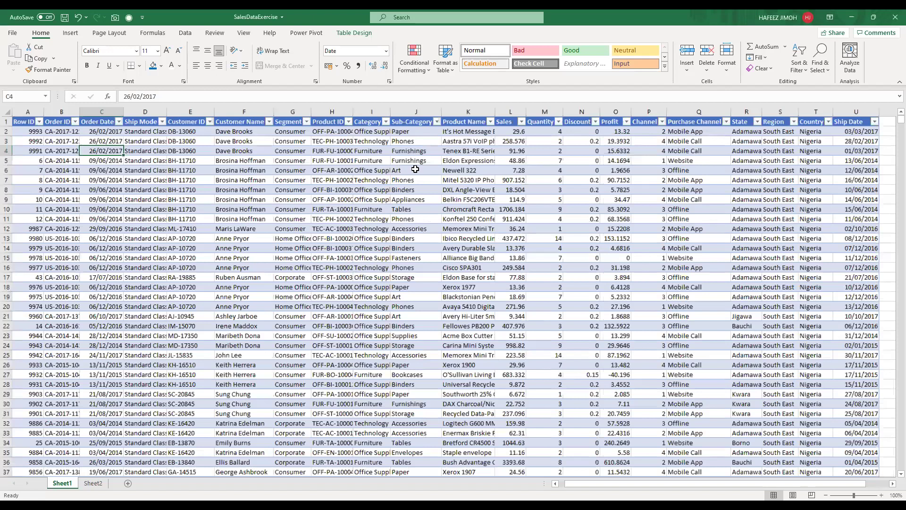
key(ctrl+Page_Down)
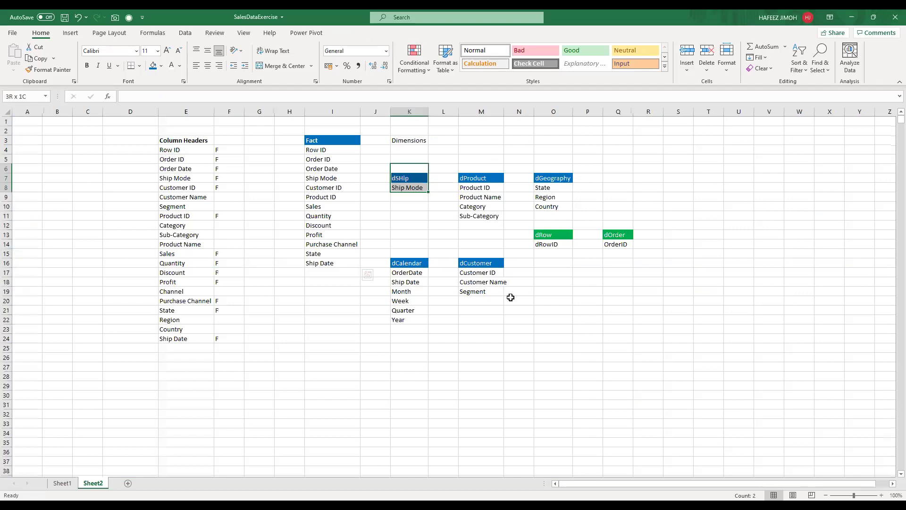
drag(410, 243, 410, 310)
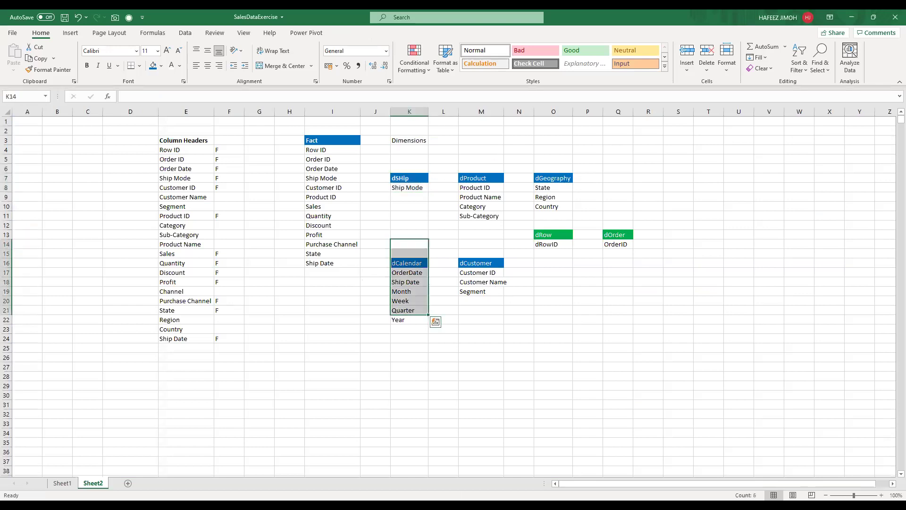
drag(519, 253, 519, 301)
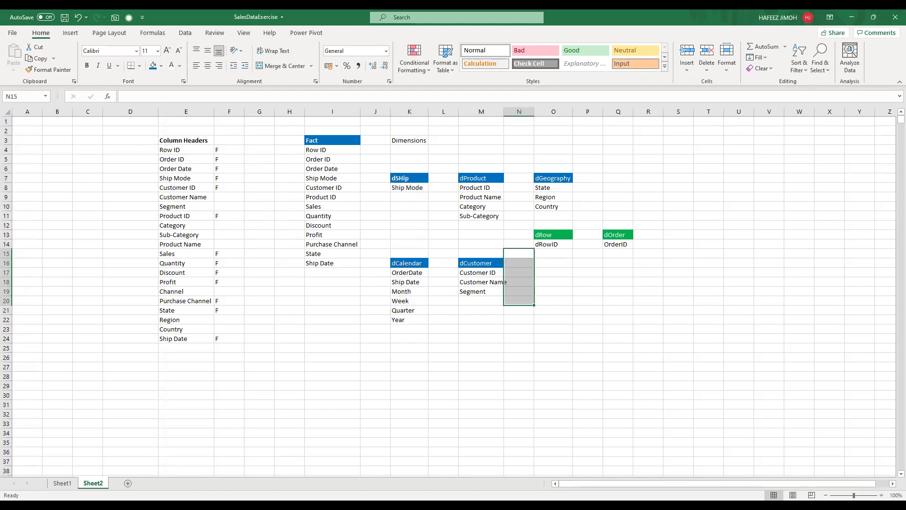
key(alt+Tab)
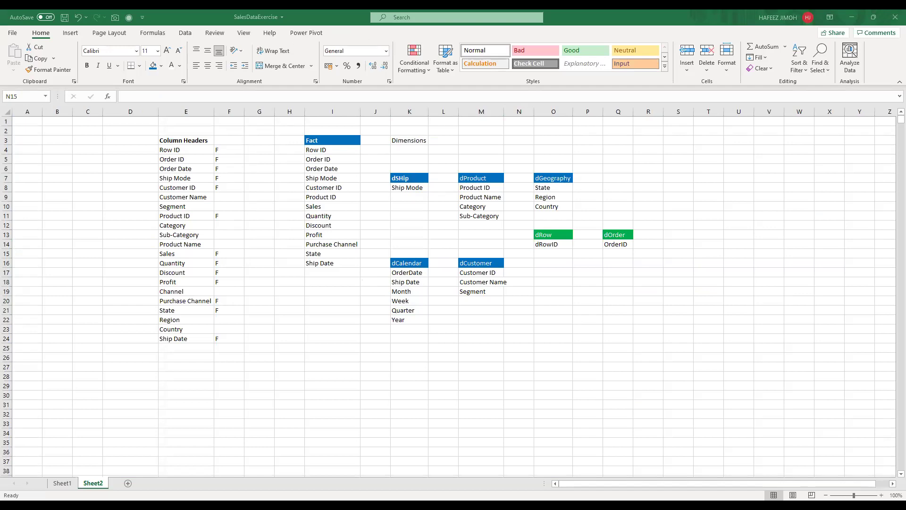
key(alt+Tab)
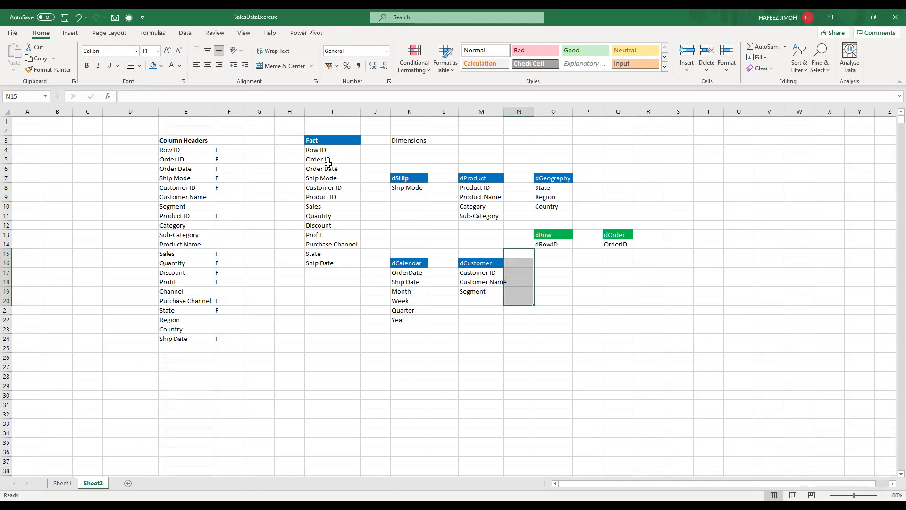
Step: Review the Fact column list from Row ID to Ship Date against the Sheet1 table, and the dGeography and dCalendar fields
click(325, 140)
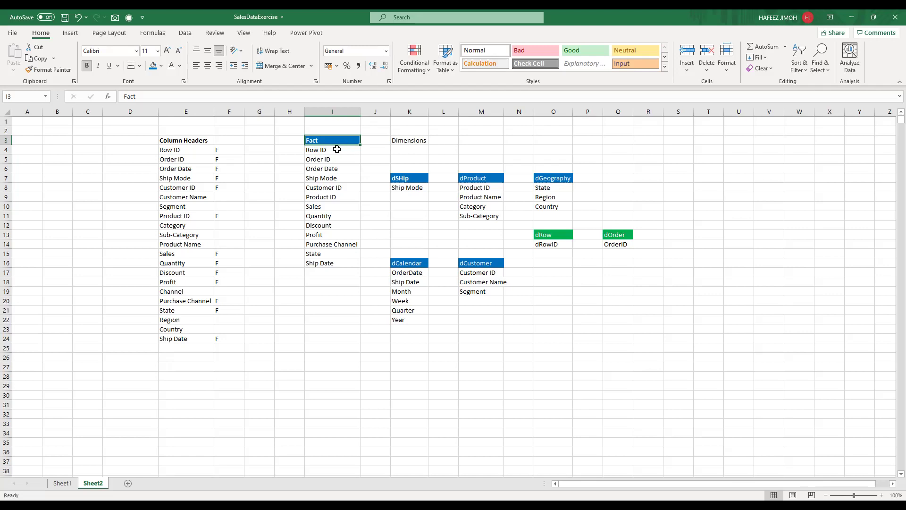
drag(340, 151, 340, 263)
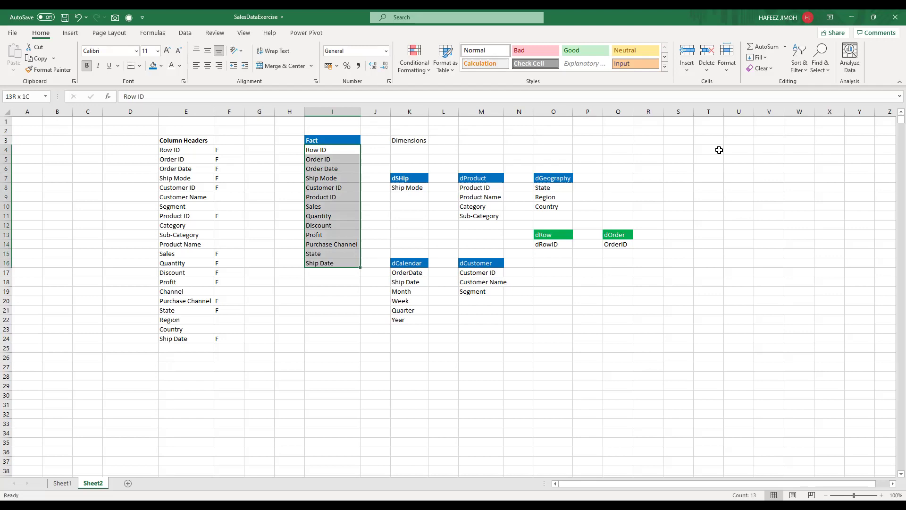
key(ctrl+Page_Up)
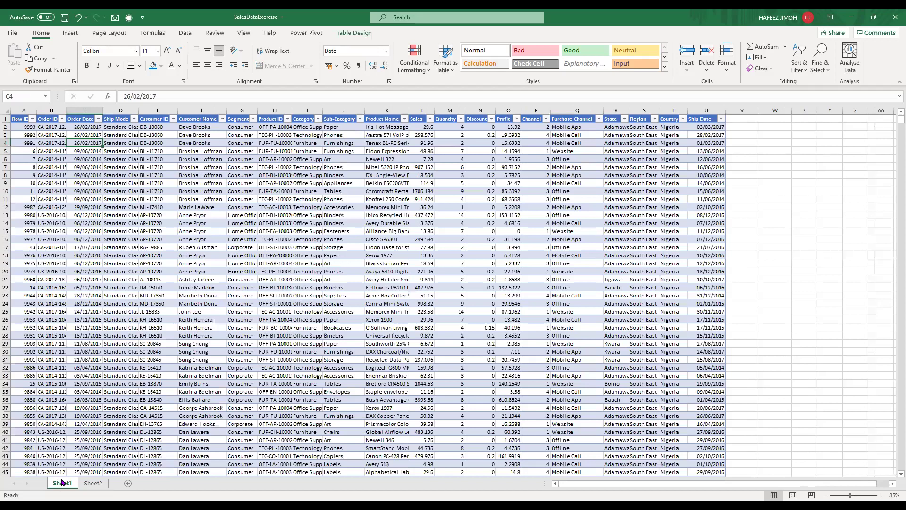
click(91, 483)
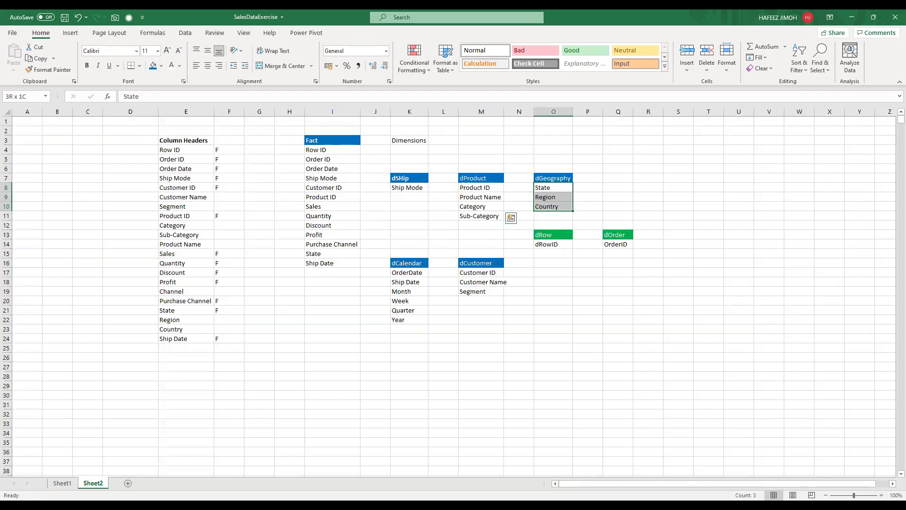
drag(409, 282, 409, 319)
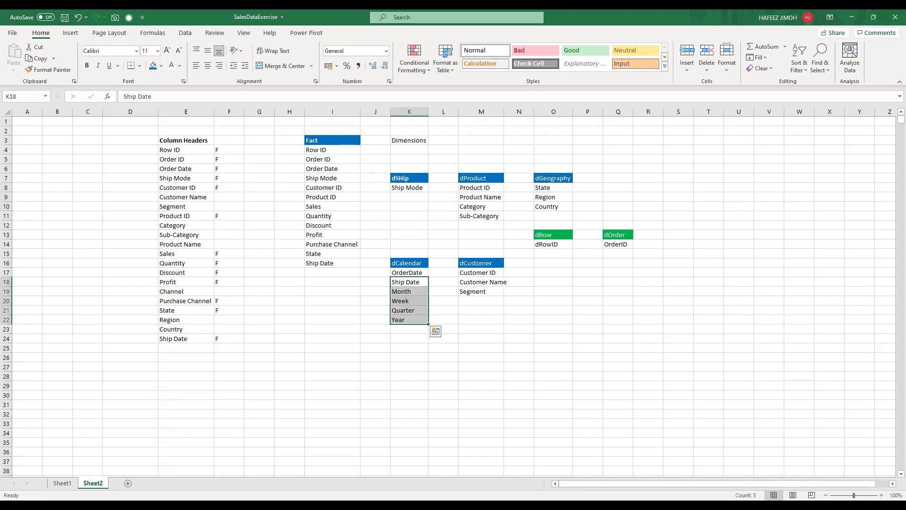
Step: Switch to Power BI Desktop, dismiss the start screen and recovery notice, and choose to remove the unopened recovered files
key(alt+Tab)
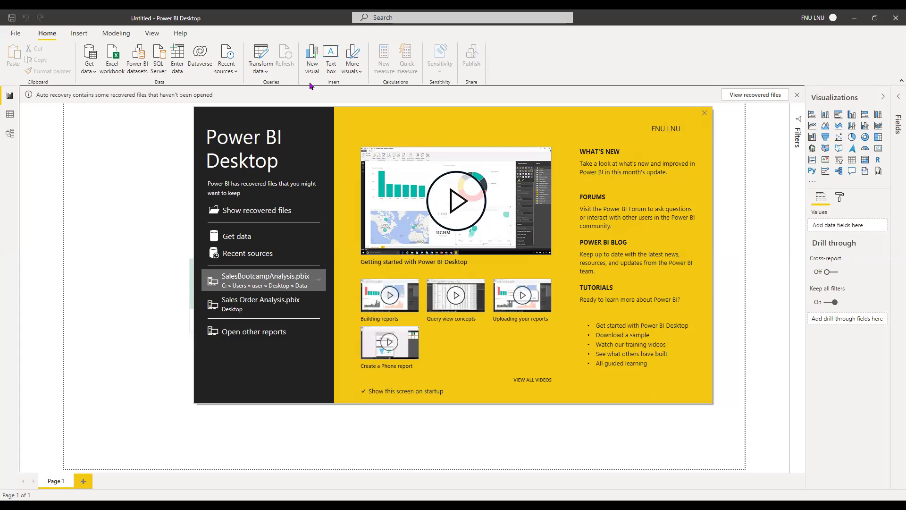
click(797, 96)
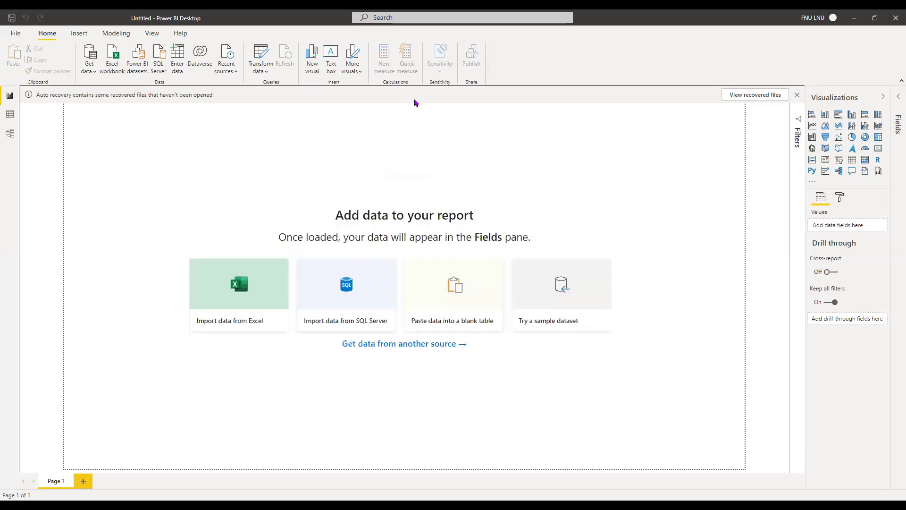
key(Down)
key(Tab)
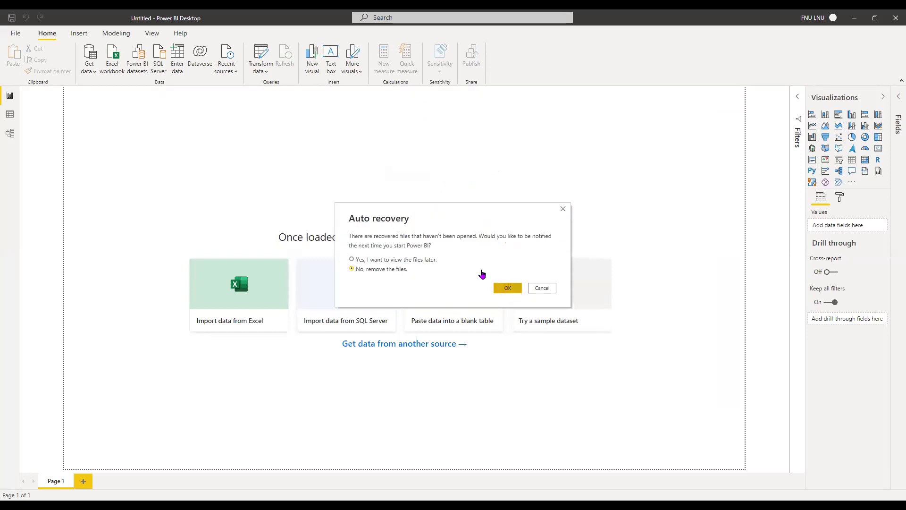
key(Return)
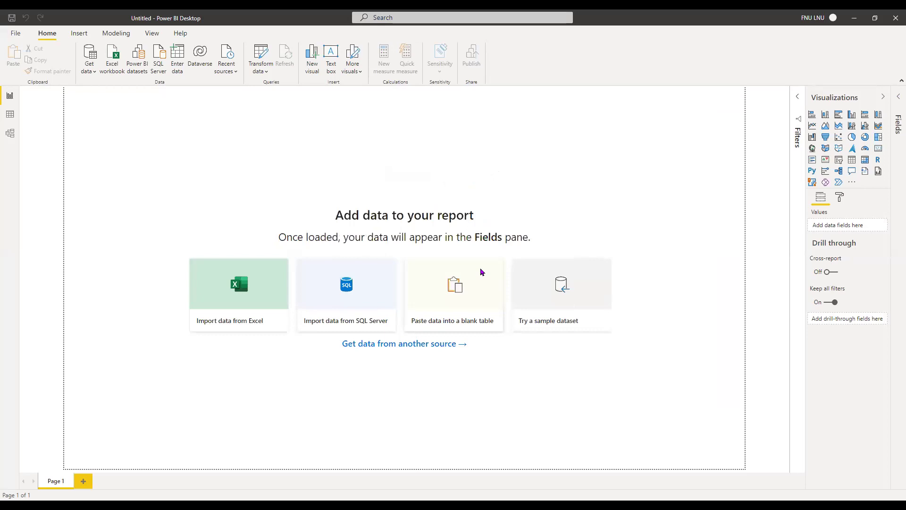
Step: Save the new report in the Data folder as SalesAnalysisBootcamp
key(ctrl+s)
text(Sale)
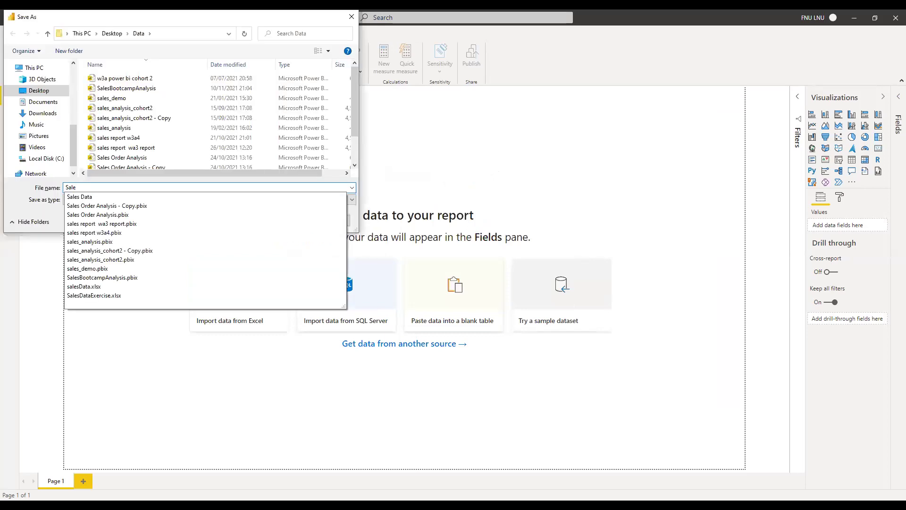
key(Down)
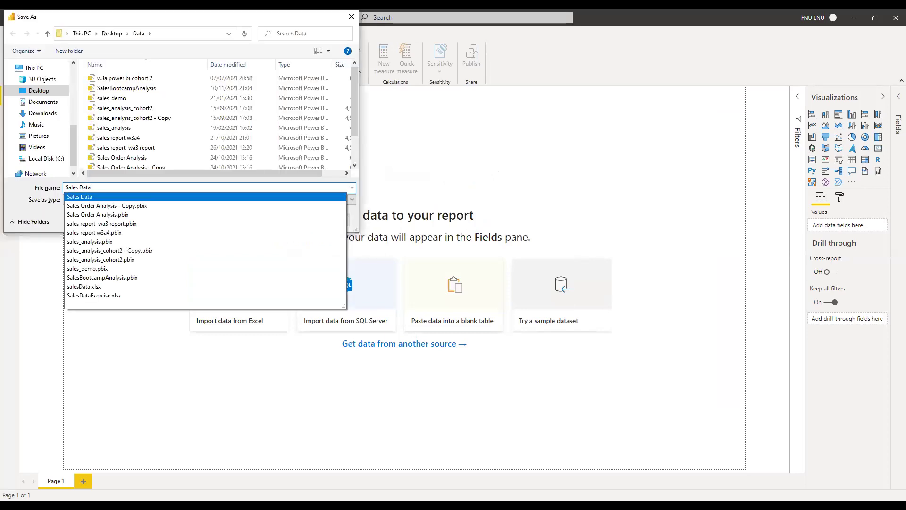
click(102, 277)
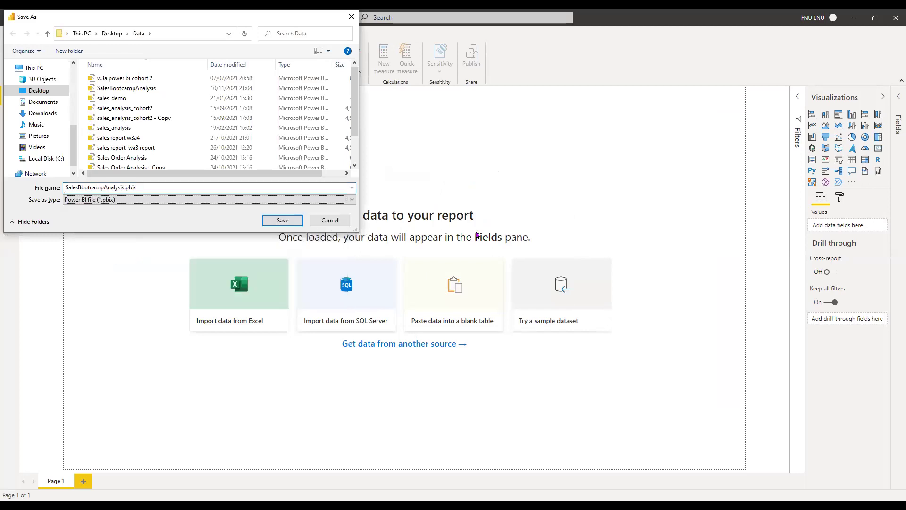
click(249, 189)
key(Home)
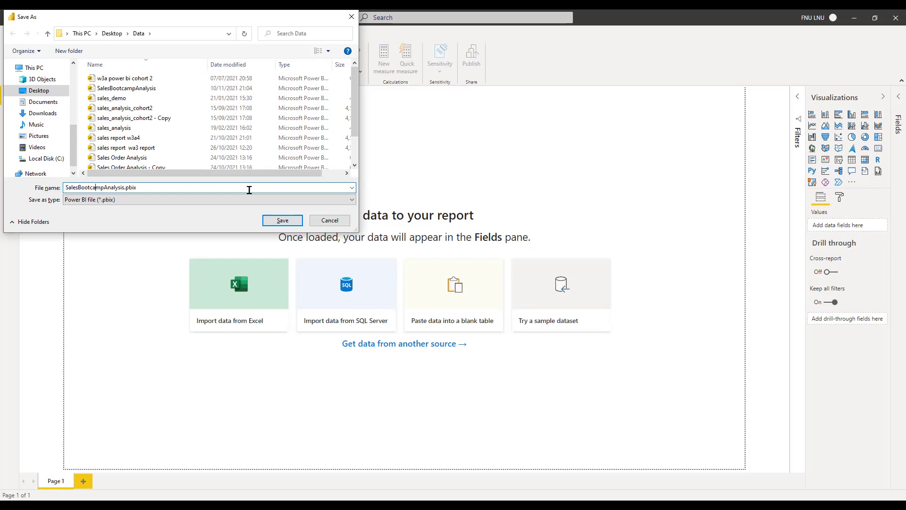
key(BackSpace)
key(BackSpace)
key(BackSpace)
key(BackSpace)
key(BackSpace)
key(BackSpace)
key(BackSpace)
key(BackSpace)
text(Bootcamp)
key(Return)
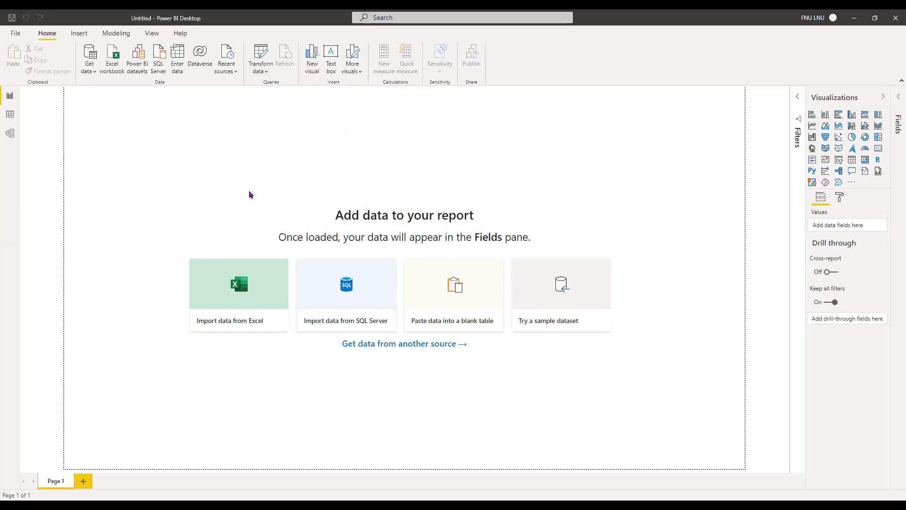
Step: Get data from an Excel workbook and choose SalesDataExercise in the Data folder as the source
click(90, 62)
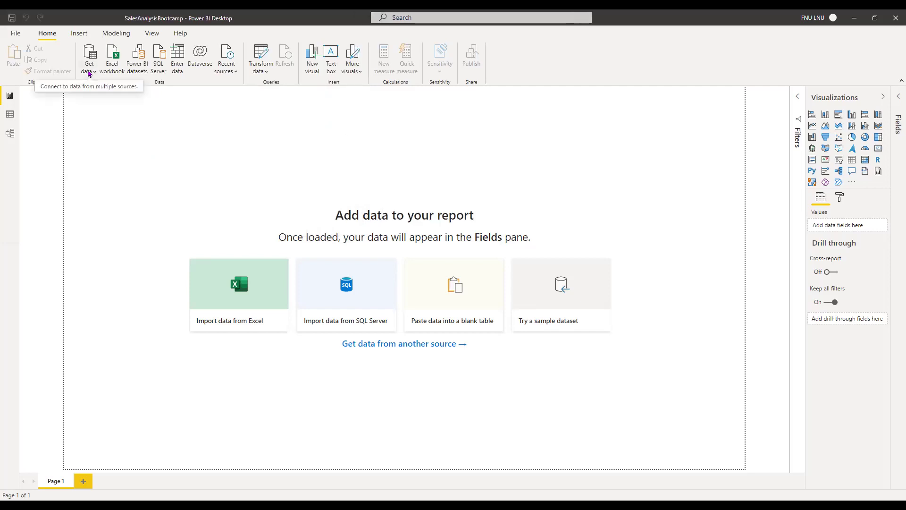
click(89, 72)
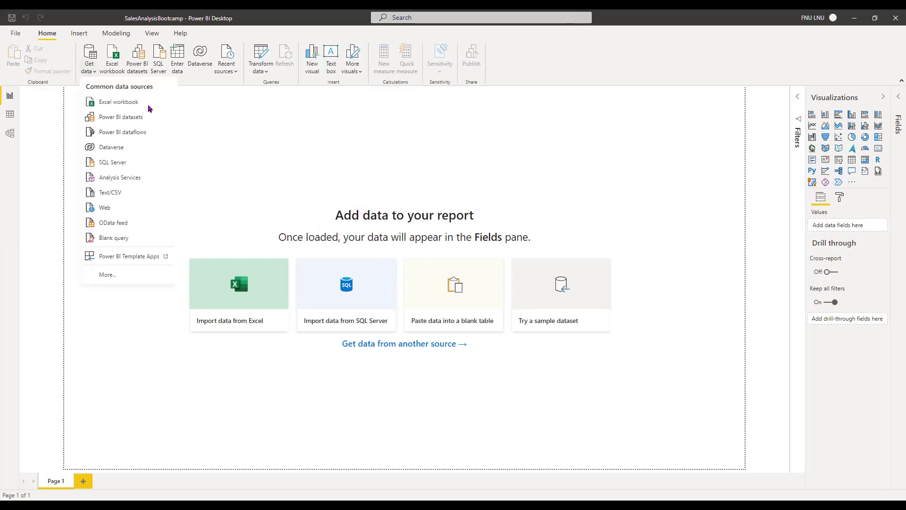
click(149, 108)
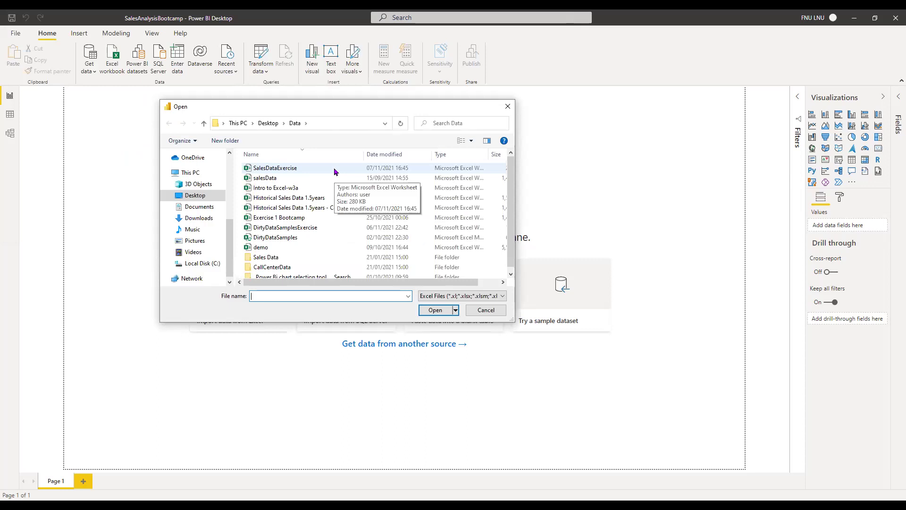
click(335, 172)
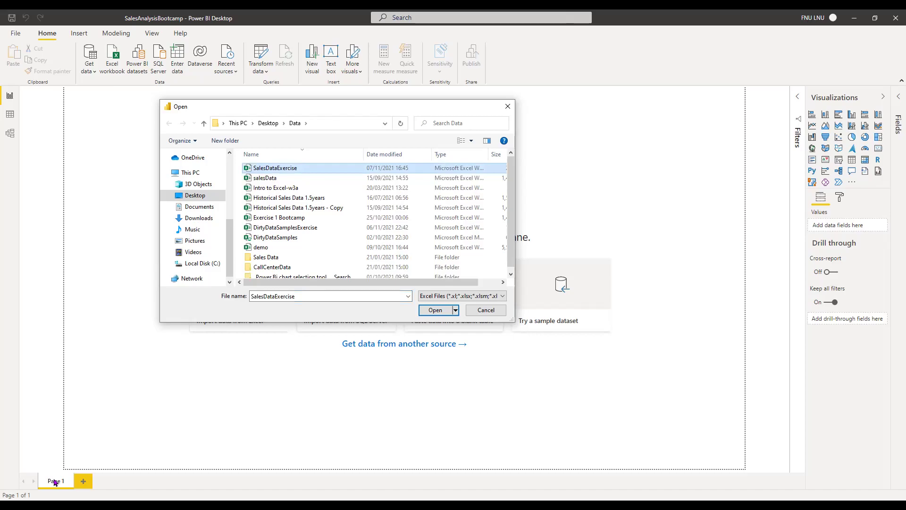
Step: Switch to Excel and review the sales table on Sheet1 of the SalesDataExercise workbook
key(alt+Tab)
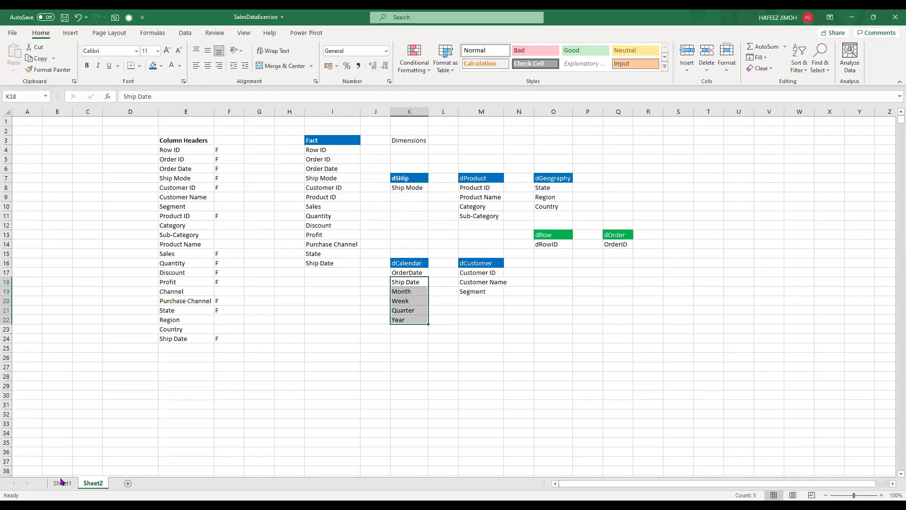
click(62, 482)
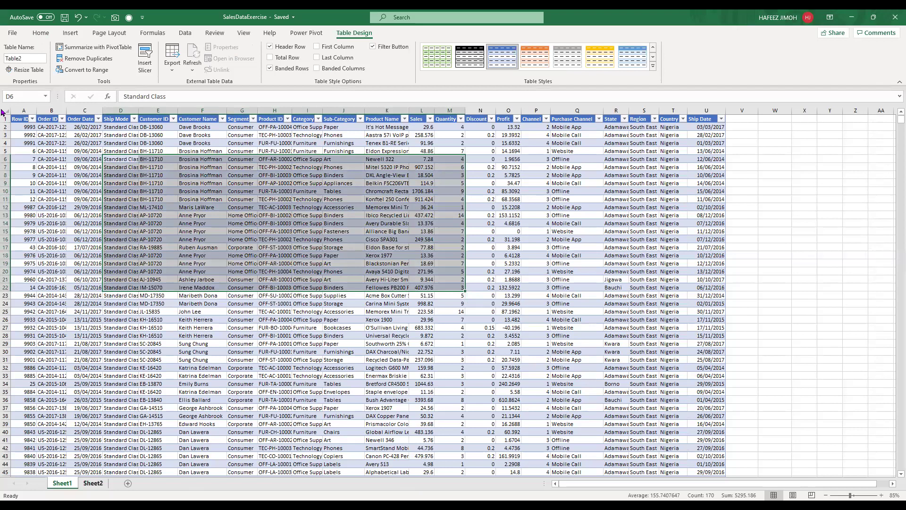
key(ctrl+q)
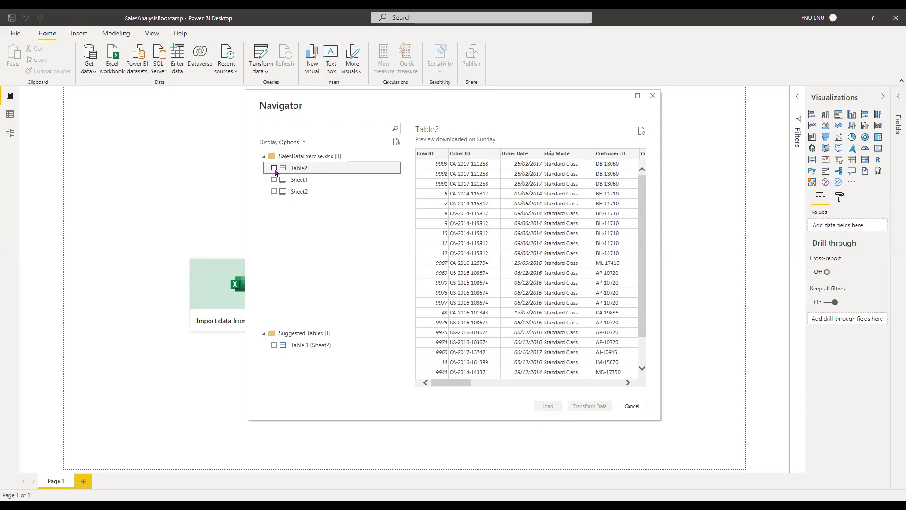
Step: Back in Power BI Desktop, select Table2 from SalesDataExercise.xlsx and open it in the Power Query Editor for transformation
click(275, 168)
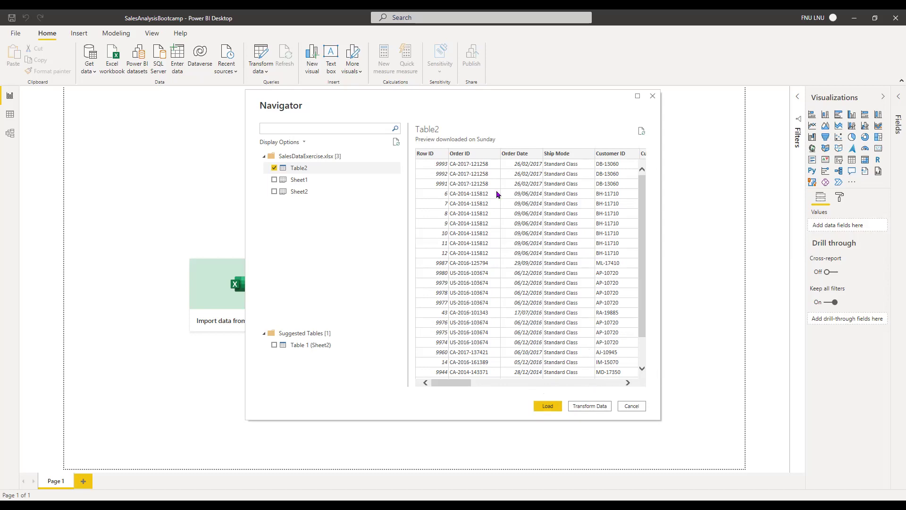
click(607, 410)
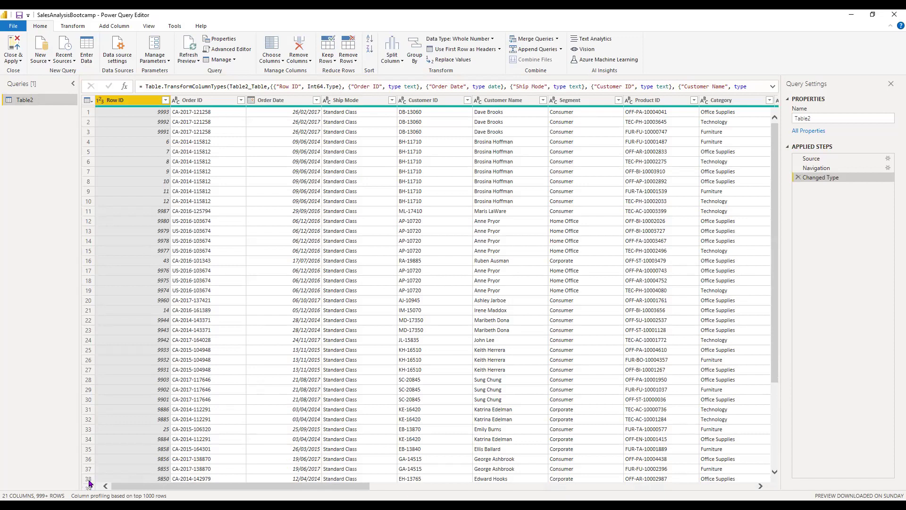
key(alt+Tab)
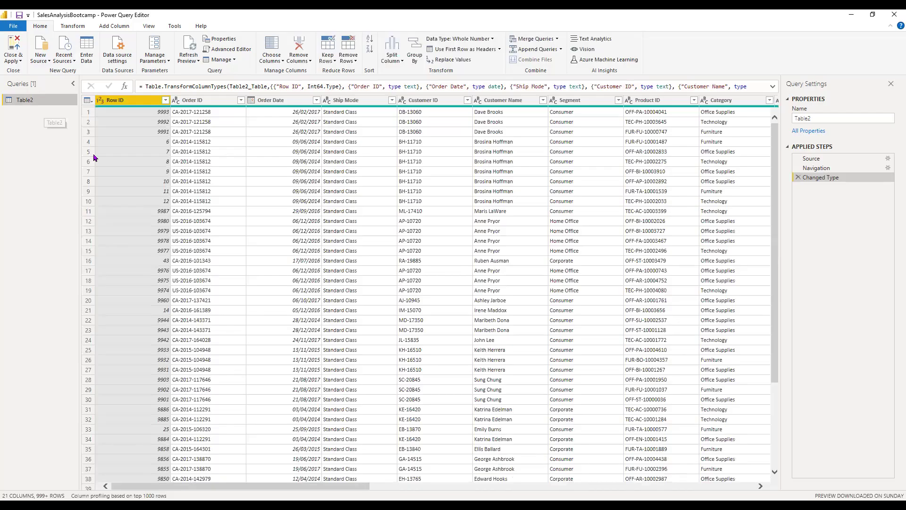
Step: Duplicate the Table2 query and rename the copy Sales
key(shift+F10)
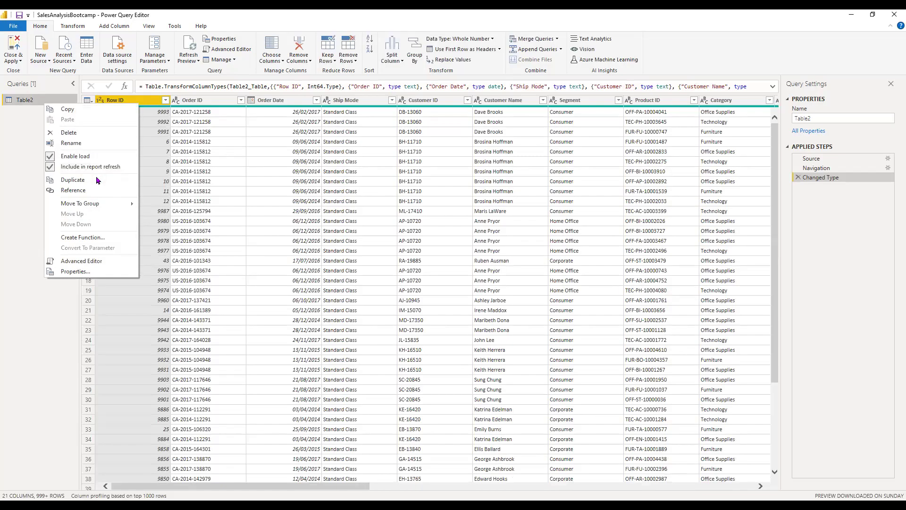
click(97, 178)
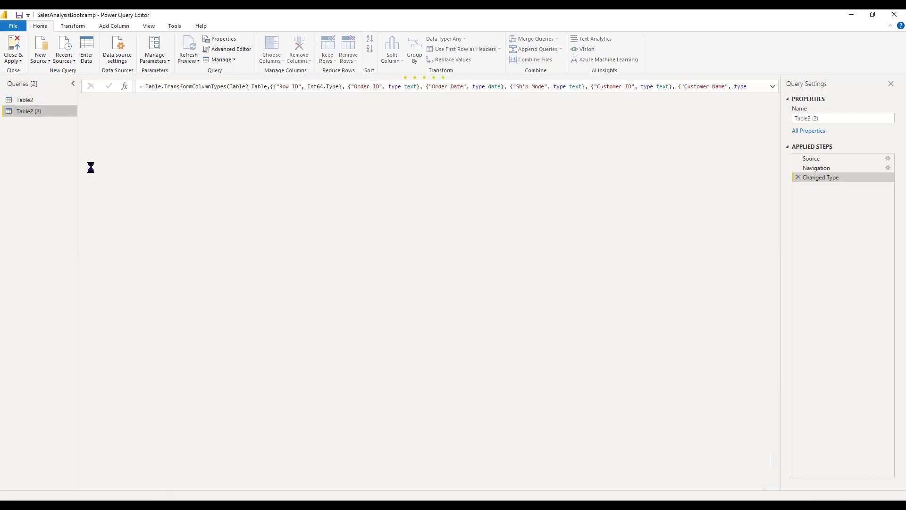
double_click(58, 114)
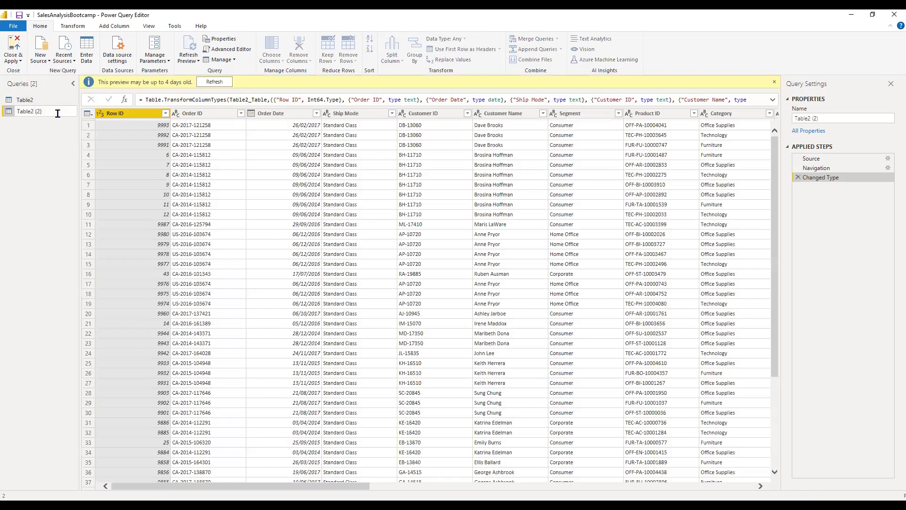
text(Sales)
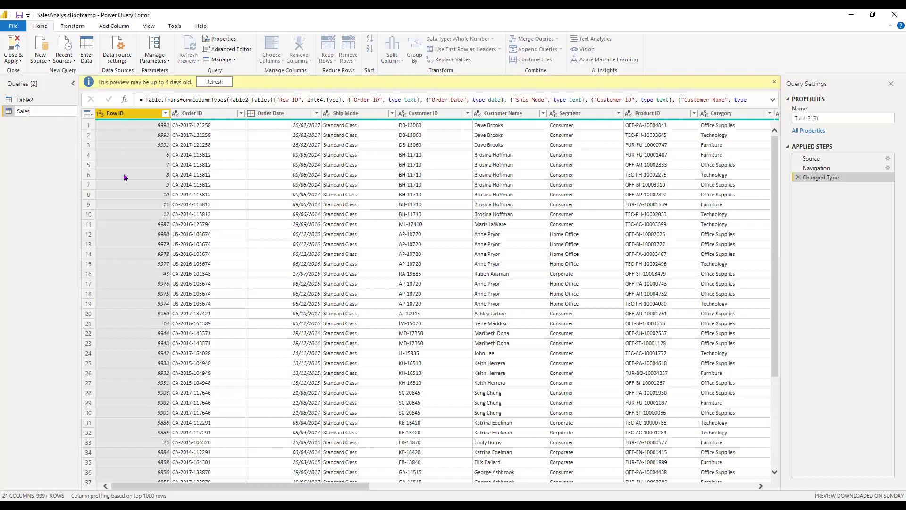
key(Return)
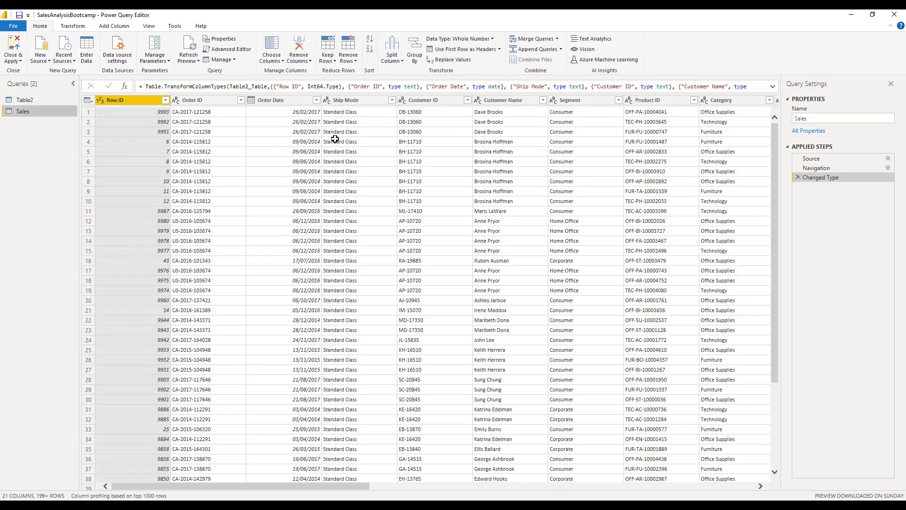
Step: Switch to Excel and compare the planned Fact column list on Sheet2 with the Sheet1 table columns
key(alt+Tab)
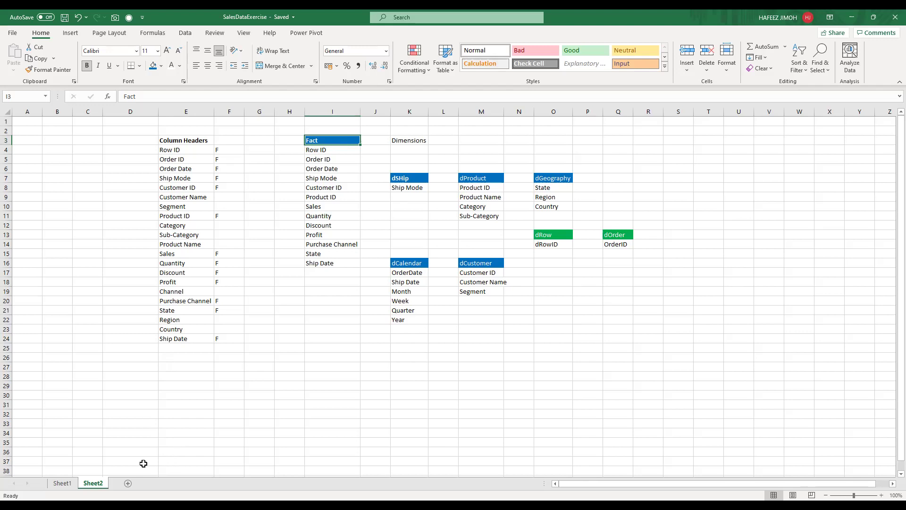
click(65, 487)
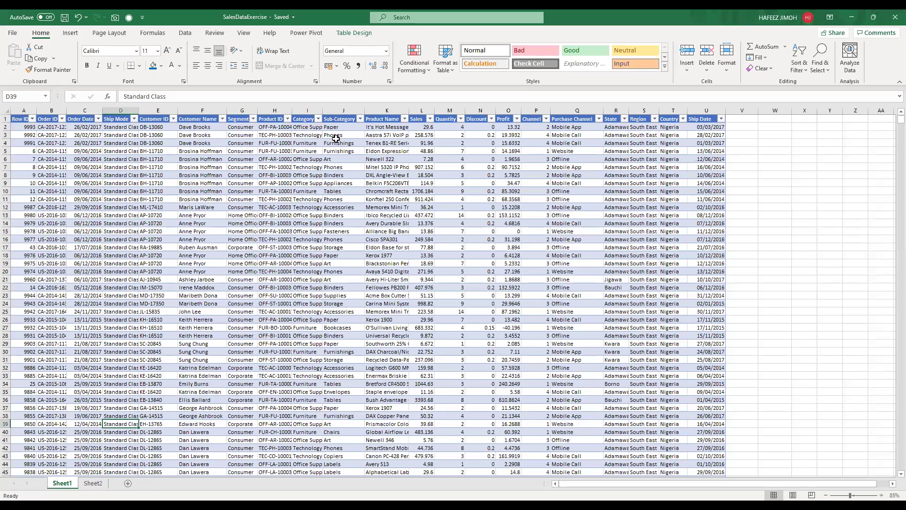
key(ctrl+Page_Down)
drag(357, 262, 357, 262)
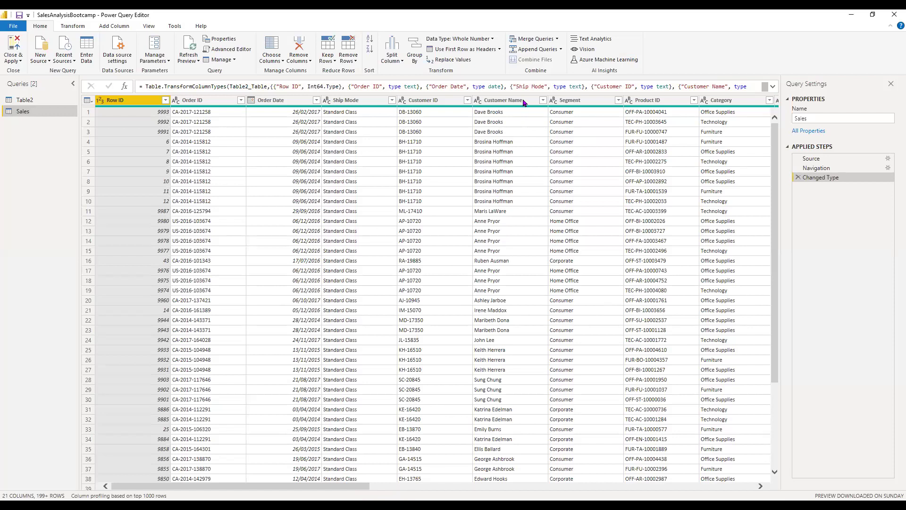
Step: In the Power Query Editor, remove the Customer Name, Segment, Category, Sub-Category and Product Name columns from the Sales query
click(503, 101)
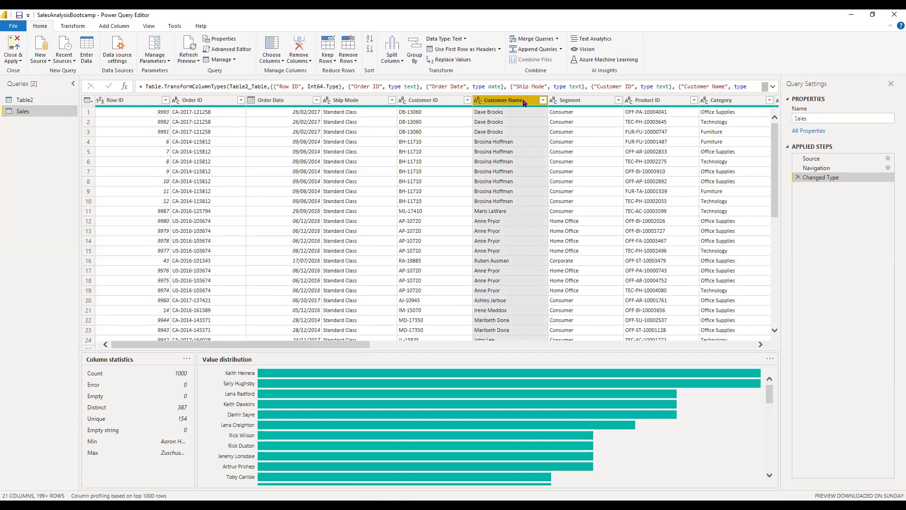
ctrl+click(575, 101)
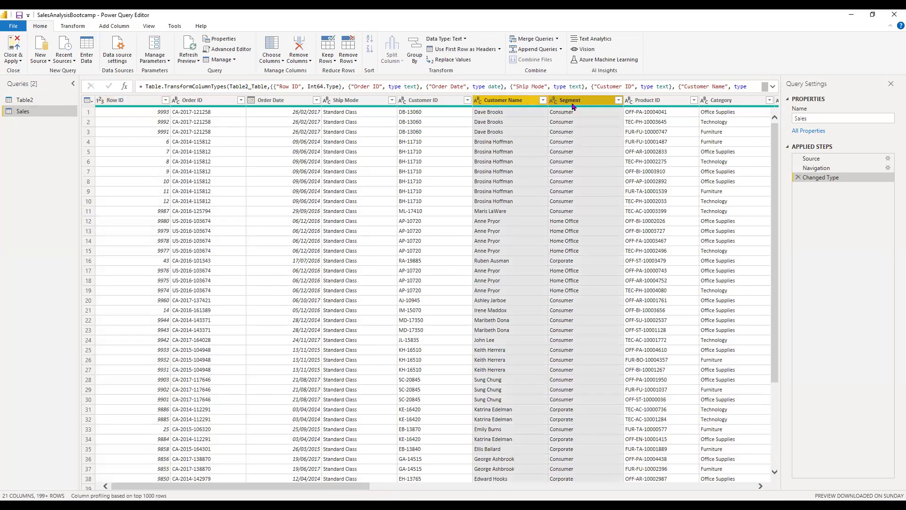
ctrl+click(721, 101)
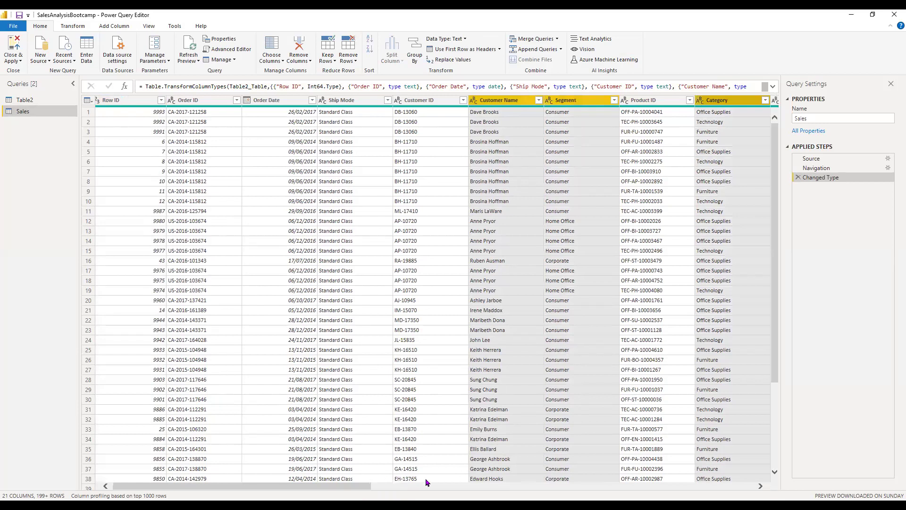
scroll(426, 482, right, 3)
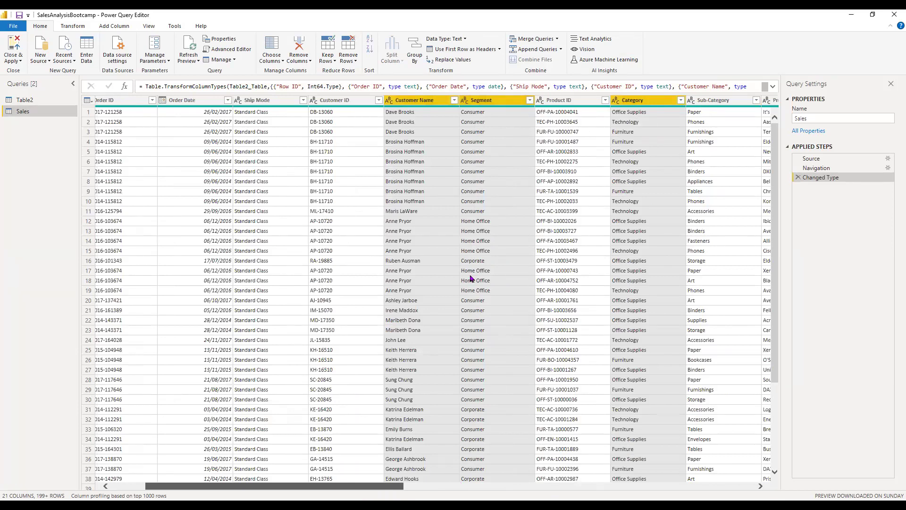
scroll(471, 278, left, 2)
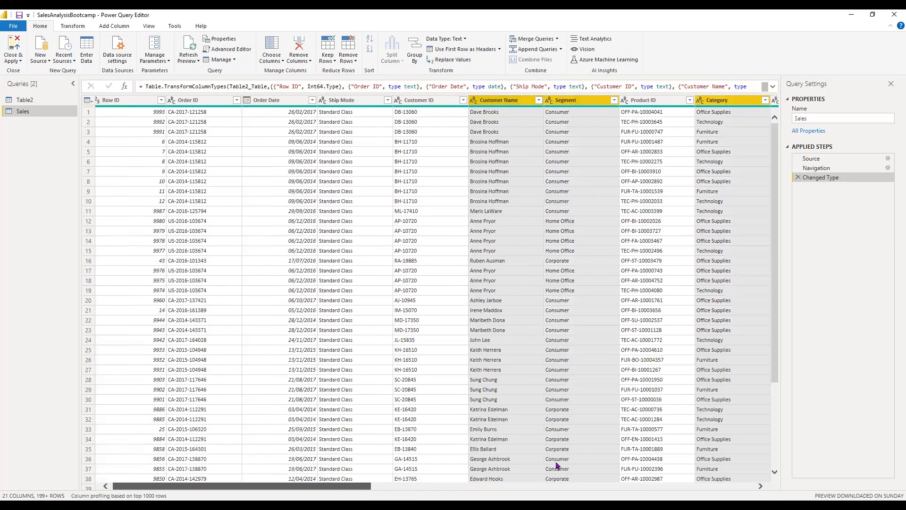
scroll(557, 464, right, 5)
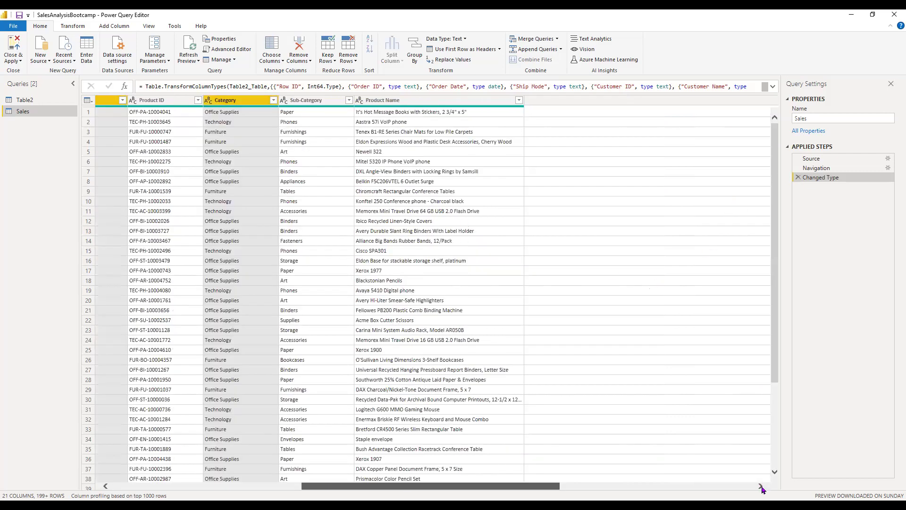
scroll(576, 195, right, 5)
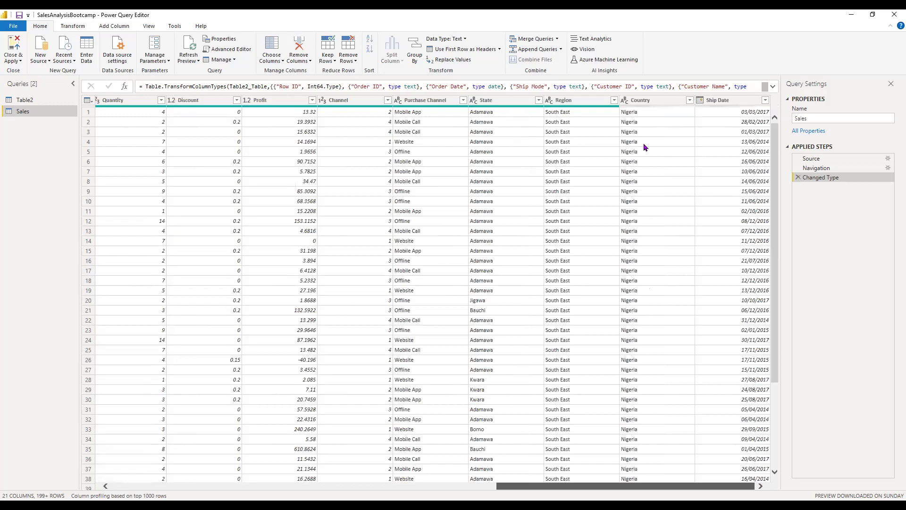
scroll(726, 102, left, 6)
ctrl+click(726, 101)
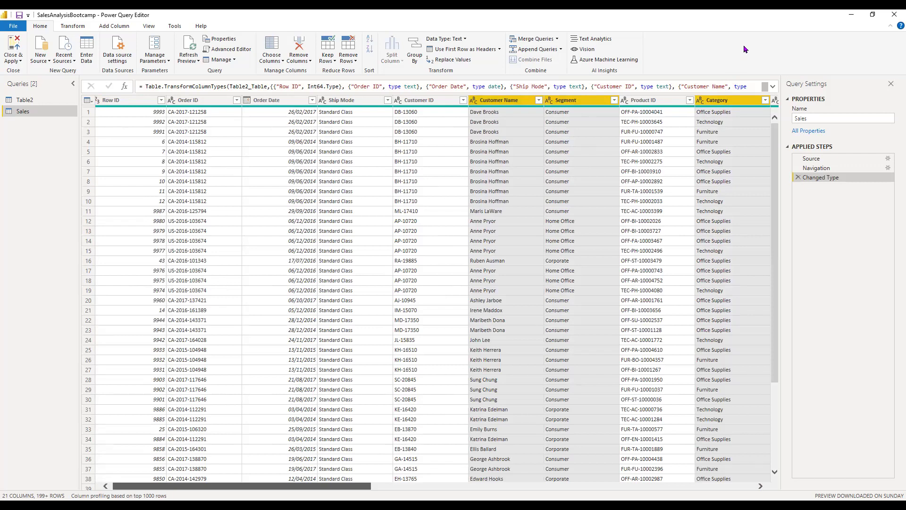
right_click(714, 106)
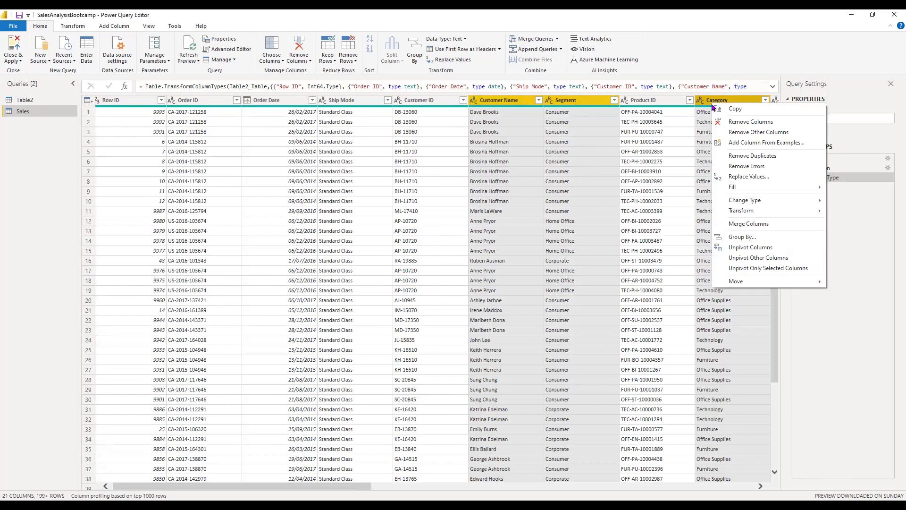
click(736, 123)
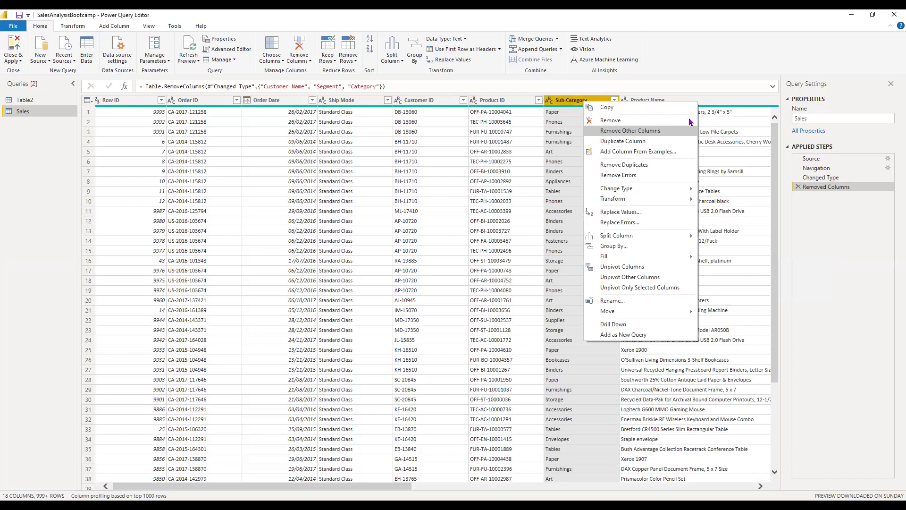
key(Delete)
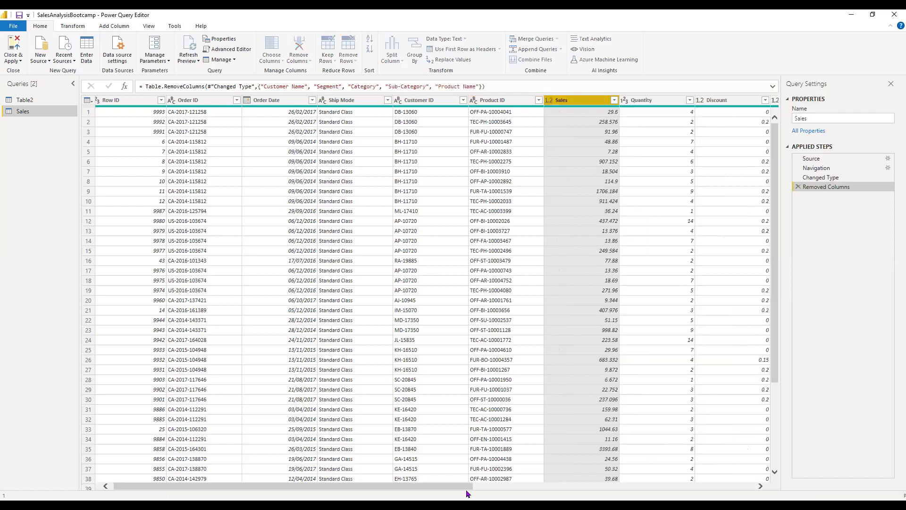
Step: Remove the Purchase Channel, Region and Country columns from the Sales query
drag(512, 490, 634, 481)
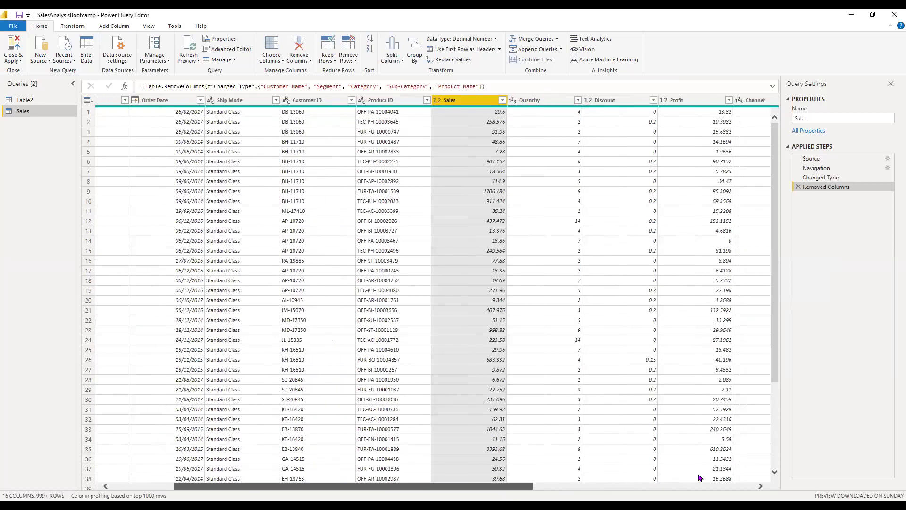
drag(688, 454, 686, 452)
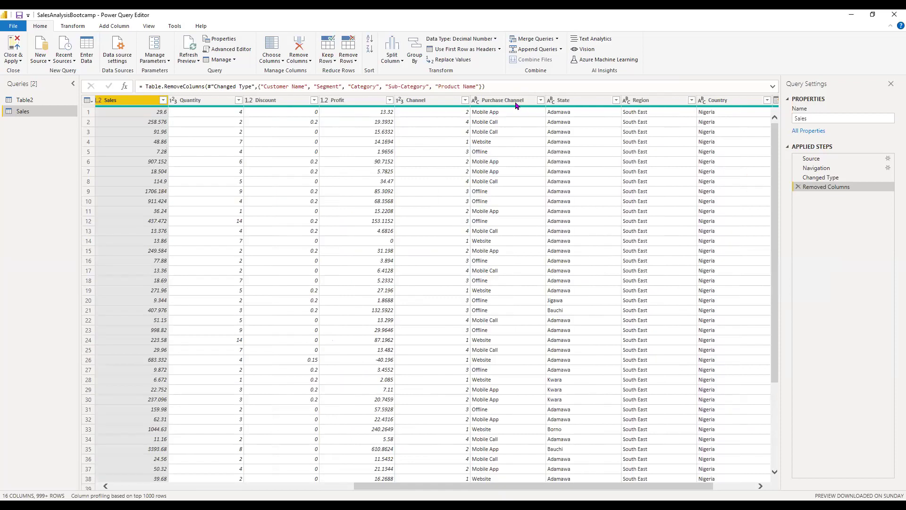
click(661, 105)
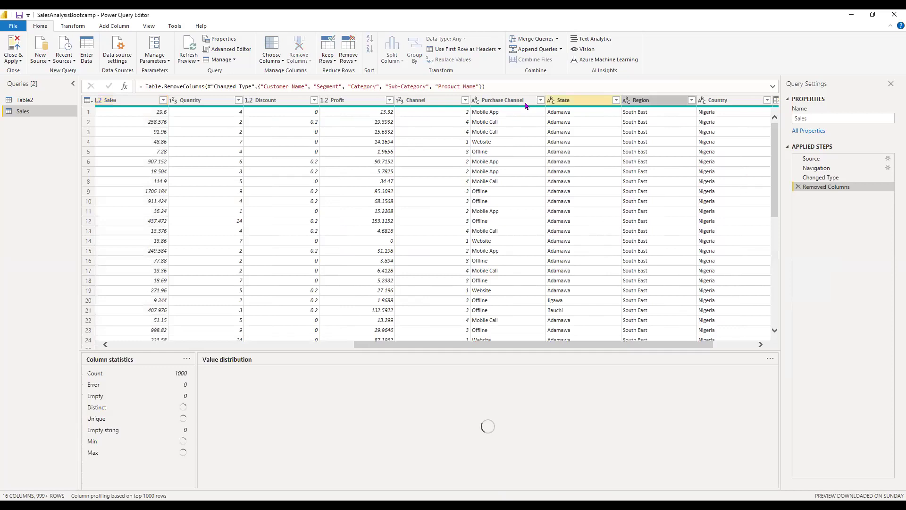
ctrl+click(526, 106)
ctrl+click(662, 106)
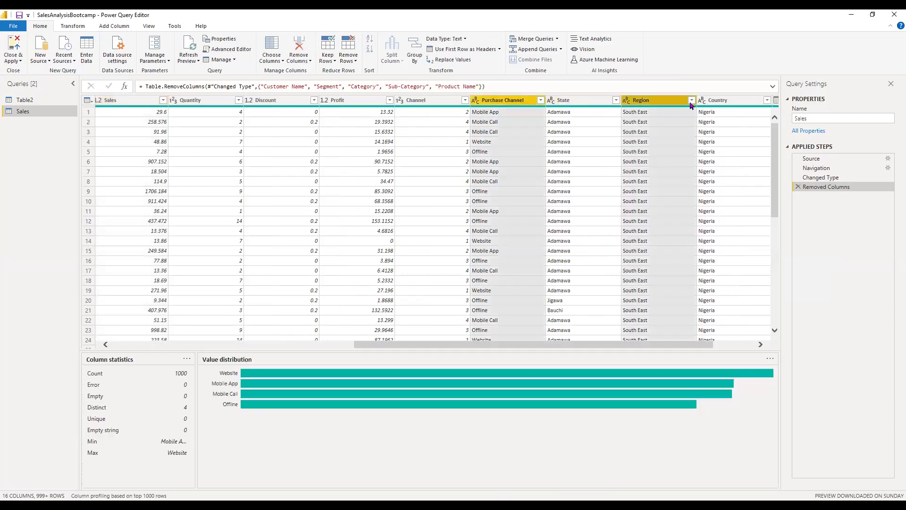
ctrl+click(721, 105)
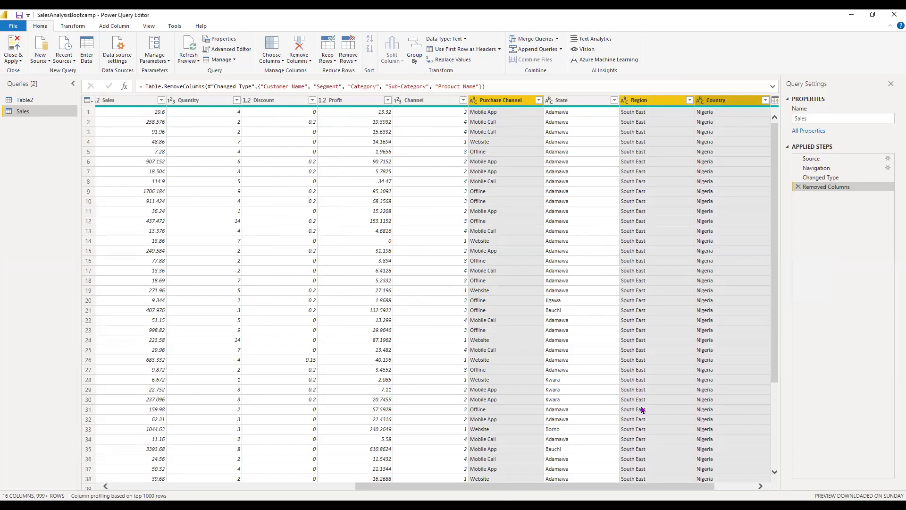
key(Delete)
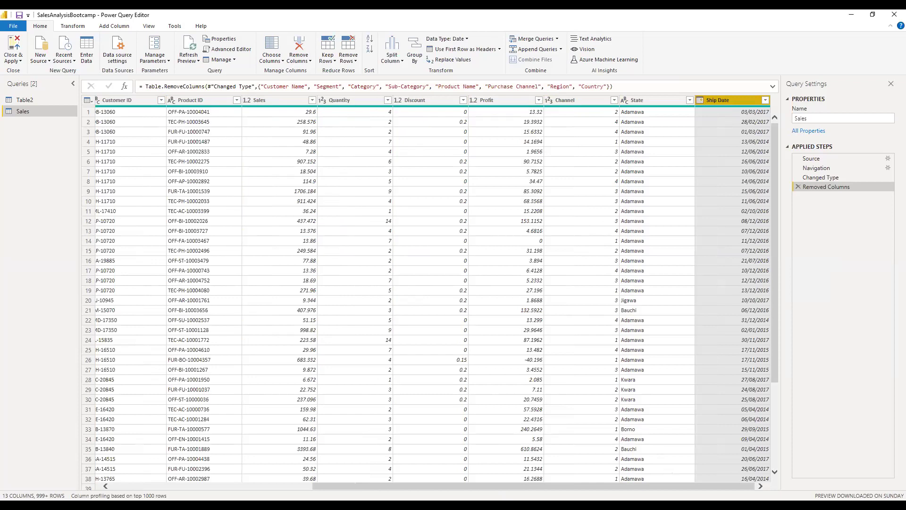
Step: Check the Sales query's columns against the Fact list in Excel and examine the Row ID column's statistics and value distribution
key(alt+Tab)
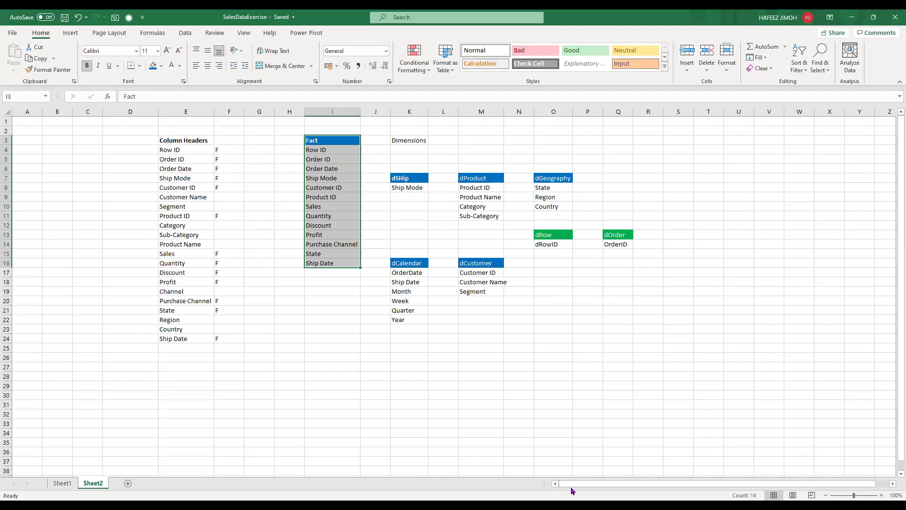
key(alt+Tab)
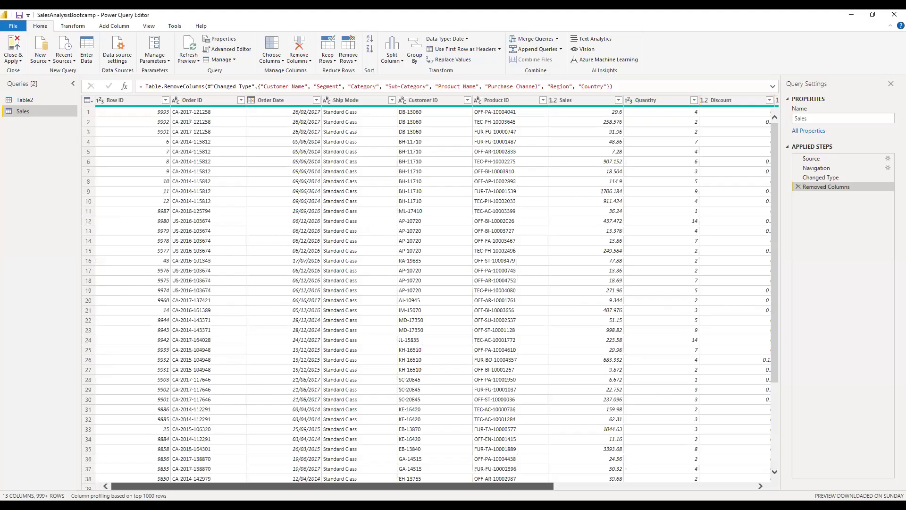
click(157, 109)
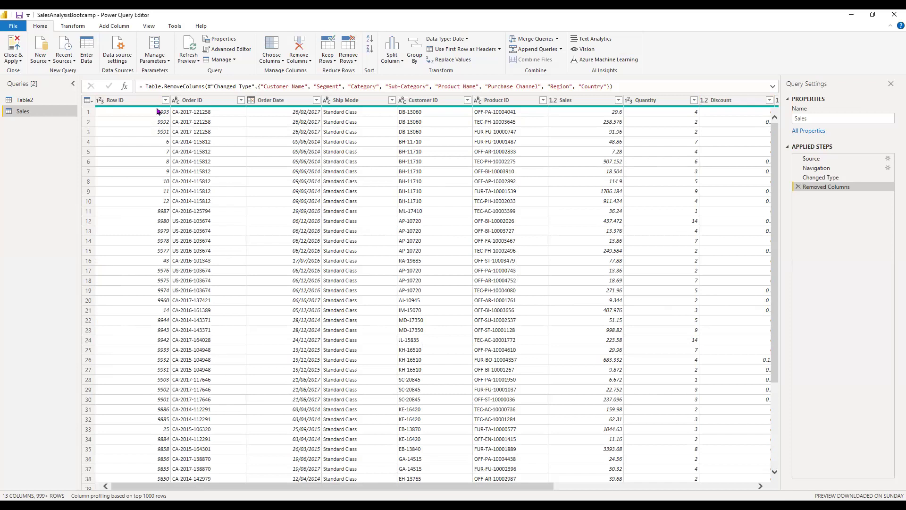
click(158, 101)
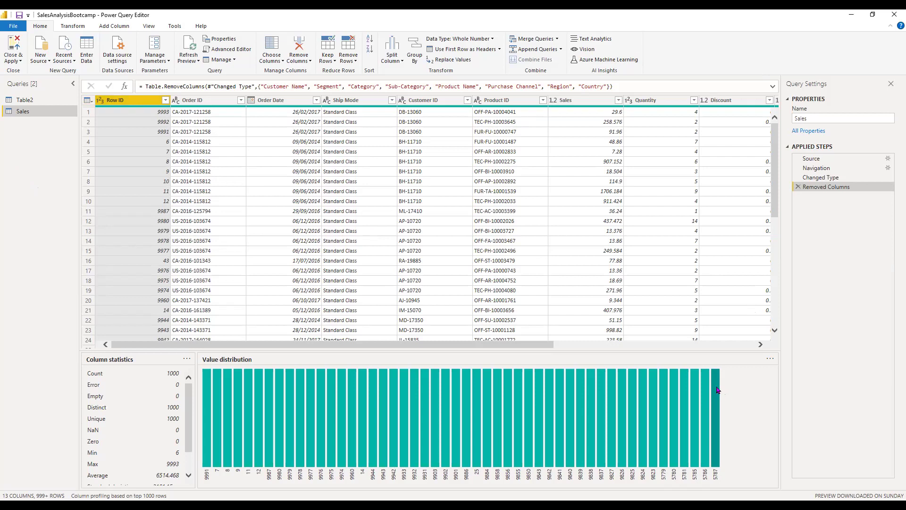
mouse_move(716, 390)
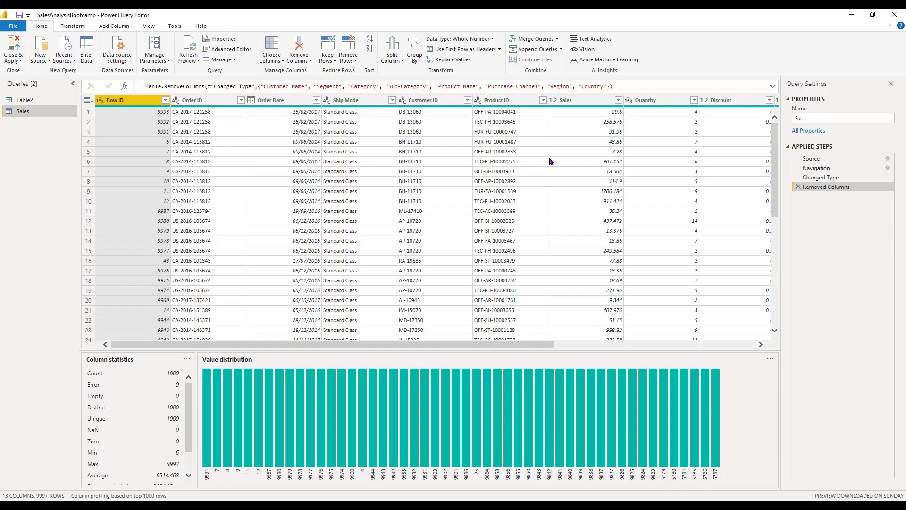
Step: Duplicate the Table2 query and switch to Excel to review the planned dimension tables on Sheet2
click(45, 102)
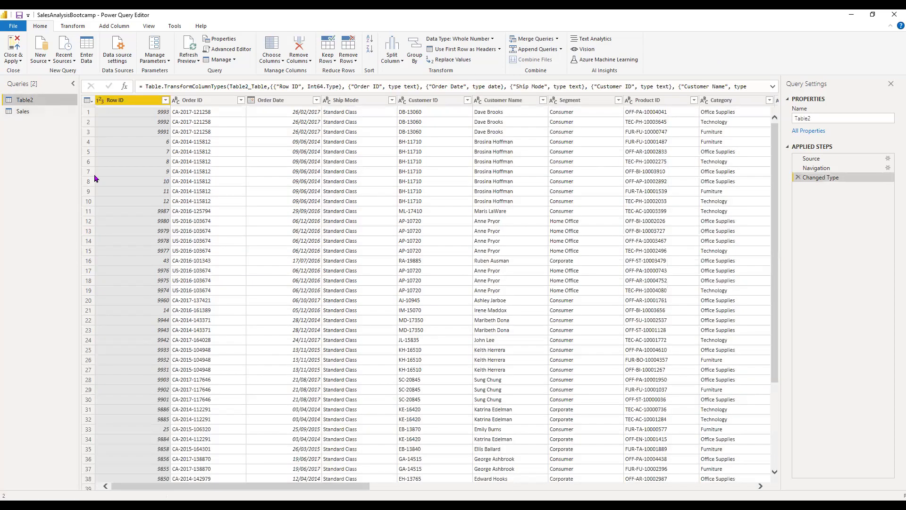
right_click(49, 101)
click(95, 178)
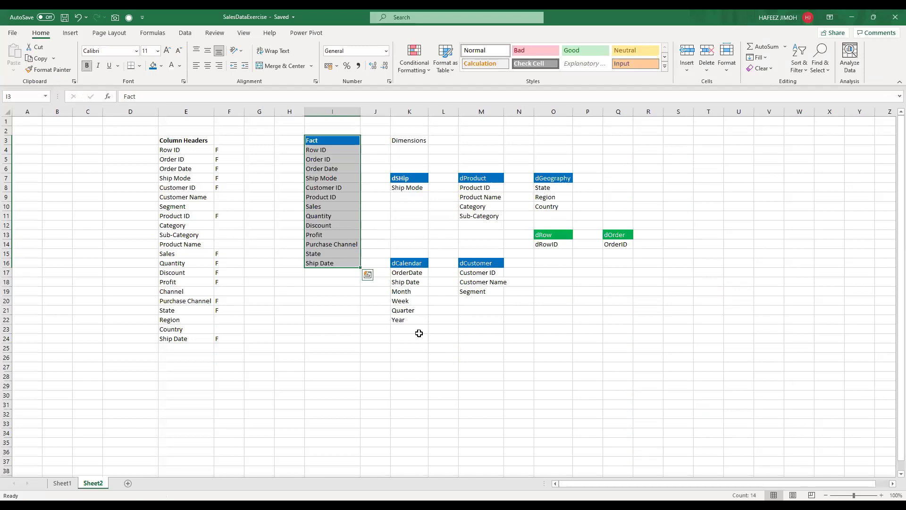
drag(481, 216, 480, 178)
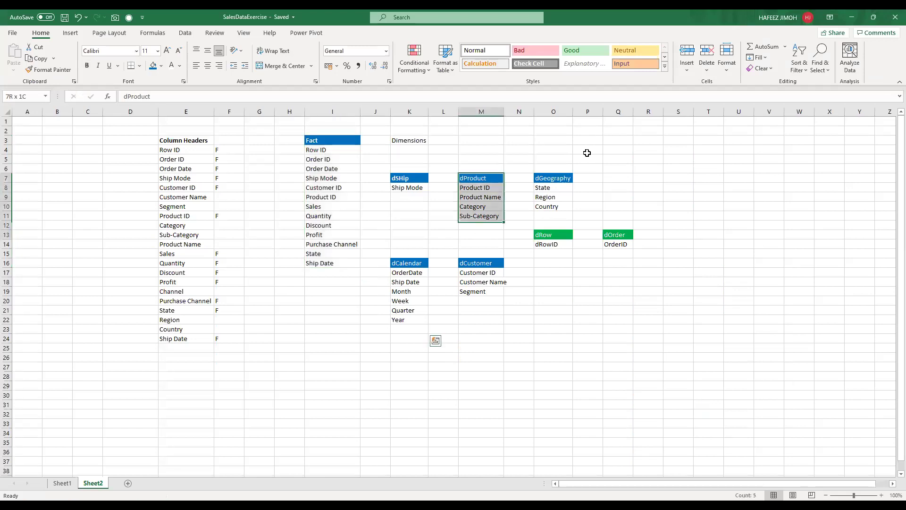
drag(587, 155, 582, 206)
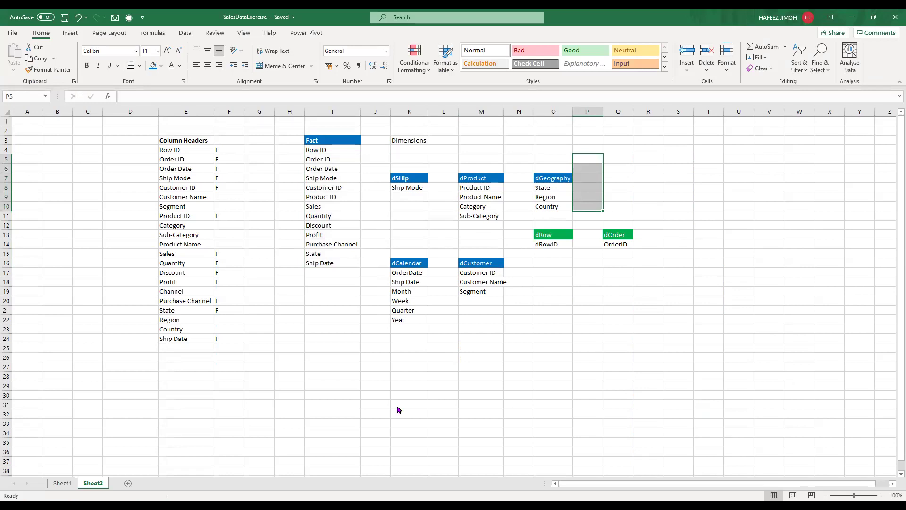
Step: Switch back to the Power Query Editor and rename the duplicated Table2 query dShip
key(alt+Tab)
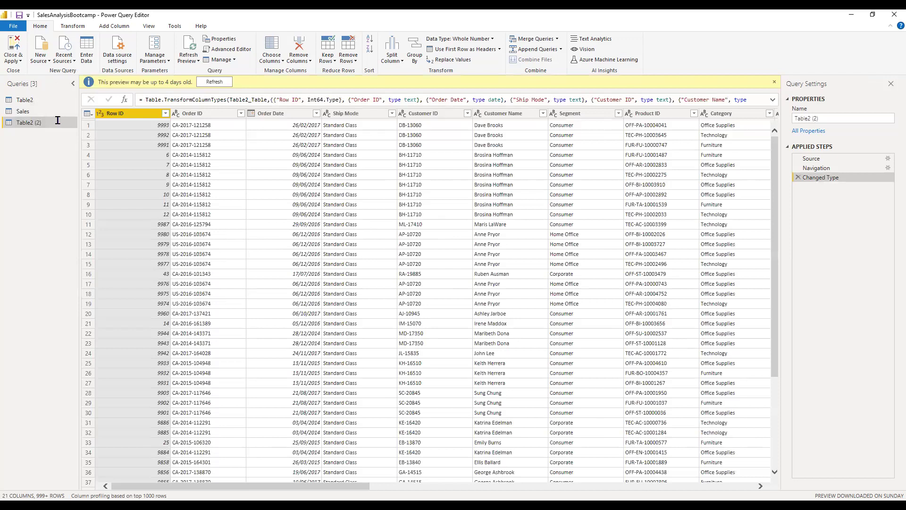
double_click(58, 122)
text(dShip)
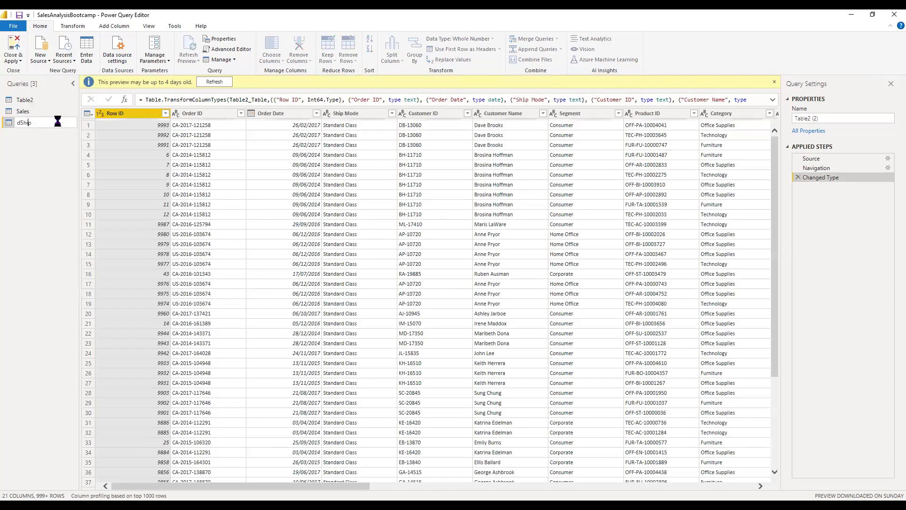
key(Return)
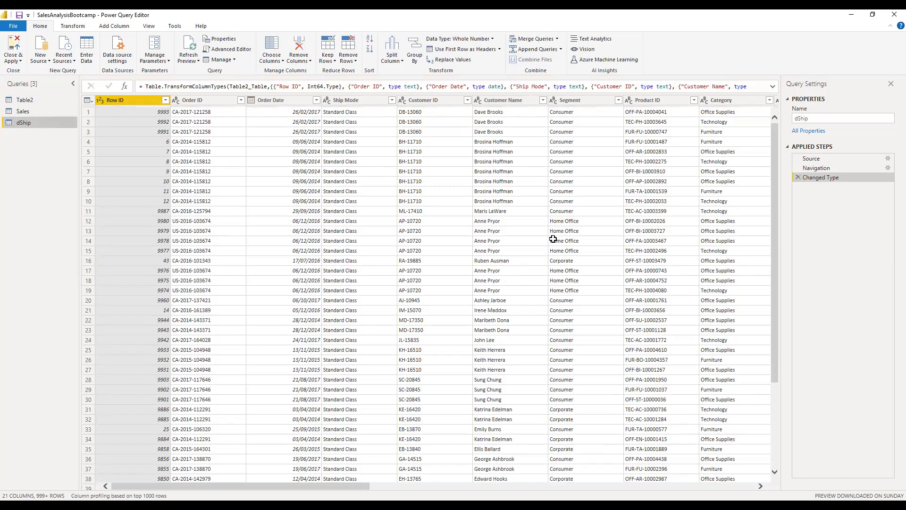
Step: Switch to Excel and number the planned tables, entering 1 beside Fact in J3 and 2 beside the ship dimension in L7
key(alt+Tab)
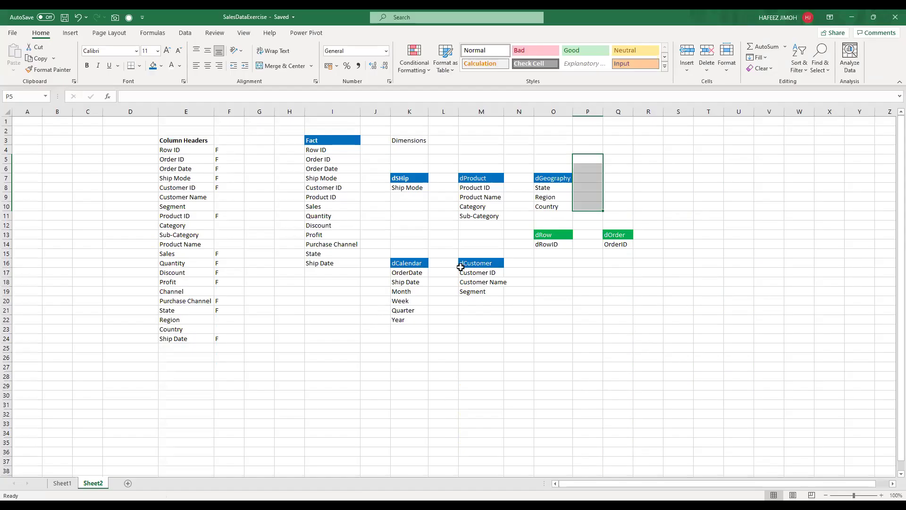
click(373, 139)
text(1)
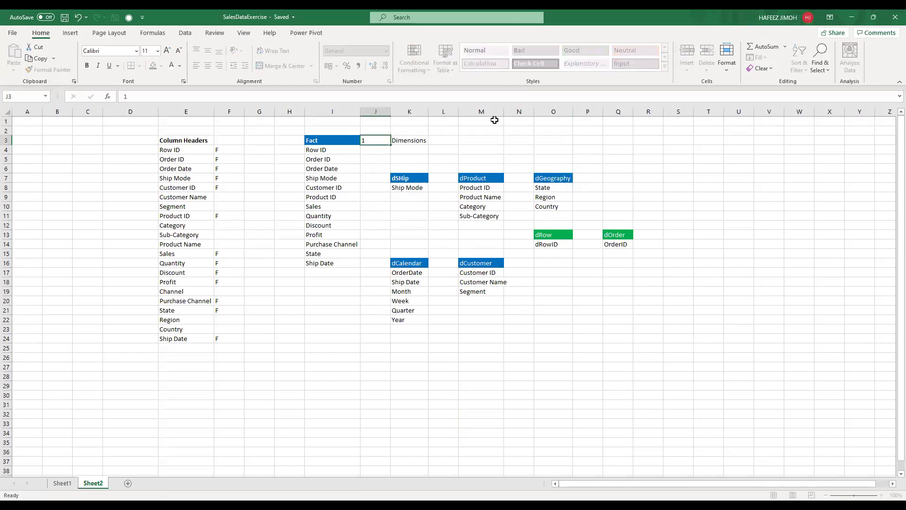
key(Right)
key(Right)
key(Down)
key(Down)
key(Down)
key(Down)
text(2)
key(Right)
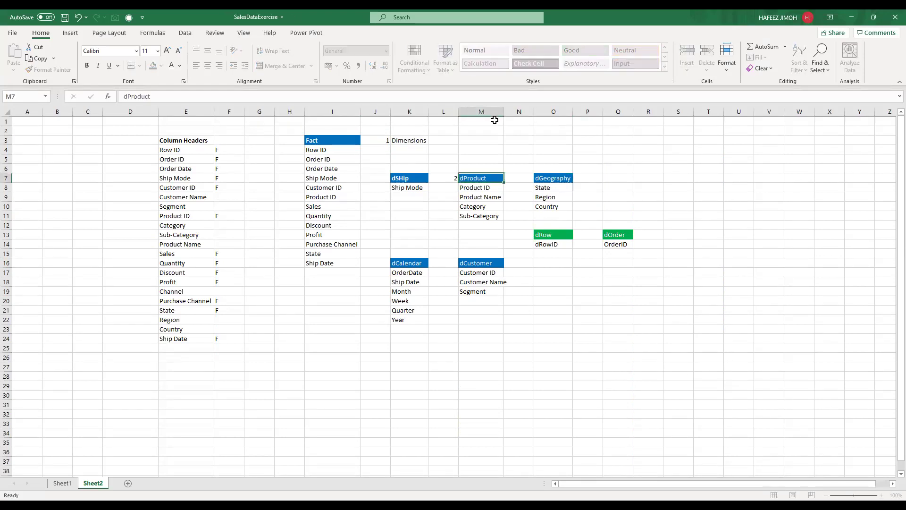
Step: Enter 3 beside dProduct in N7 and 4 beside dGeography in P7
key(Right)
text(3)
key(Right)
key(Right)
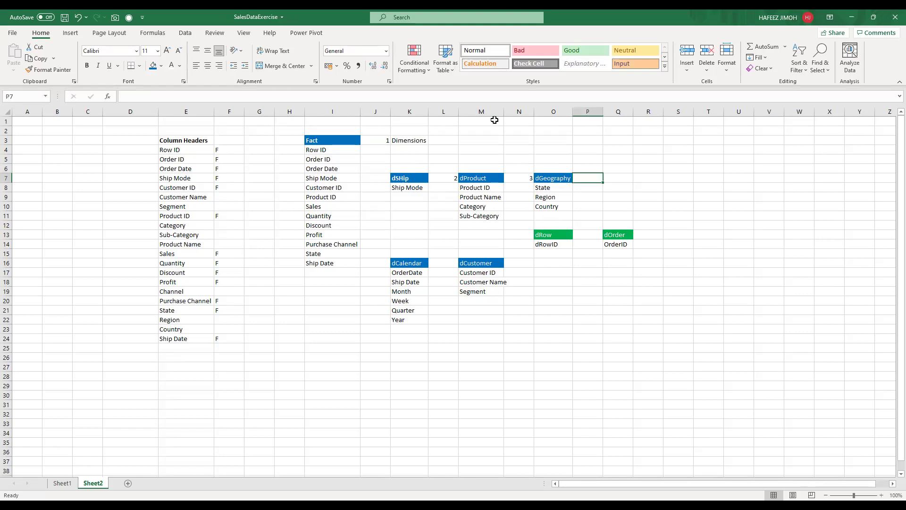
text(4)
key(Left)
Step: Enter 5 beside dCalendar in L16 and 6 beside dCustomer in N16
key(Down)
key(Down)
key(Down)
key(Left)
key(Left)
key(Left)
key(Down)
key(Down)
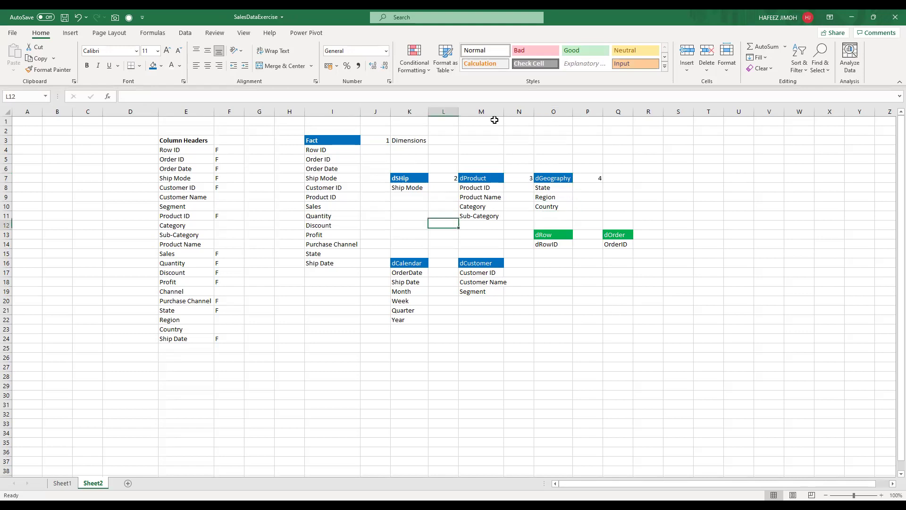
key(Down)
key(Down)
key(Down)
key(Down)
text(5)
key(Right)
key(Right)
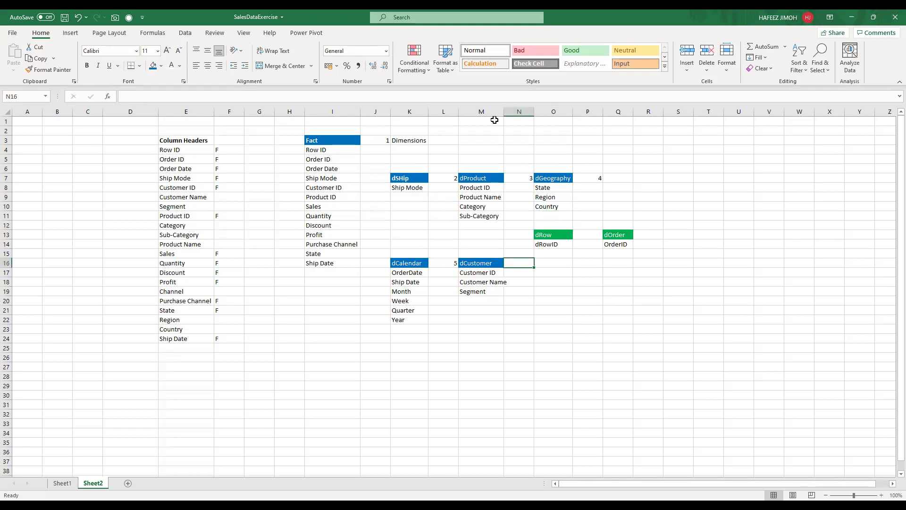
text(6)
key(Right)
key(Right)
key(Up)
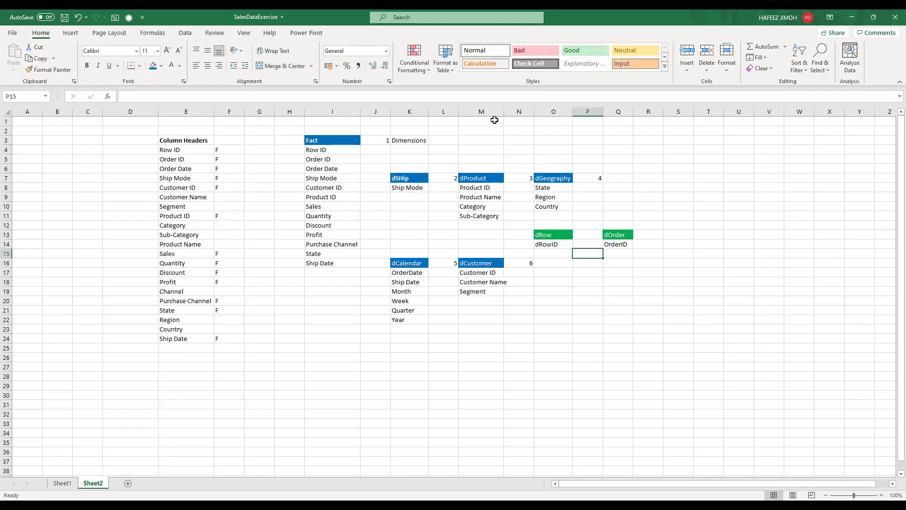
Step: Number the dRow table 7 and the dOrder table 8 in the cells beside their headers
key(Up)
key(Up)
text(7)
key(Right)
key(Right)
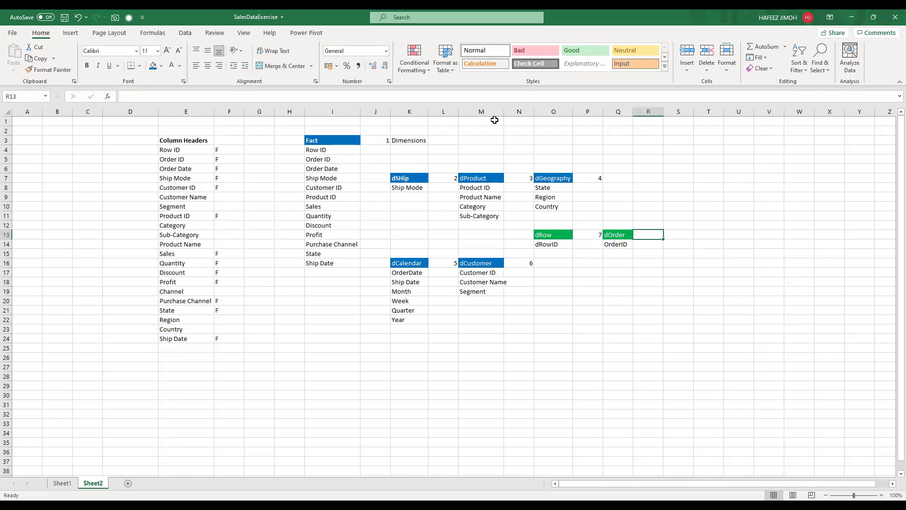
text(8)
key(Return)
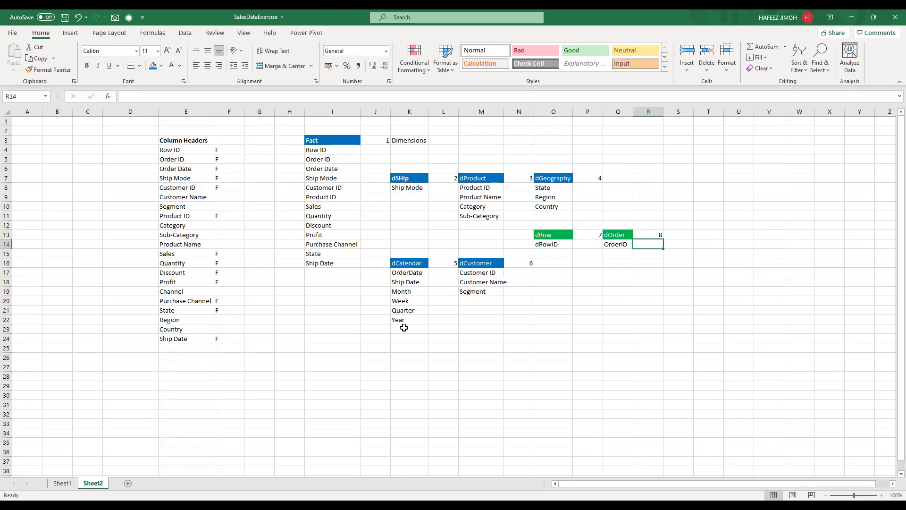
Step: Clear the Dimensions label from cell K3 beside the Fact table header
click(433, 139)
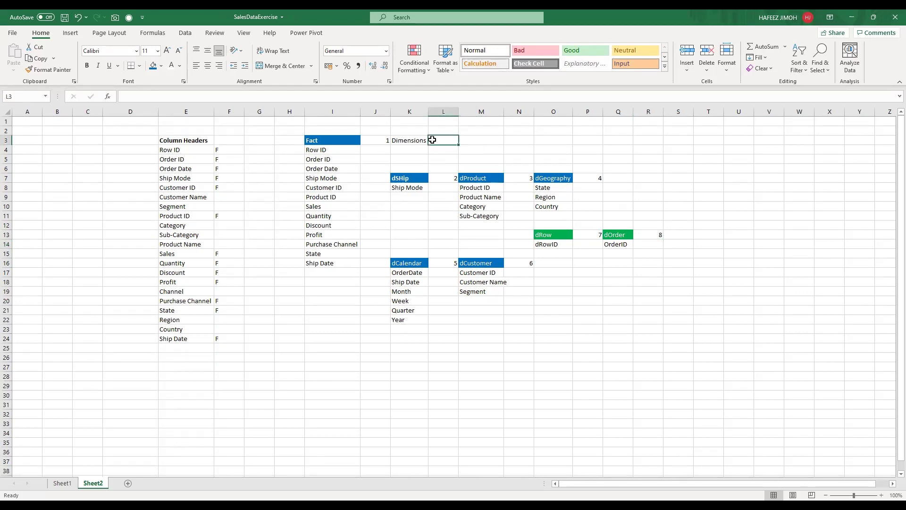
click(421, 139)
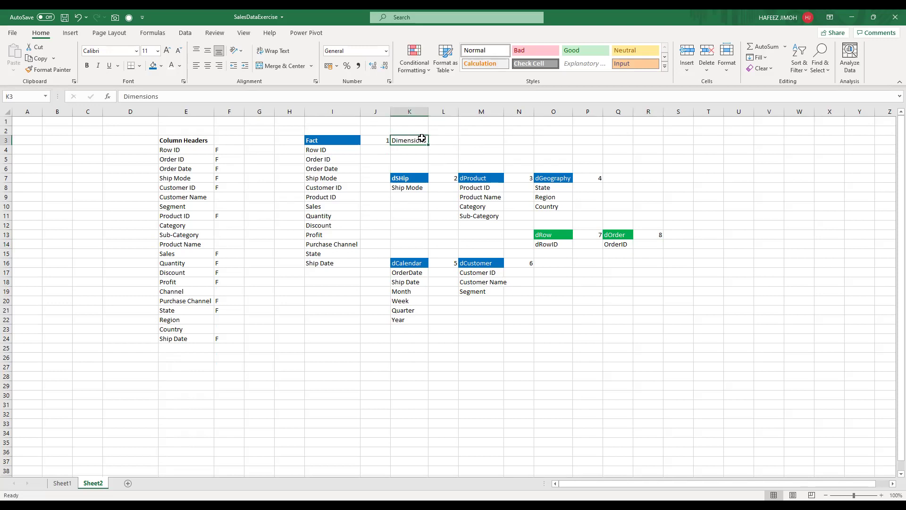
key(Delete)
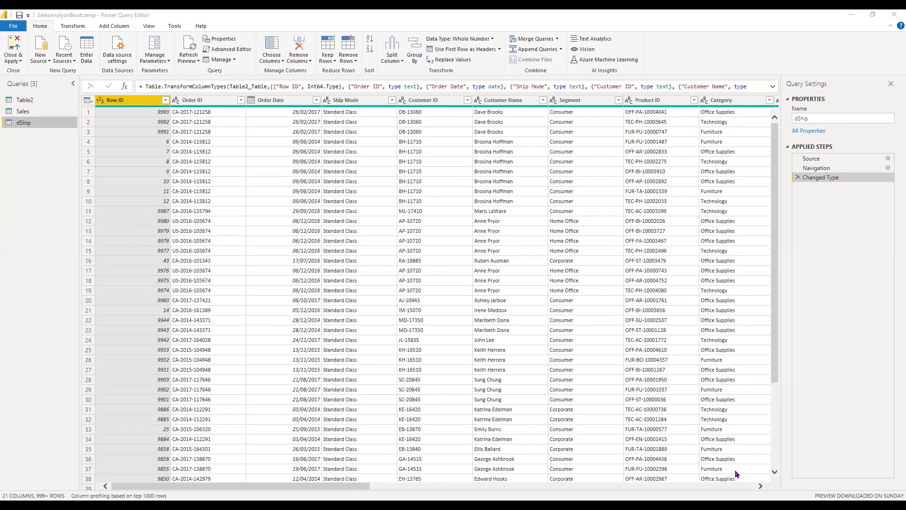
Step: Switch to the Power Query Editor, keep only the Ship Mode column in the dShip query, and remove its duplicate values
scroll(764, 473, right, 5)
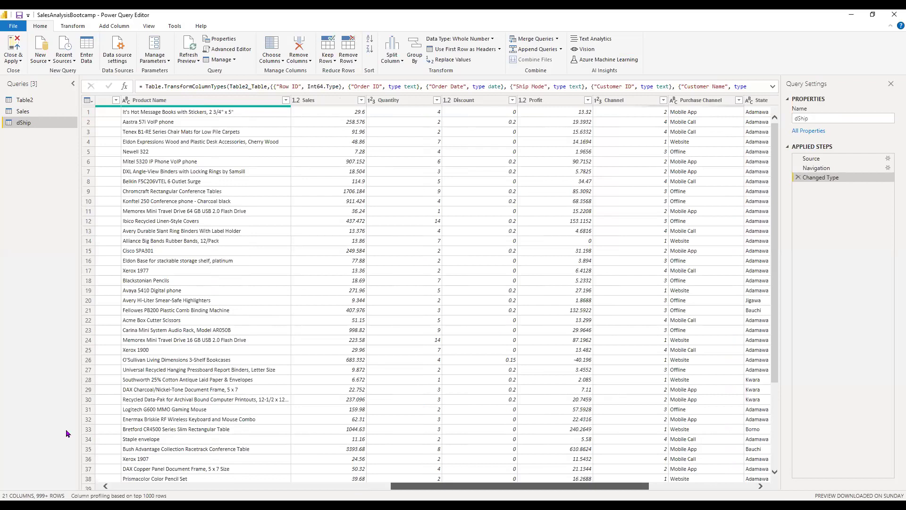
scroll(774, 416, left, 4)
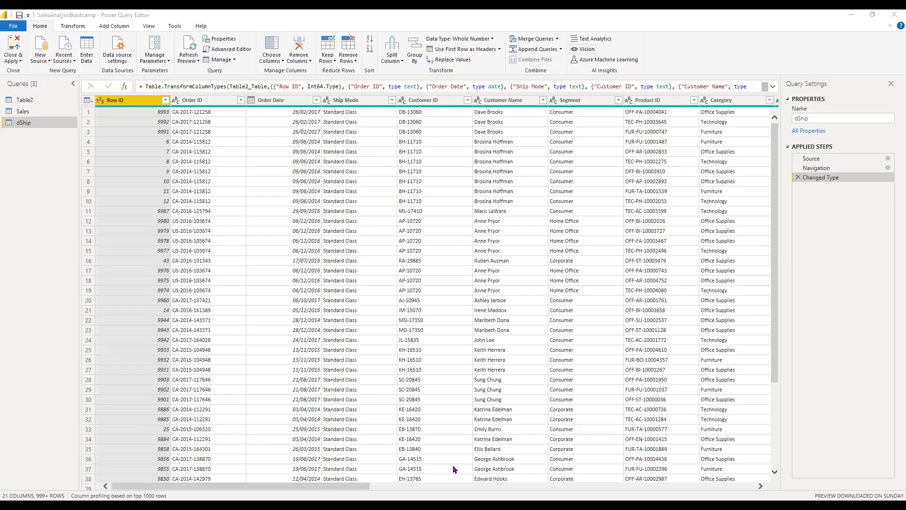
click(362, 100)
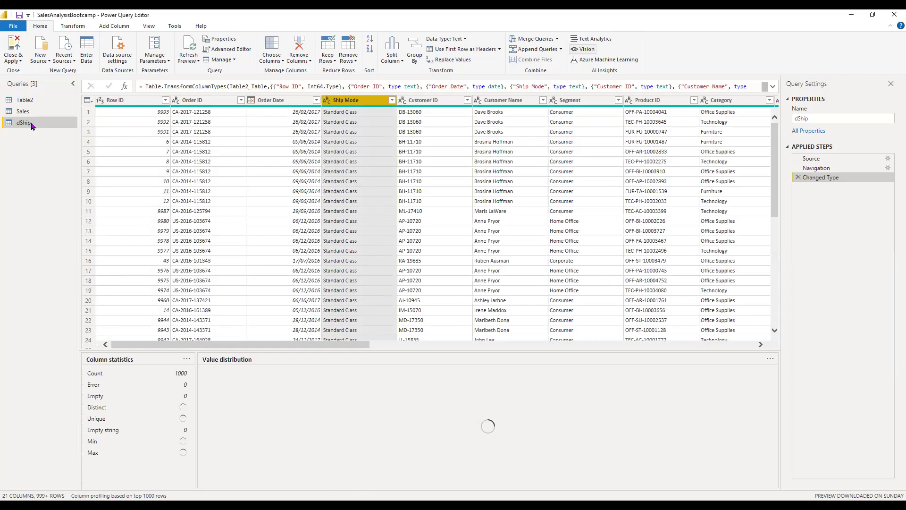
key(Up)
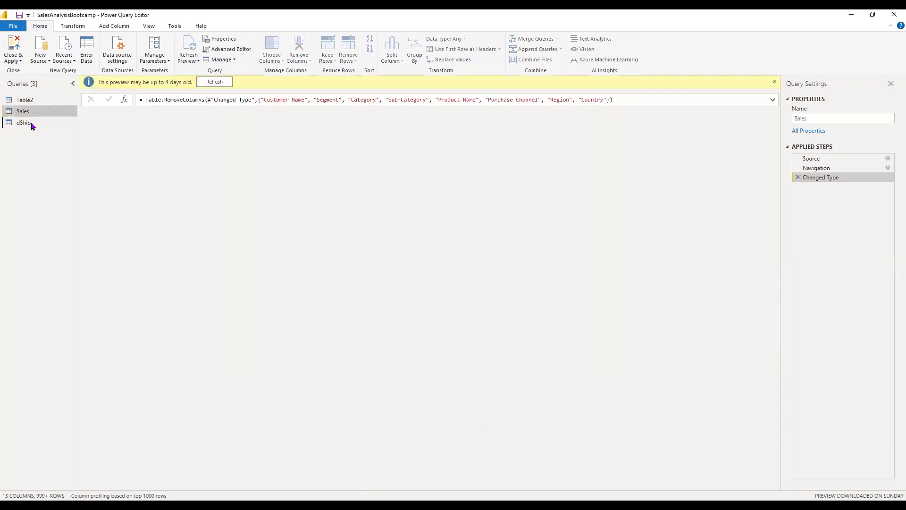
key(Down)
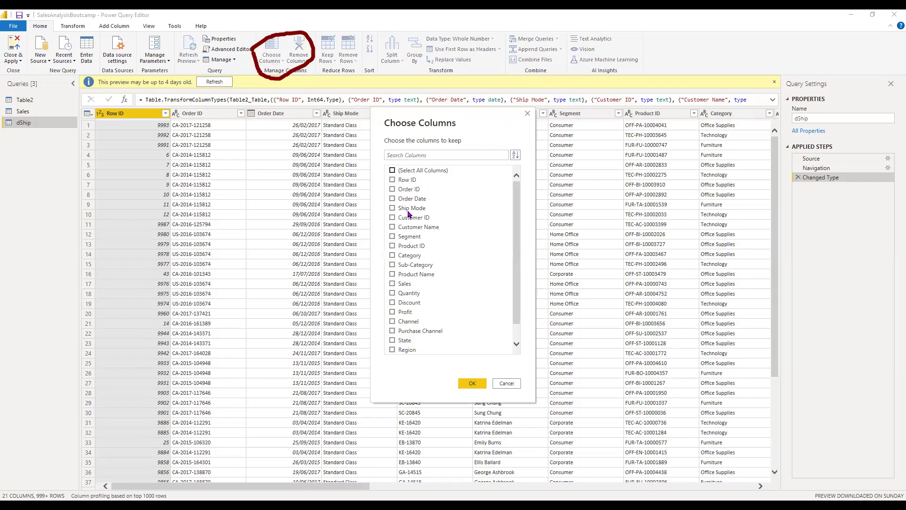
click(408, 209)
click(475, 383)
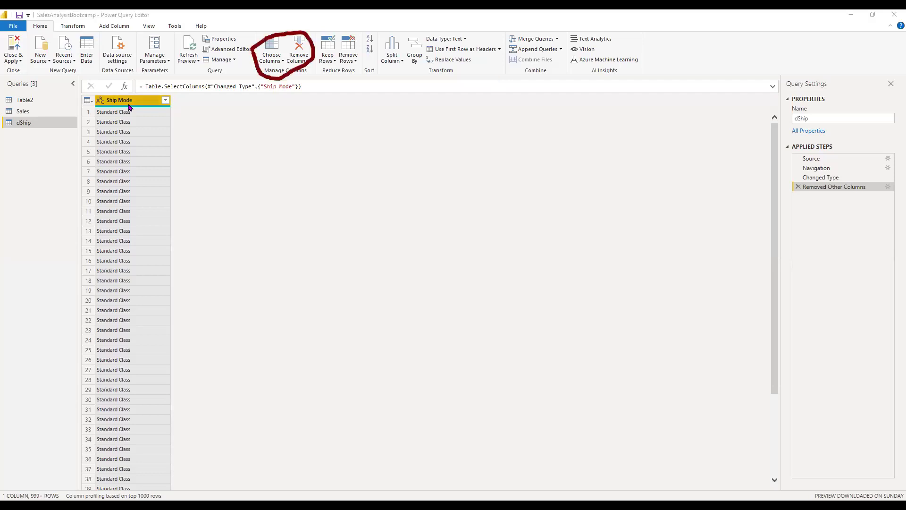
right_click(131, 108)
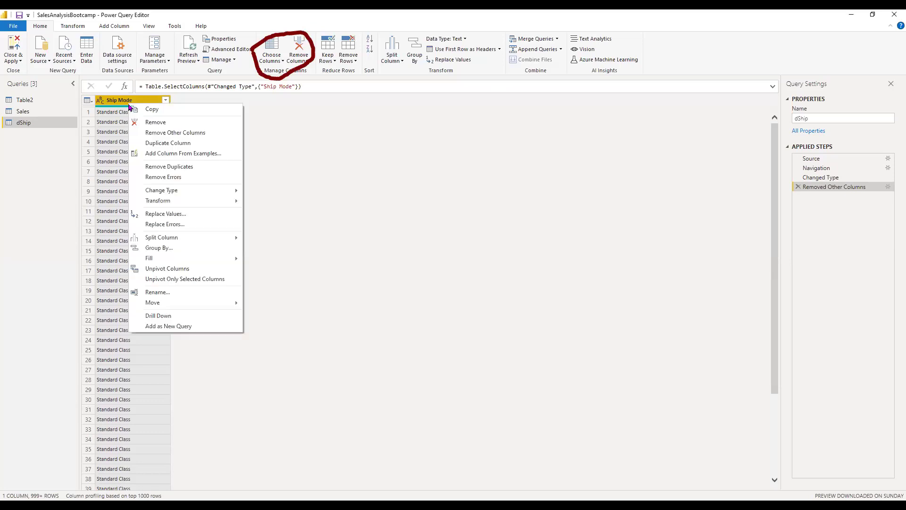
click(156, 167)
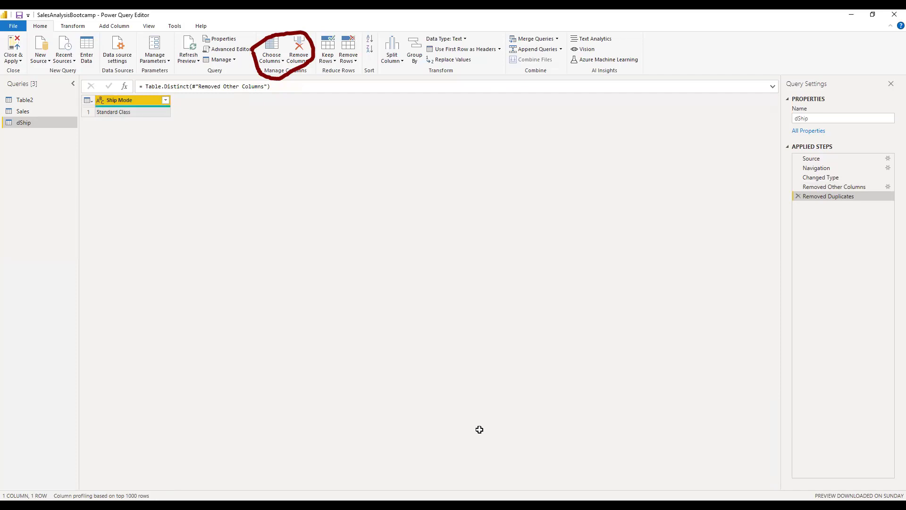
Step: Switch to the SalesDataExercise workbook and examine the sales table on Sheet1 from its first rows to its end
key(alt+Tab)
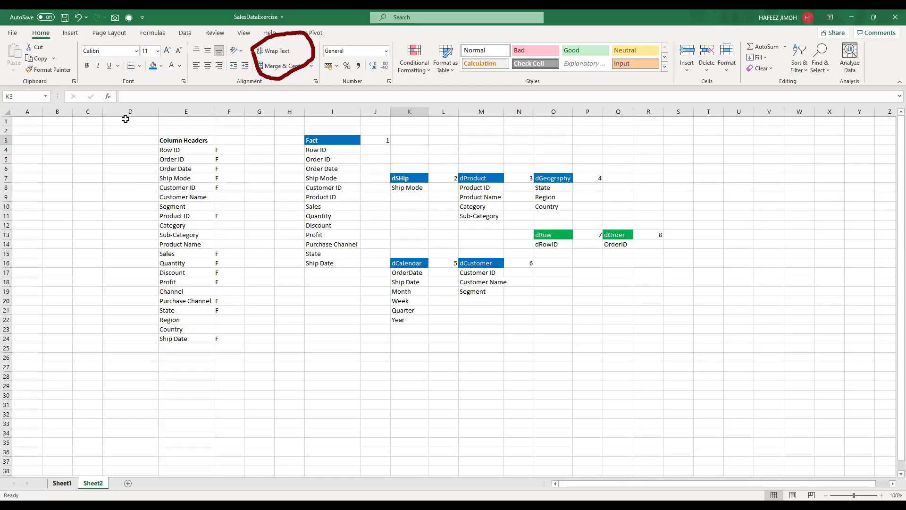
key(ctrl+Page_Up)
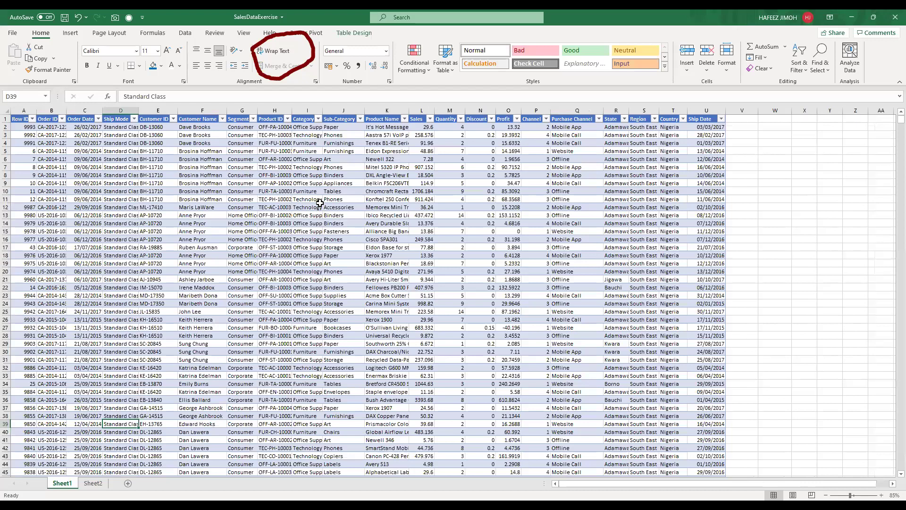
scroll(320, 203, down, 3)
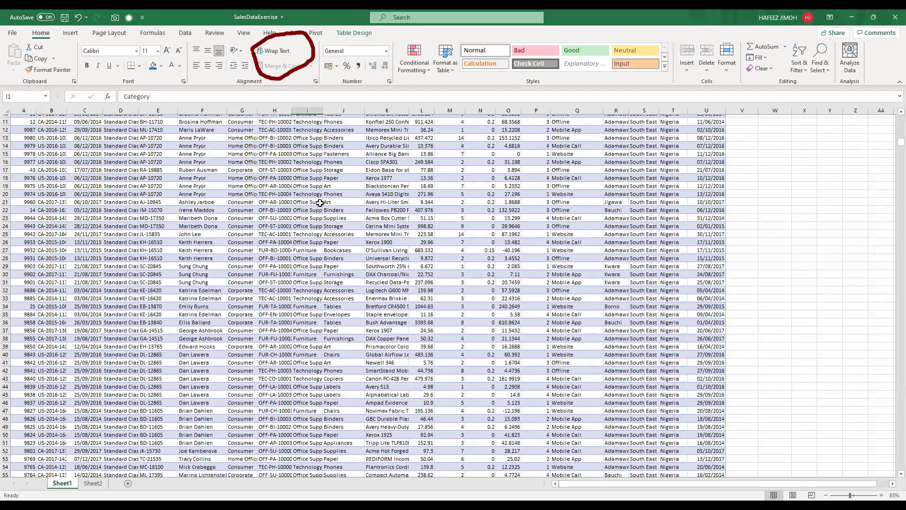
scroll(320, 203, up, 3)
key(ctrl+Down)
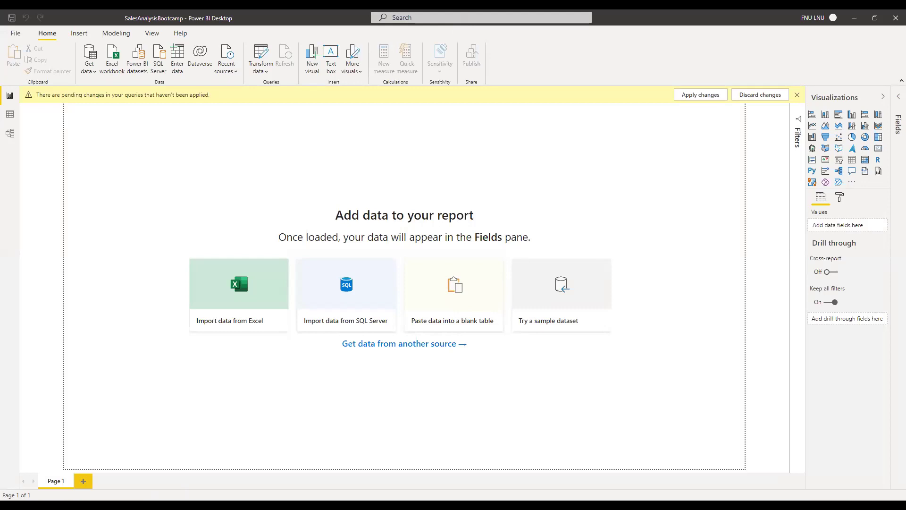
Step: Copy the whole SalesData table from the Exercise 1 Bootcamp workbook over the Sheet1 table in SalesDataExercise, and delete the duplicated header row
click(329, 494)
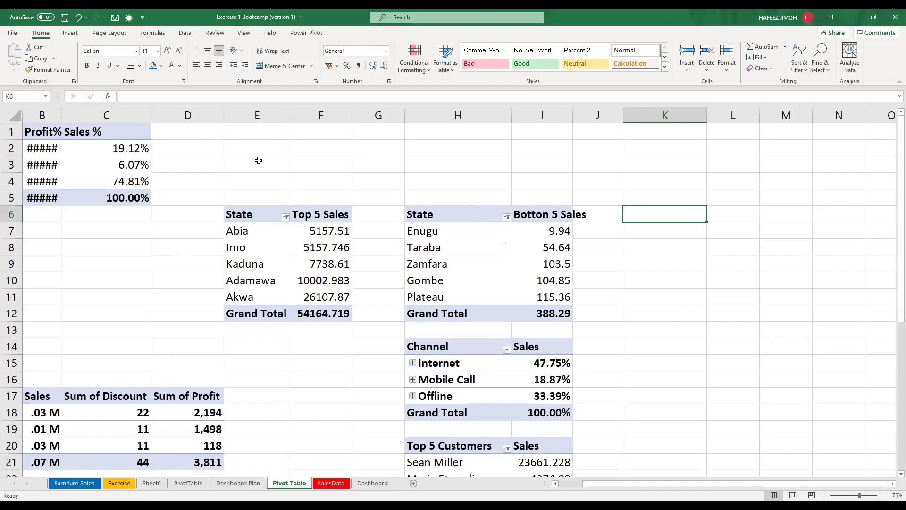
key(ctrl+Page_Down)
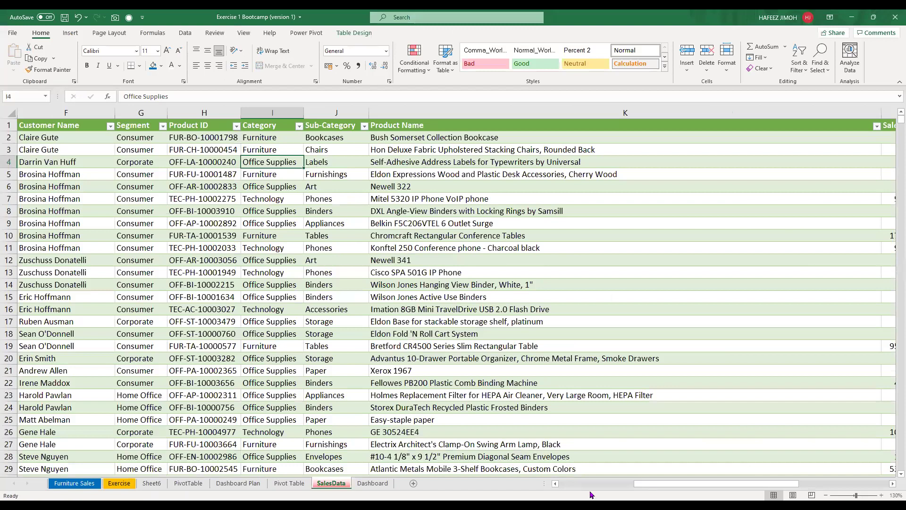
key(ctrl+Up)
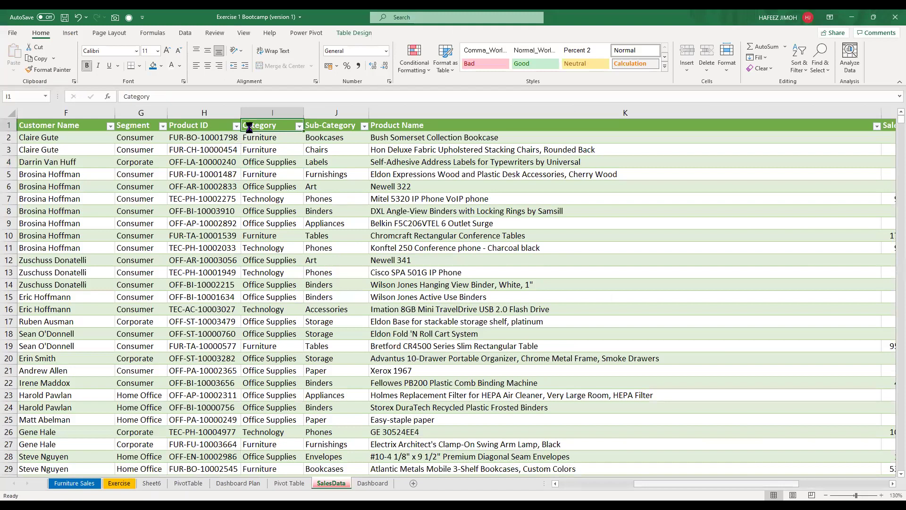
scroll(274, 260, left, 3)
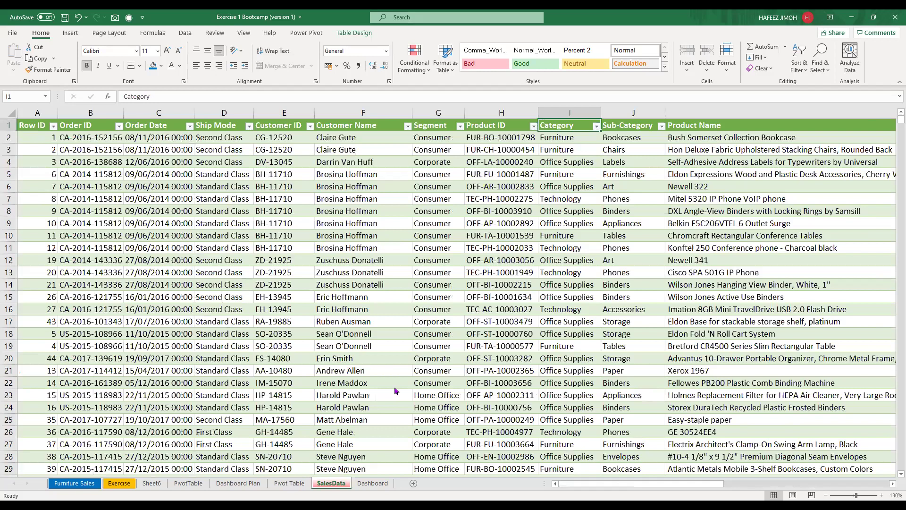
key(ctrl+a)
key(ctrl+c)
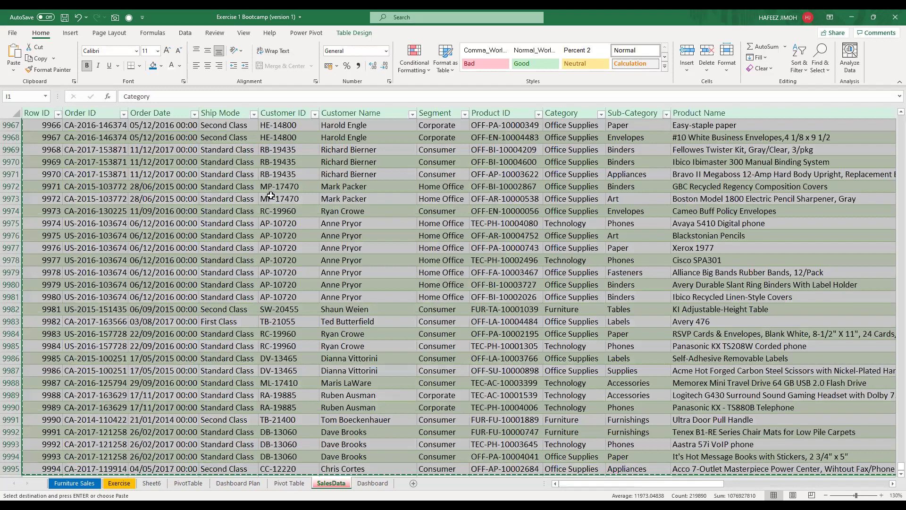
key(alt+Tab)
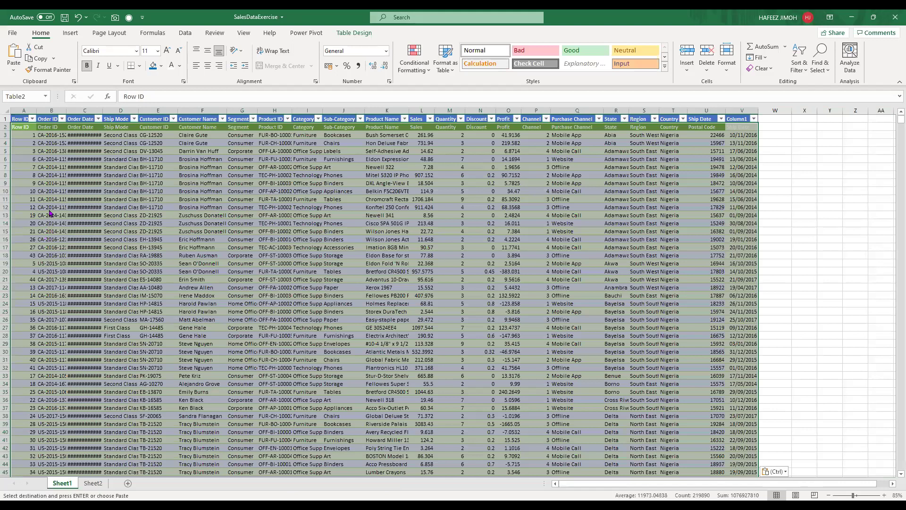
right_click(5, 119)
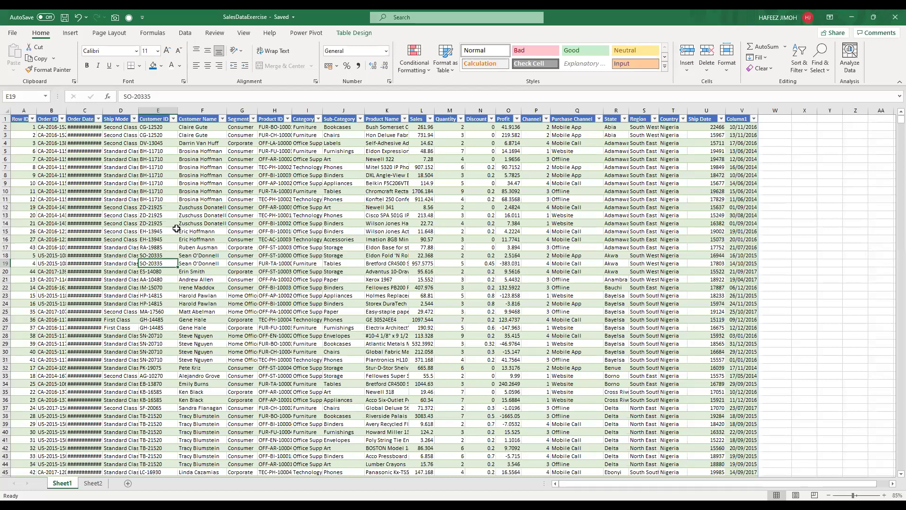
Step: Review the replaced sales rows on Sheet1 and check them against the source SalesData table in the Exercise 1 Bootcamp workbook
scroll(176, 228, down, 13)
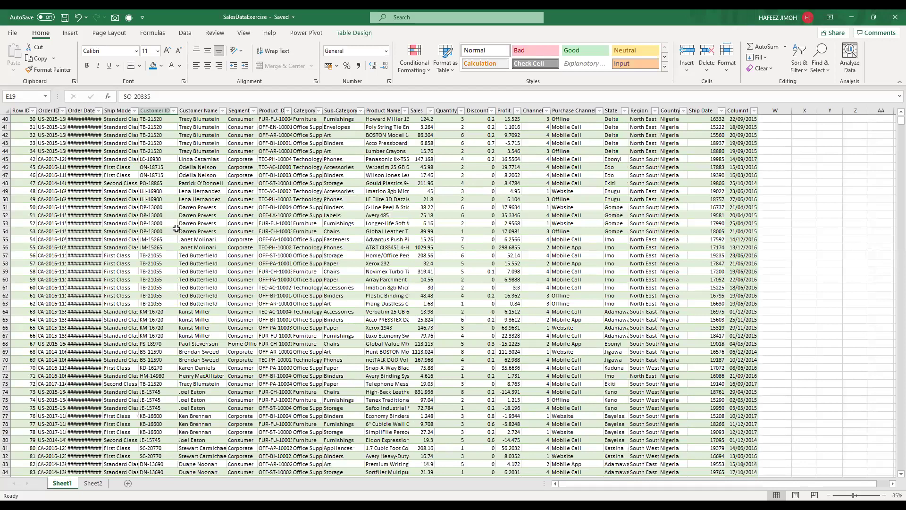
scroll(176, 228, down, 5)
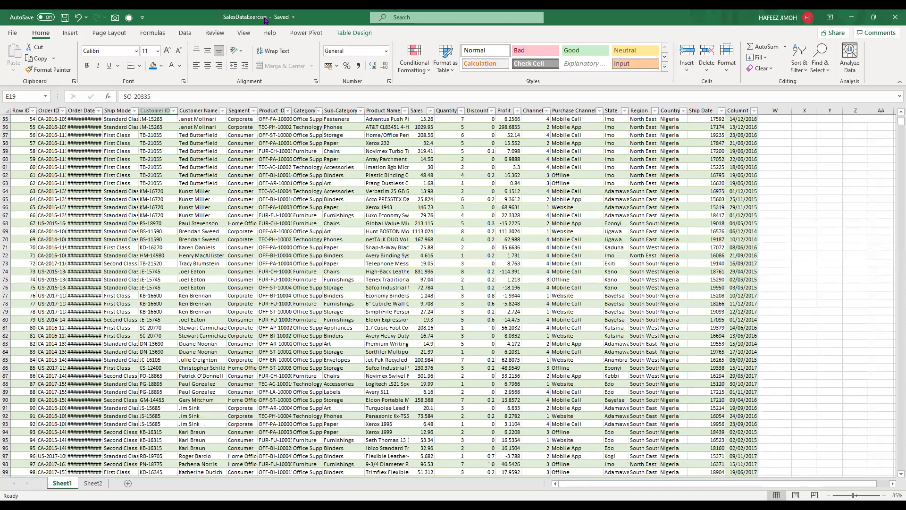
click(202, 191)
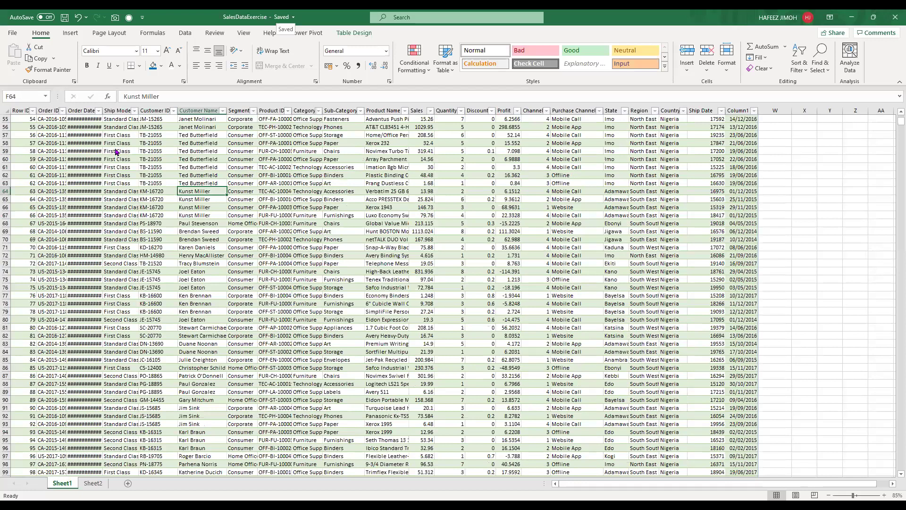
key(Down)
key(Down)
key(Down)
key(Down)
key(Right)
key(Right)
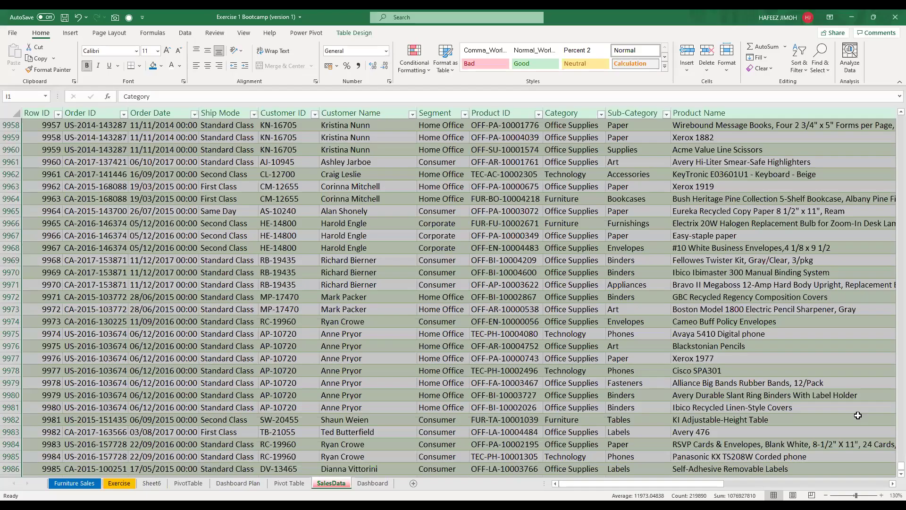
scroll(667, 365, up, 10)
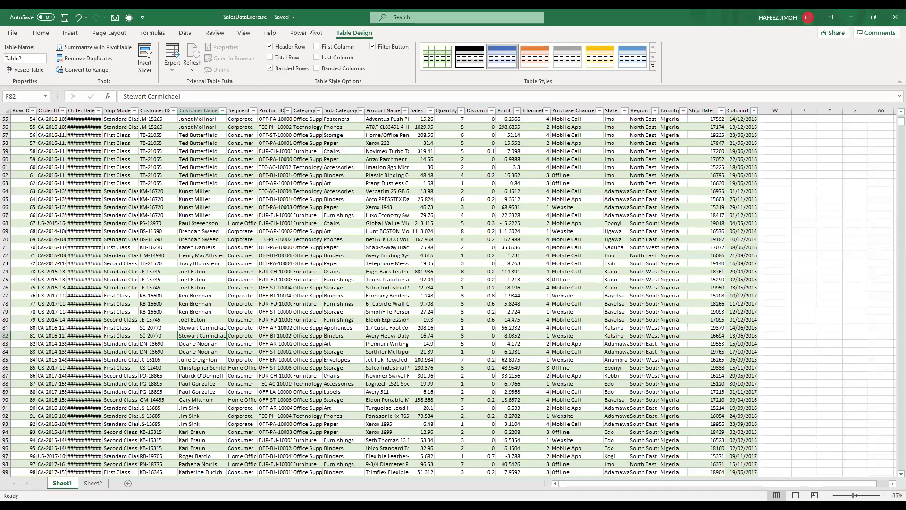
click(344, 232)
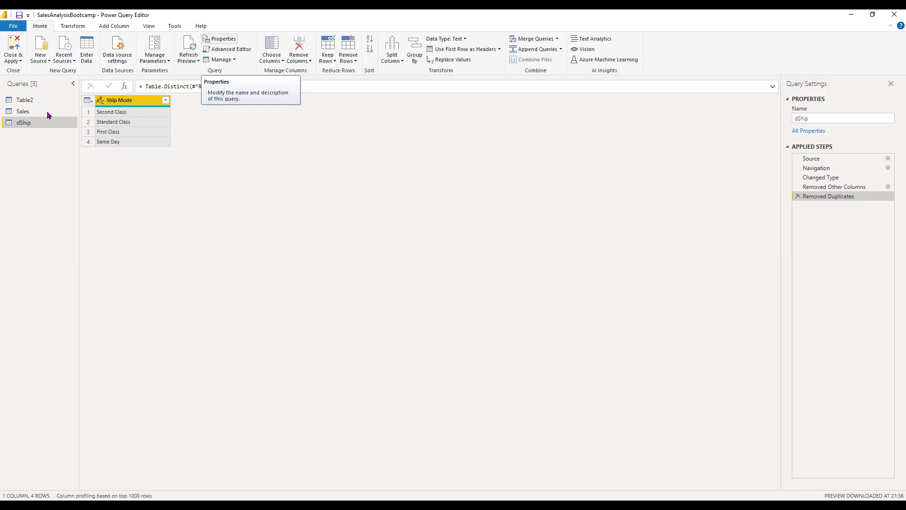
Step: View the Sales query in the Power Query Editor and return to the dShip query
click(22, 111)
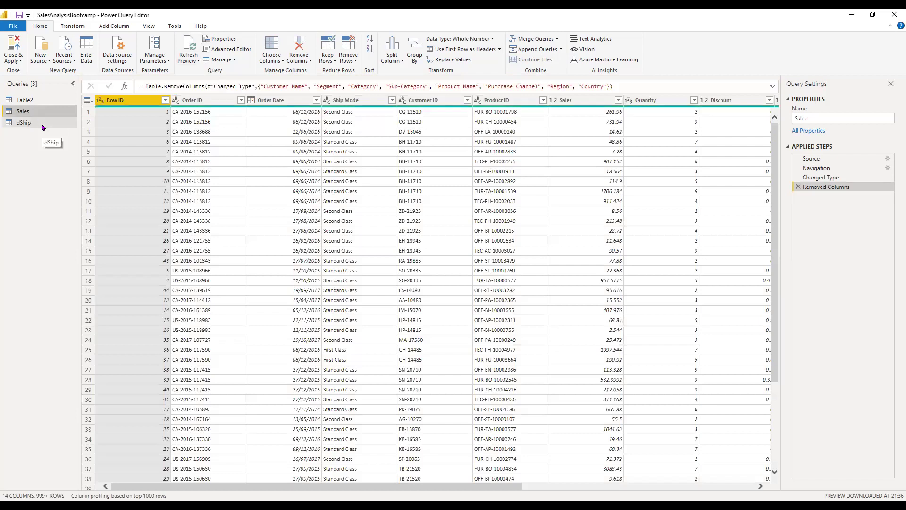
click(42, 126)
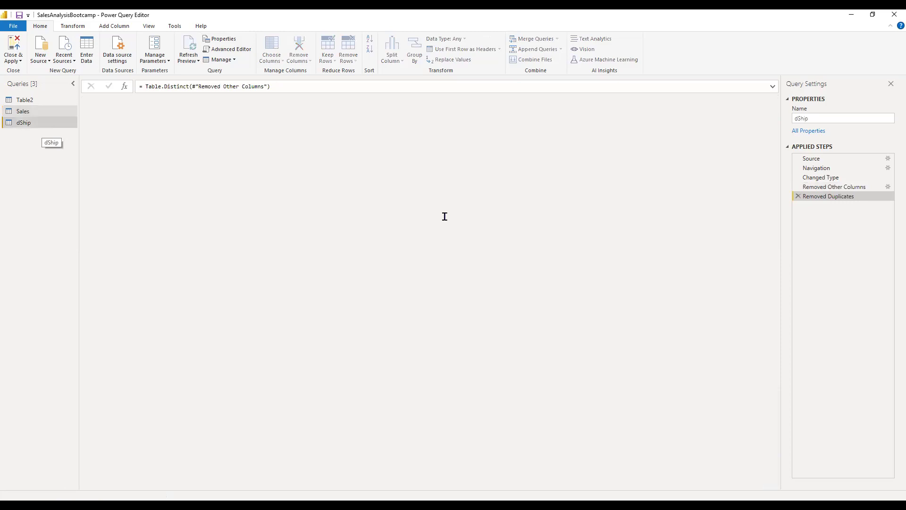
Step: Write the on-screen note "Only Remove duplicates on dimension table" over the dShip query, and close the note
text(On)
text(lt)
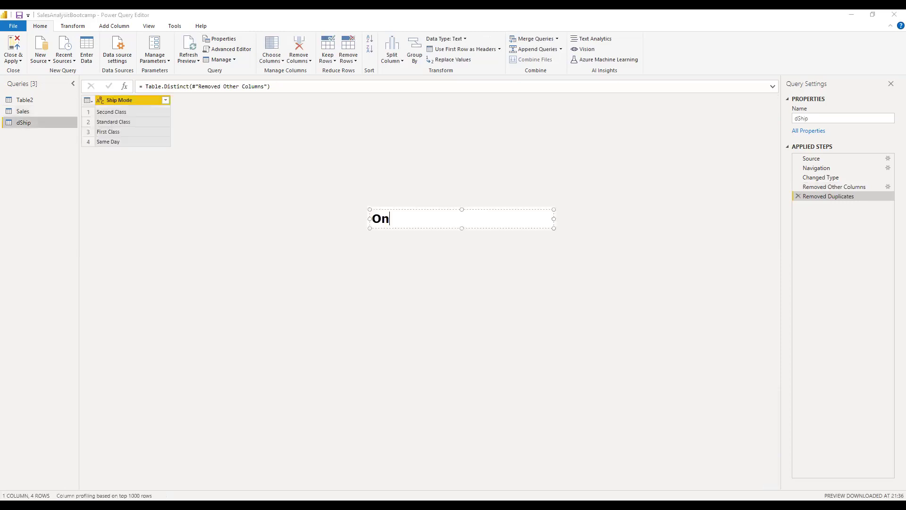
key(BackSpace)
text(y Remove )
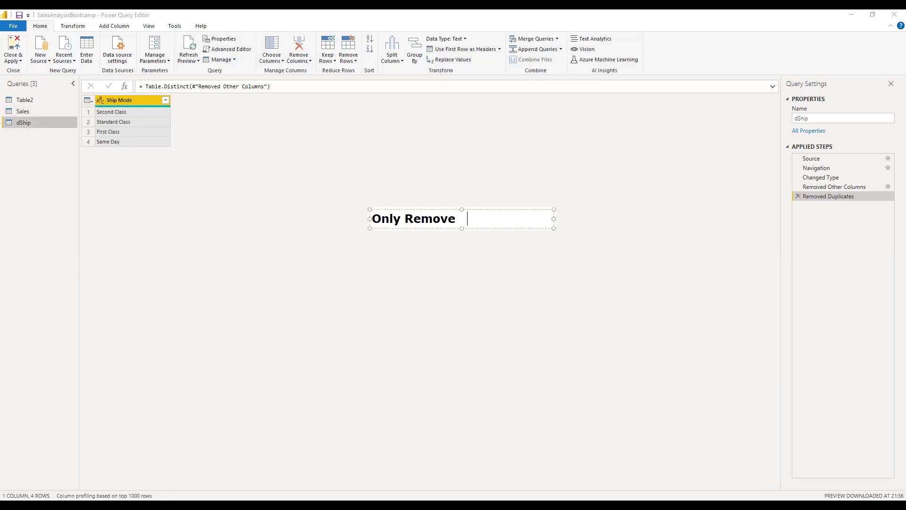
text(d)
text(uplic)
text(ated)
key(BackSpace)
key(BackSpace)
text(s on)
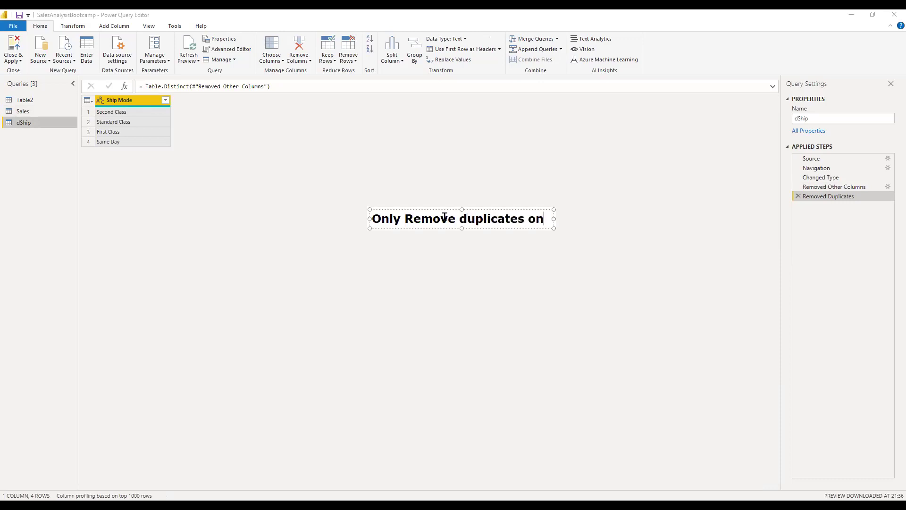
text( dimensi)
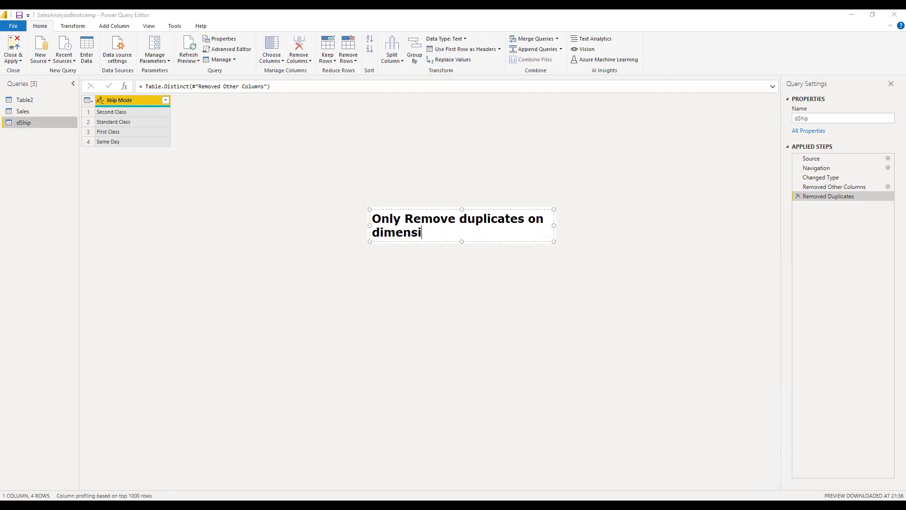
text(on table)
click(424, 128)
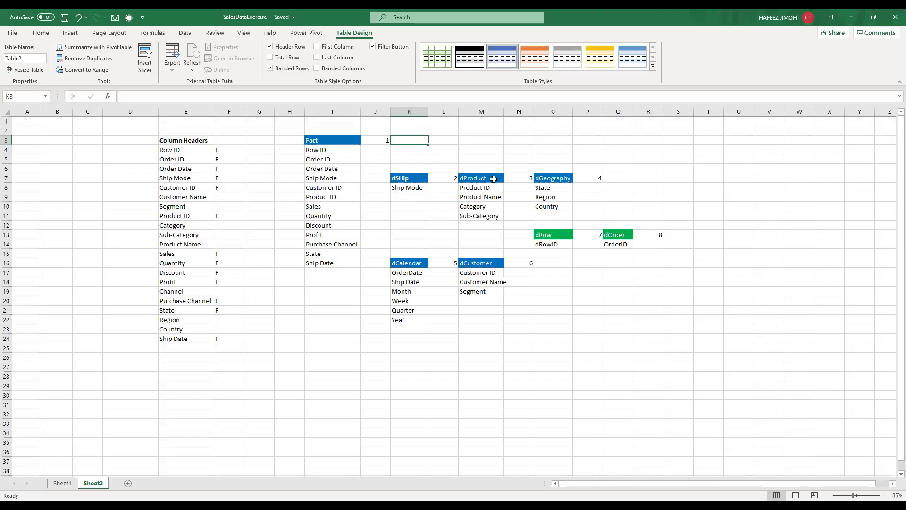
Step: Duplicate the Table2 query following the dProduct plan on Sheet2, keeping only Product ID, Category, Sub-Category and Product Name
click(493, 179)
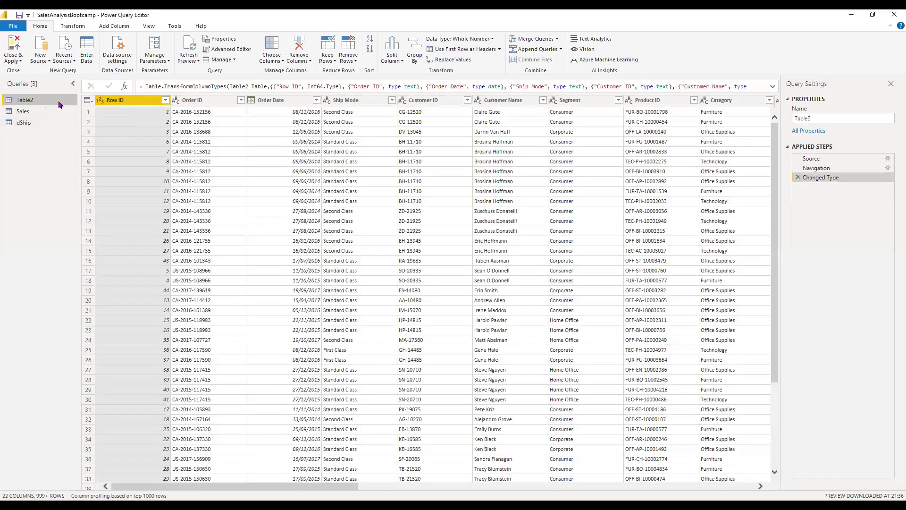
click(109, 175)
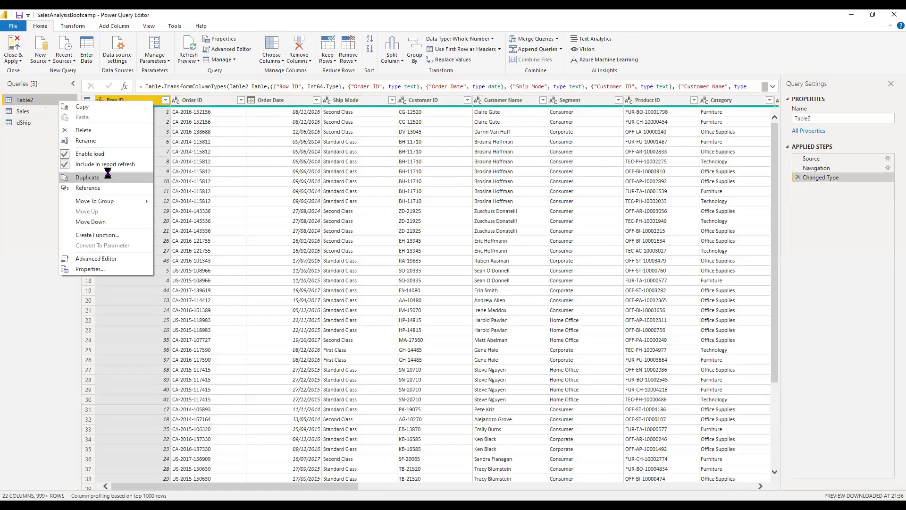
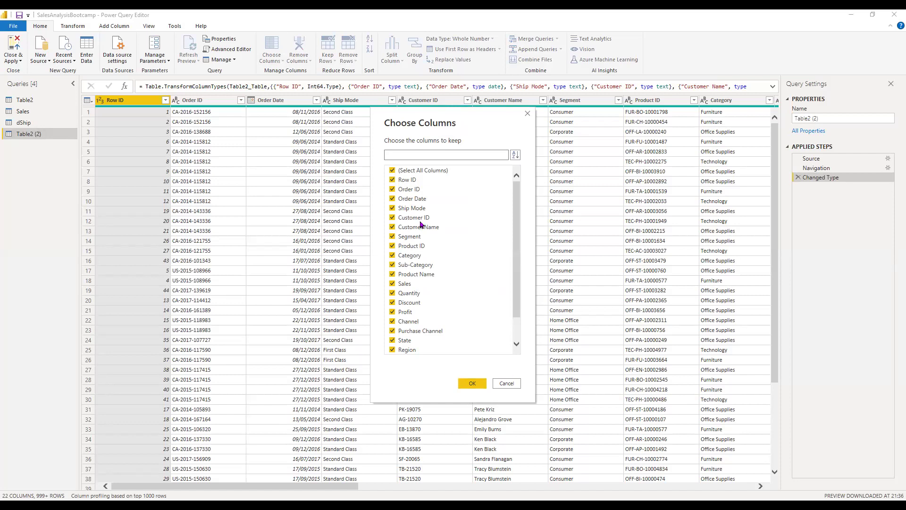
click(404, 246)
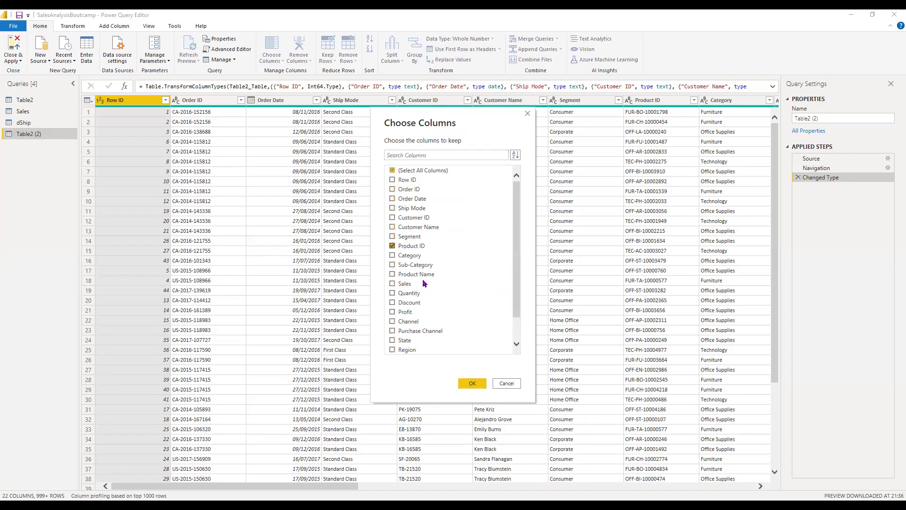
click(423, 273)
click(413, 264)
click(410, 257)
click(471, 386)
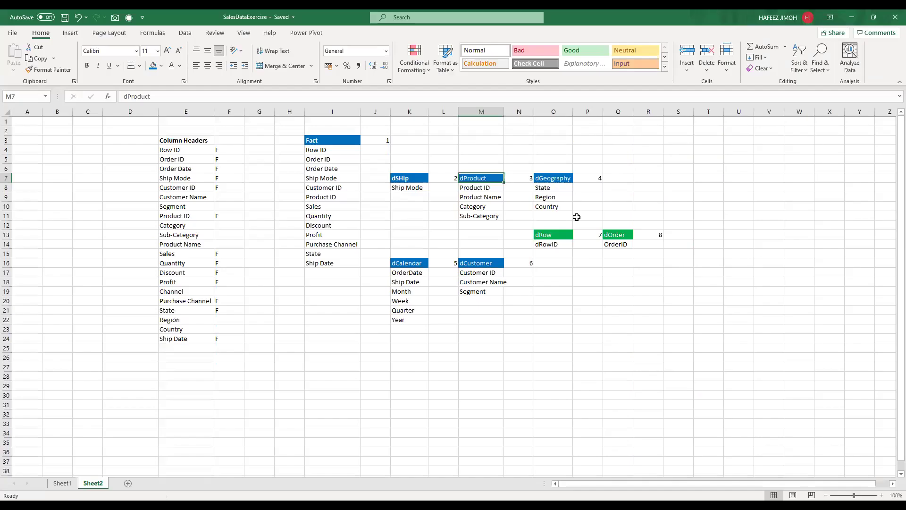
drag(481, 150, 481, 225)
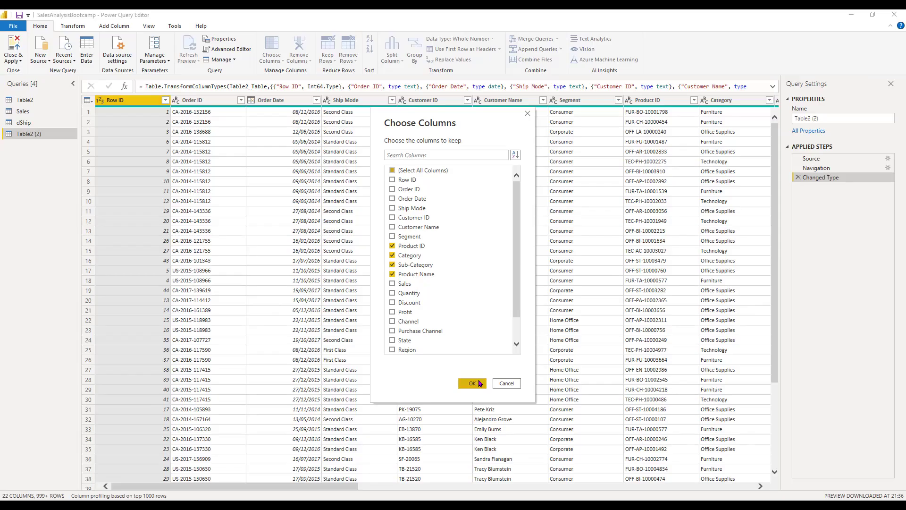
click(480, 383)
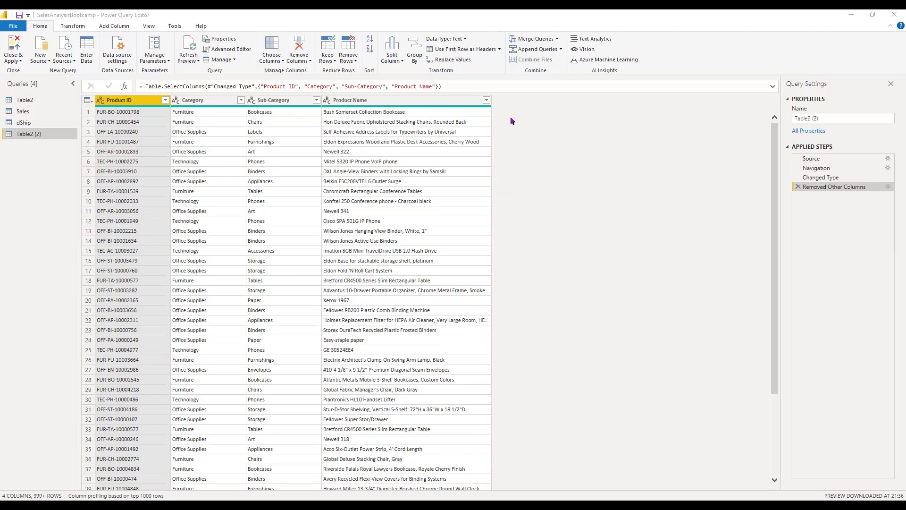
Step: Remove the duplicate rows from the Table2 (2) query based on its Product ID column
click(26, 111)
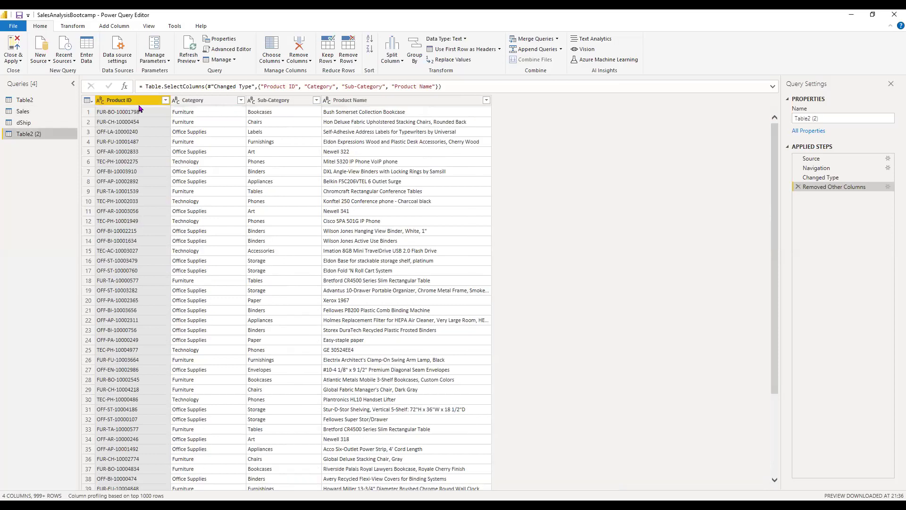
click(145, 106)
right_click(145, 106)
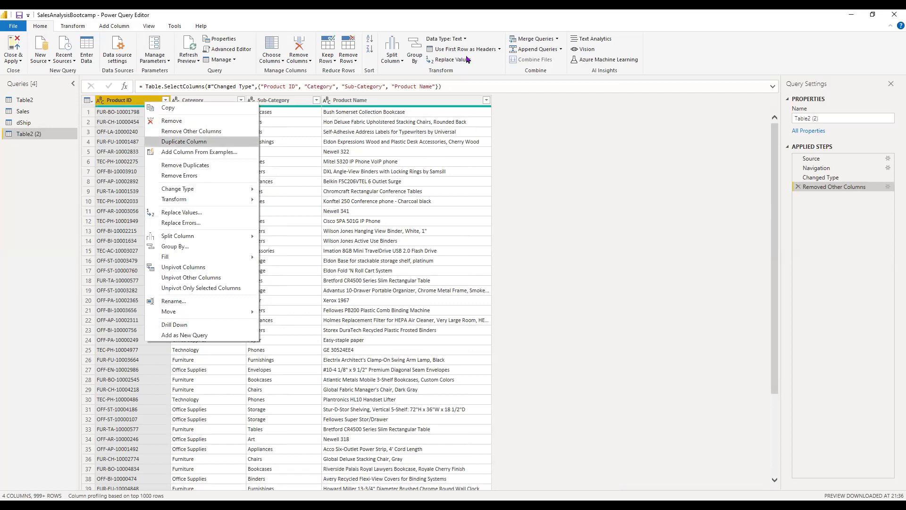
key(Down)
key(Down)
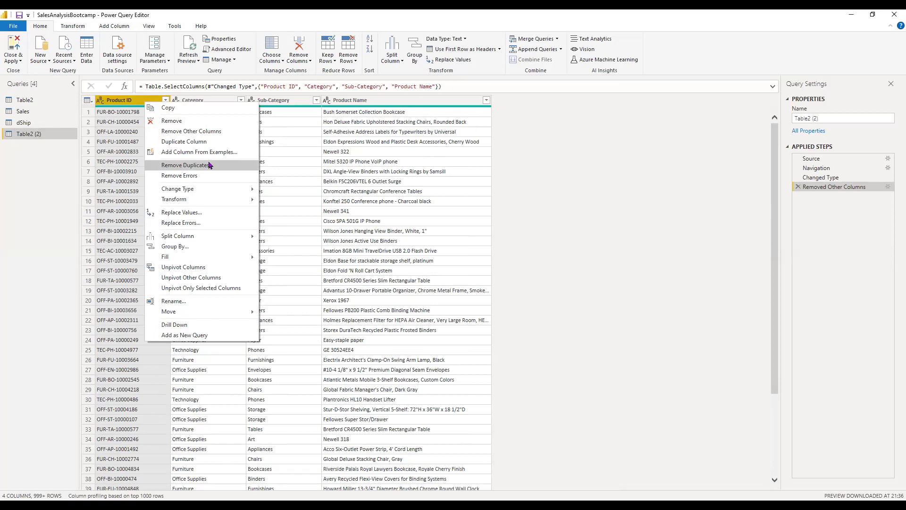
key(Escape)
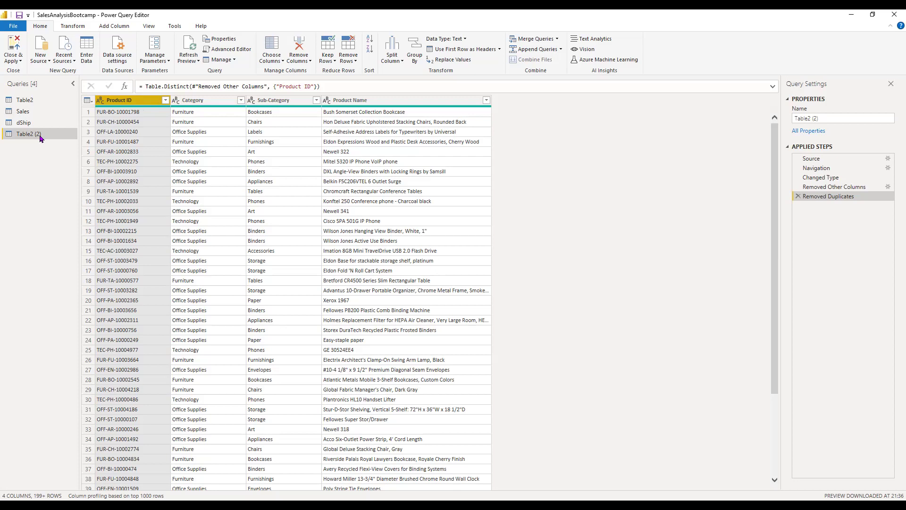
Step: Rename the Table2 (2) query as dProduct
double_click(57, 130)
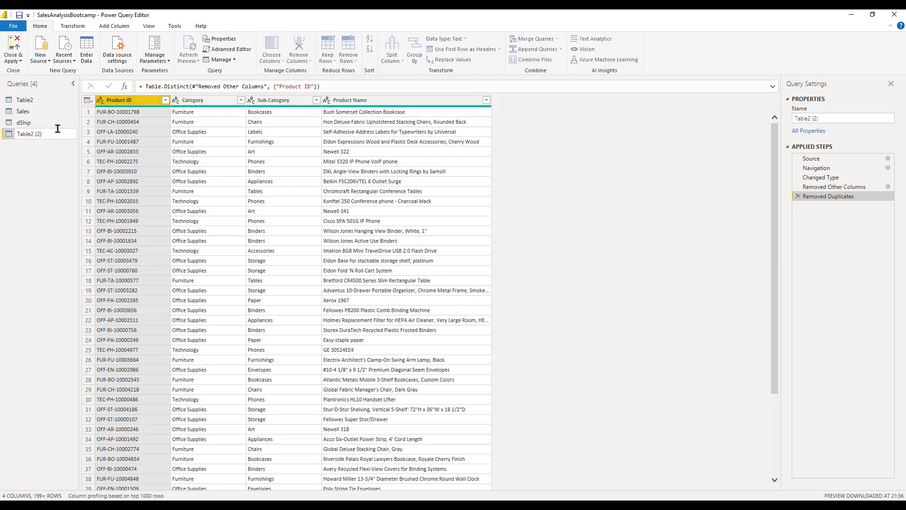
text(dProduct)
key(Return)
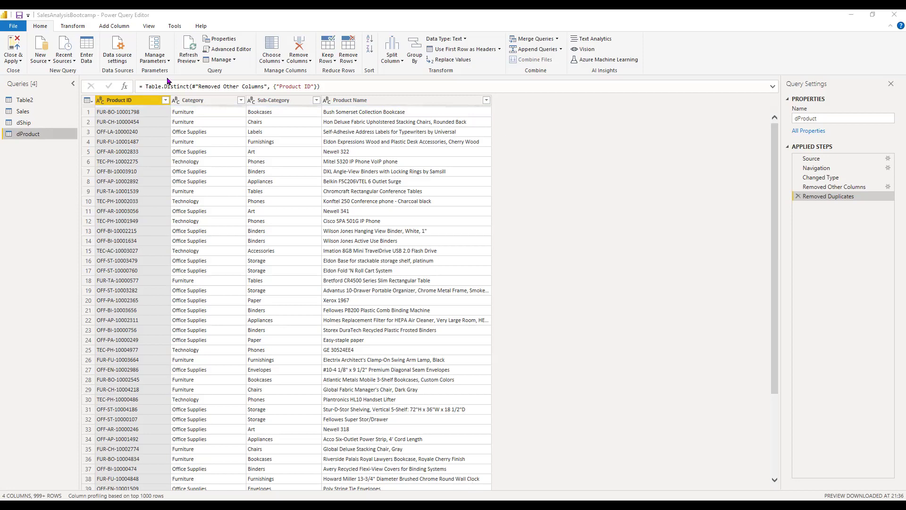
Step: Duplicate the Table2 query again and keep only the State, Region and Country columns in the copy
click(44, 101)
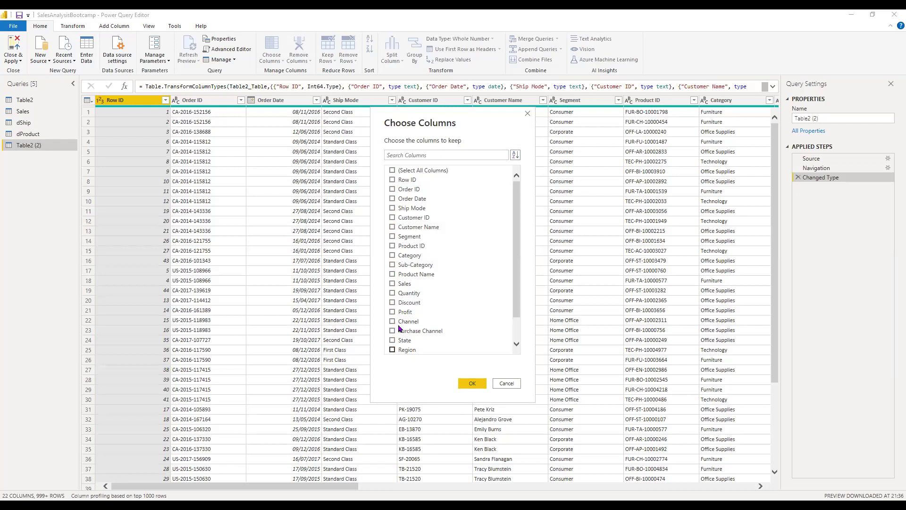
click(393, 340)
click(392, 349)
scroll(399, 349, down, 1)
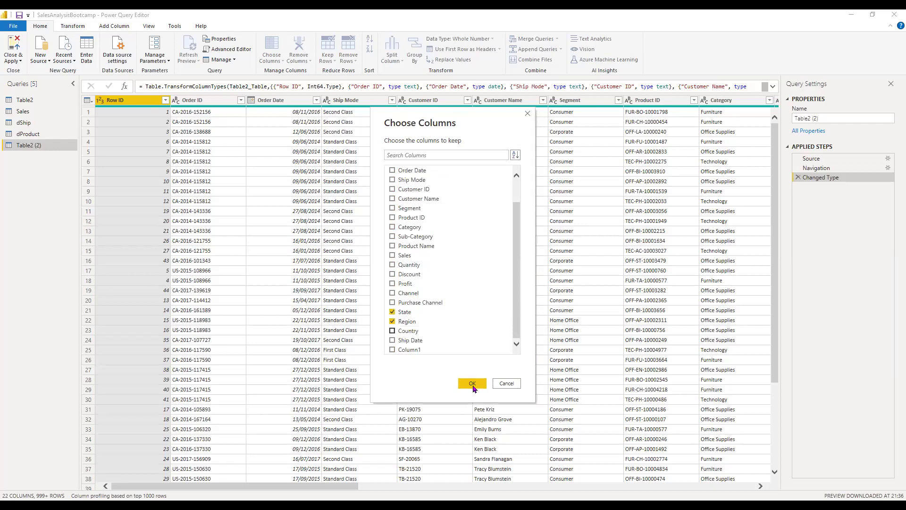
key(space)
key(Return)
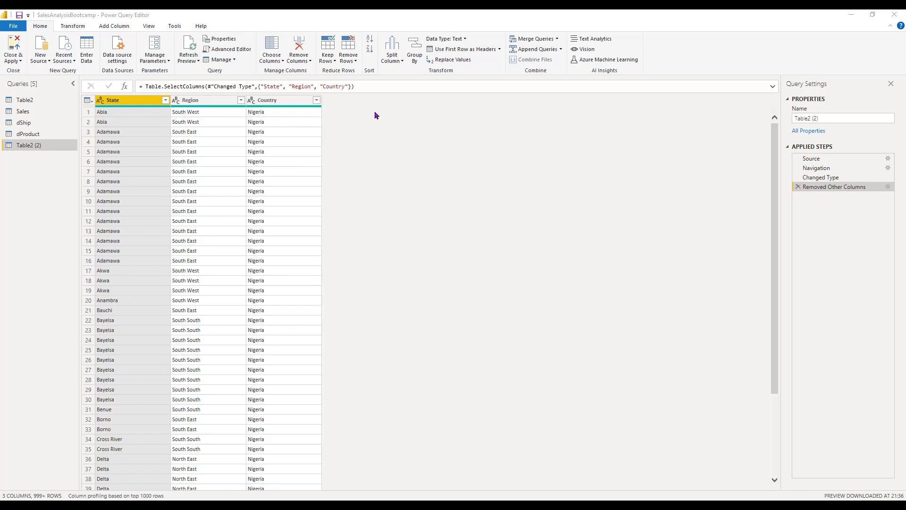
Step: Remove duplicate rows based on the State column and rename the query as dGeography
click(288, 105)
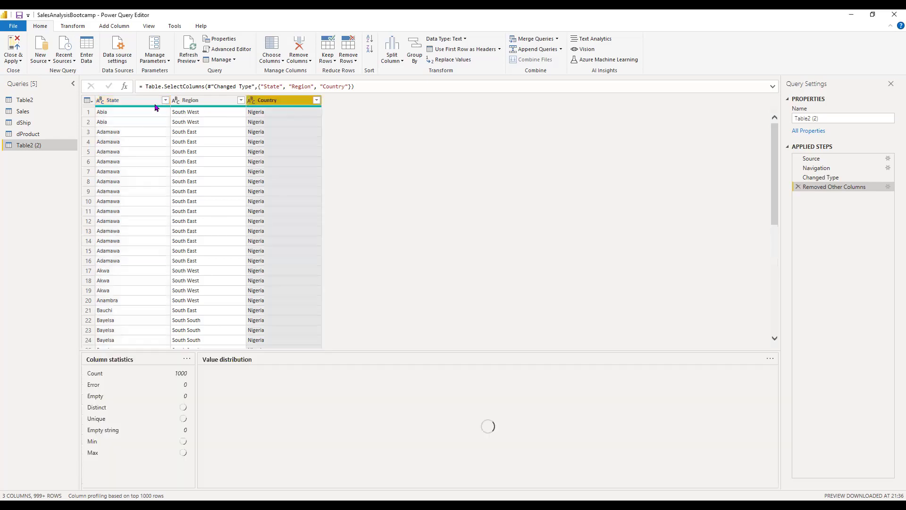
click(156, 105)
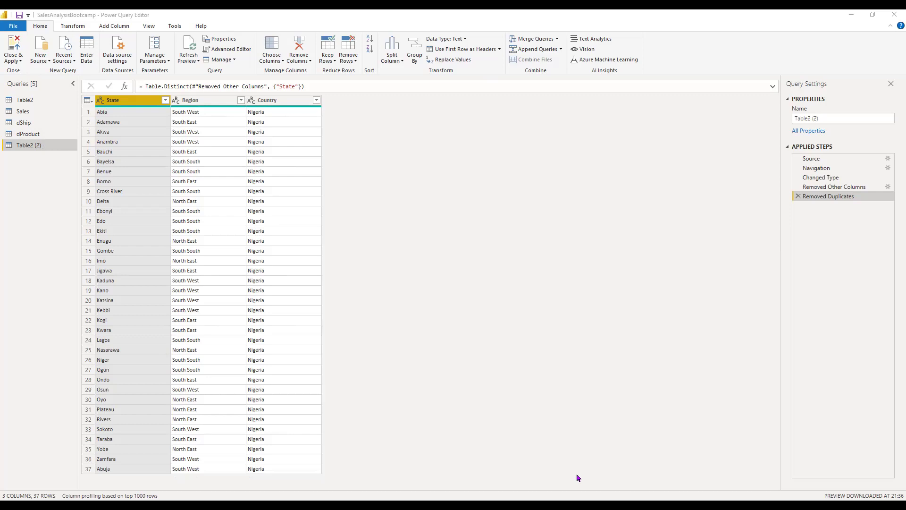
double_click(37, 145)
text(dGeography)
key(Return)
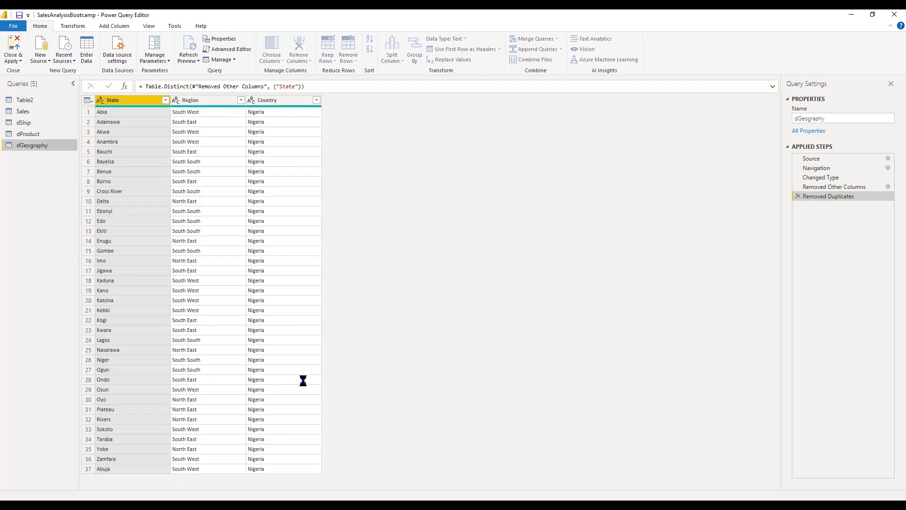
Step: Switch to the SalesDataExercise workbook and check the planned dCalendar and dCustomer columns on Sheet2
key(alt+Tab)
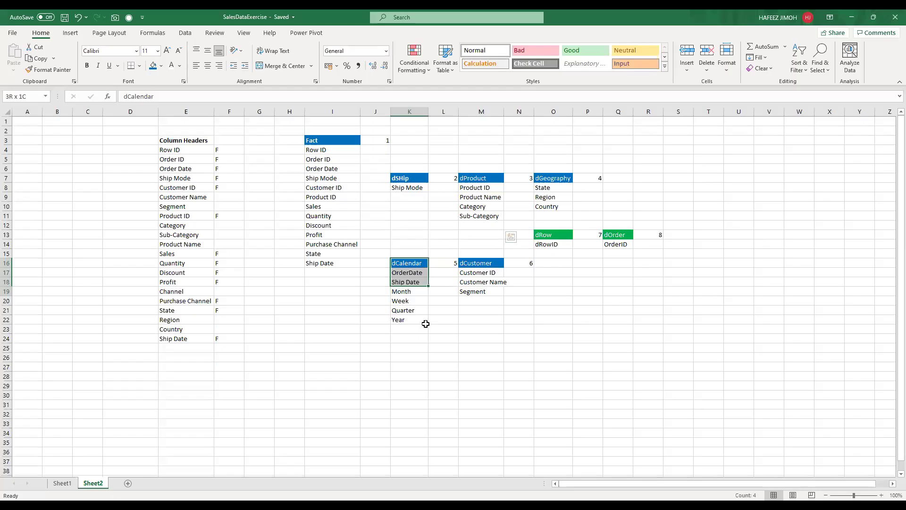
drag(425, 324, 426, 322)
drag(481, 253, 482, 282)
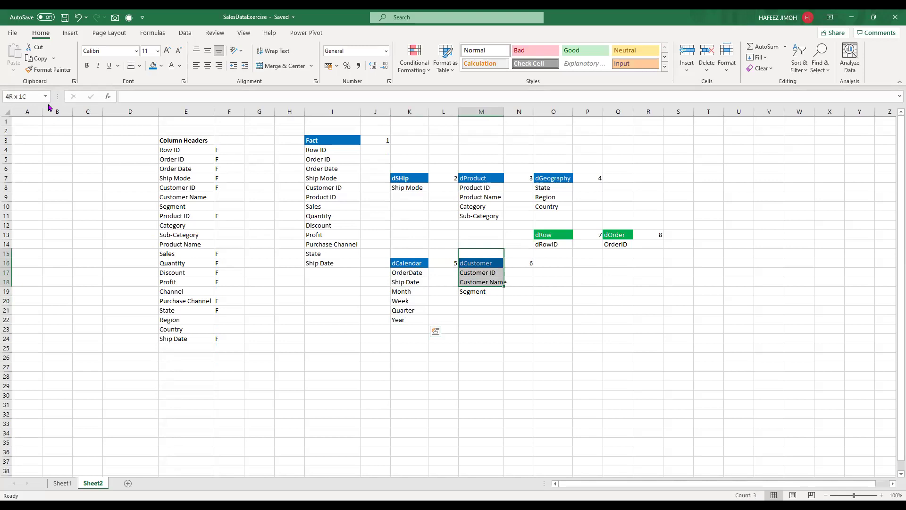
Step: Return to the Power Query Editor, duplicate the Table2 query and rename the copy as dCustomer
key(alt+Tab)
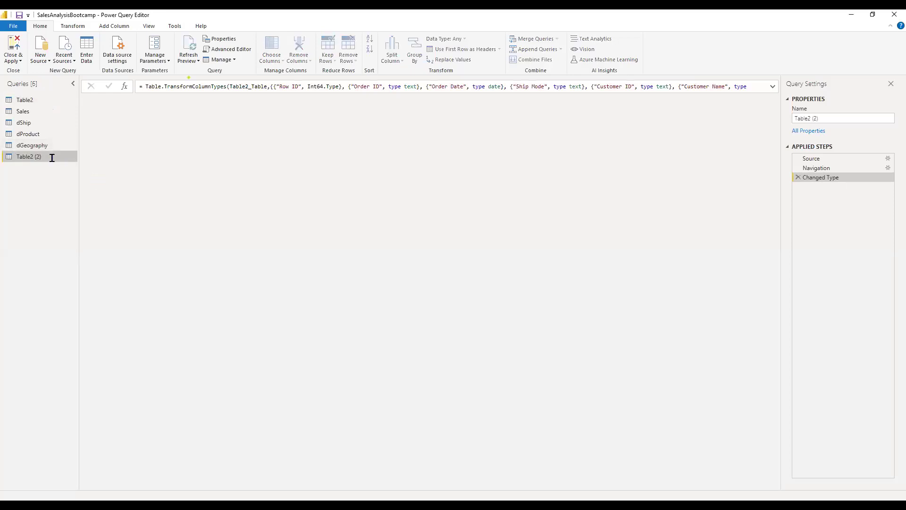
double_click(60, 158)
text(dCustomer)
key(Return)
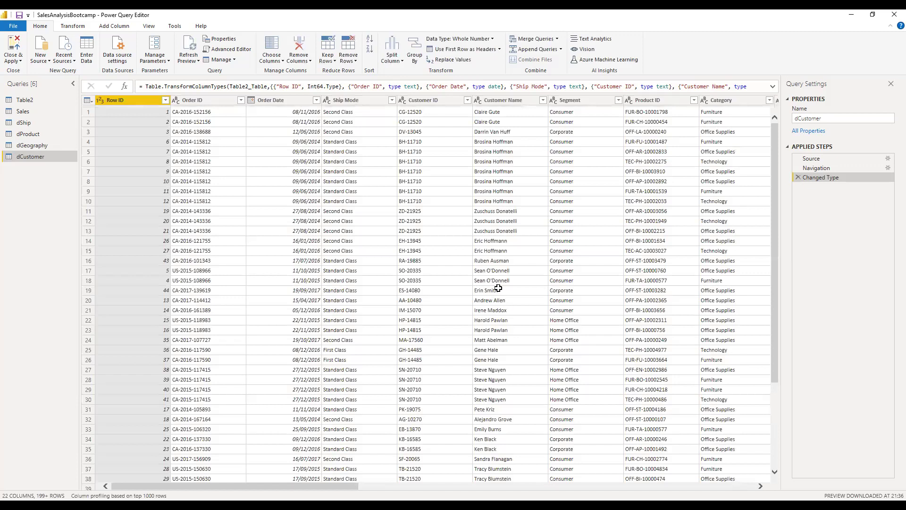
Step: Keep only the Row ID, Customer ID, Customer Name and Segment columns in dCustomer by removing all other columns
key(alt+Tab)
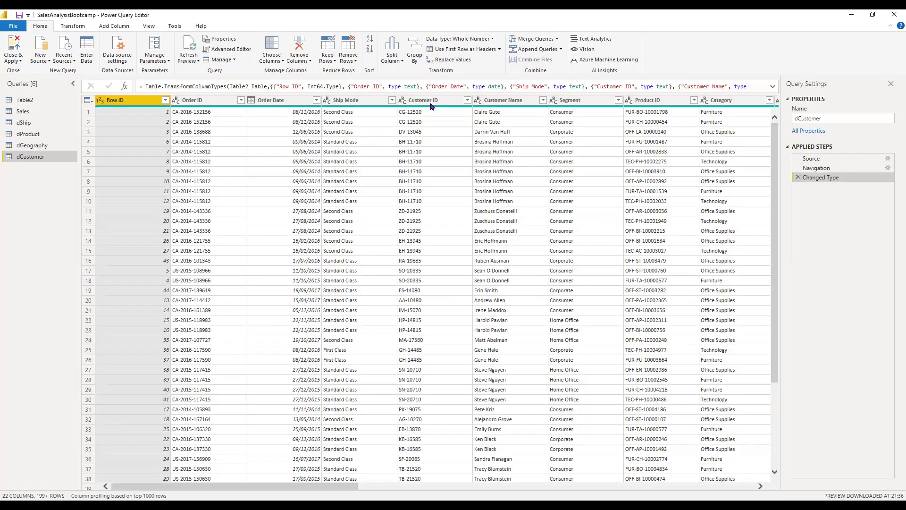
click(431, 103)
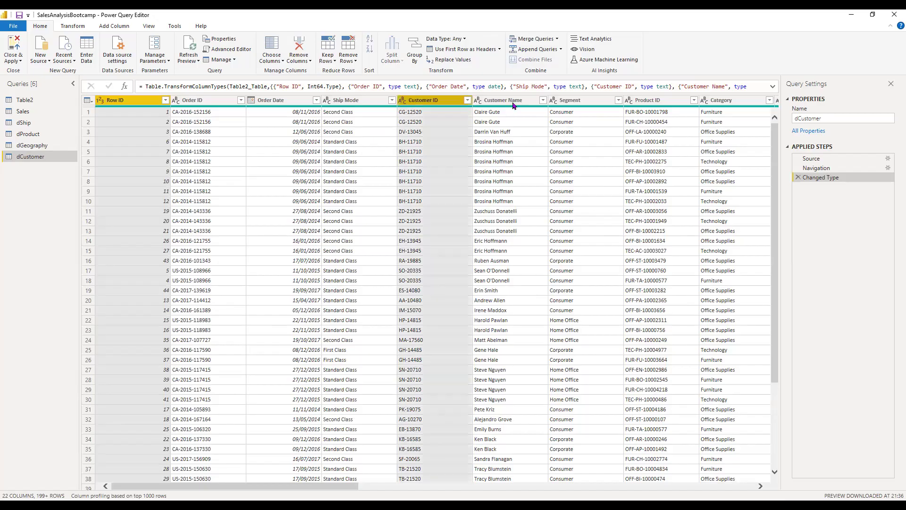
ctrl+click(578, 105)
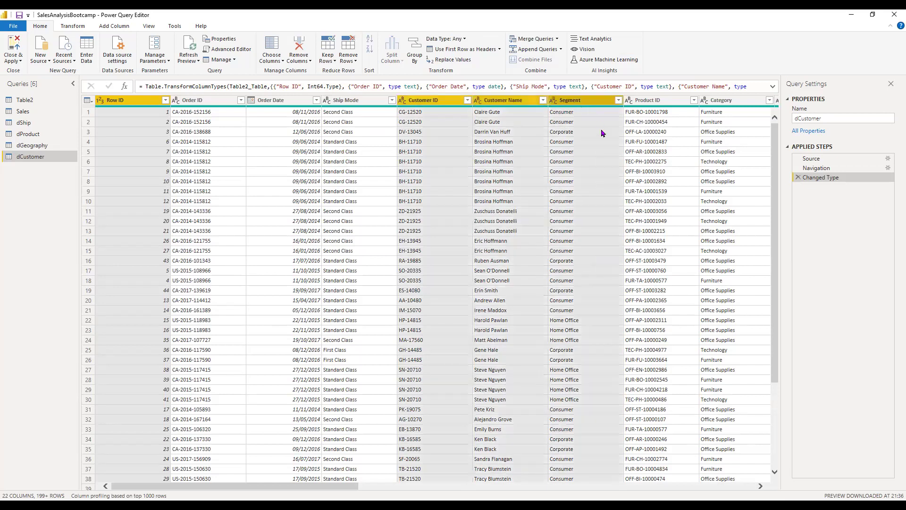
right_click(578, 101)
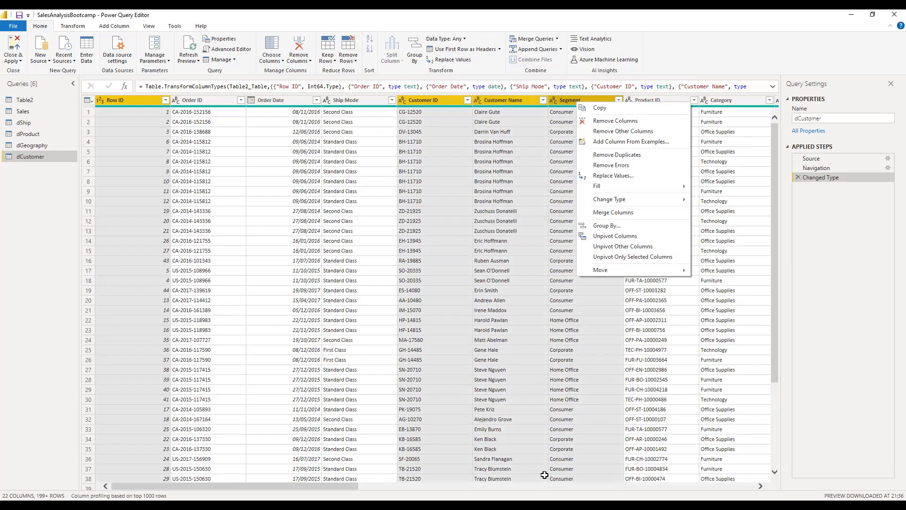
key(alt+Tab)
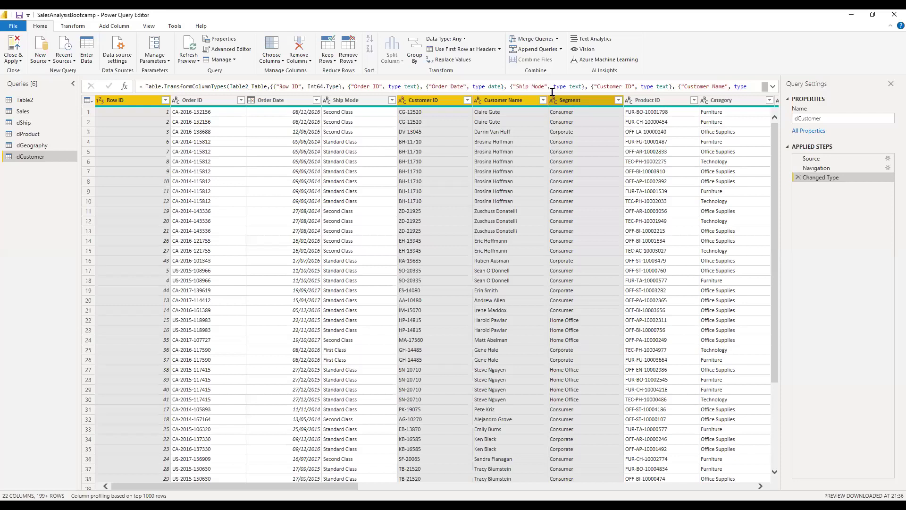
right_click(575, 105)
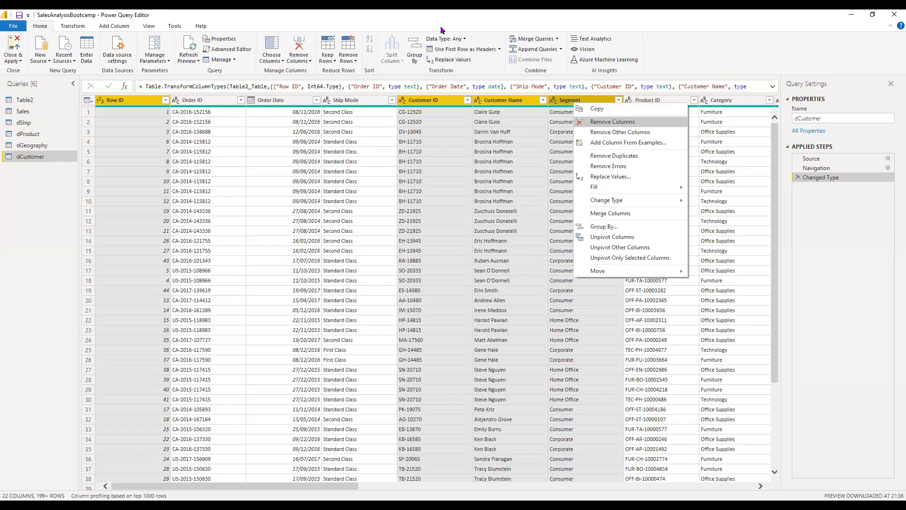
click(568, 104)
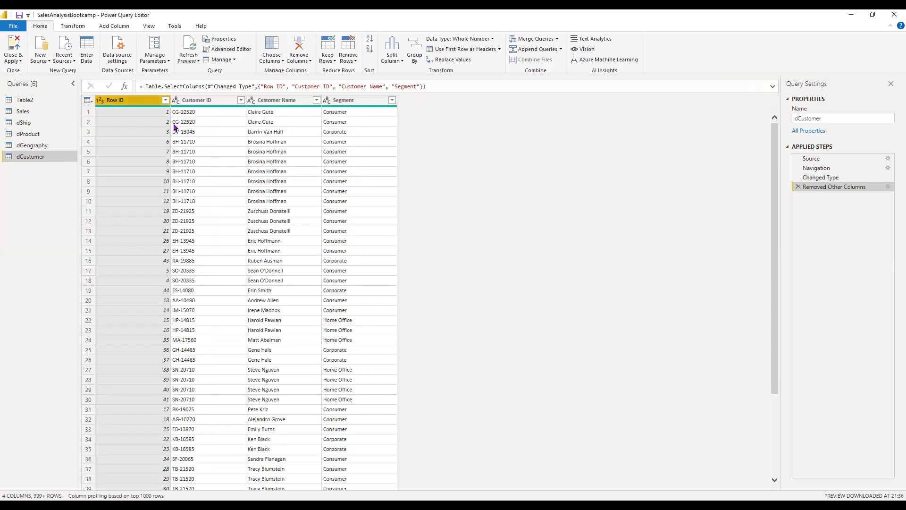
Step: Discard the column removals in dCustomer's applied steps, going back to the Changed Type step
key(Delete)
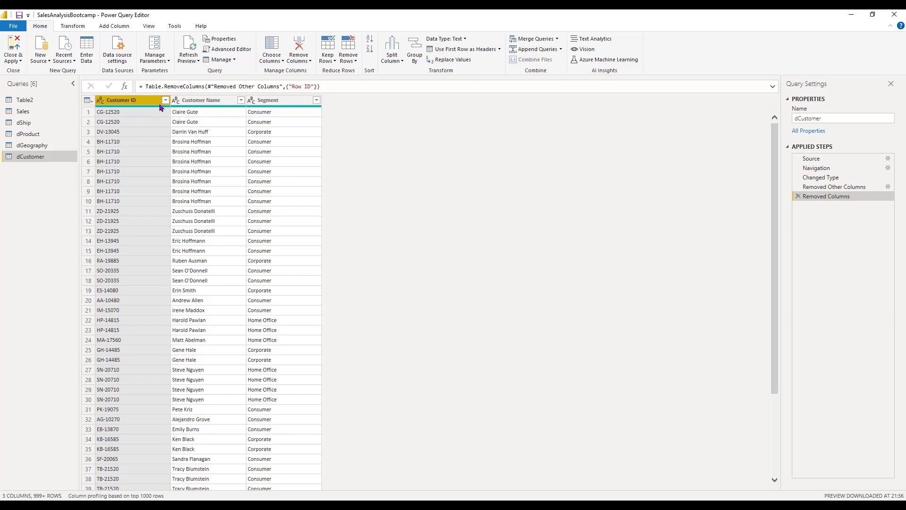
click(799, 197)
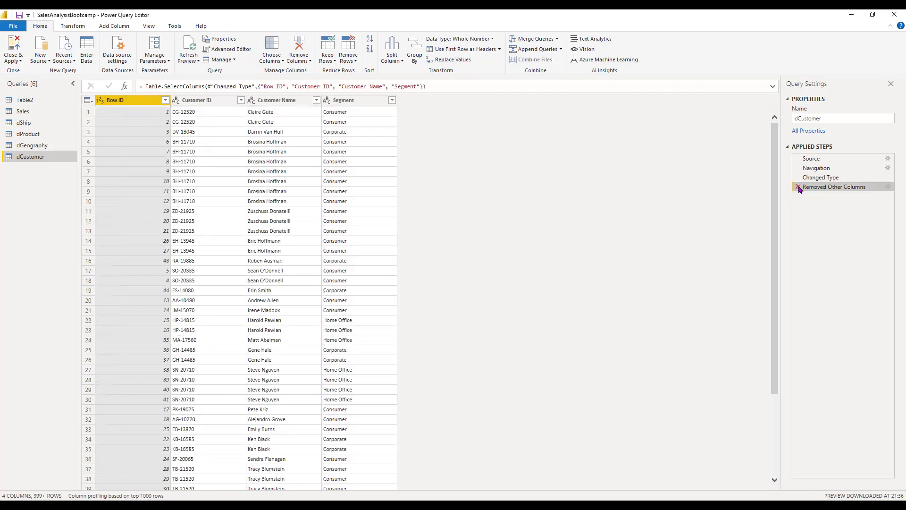
click(799, 187)
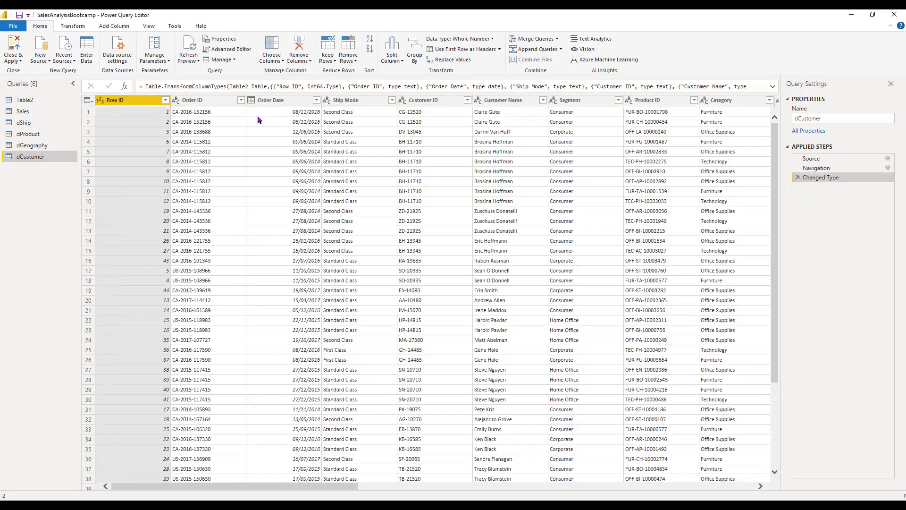
Step: Keep only the Customer ID, Customer Name and Segment columns in dCustomer and remove duplicate rows based on Customer ID
scroll(330, 108, right, 1)
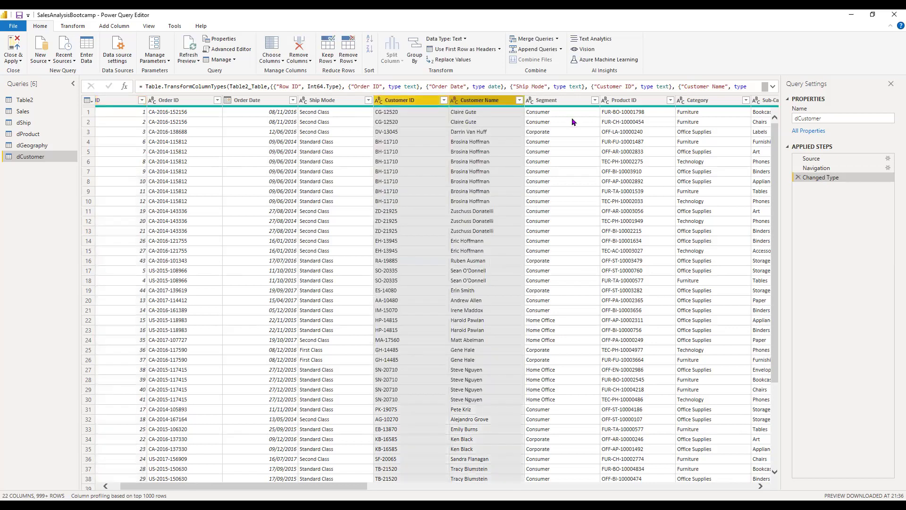
ctrl+click(579, 135)
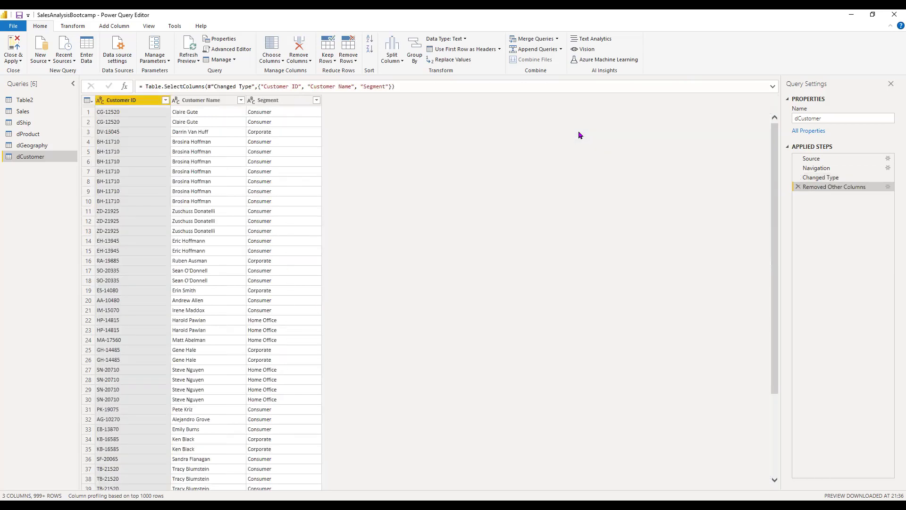
right_click(149, 106)
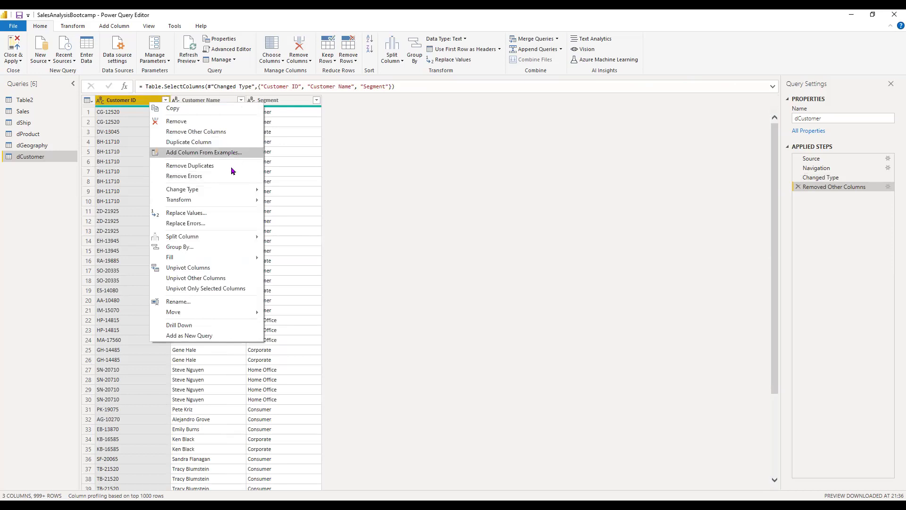
click(231, 166)
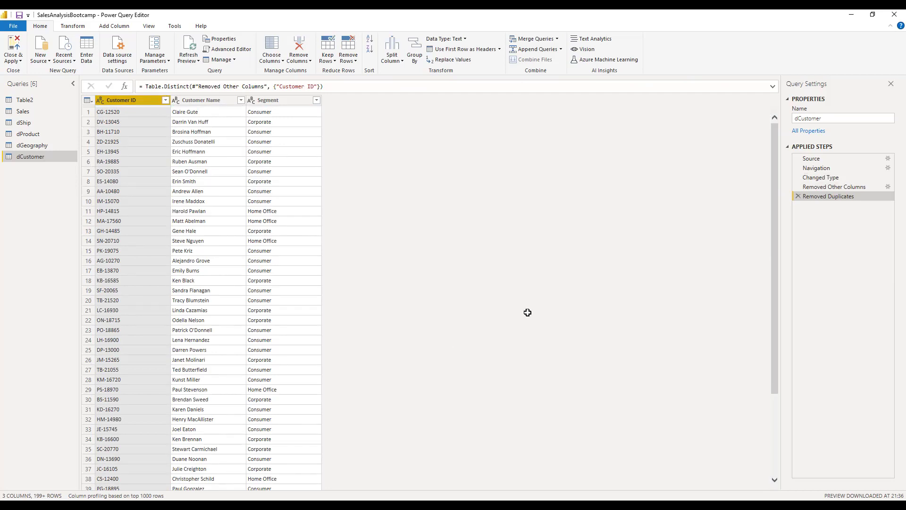
Step: Switch to the SalesDataExercise workbook and list dChannel, Channel and Purchase Channel in cells M24 to M26 of Sheet2
key(alt+Tab)
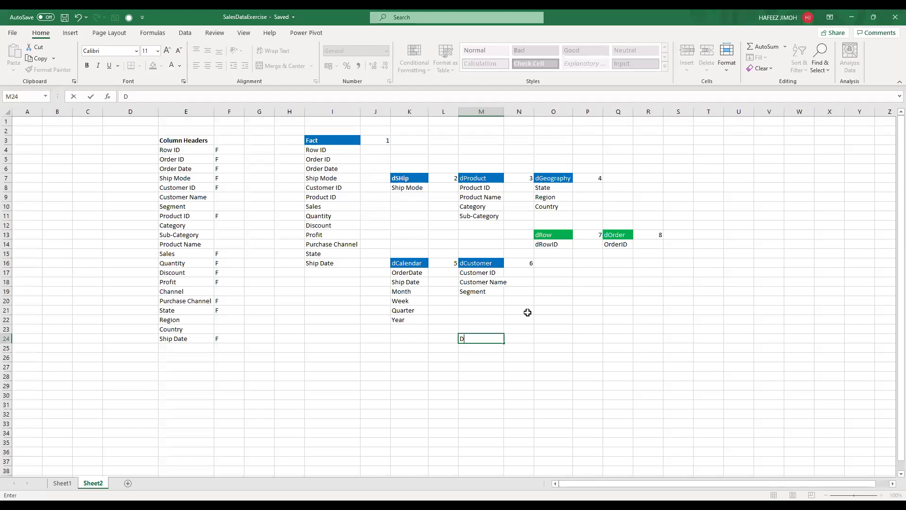
text(Channel)
key(Return)
text(C)
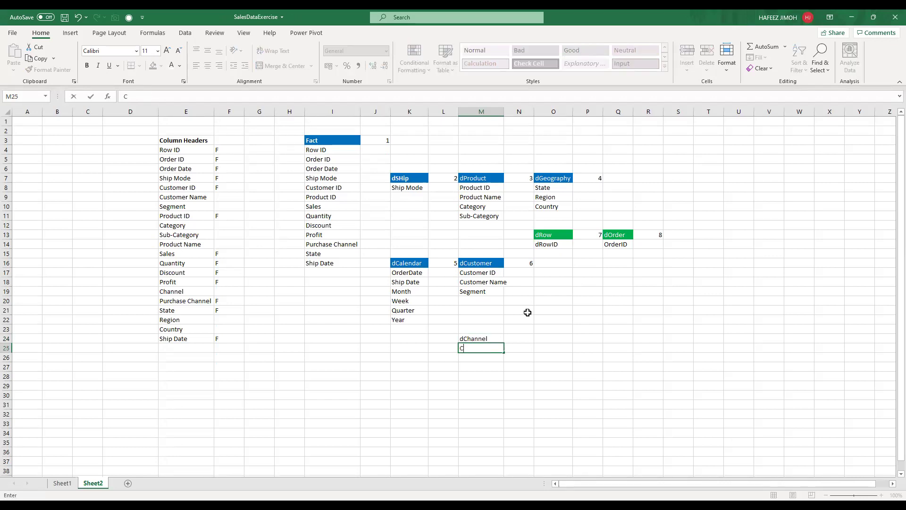
text(hannel)
text(l)
key(Return)
text(P)
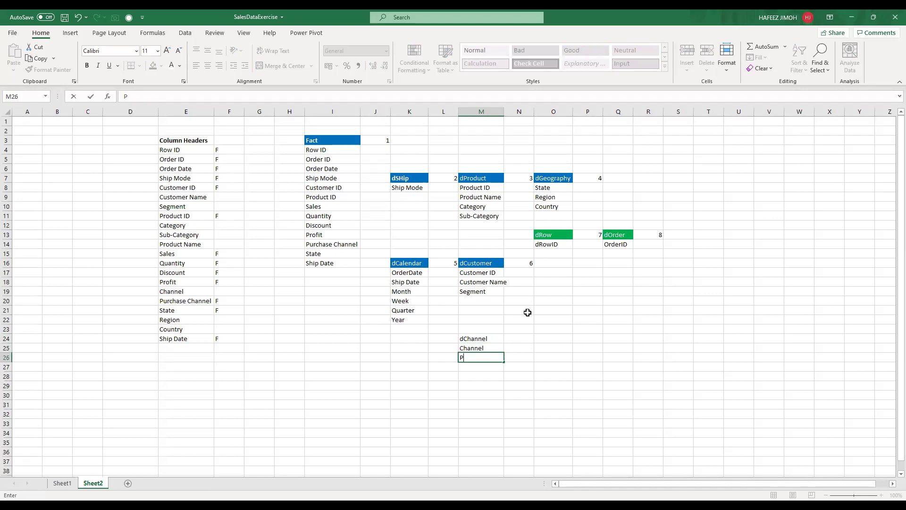
text(urchase CHannel)
key(Return)
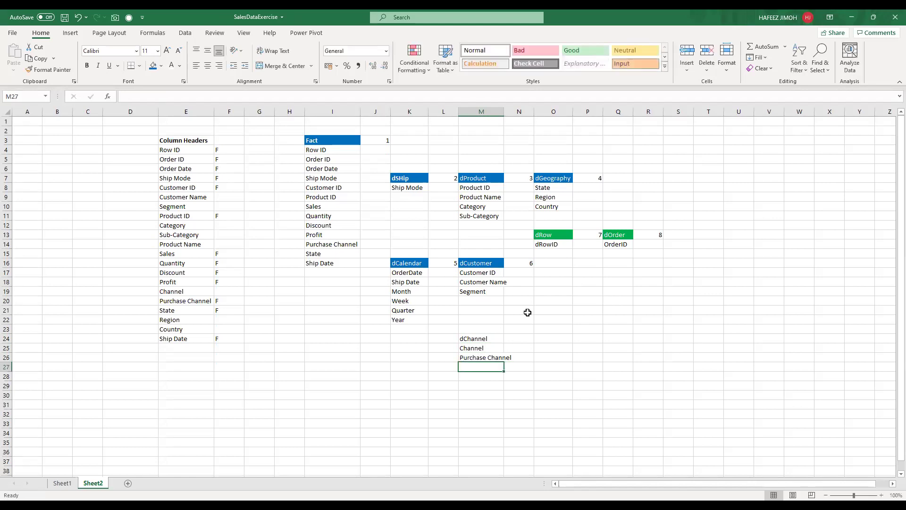
Step: Return to the Power Query Editor, duplicate the Table2 query and rename the copy as dChannel
key(alt+Tab)
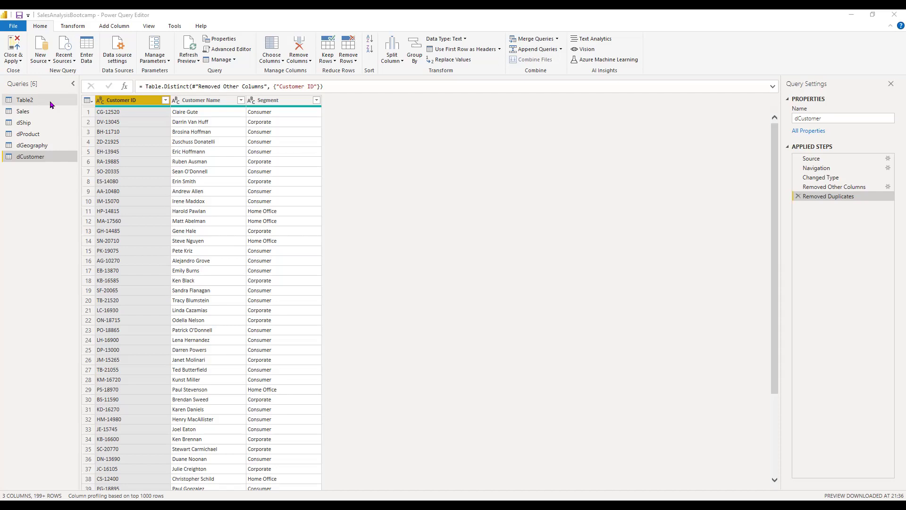
right_click(52, 104)
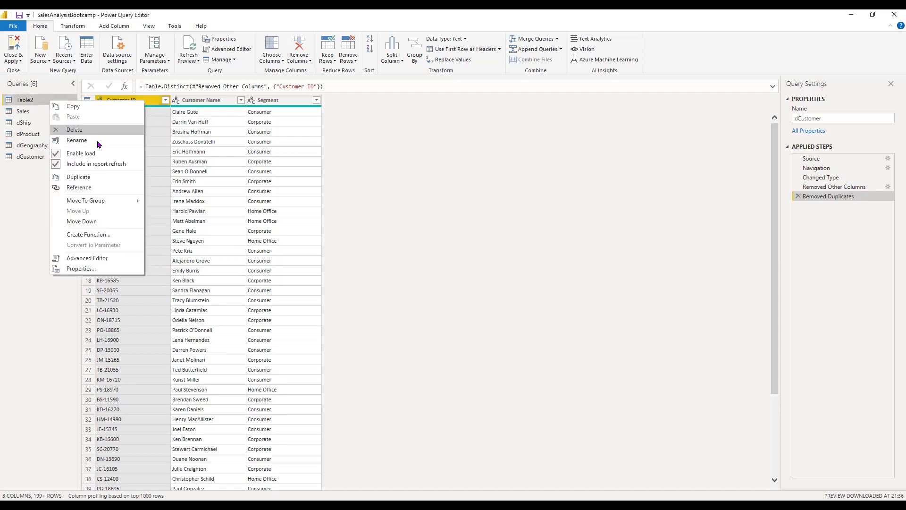
click(111, 181)
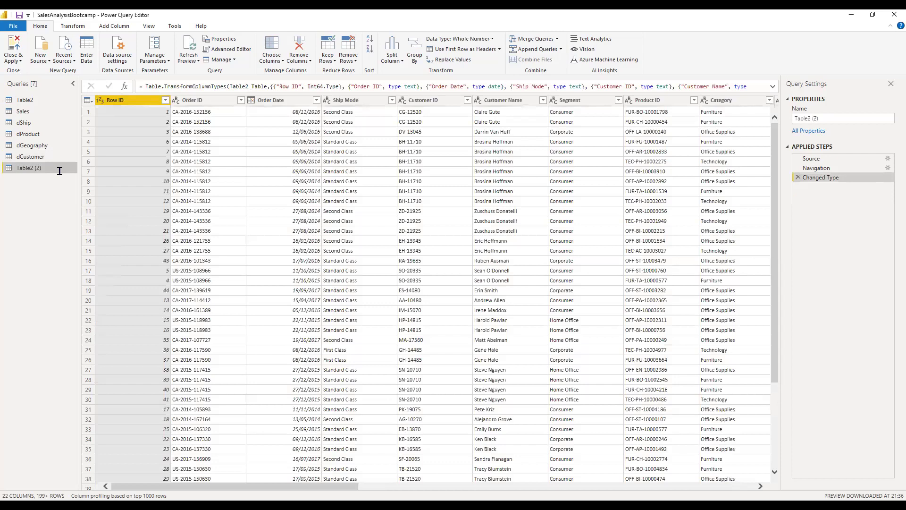
double_click(59, 171)
text(dChann)
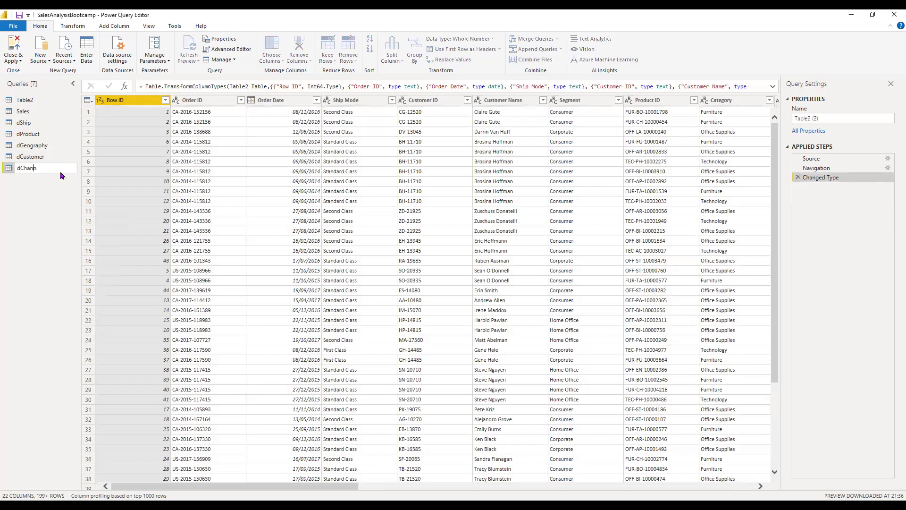
text(el)
key(Return)
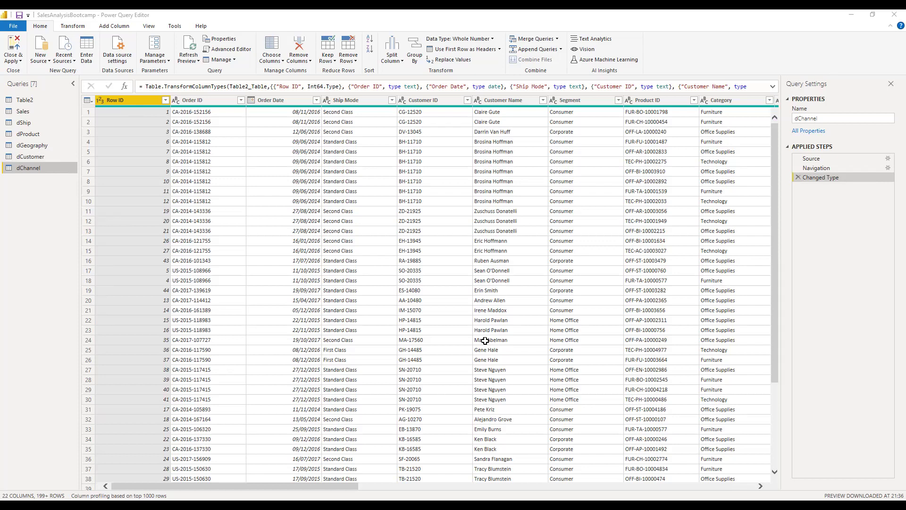
Step: Format the dChannel heading in cell M24 of the workbook with blue fill and white text, and return to the Power Query Editor
key(alt+Tab)
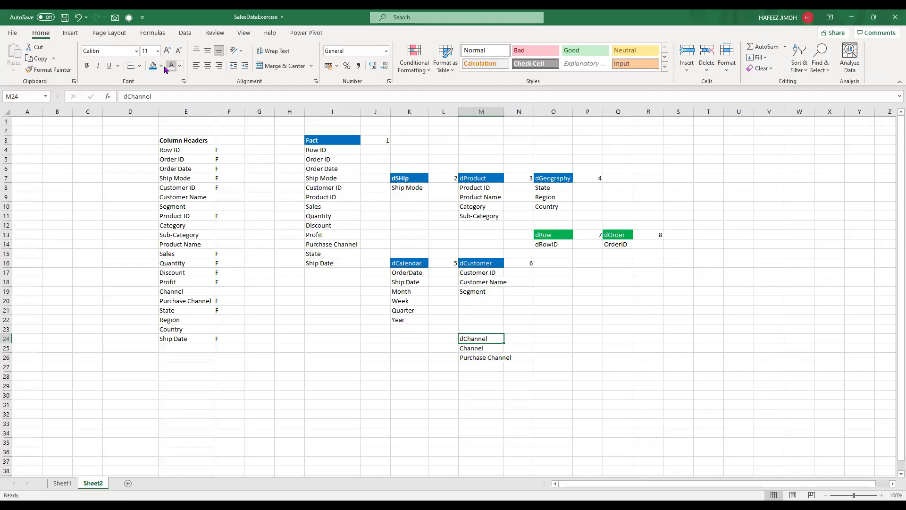
click(153, 69)
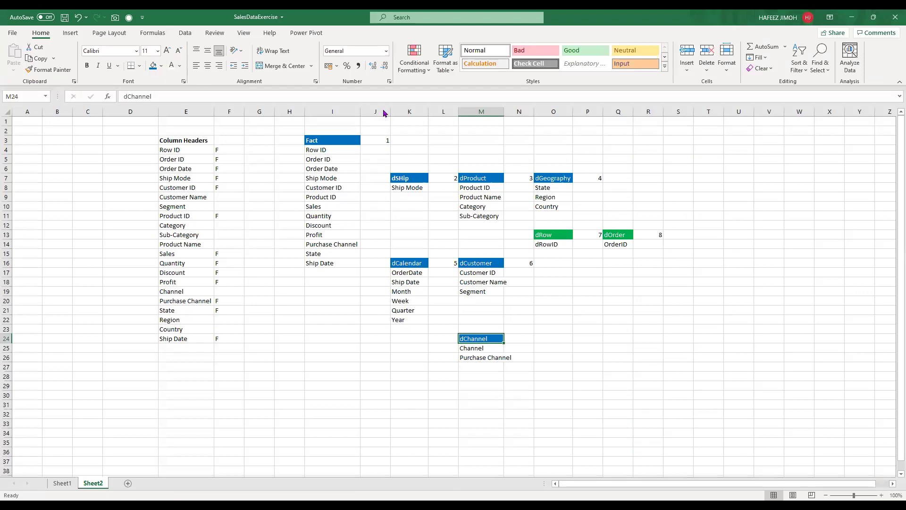
key(alt+Tab)
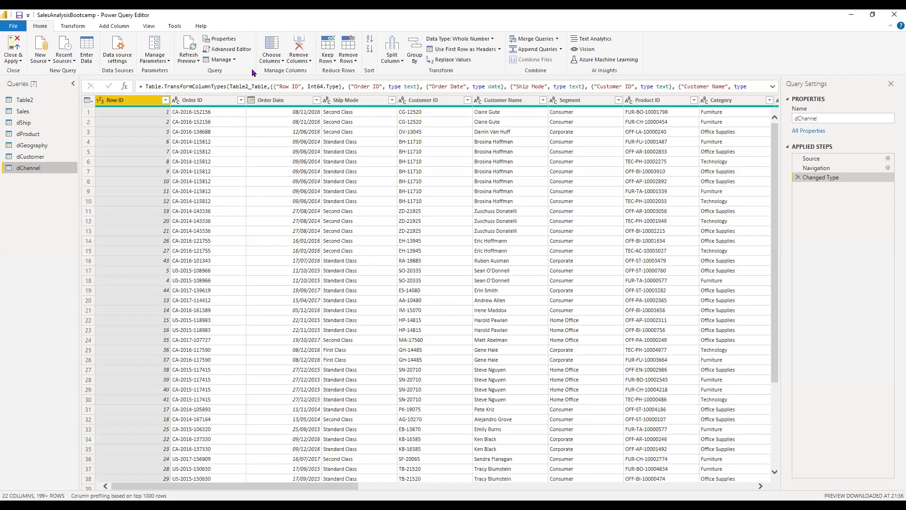
Step: Keep only the Channel and Purchase Channel columns in dChannel by removing all other columns
click(271, 58)
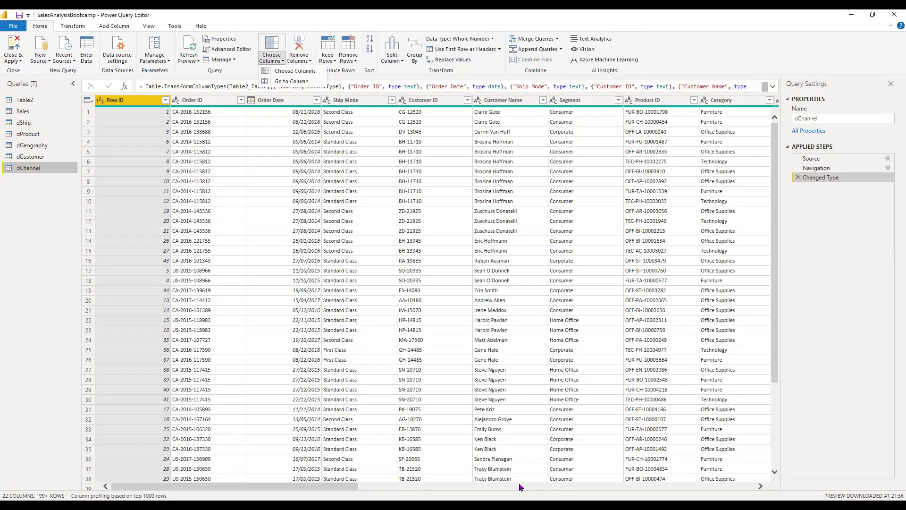
click(578, 487)
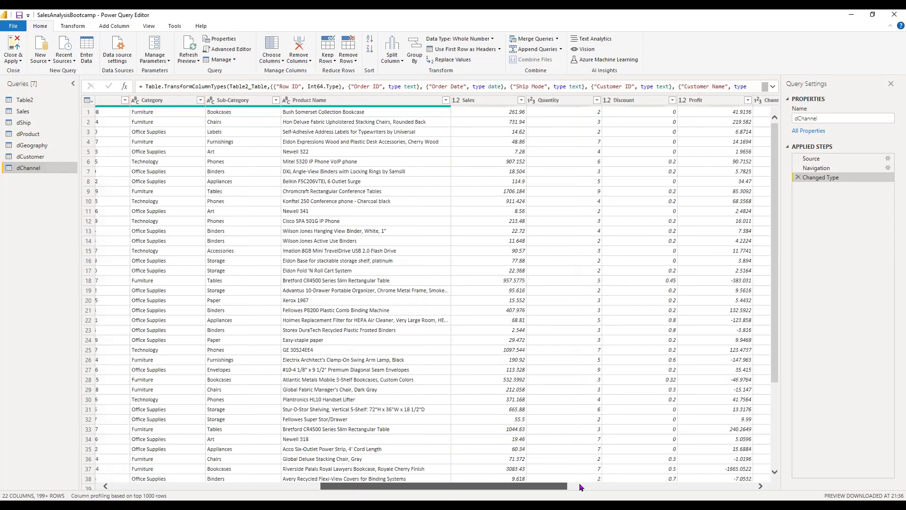
click(665, 486)
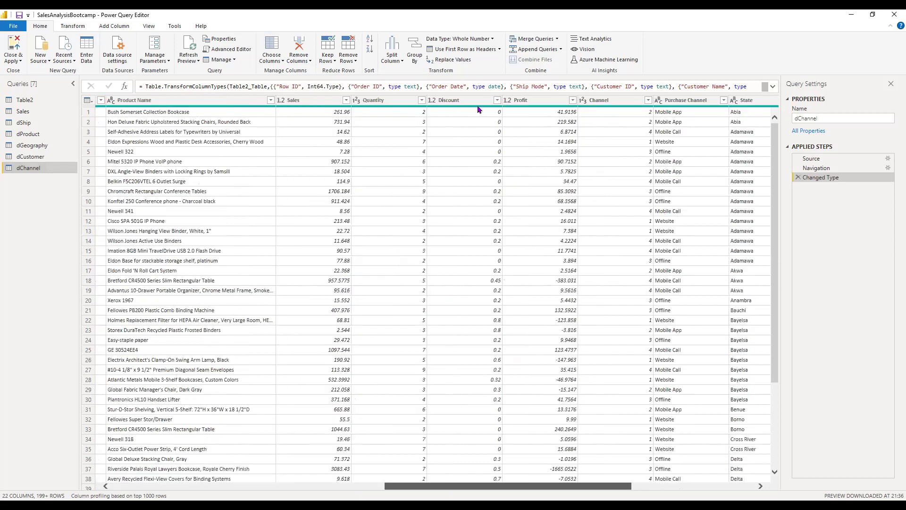
scroll(472, 101, right, 3)
click(504, 100)
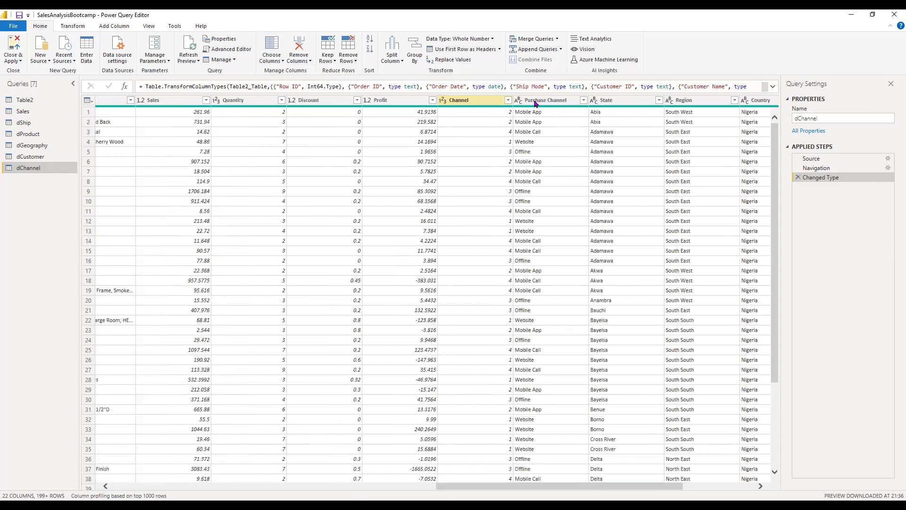
ctrl+click(536, 101)
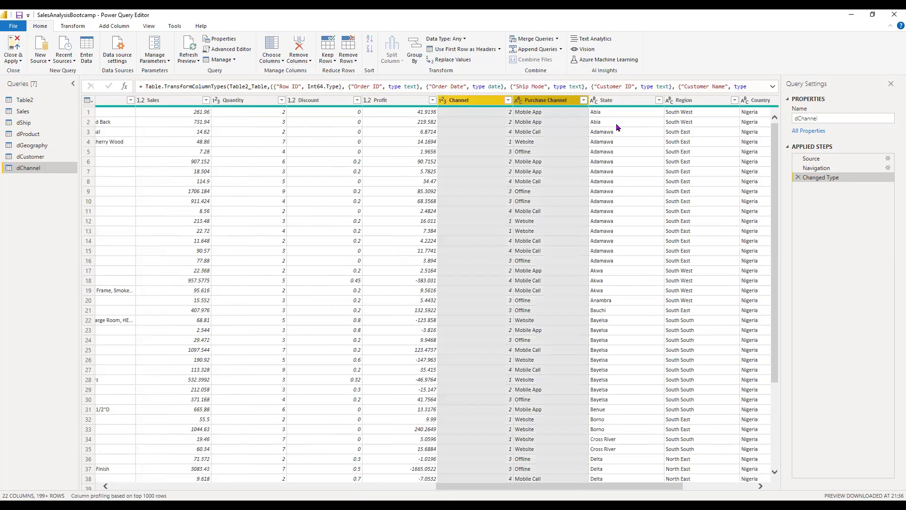
right_click(538, 100)
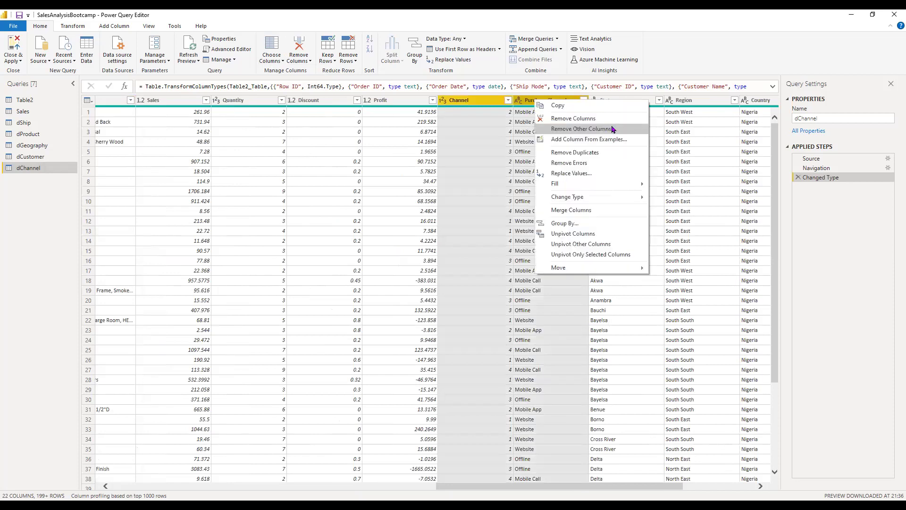
click(612, 129)
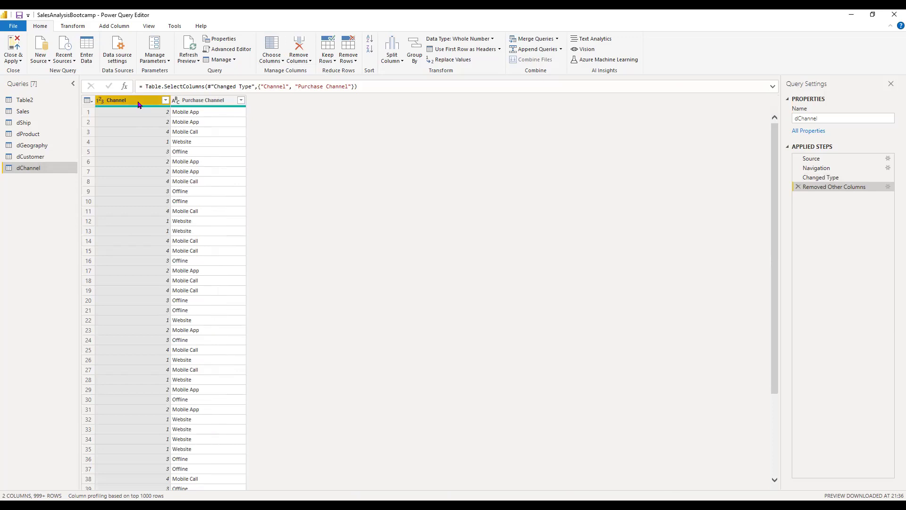
Step: Remove duplicate rows from dChannel based on the Channel column
right_click(153, 101)
click(201, 162)
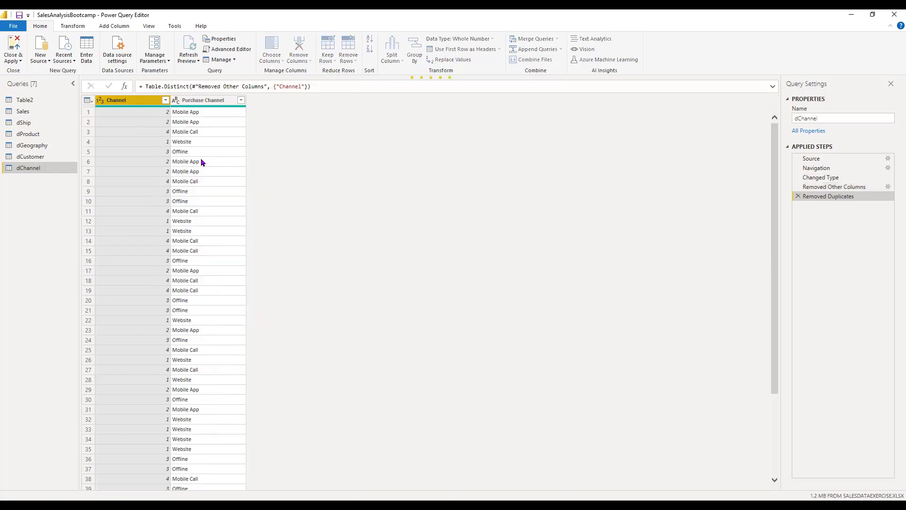
click(48, 100)
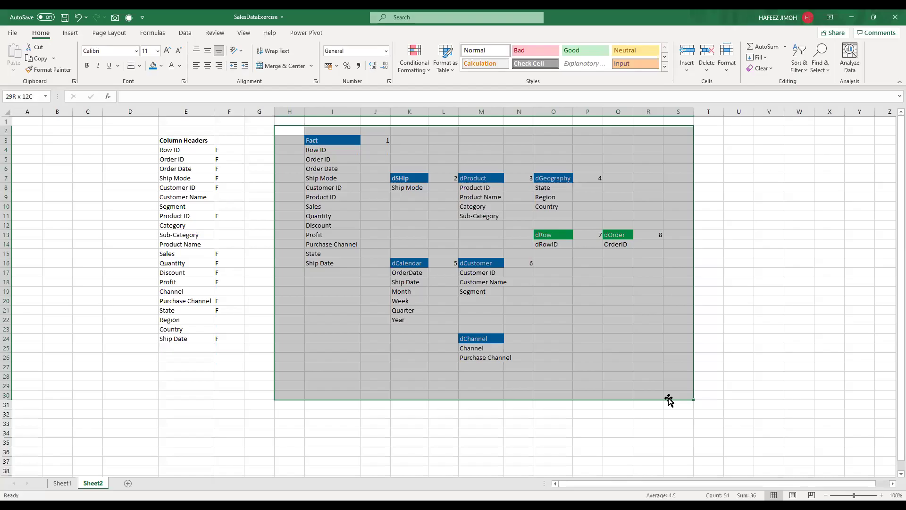
Step: Switch to the SalesDataExercise workbook and review the planned table layout on Sheet2, especially the dRow and dOrder tables
drag(669, 399, 669, 400)
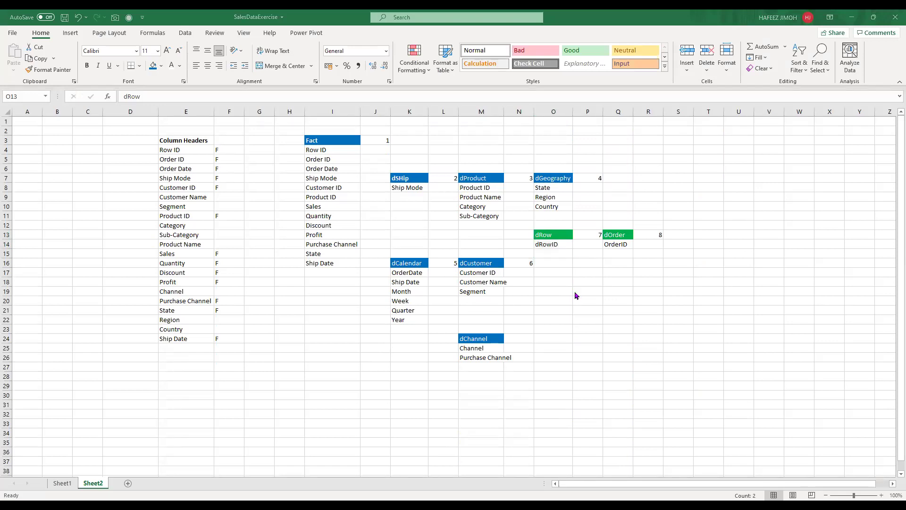
drag(558, 227, 559, 259)
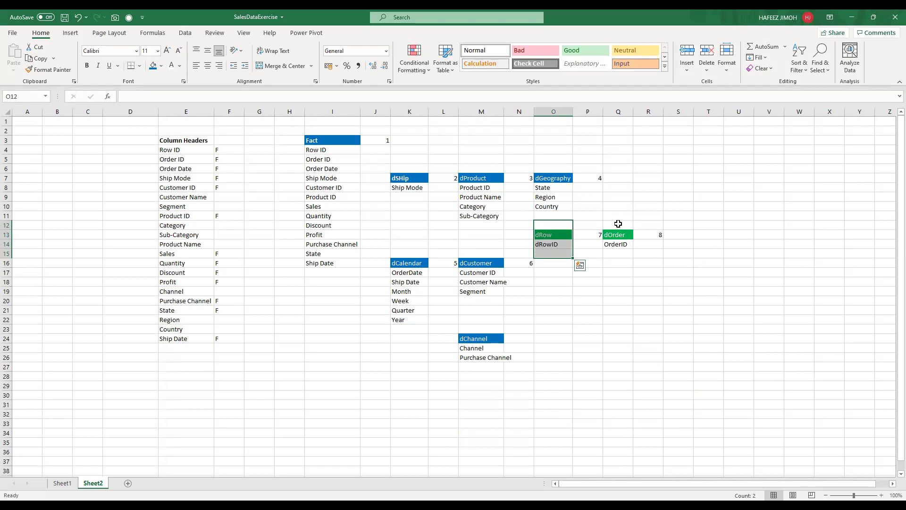
drag(620, 222, 630, 258)
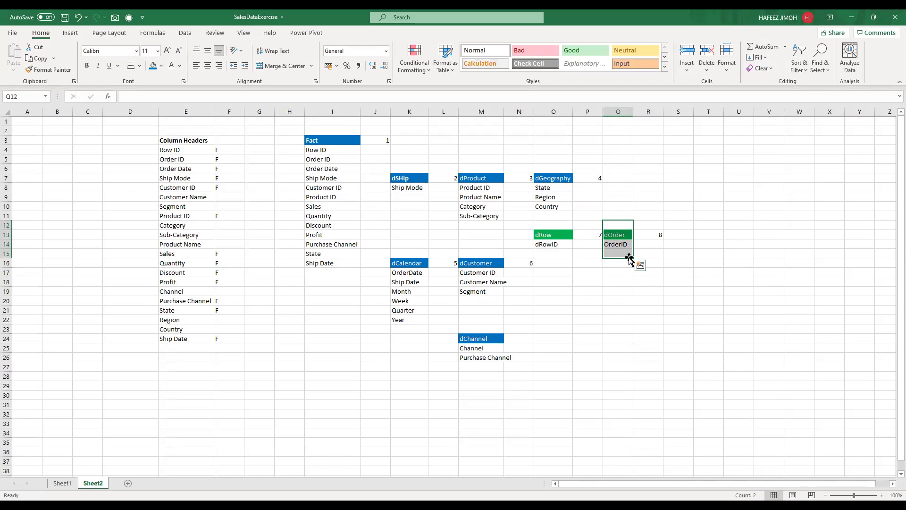
drag(538, 226, 677, 293)
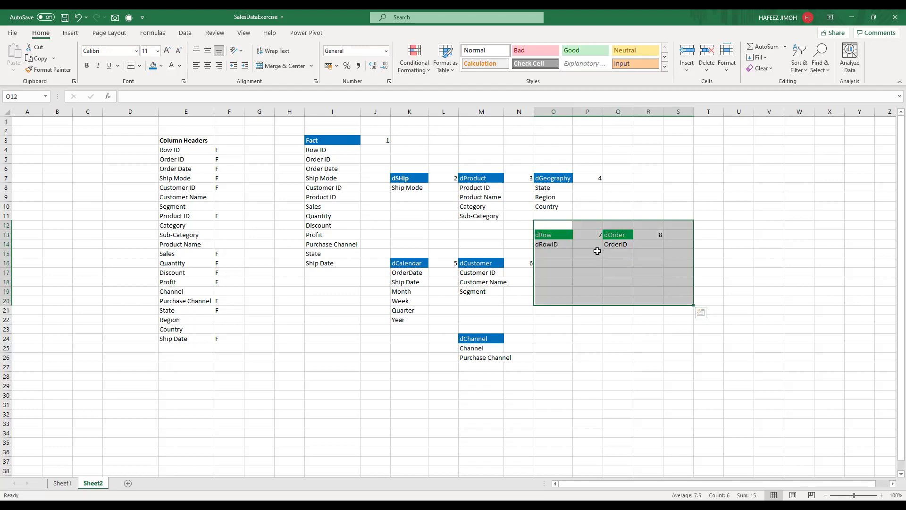
drag(265, 128, 653, 399)
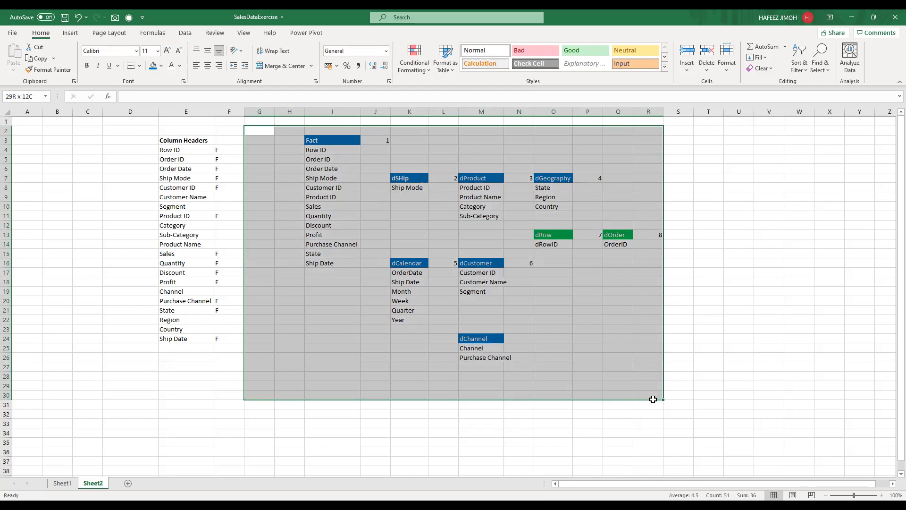
drag(653, 399, 653, 399)
click(550, 245)
click(610, 245)
click(555, 247)
click(640, 251)
click(557, 250)
click(636, 248)
click(521, 245)
click(655, 244)
click(579, 244)
click(617, 242)
click(556, 244)
click(652, 247)
drag(526, 245, 543, 245)
click(647, 243)
click(542, 238)
click(644, 237)
click(649, 244)
click(555, 244)
click(590, 244)
click(566, 247)
click(613, 246)
click(555, 245)
click(626, 243)
drag(526, 250, 529, 246)
click(612, 246)
click(558, 244)
click(612, 242)
click(566, 244)
click(609, 244)
drag(556, 223, 655, 260)
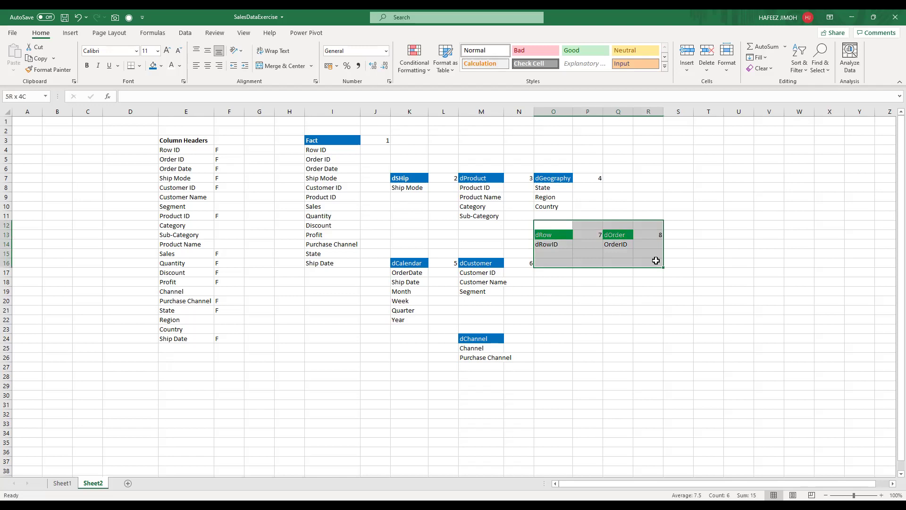
drag(655, 260, 668, 270)
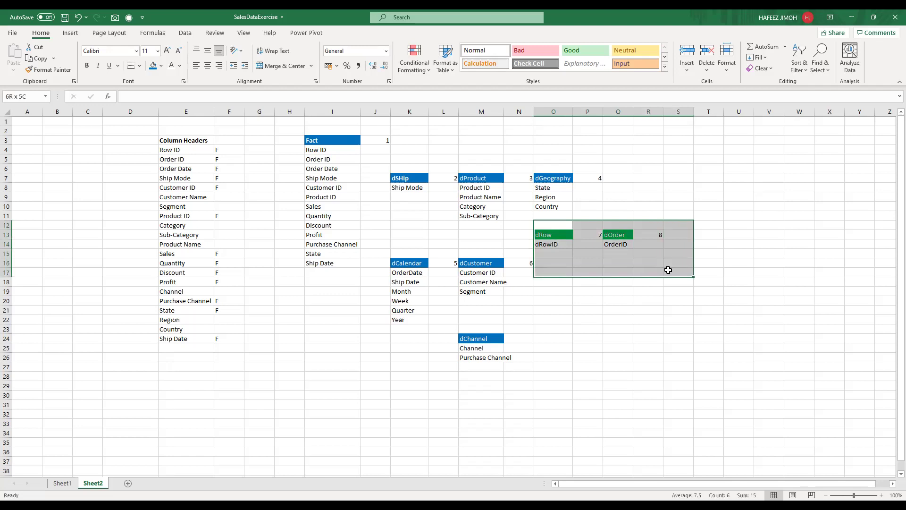
Step: Examine the planned table layout on Sheet2, from the Fact table to the green dRow and dOrder tables and their ID columns
drag(668, 270, 668, 270)
click(299, 131)
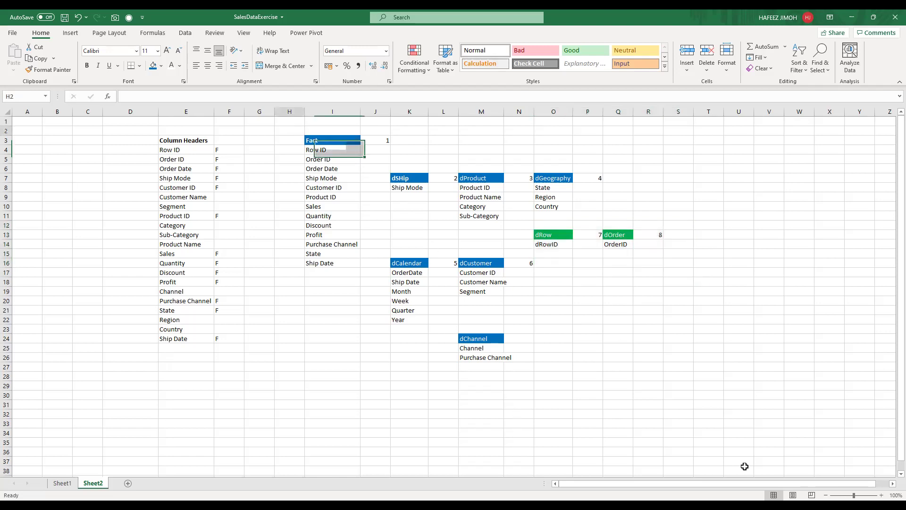
drag(717, 342, 710, 357)
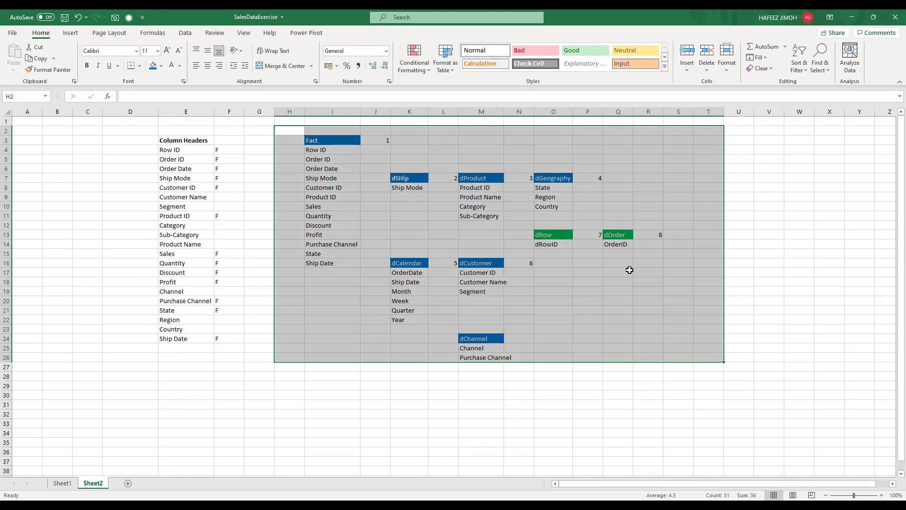
key(alt+Tab)
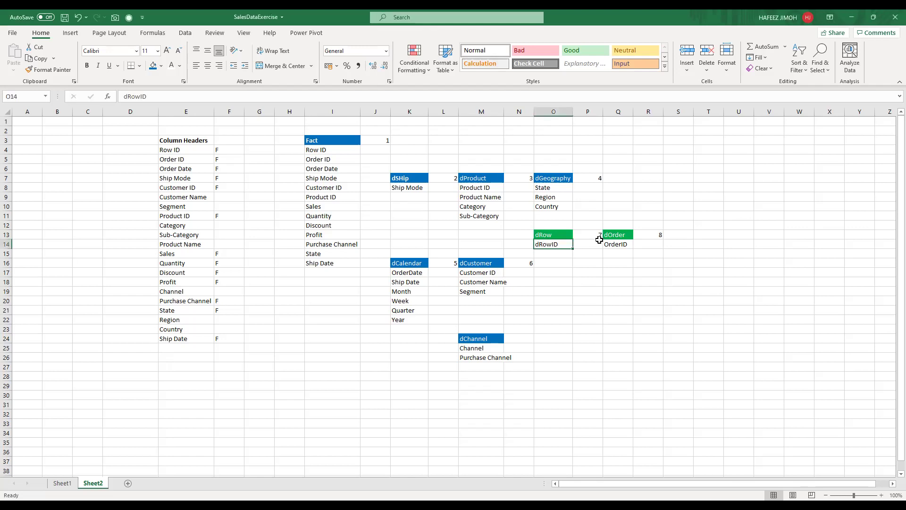
click(619, 244)
drag(538, 221, 666, 272)
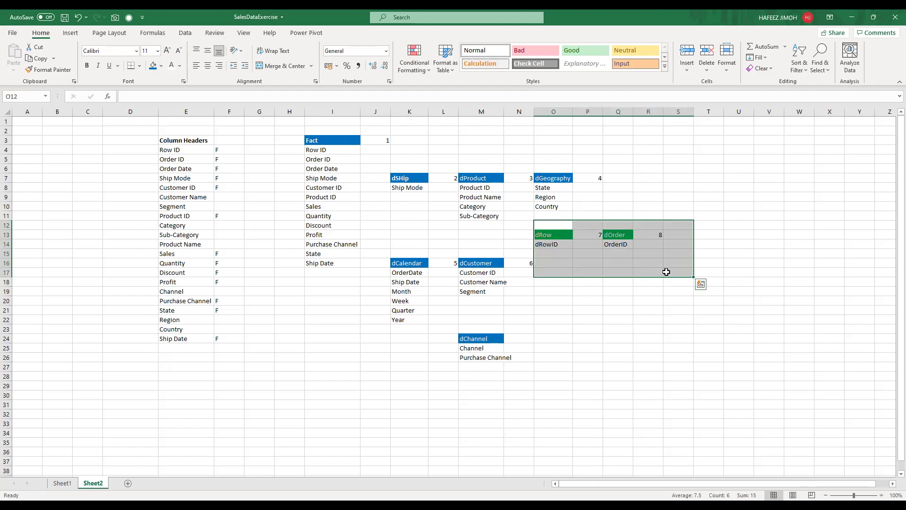
click(569, 246)
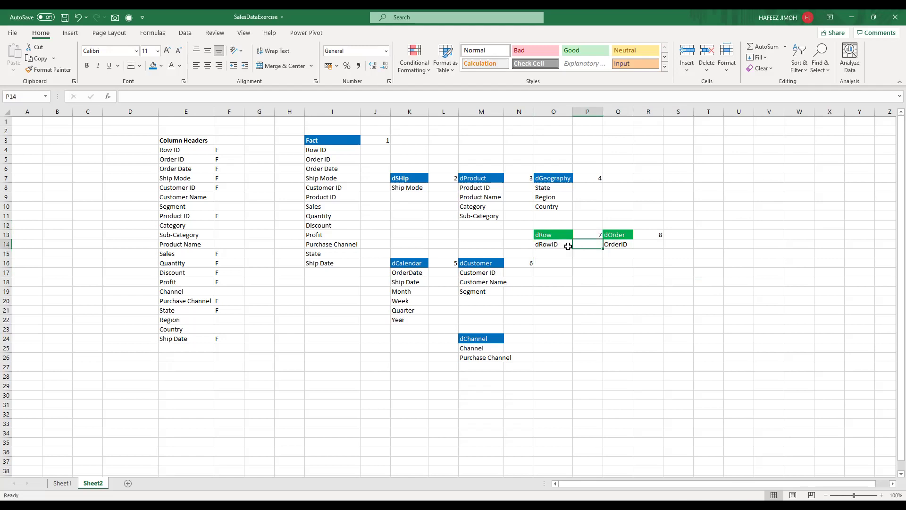
click(562, 256)
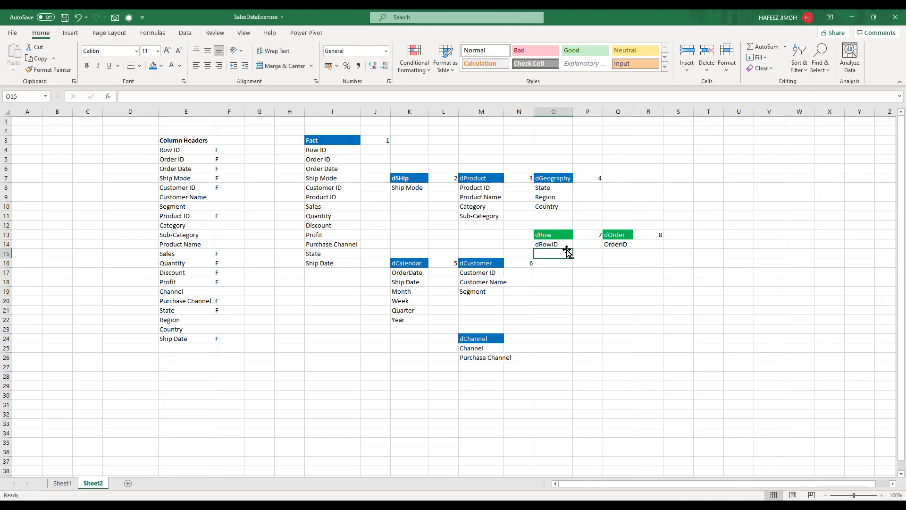
click(555, 246)
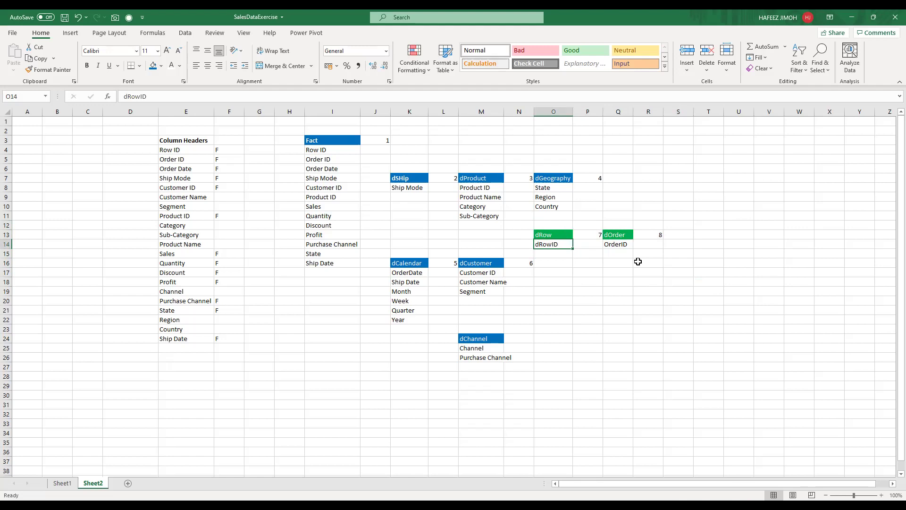
click(622, 254)
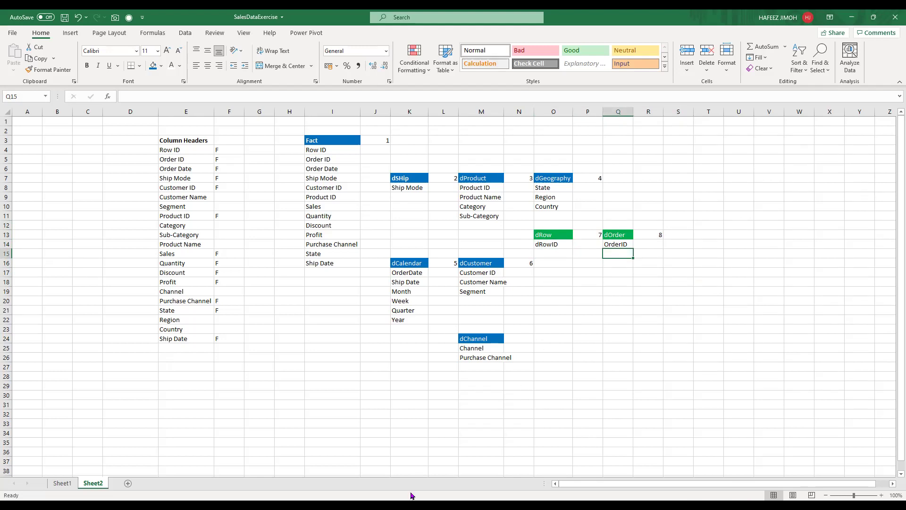
Step: Switch to the Power Query Editor and disable loading for the Table2 query
key(alt+Tab)
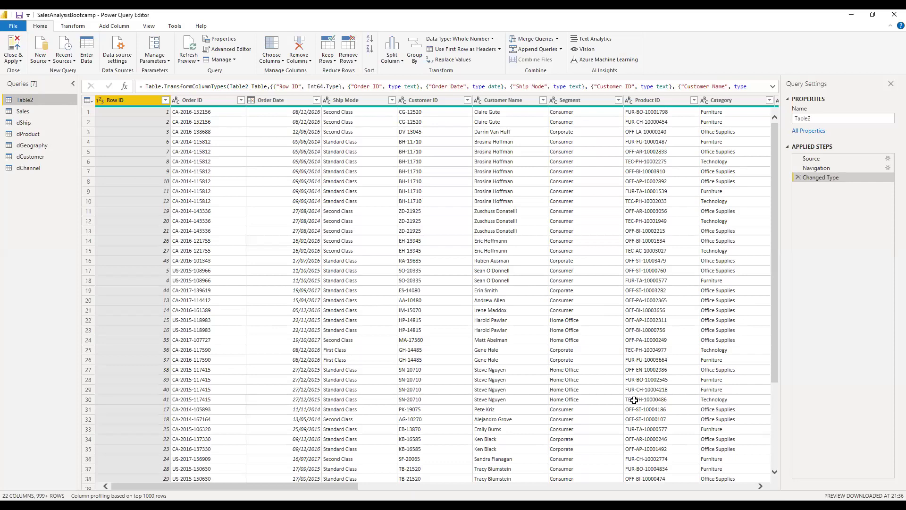
key(alt+Tab)
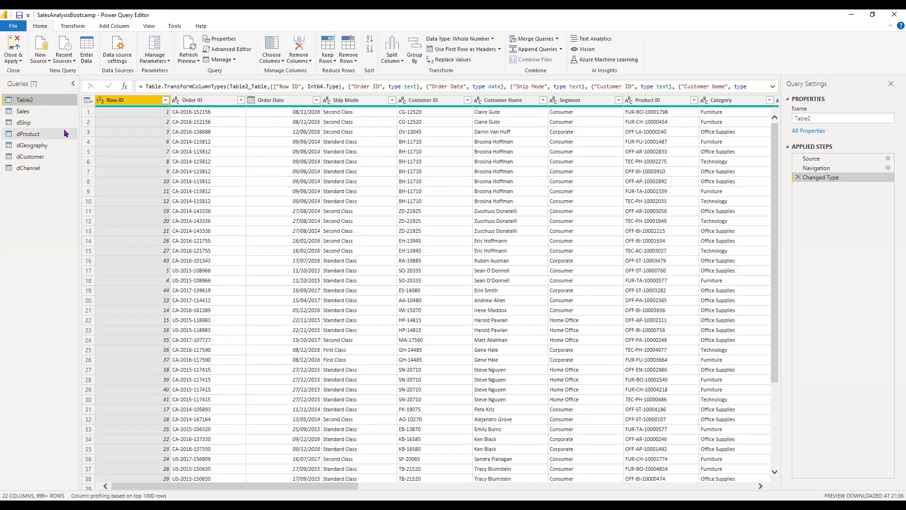
right_click(54, 102)
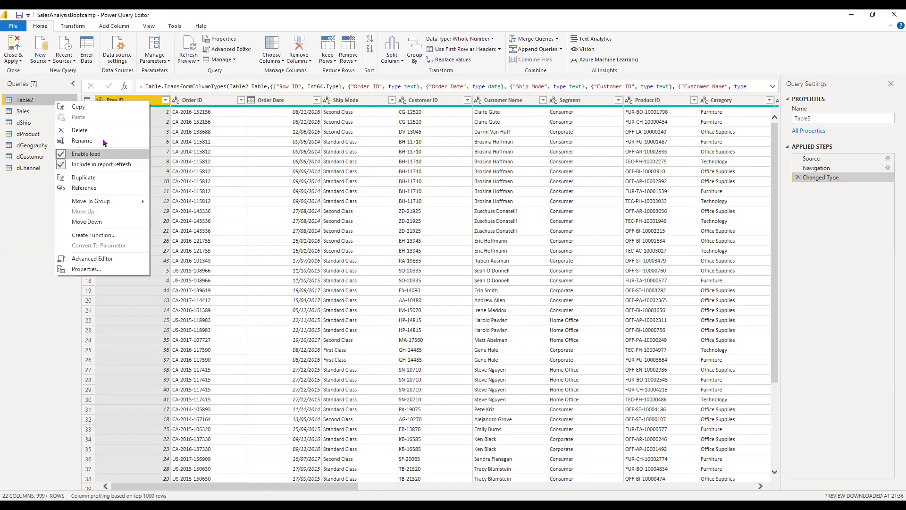
click(269, 45)
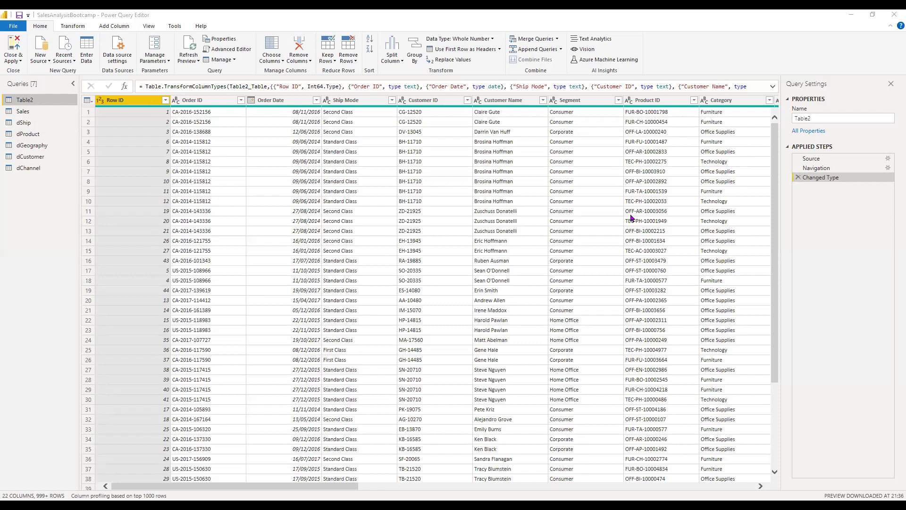
right_click(44, 103)
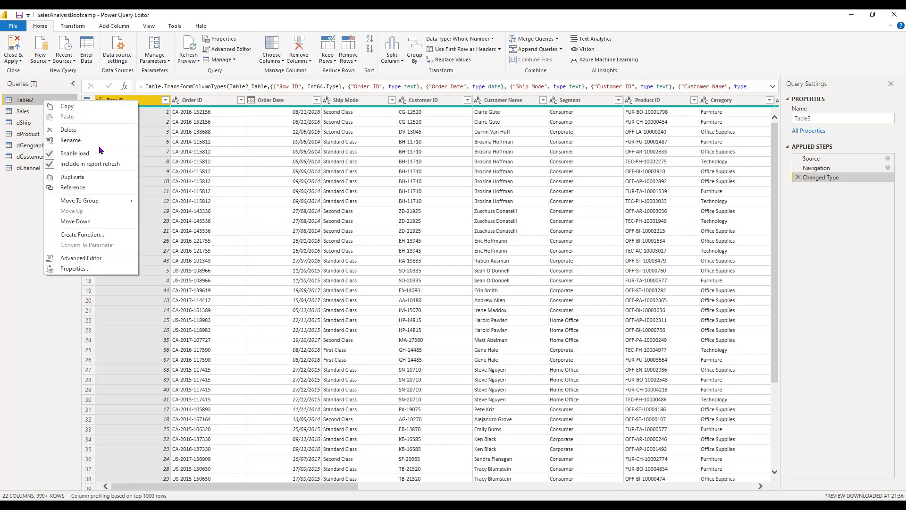
click(52, 154)
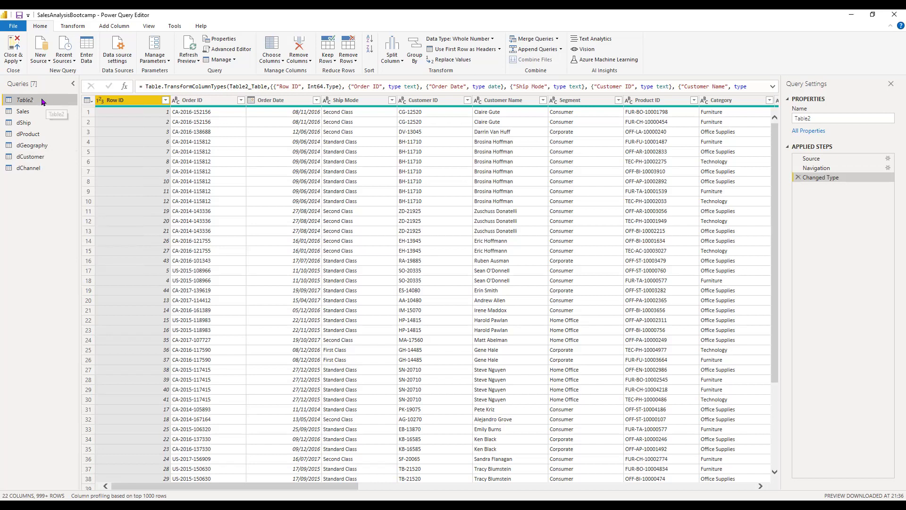
right_click(42, 99)
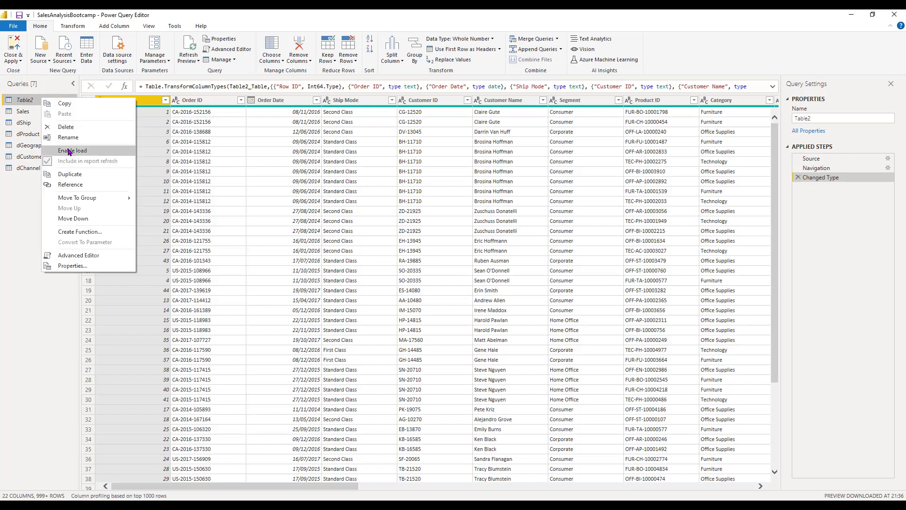
click(27, 201)
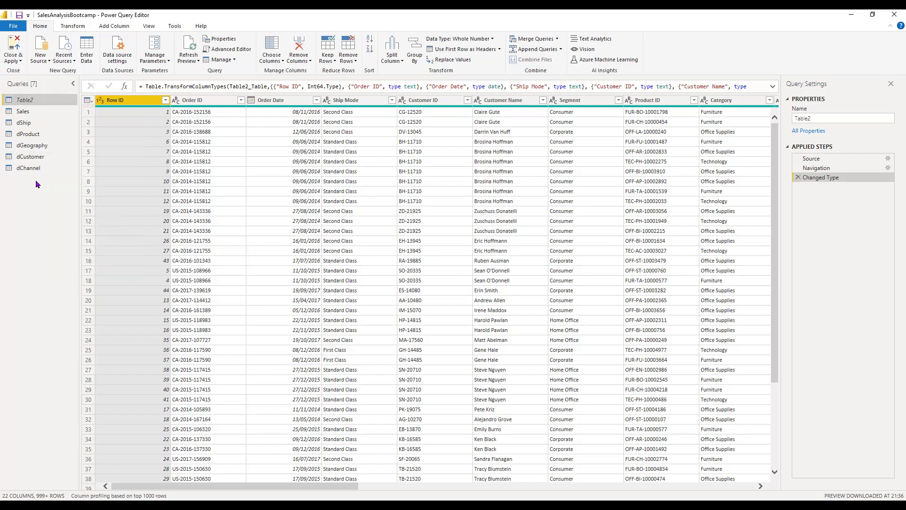
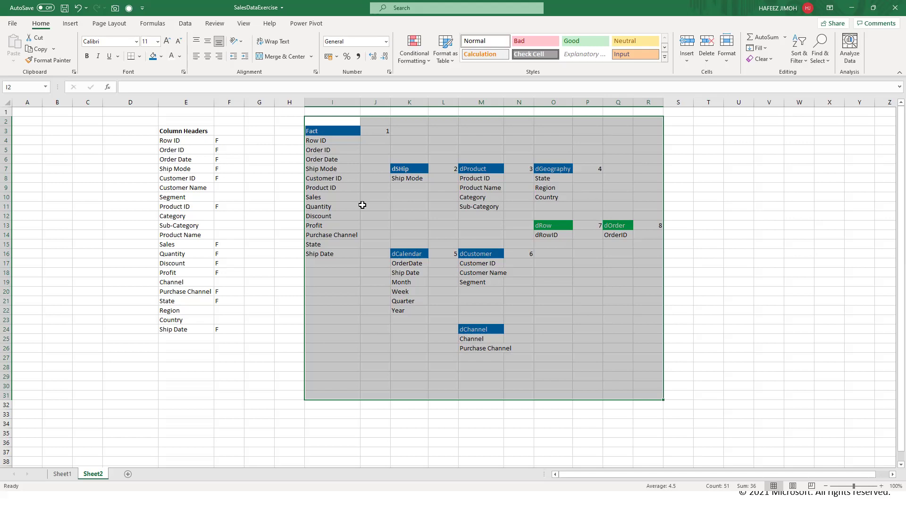
Step: Review the planned dCalendar columns on Sheet2 of the workbook and return to the Power Query Editor
key(alt+Tab)
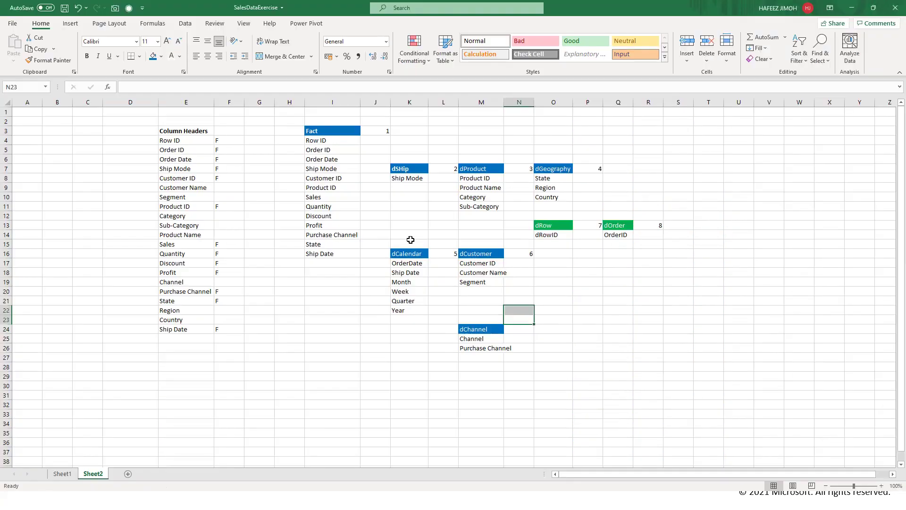
drag(411, 239, 405, 348)
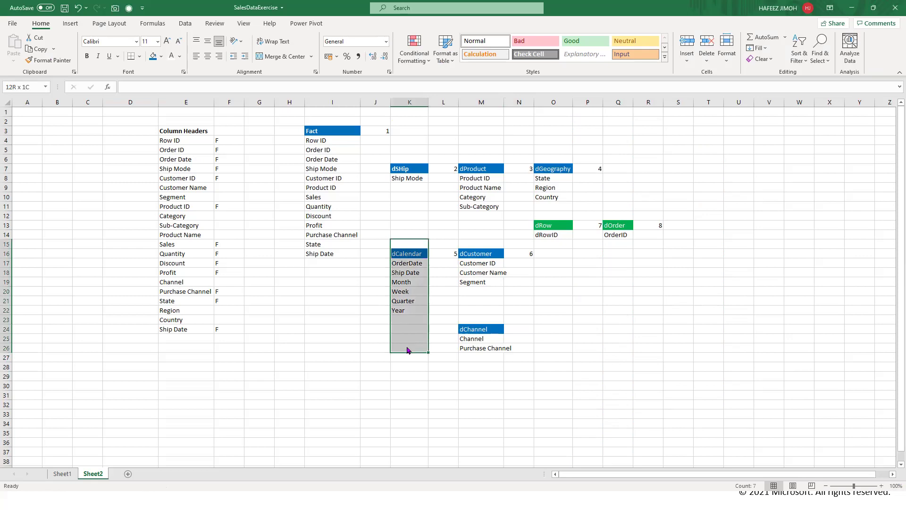
key(alt+Tab)
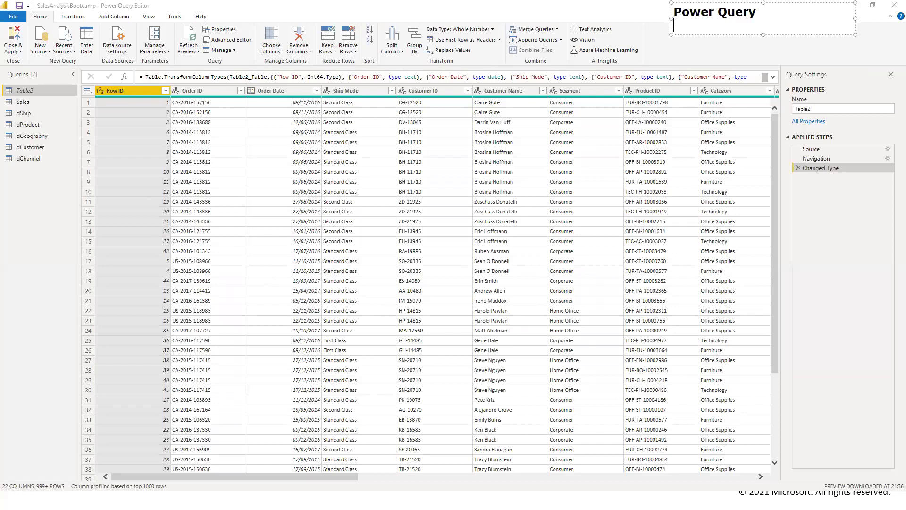
Step: Annotate the screen with "Power BI" below "Power Query", and add a separate note reading "Power Query of Excel: Close and LOad"
text(Power BI)
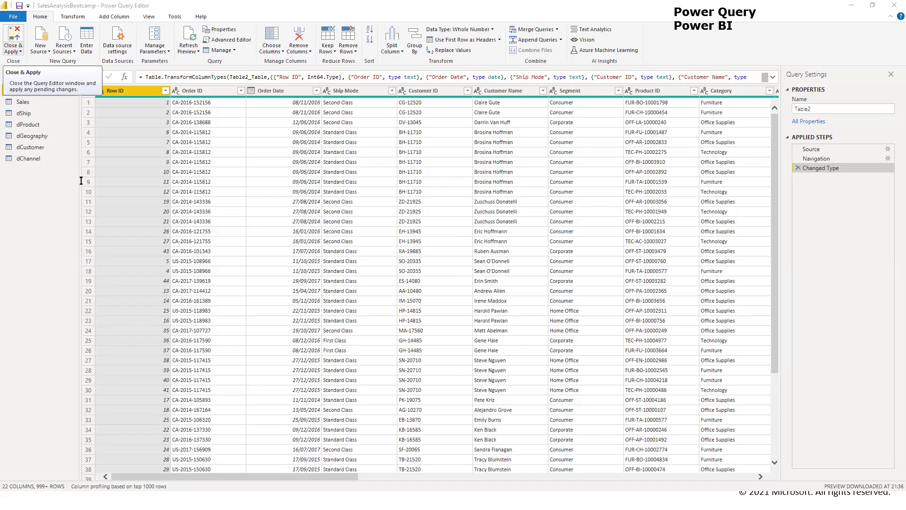
text(Pow)
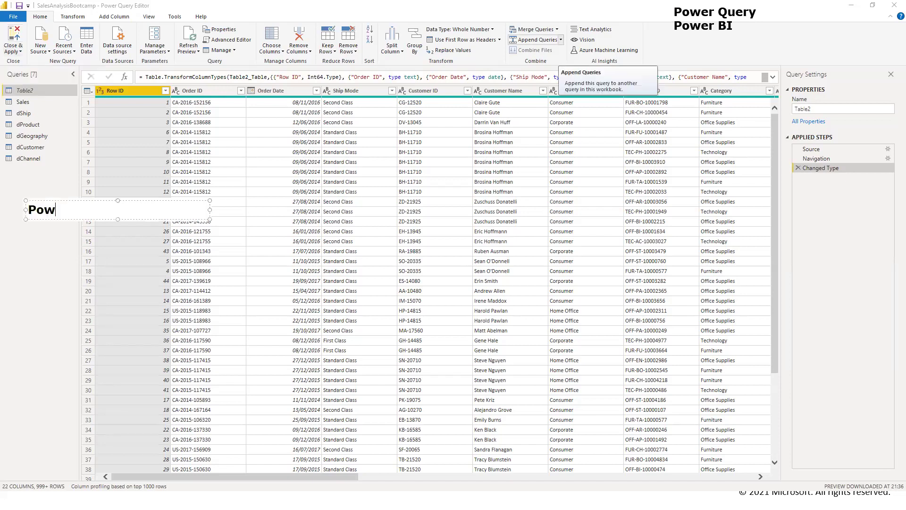
text(er Query E)
key(BackSpace)
text(of Excel:)
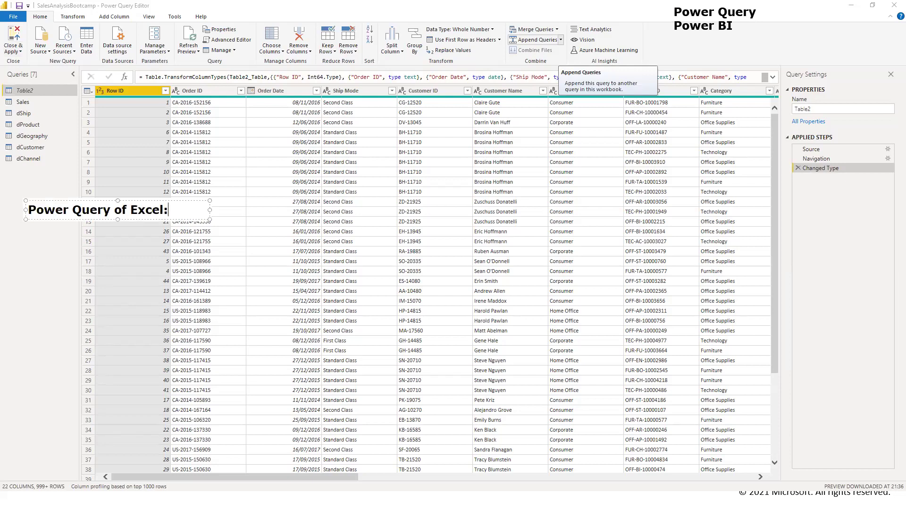
text( Close and LOad)
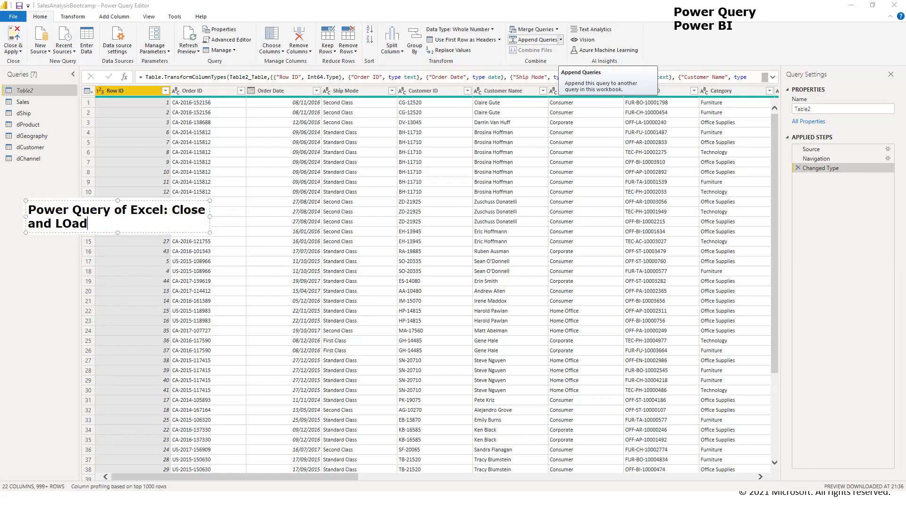
Step: Copy the note's text below itself and change the copy to read "Power Query of Excel: Close and Apply"
key(ctrl+a)
key(ctrl+c)
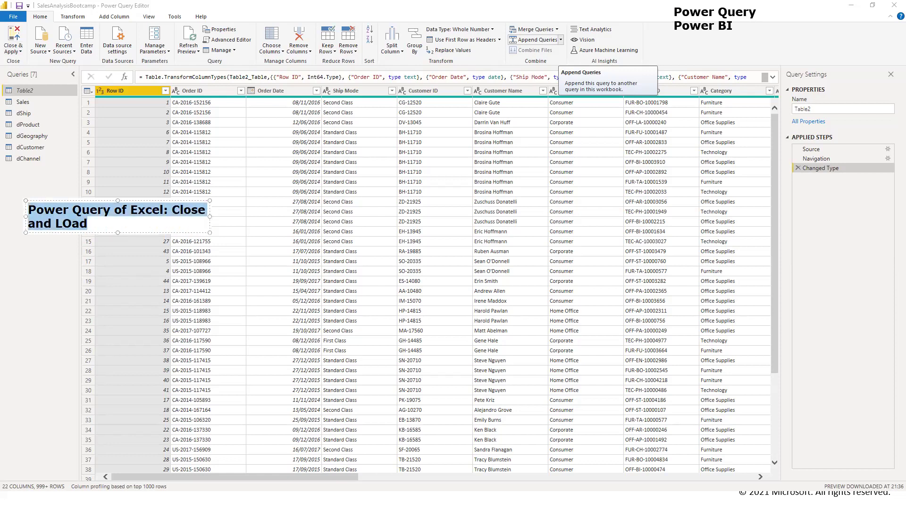
key(Right)
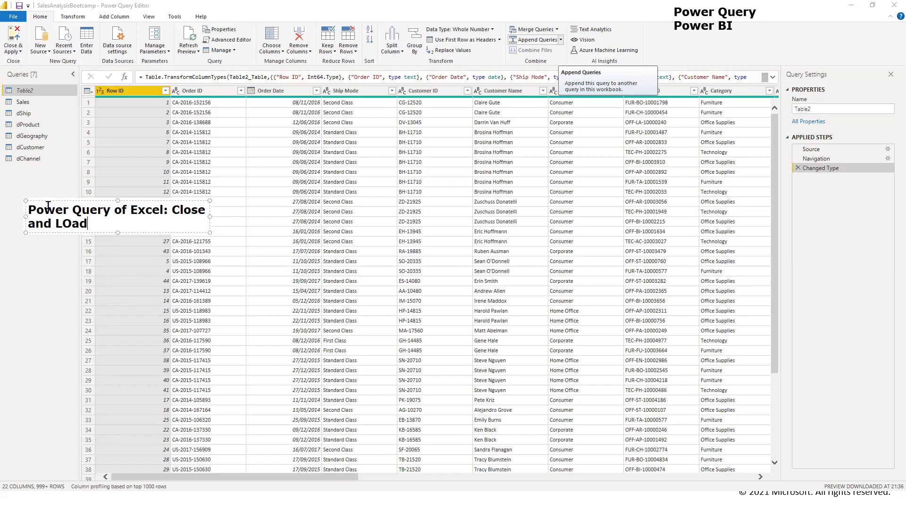
key(Return)
key(Return)
key(ctrl+v)
key(BackSpace)
key(BackSpace)
key(BackSpace)
key(BackSpace)
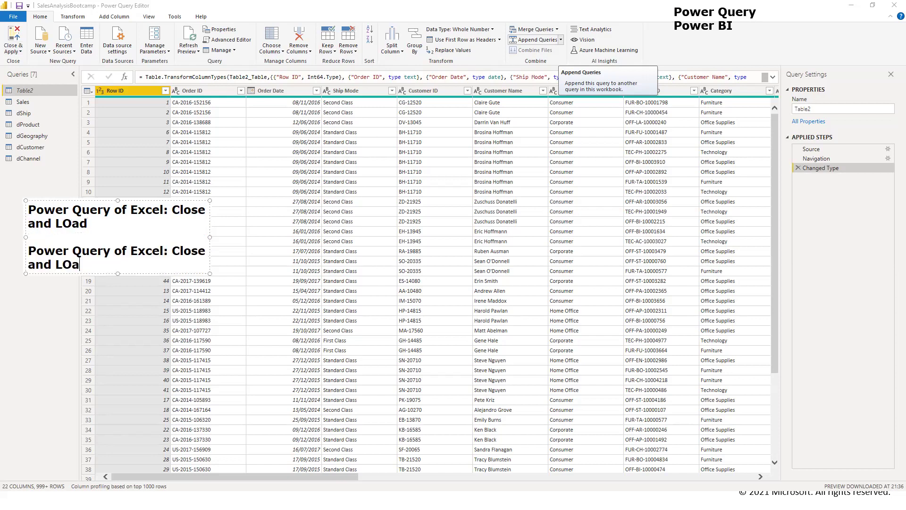
text(Apply)
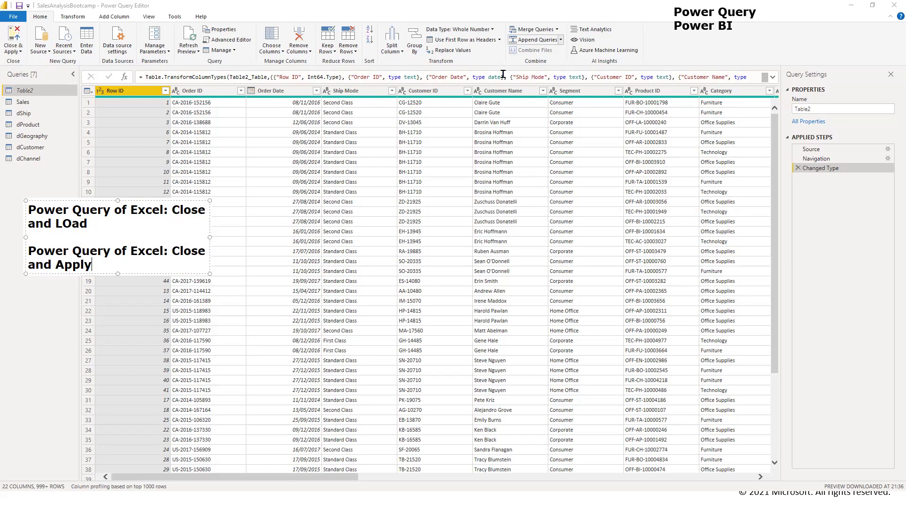
click(140, 44)
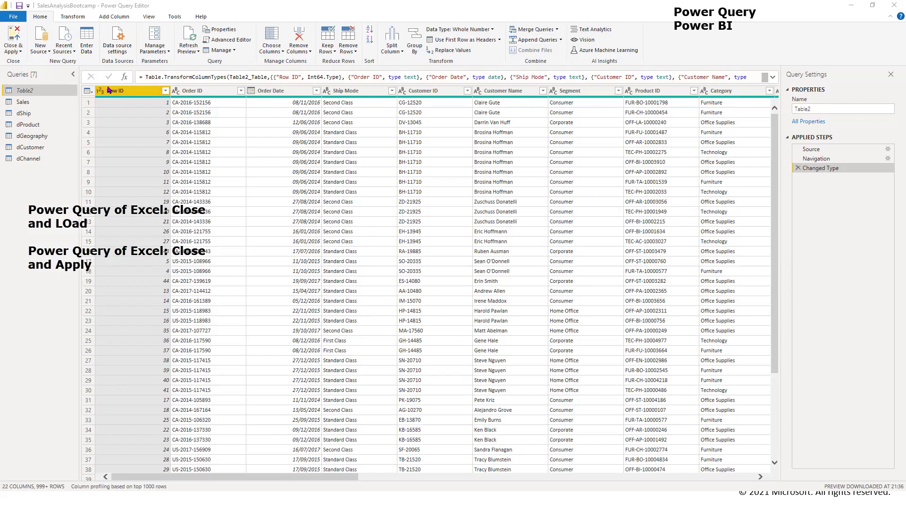
Step: Open the Sales query, switch to the SalesDataExercise workbook, and examine the column headers on Sheet2 and the source data on Sheet1
click(69, 103)
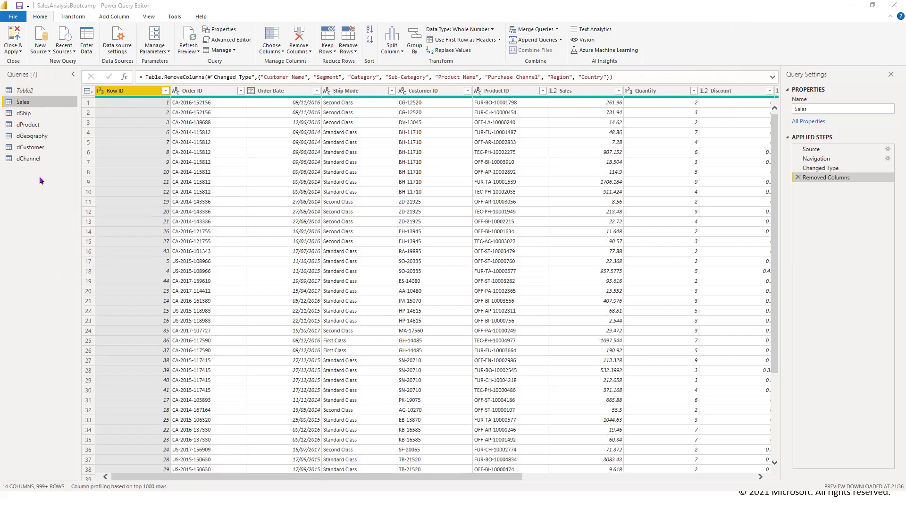
key(alt+Tab)
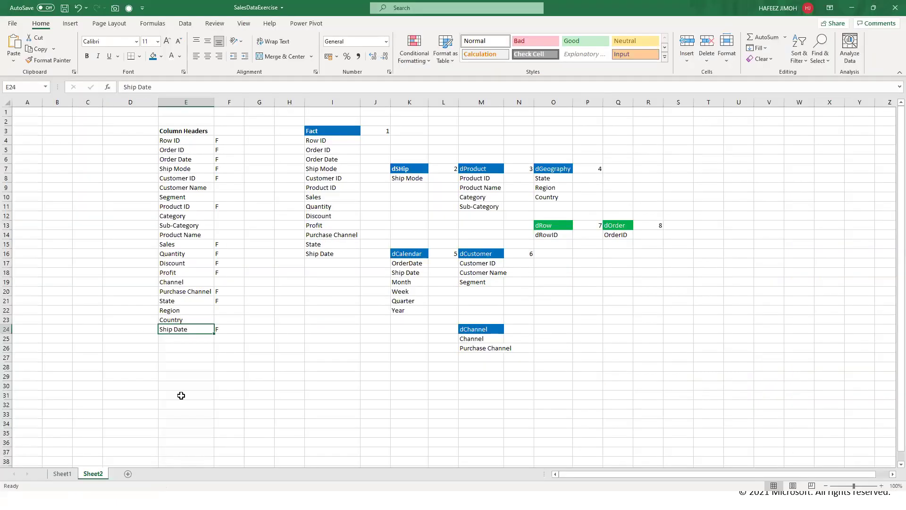
shift+click(182, 424)
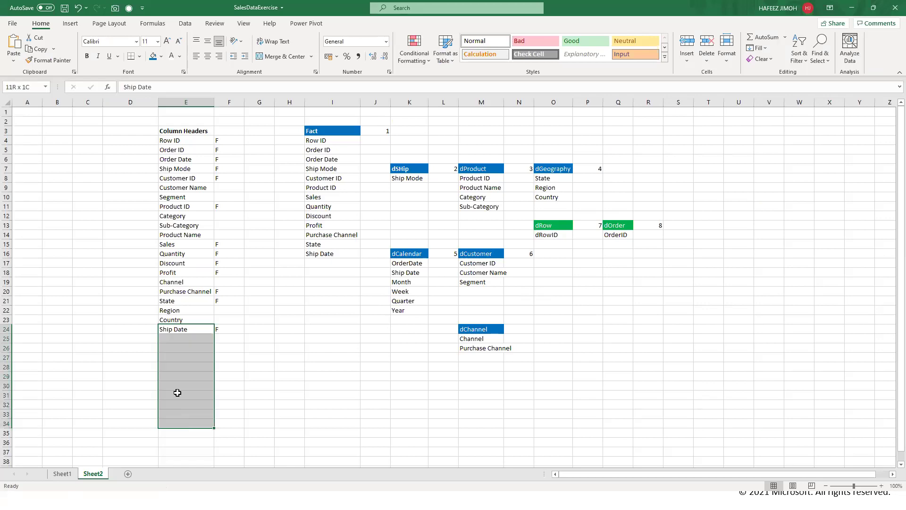
key(shift+Up)
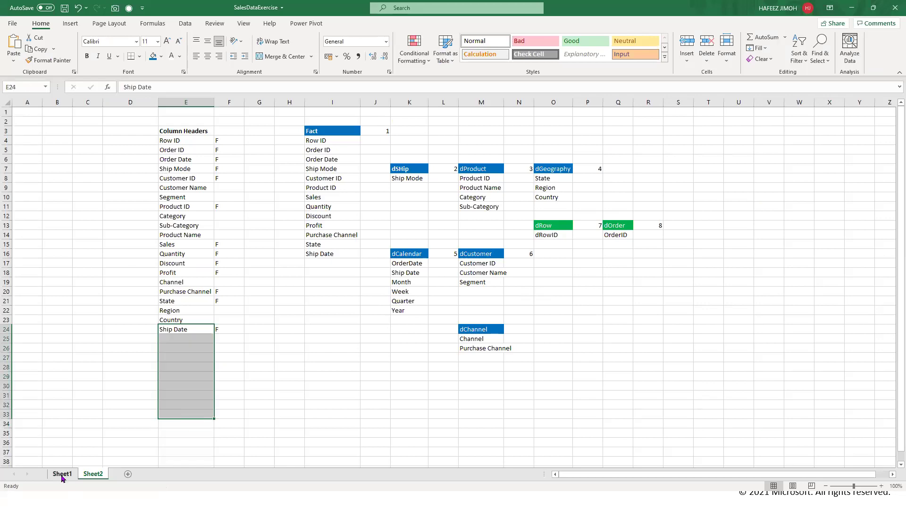
click(62, 474)
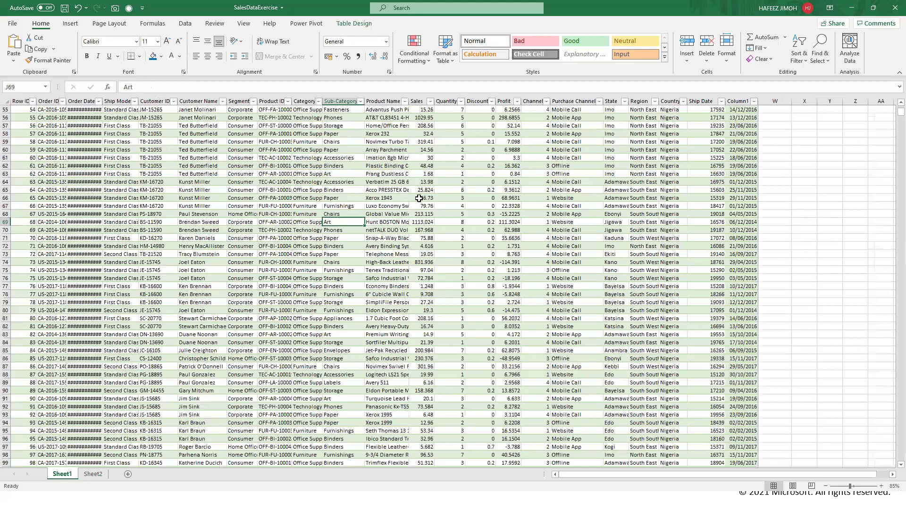
key(ctrl+Page_Down)
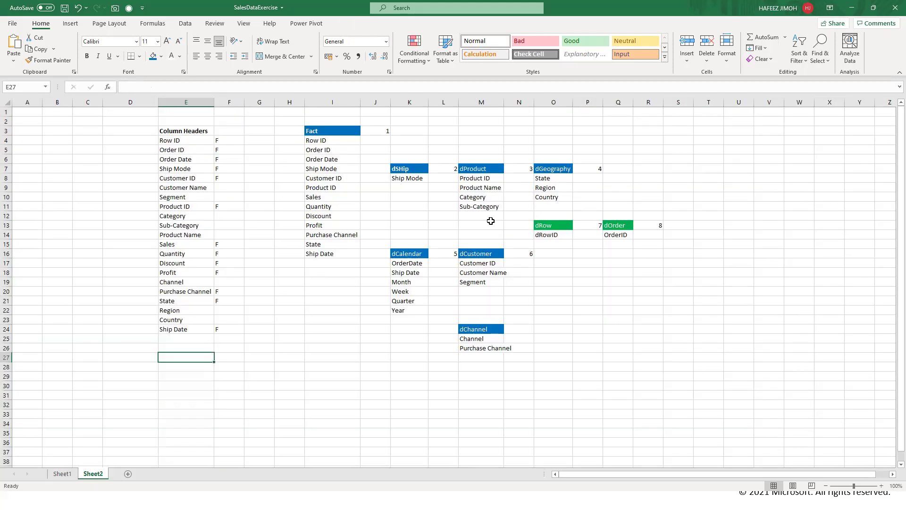
Step: Enter dManager as a new dimension table heading in cell O18 of Sheet2
click(490, 217)
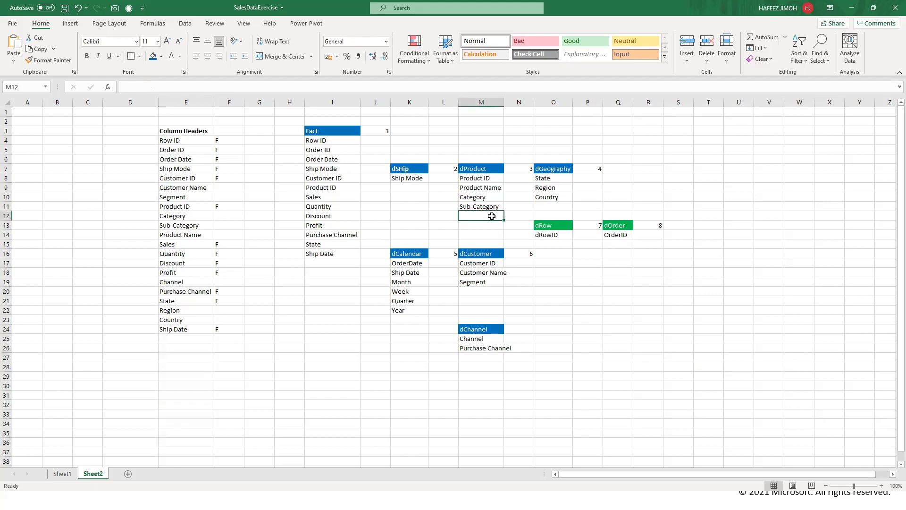
click(566, 273)
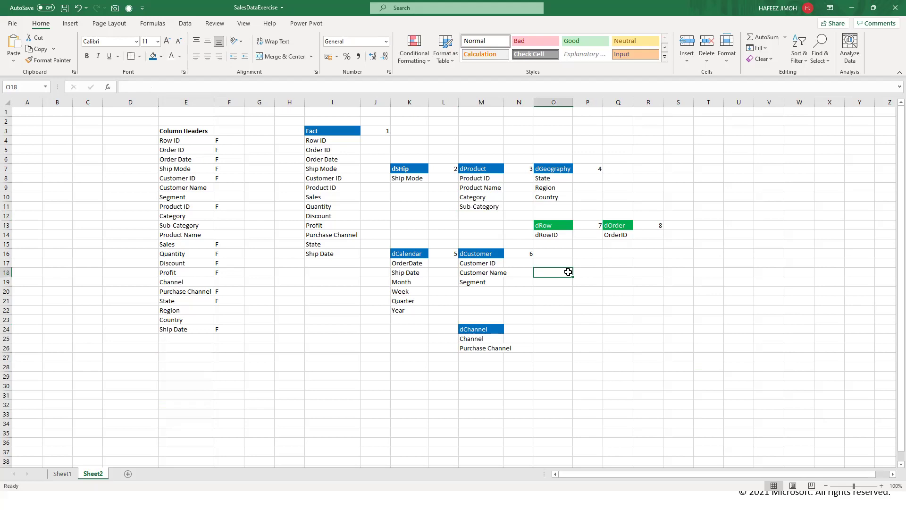
text(dManager)
key(Return)
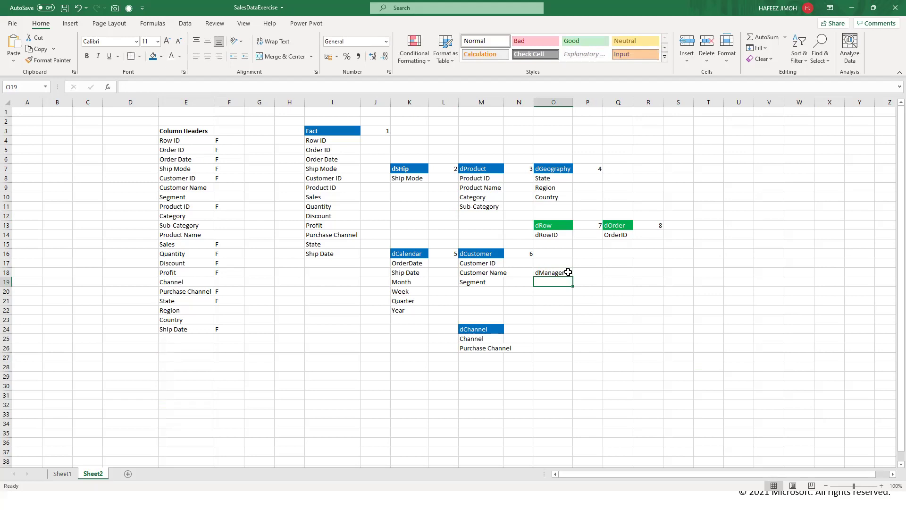
Step: List Manager Name and Manager Gender in the two cells below the dManager heading
text(d)
key(BackSpace)
key(BackSpace)
text(Manager Name)
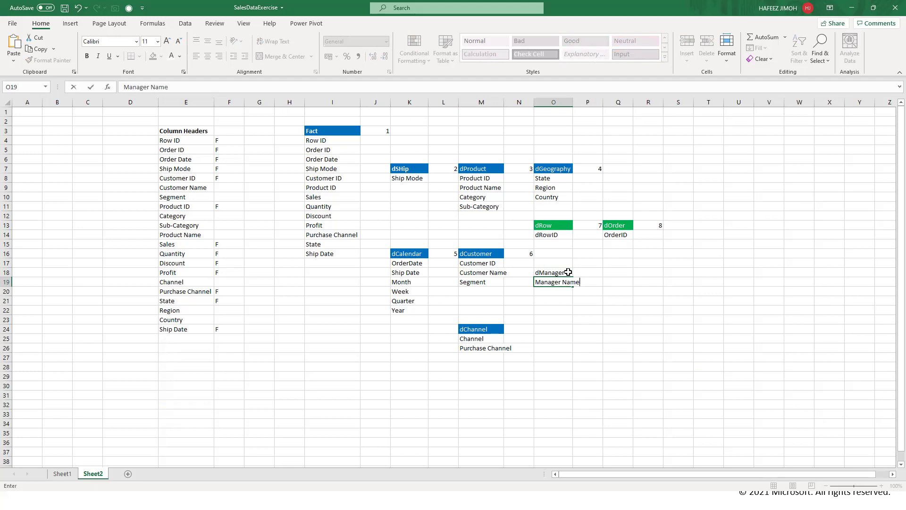
key(Return)
text(Manager )
text(Se)
key(BackSpace)
key(BackSpace)
text(Gender)
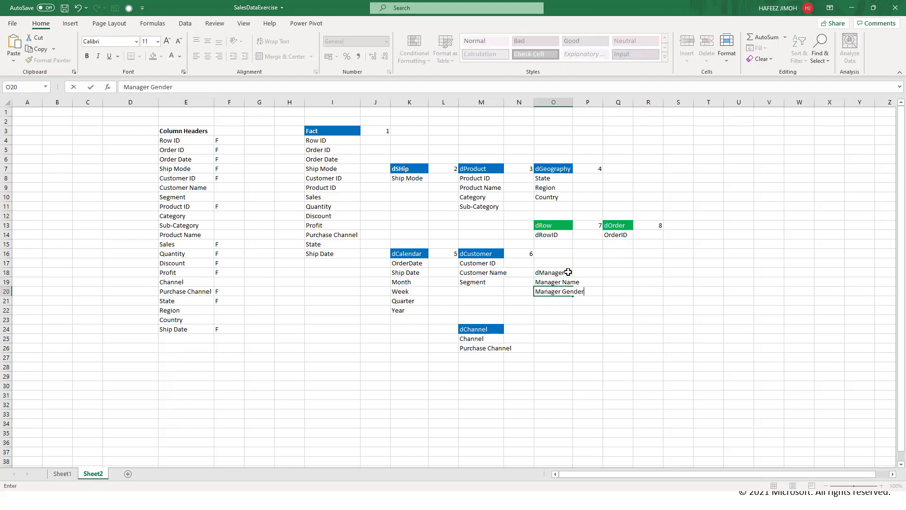
key(Return)
Step: Give the dManager heading a purple fill with white text and fit column O to its contents
click(568, 272)
click(153, 56)
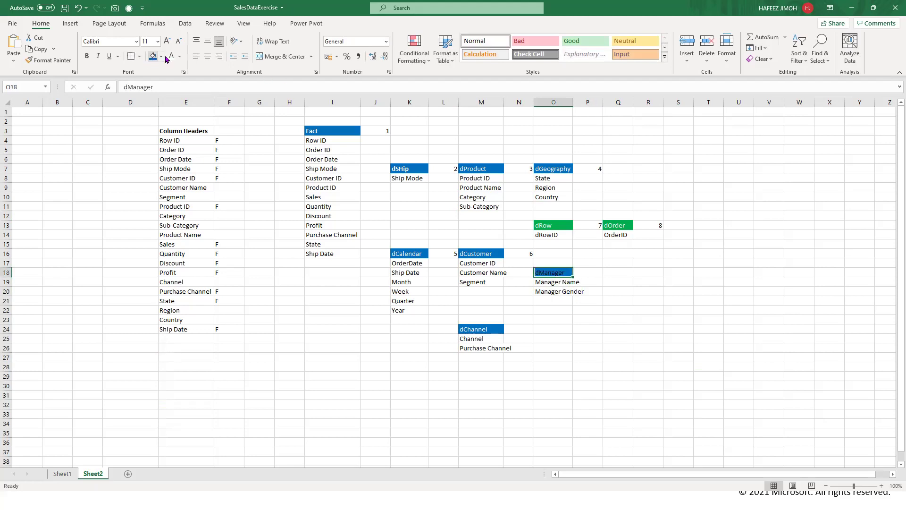
click(171, 56)
click(161, 56)
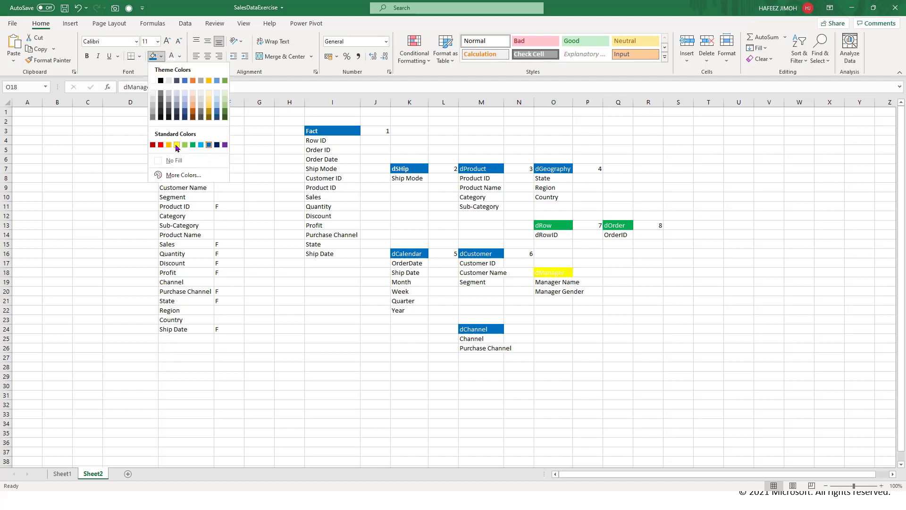
click(225, 145)
double_click(574, 103)
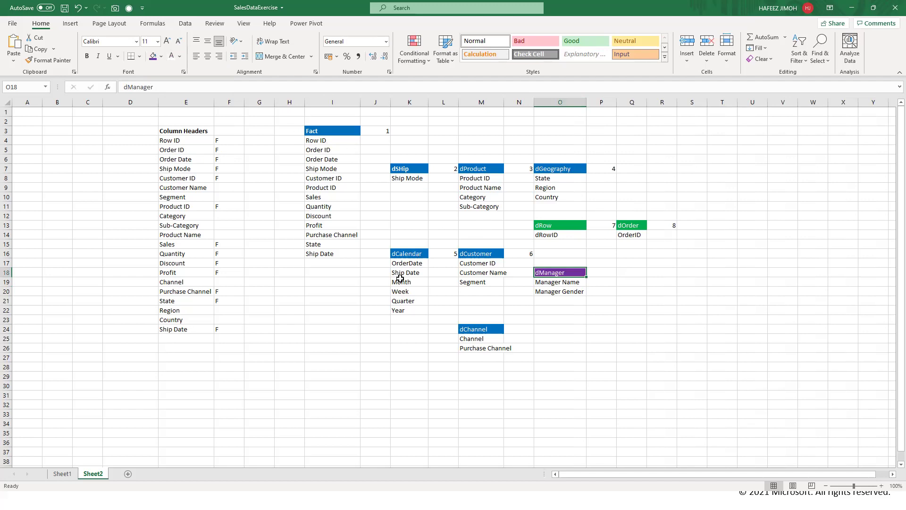
click(557, 245)
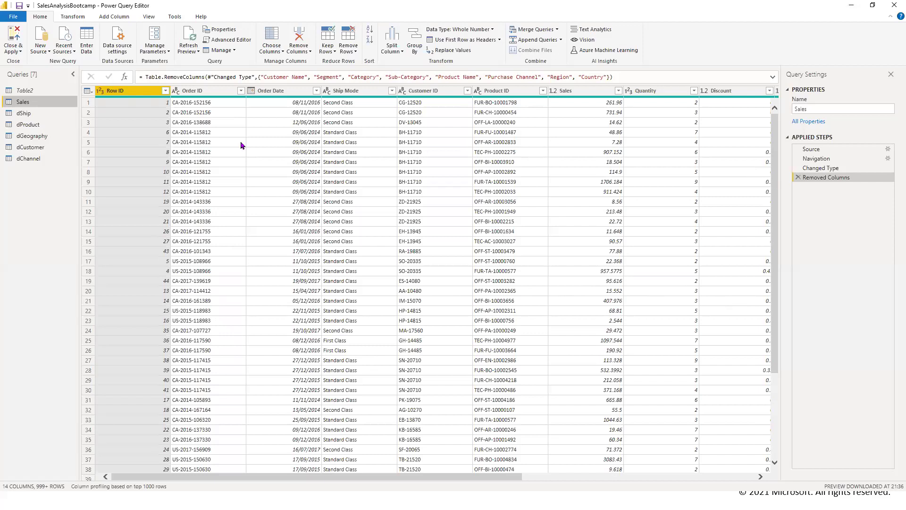
Step: In the Power Query Editor, examine which columns the Removed Other Columns step of the dChannel query keeps, leaving the selection as is
click(53, 159)
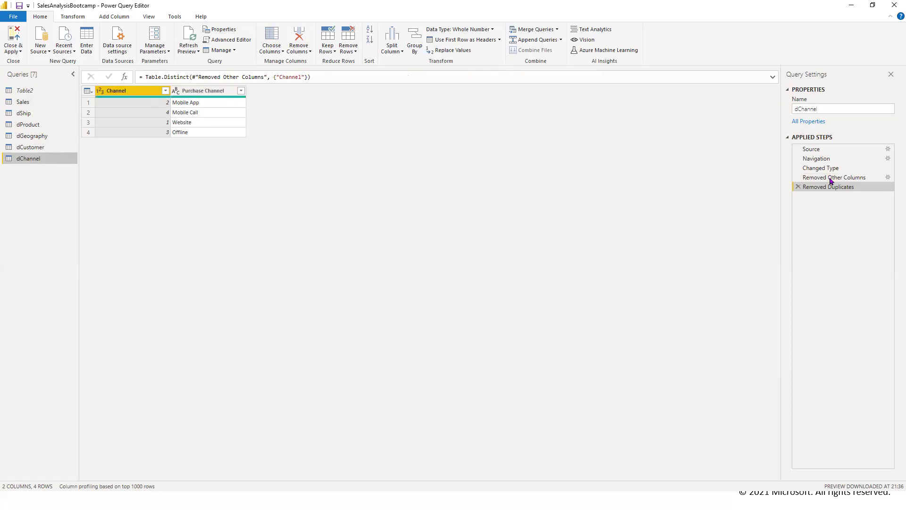
click(831, 179)
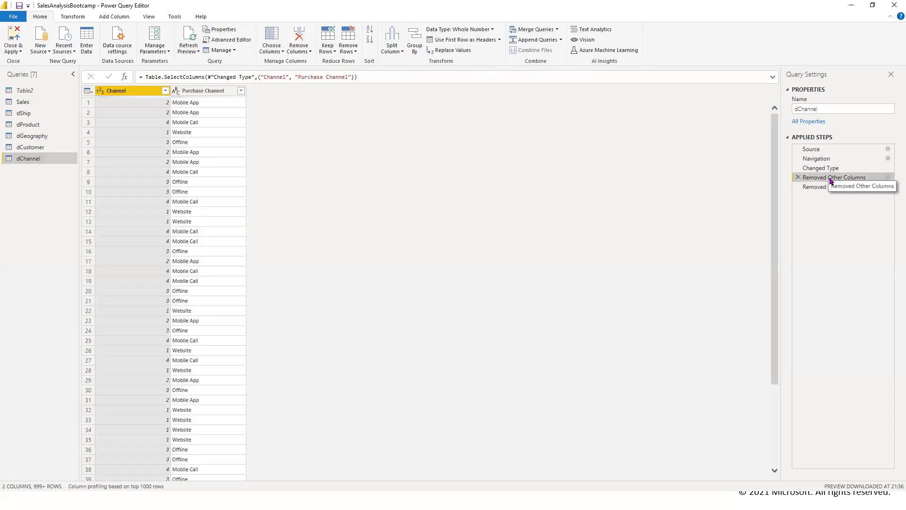
click(889, 179)
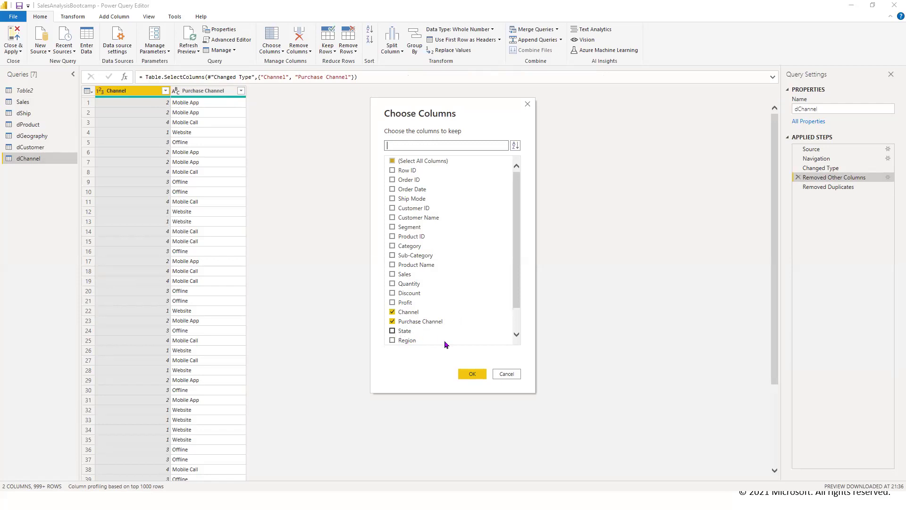
click(508, 374)
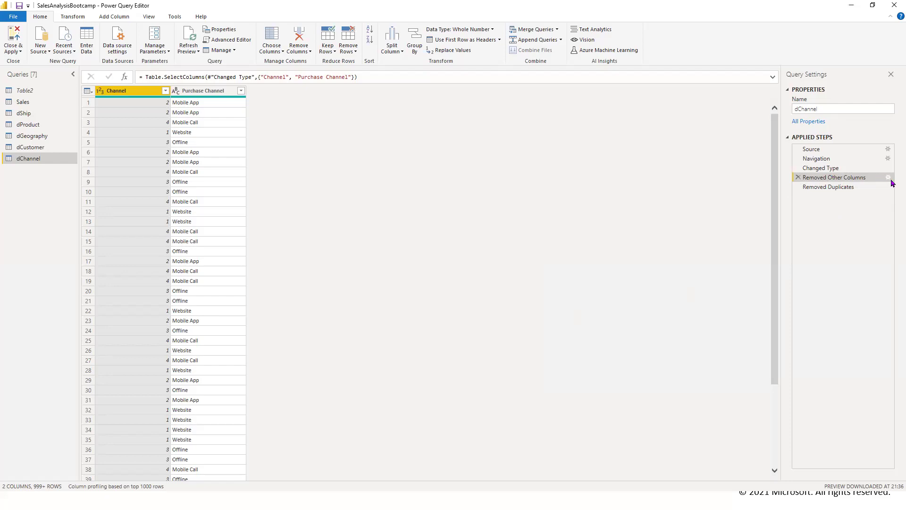
Step: Add "State" to the column list in the formula of dCustomer's Removed Other Columns step
click(31, 146)
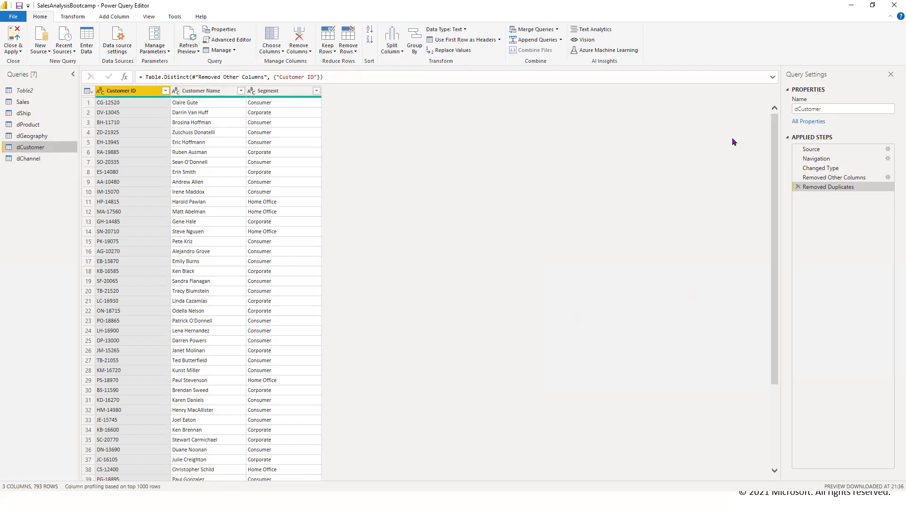
click(856, 179)
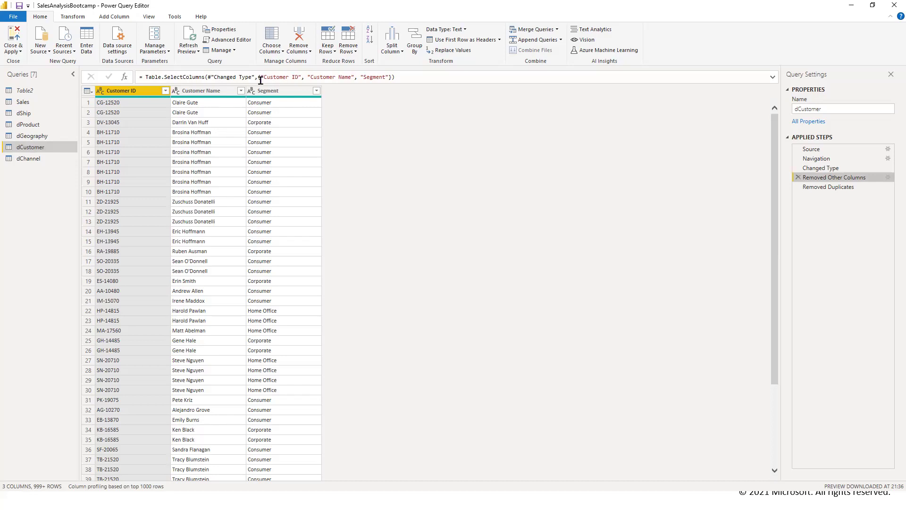
drag(259, 80, 390, 77)
click(391, 76)
key(Left)
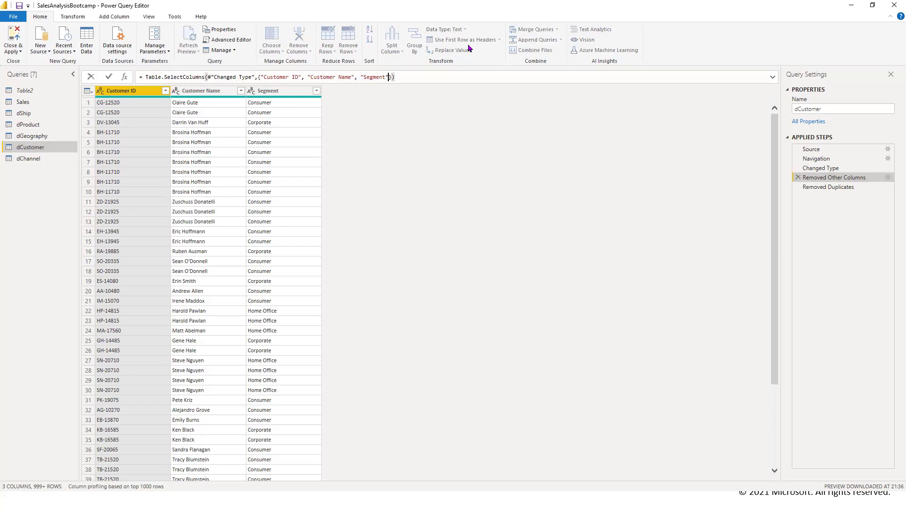
key(Right)
text(, ")
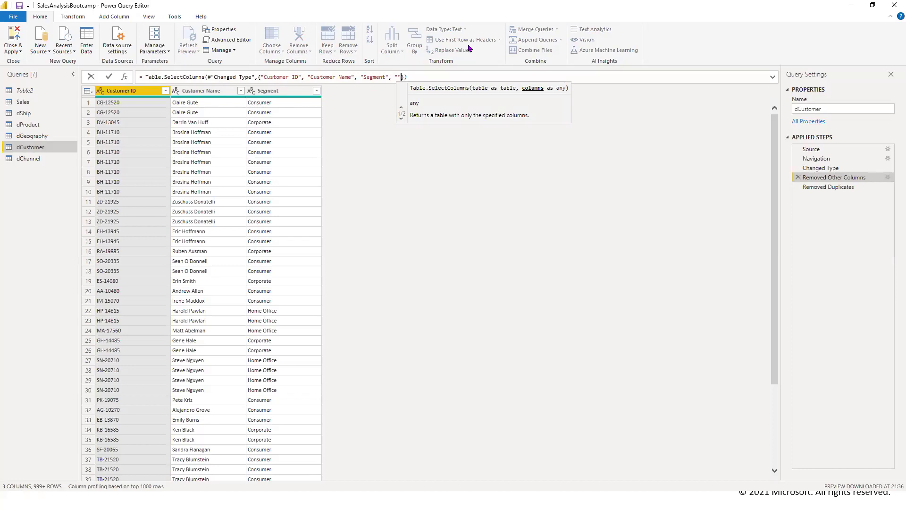
text(State)
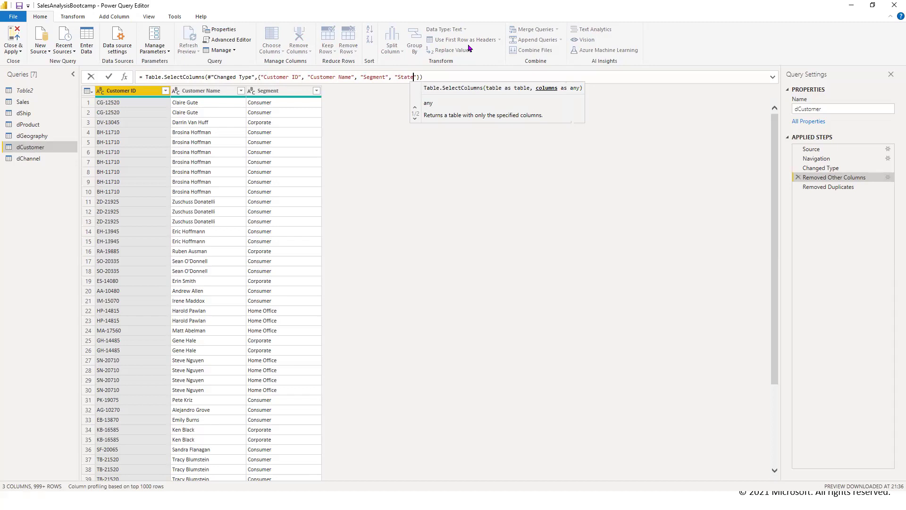
key(End)
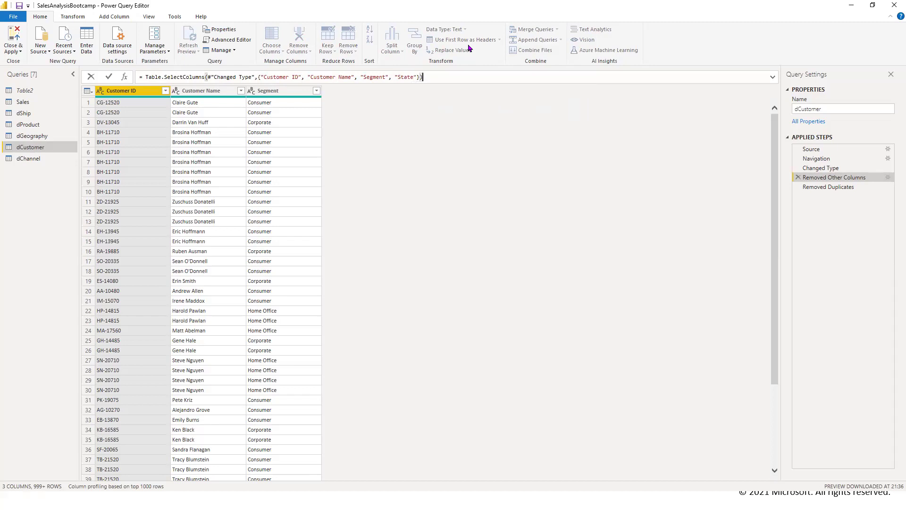
key(Return)
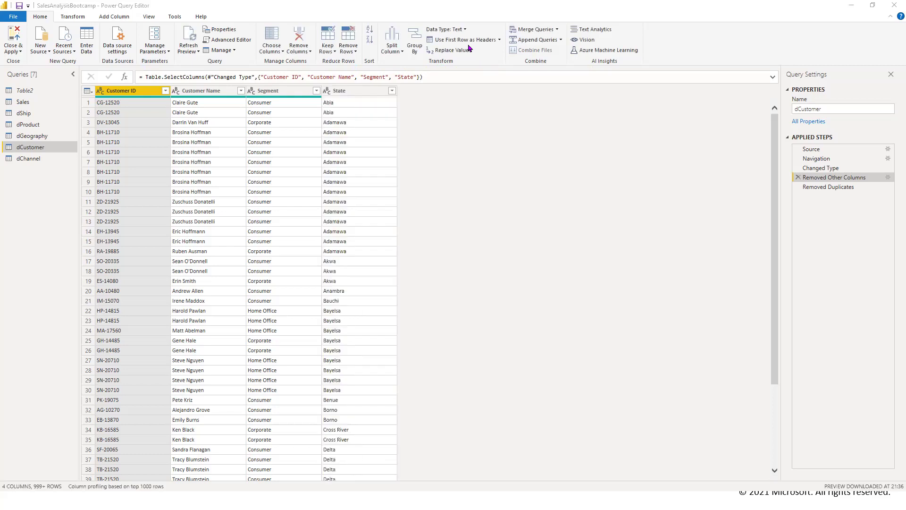
Step: Remove "State" from the column list in the formula of dCustomer's Removed Other Columns step
ctrl+click(342, 92)
click(443, 76)
key(BackSpace)
key(BackSpace)
key(BackSpace)
key(BackSpace)
key(BackSpace)
key(BackSpace)
key(BackSpace)
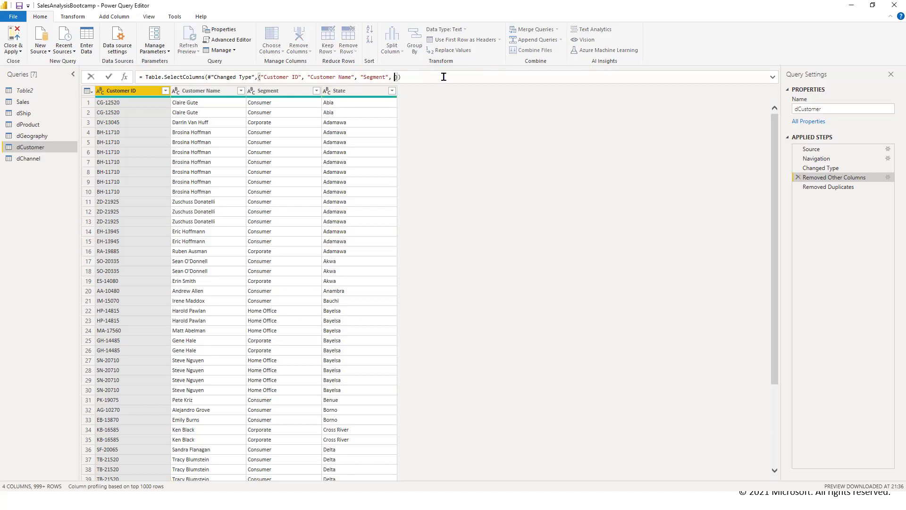
key(BackSpace)
key(BackSpace)
key(Return)
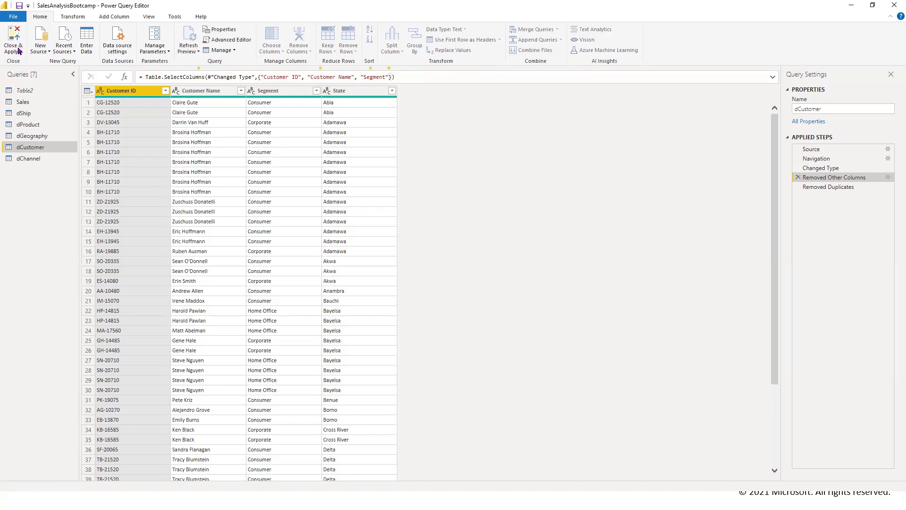
Step: Close and apply the queries to load them into Power BI Desktop, and open the Model view
click(21, 57)
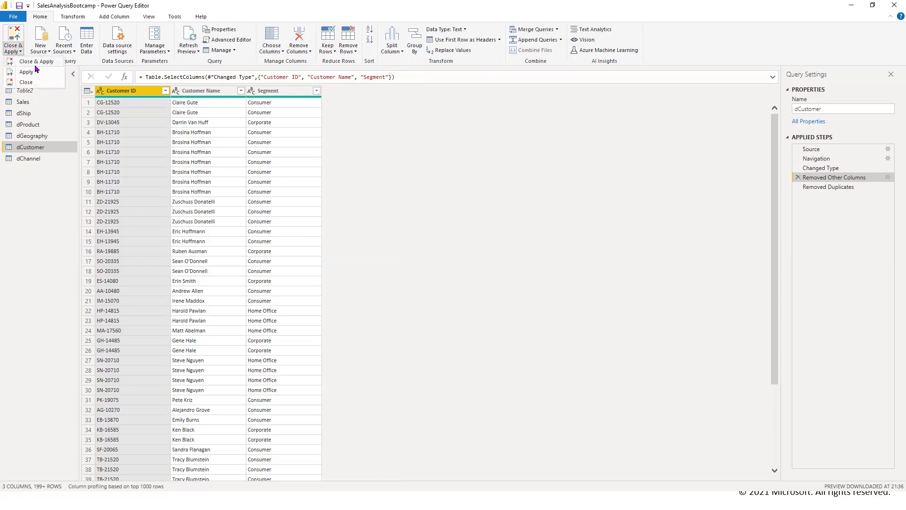
click(76, 11)
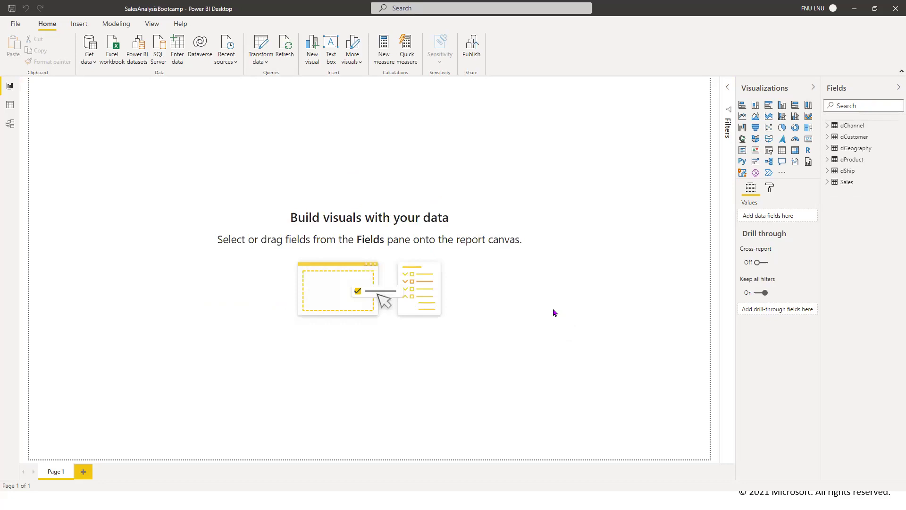
click(10, 125)
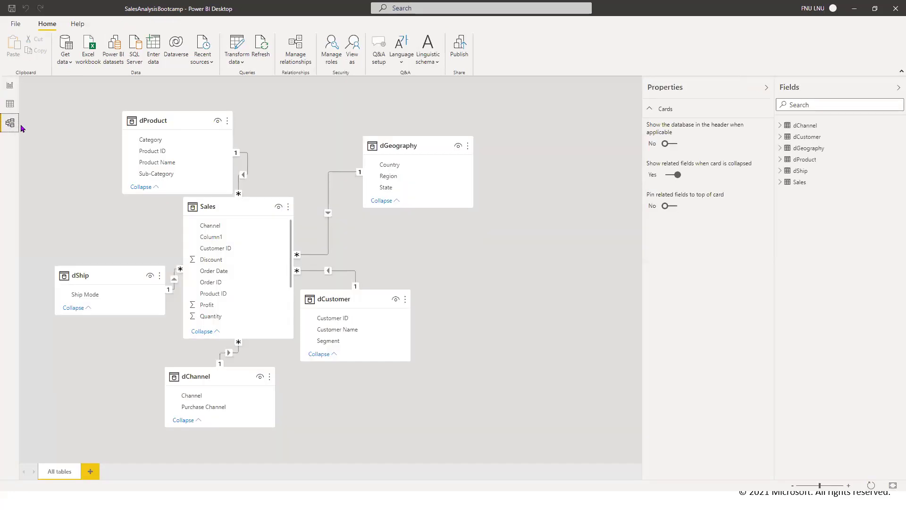
Step: Spread the dGeography, dProduct, dCustomer, dChannel and dShip tables apart around the Sales table in the model diagram
drag(410, 148, 472, 125)
drag(186, 120, 134, 106)
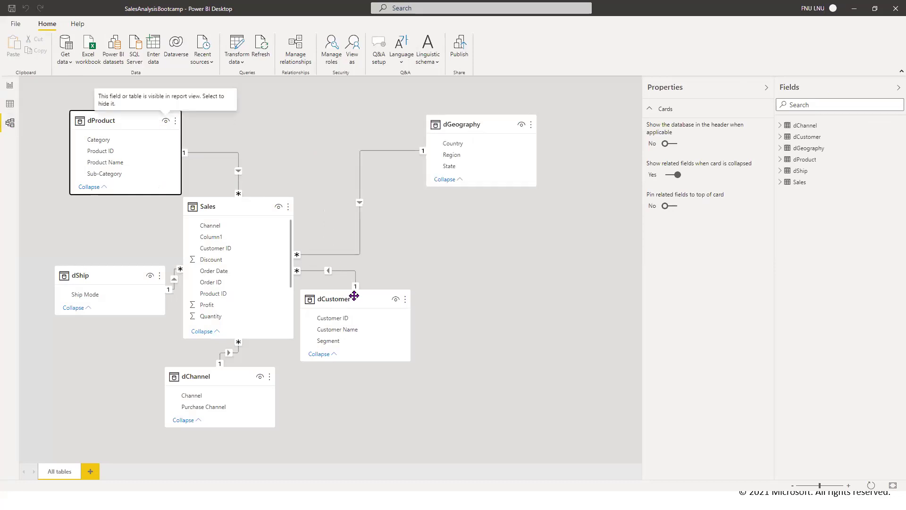
drag(349, 296, 484, 274)
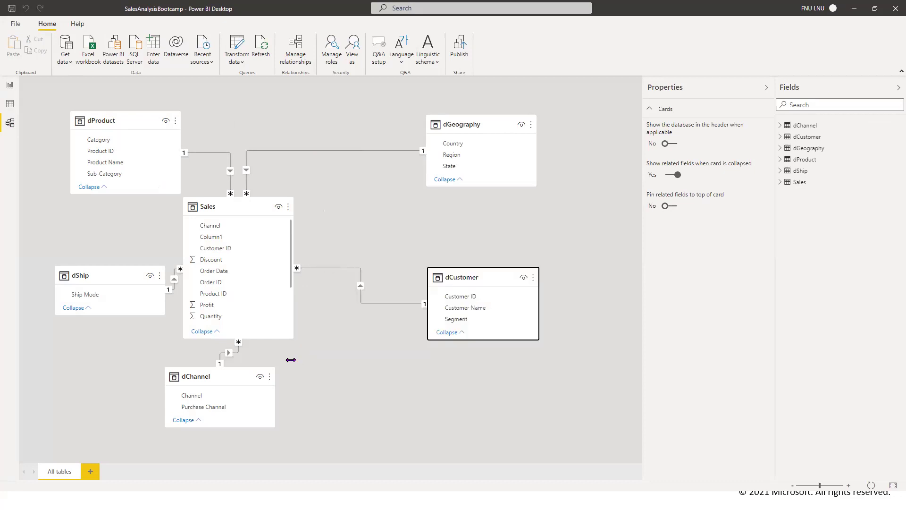
drag(239, 378, 327, 405)
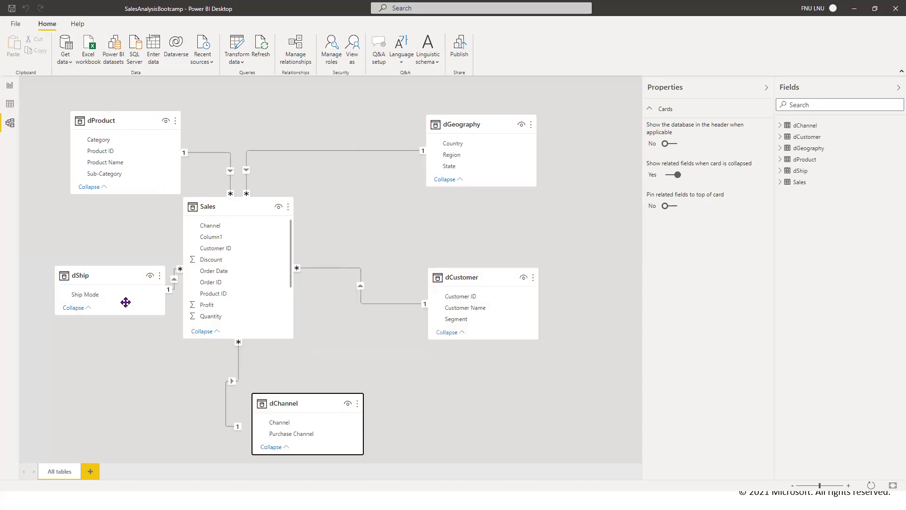
drag(129, 278, 43, 354)
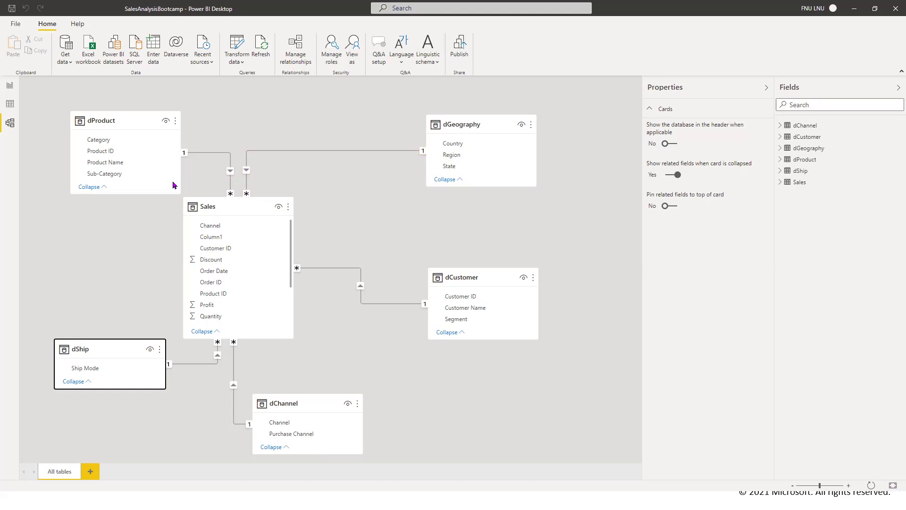
click(104, 114)
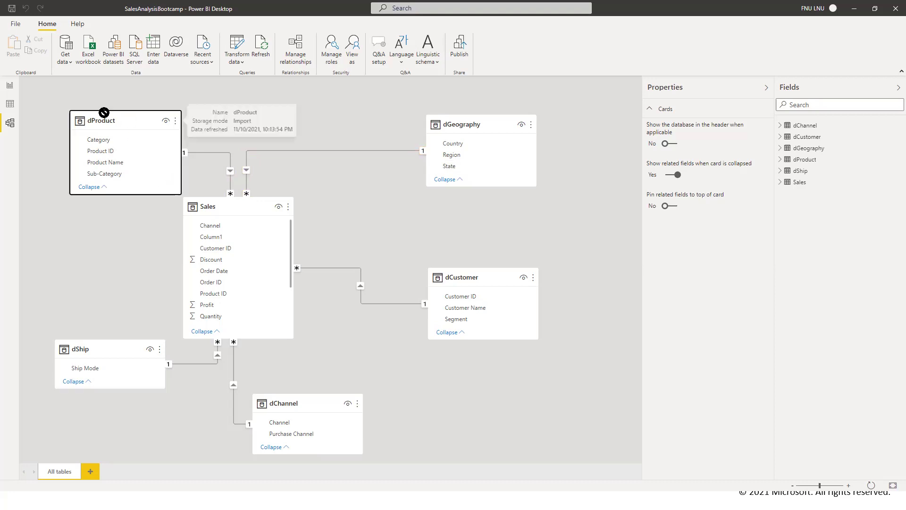
drag(119, 113, 104, 113)
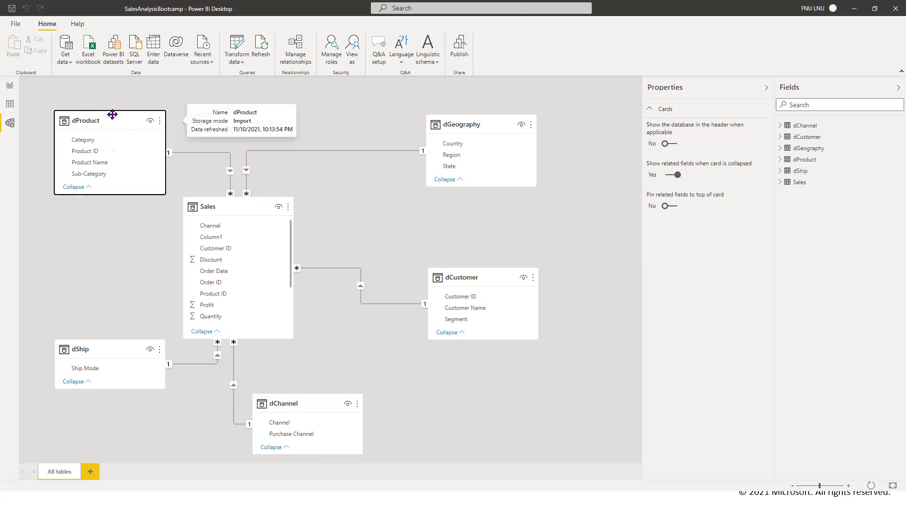
click(187, 152)
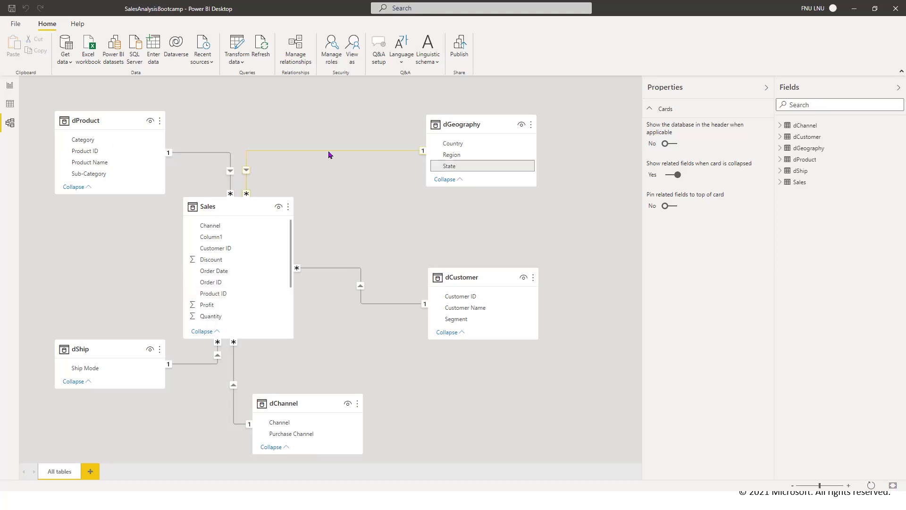
Step: Lengthen the Sales card to show all its fields, and reposition dChannel and dShip clear of it
drag(288, 339, 281, 406)
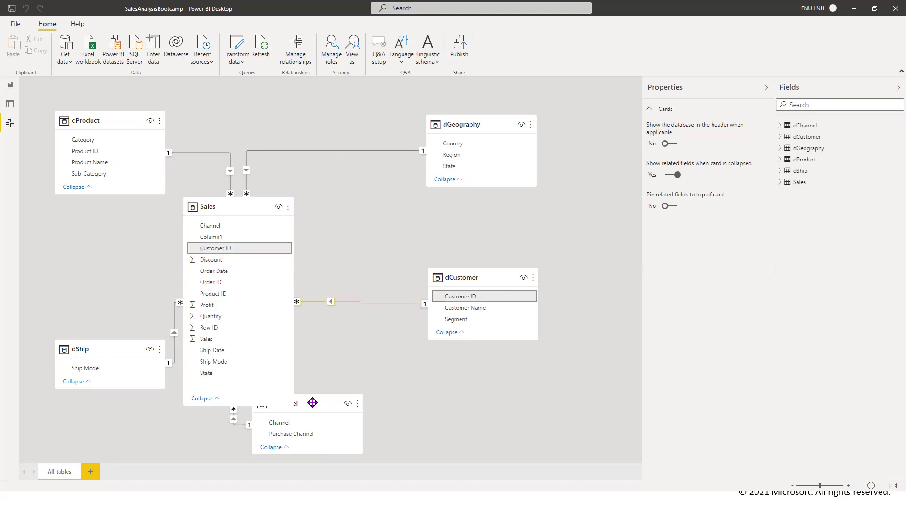
drag(316, 405, 435, 383)
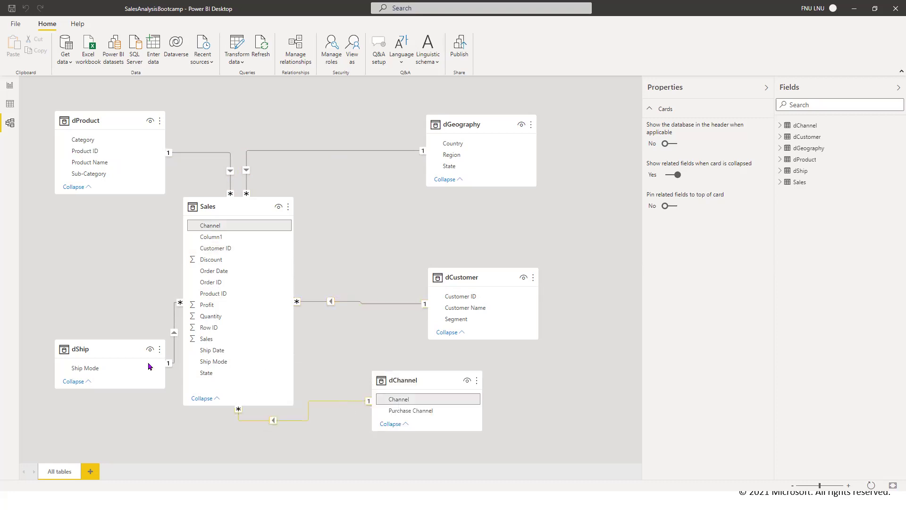
drag(92, 339, 91, 293)
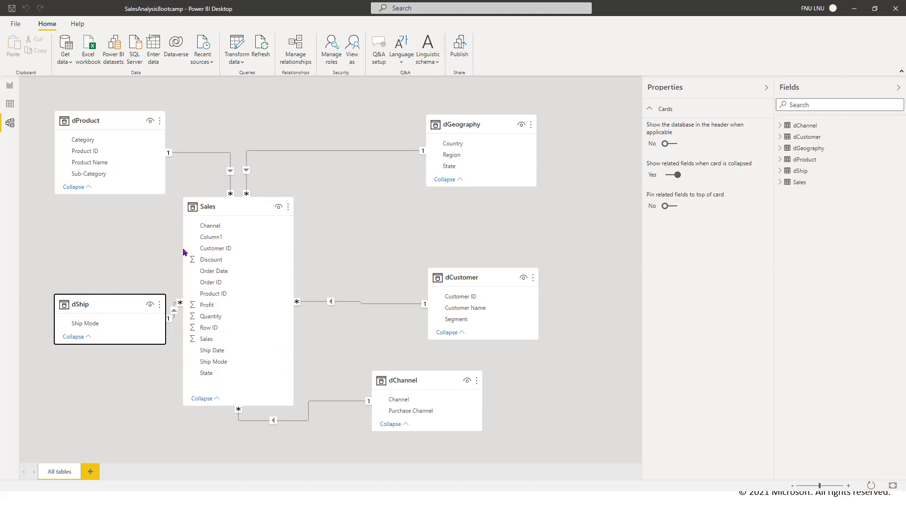
Step: Move the Sales card toward the middle of the diagram and delete the relationship between Sales and dGeography
drag(270, 195, 318, 184)
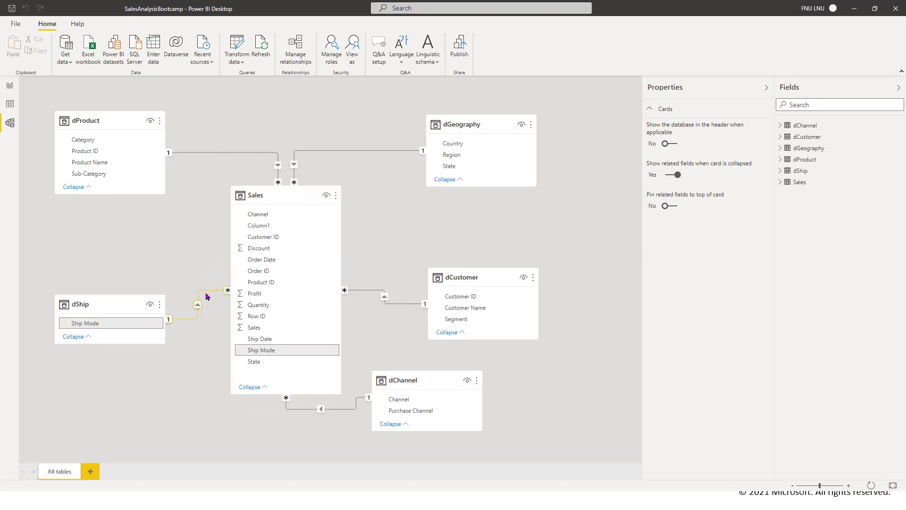
right_click(371, 155)
click(385, 160)
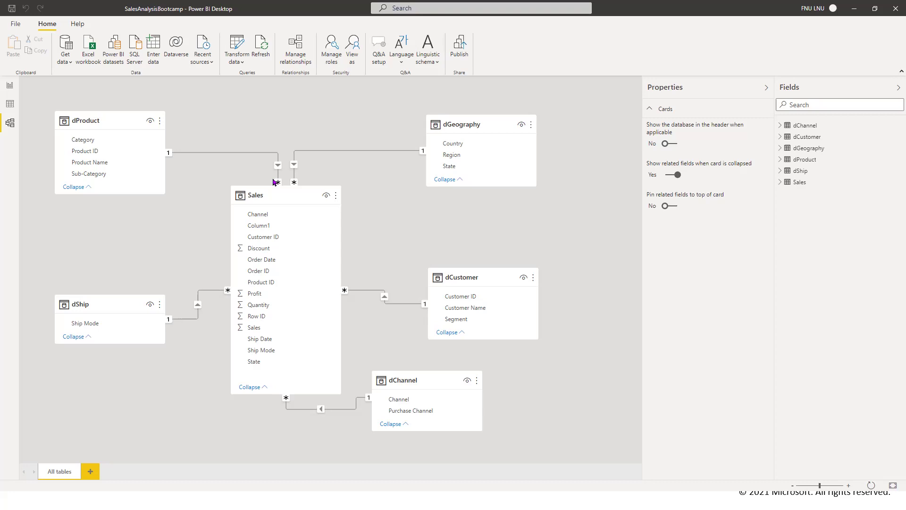
key(Delete)
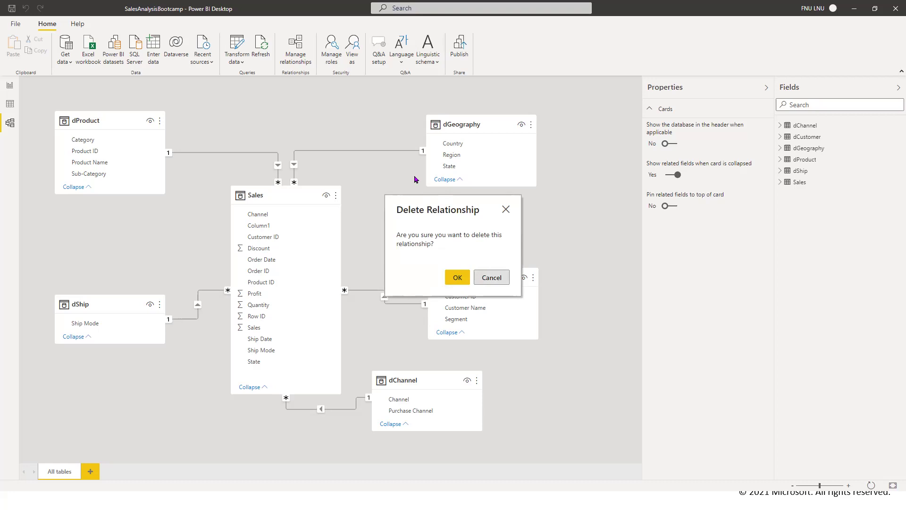
key(Escape)
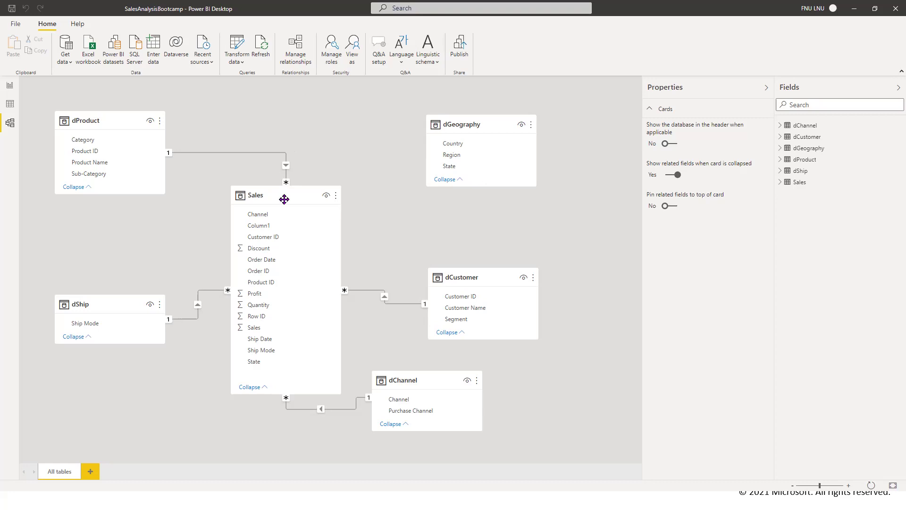
Step: Relate the State field of dGeography to the State field of Sales directly in the model diagram
click(465, 166)
drag(455, 162, 286, 365)
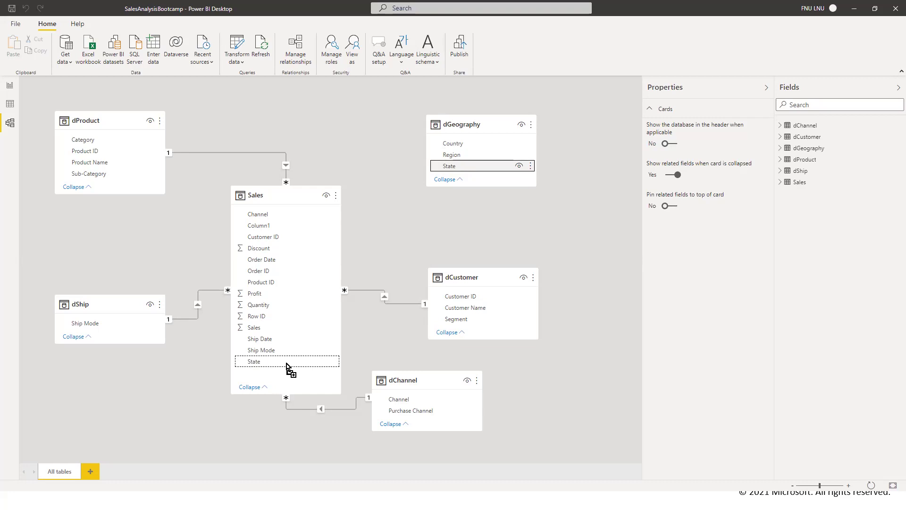
drag(286, 363, 285, 368)
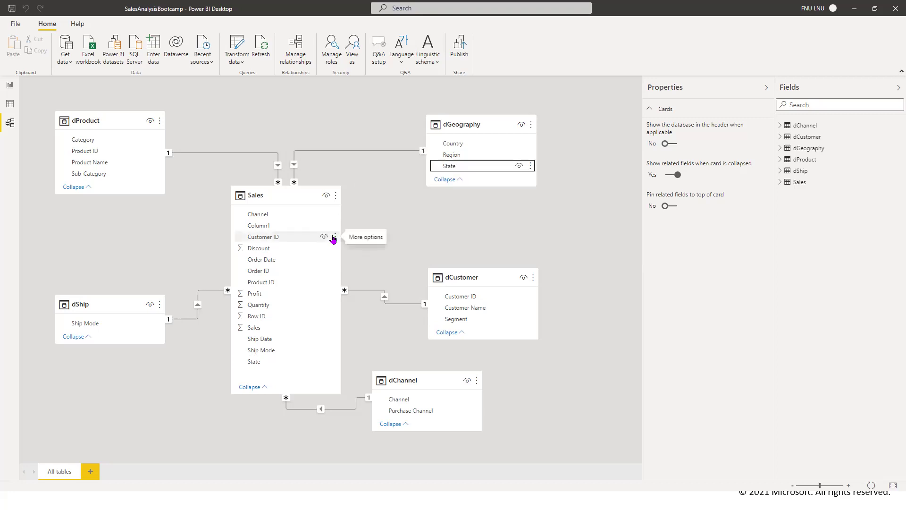
Step: Delete the relationship linking dGeography and Sales on State
right_click(389, 152)
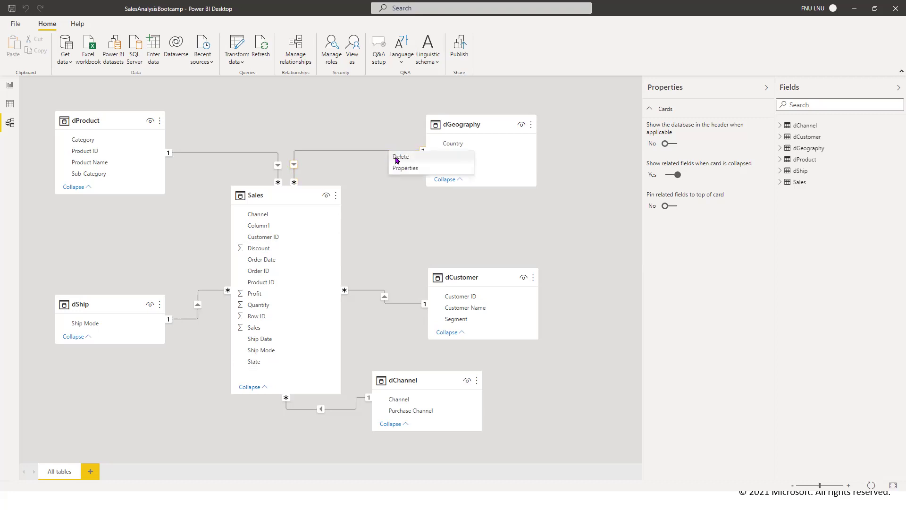
click(396, 159)
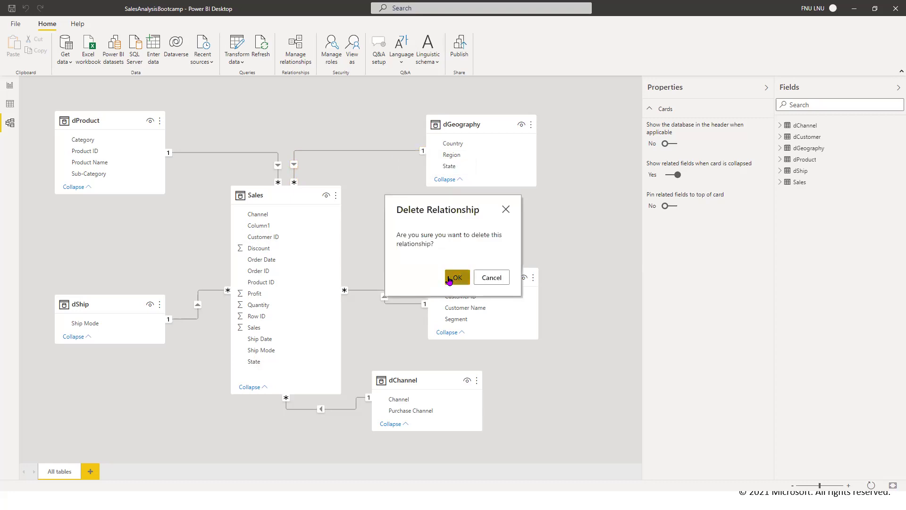
click(449, 279)
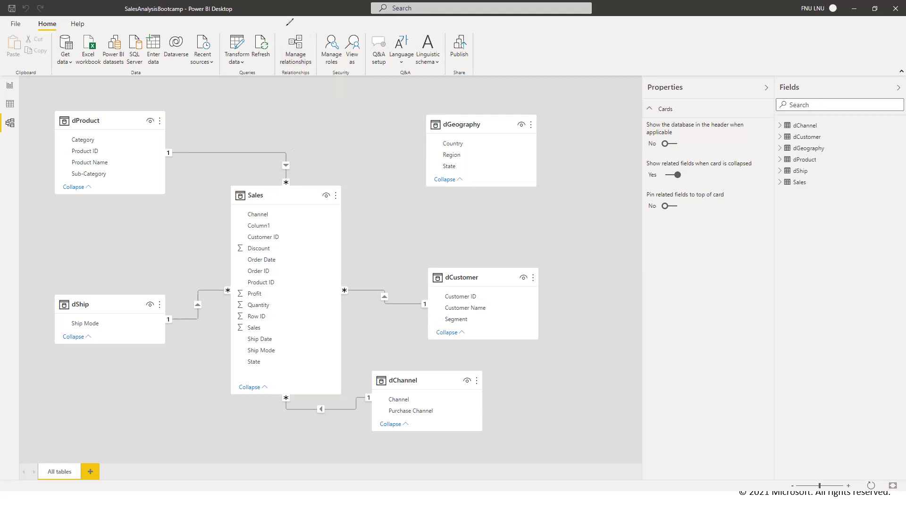
Step: Create an active one-to-many relationship from State in dGeography to State in Sales, with single cross filter direction, using Manage relationships
drag(288, 26, 315, 90)
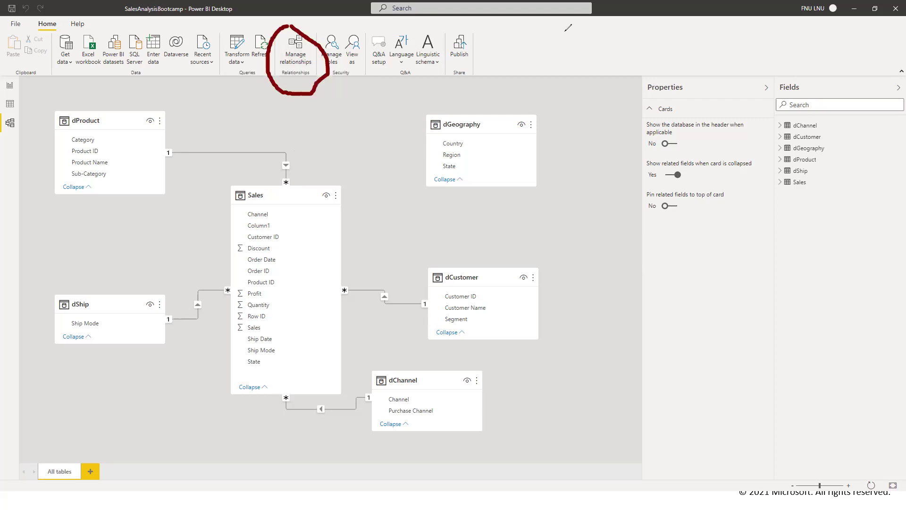
click(307, 56)
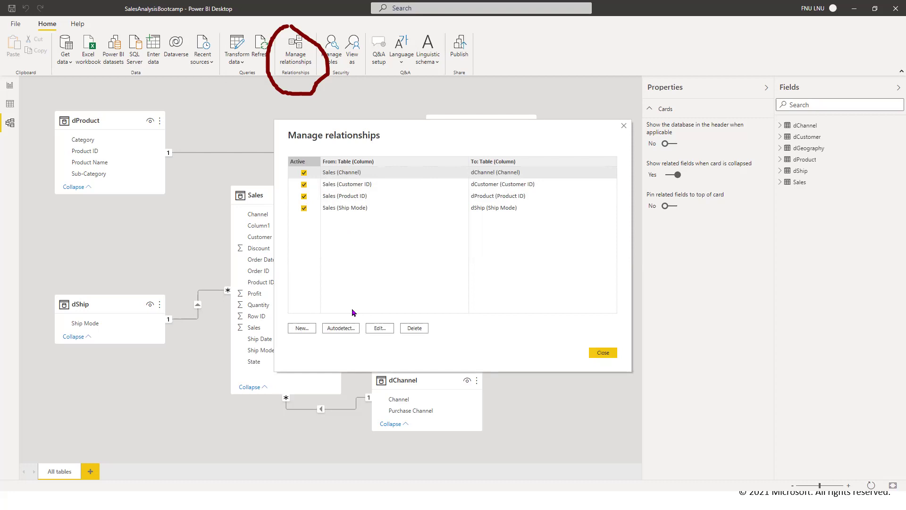
click(307, 325)
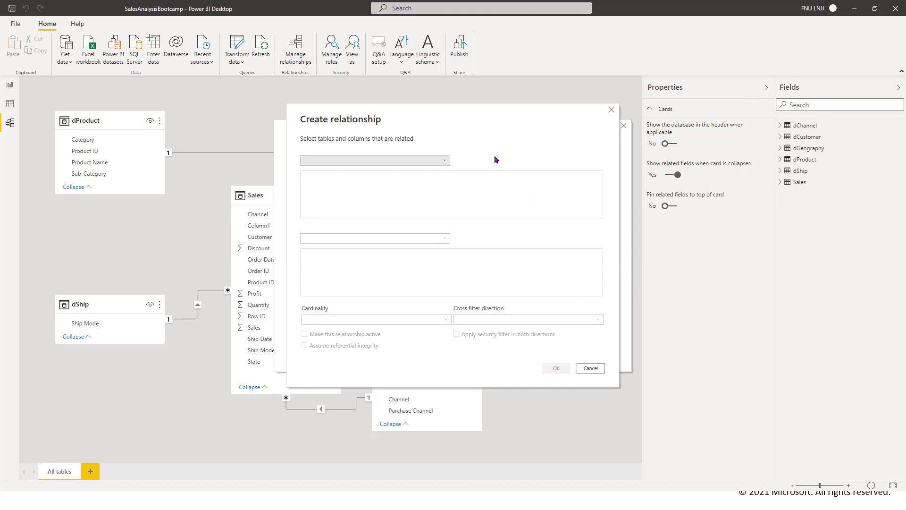
click(433, 164)
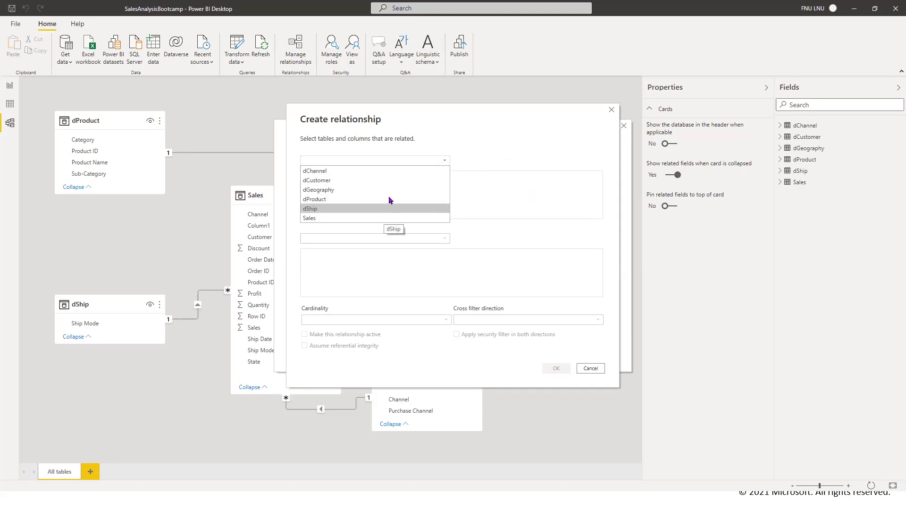
click(350, 190)
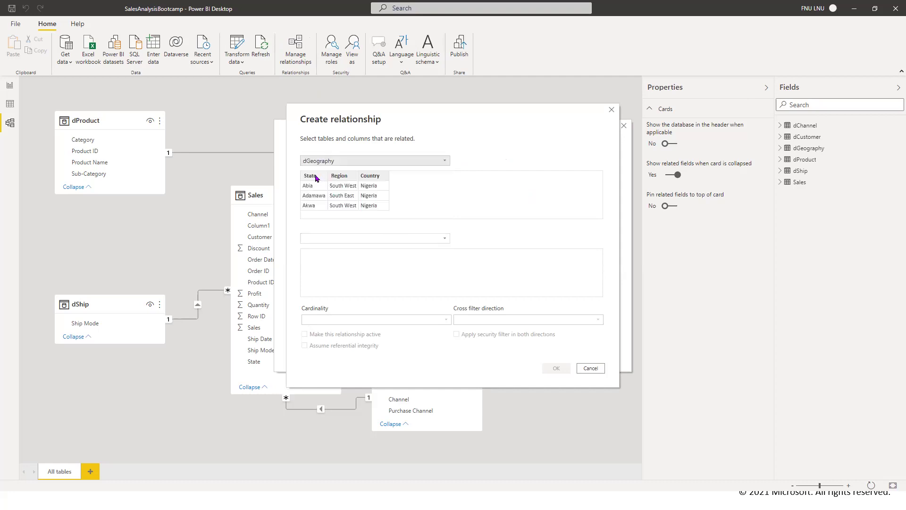
click(315, 176)
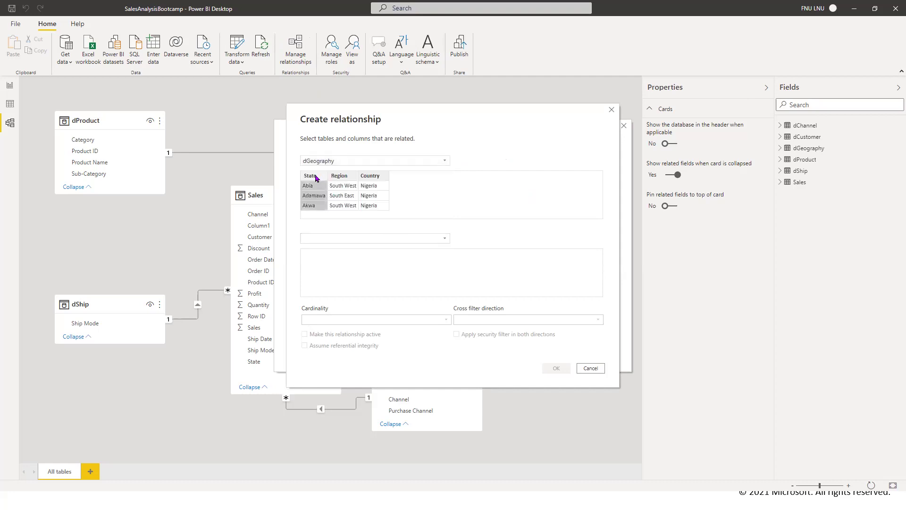
click(395, 242)
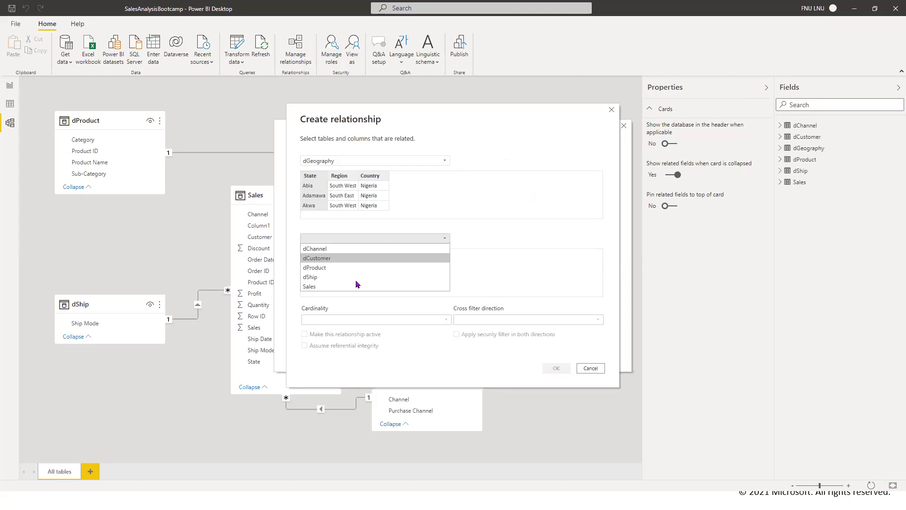
click(356, 286)
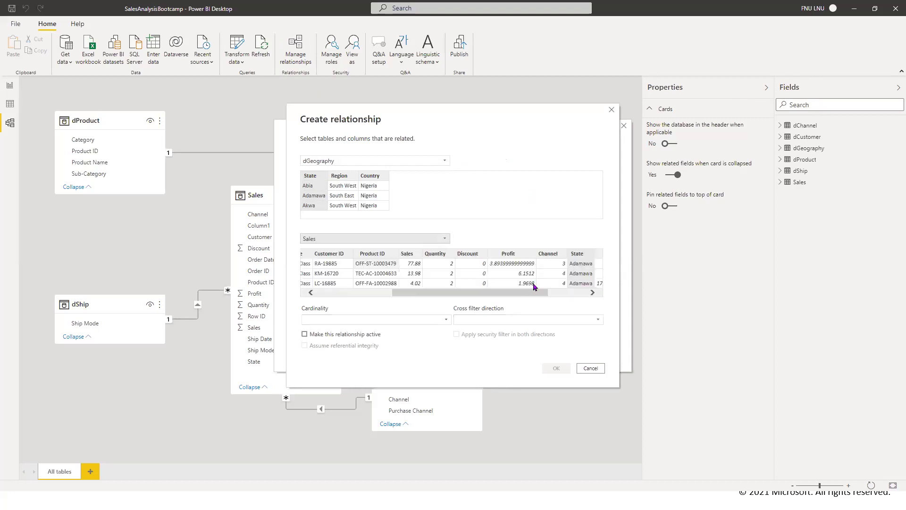
click(561, 295)
click(519, 263)
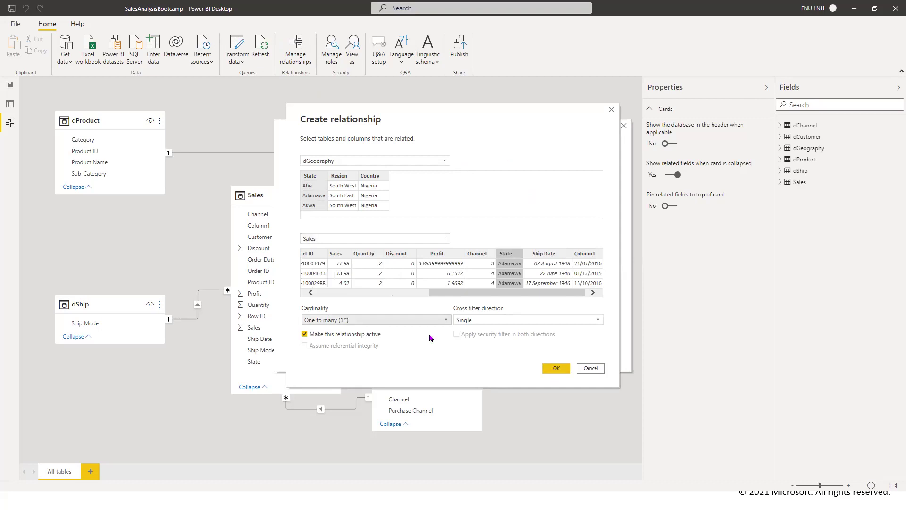
click(559, 368)
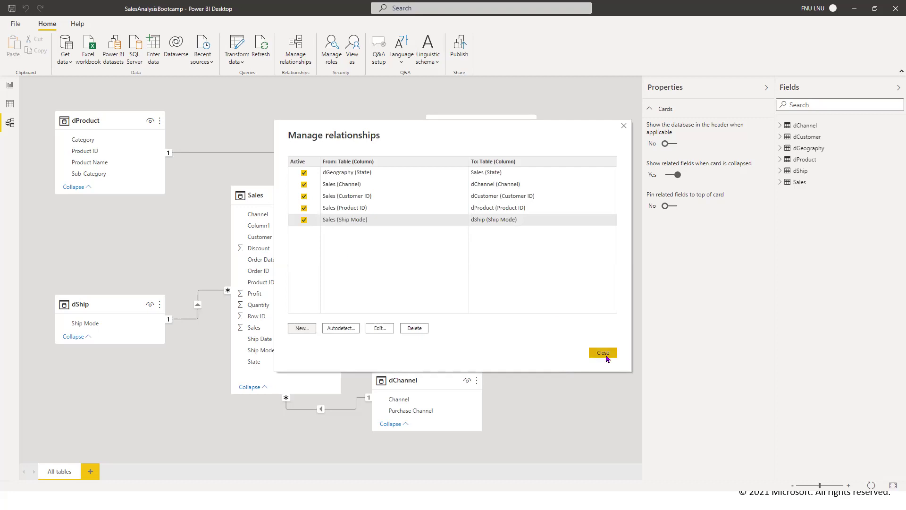
key(Escape)
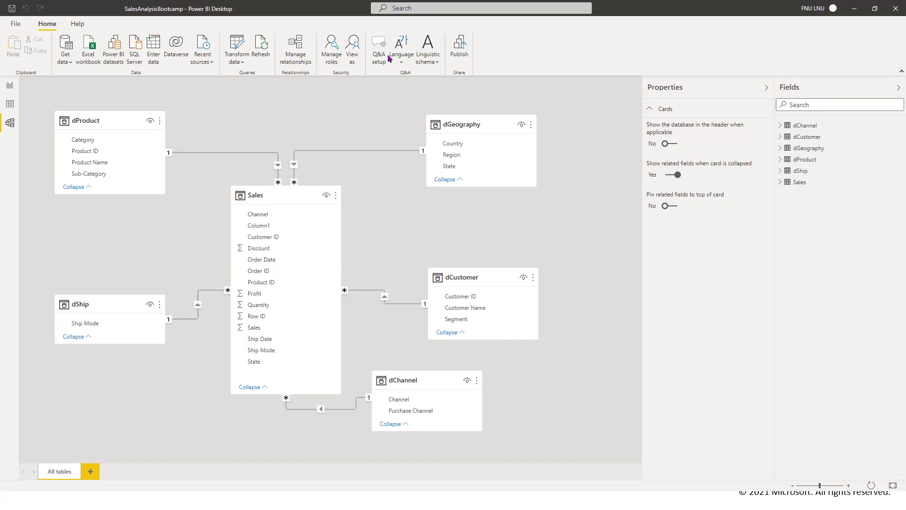
Step: Open the Report view and expand the dChannel, dCustomer and dGeography tables to list their fields
mouse_move(378, 156)
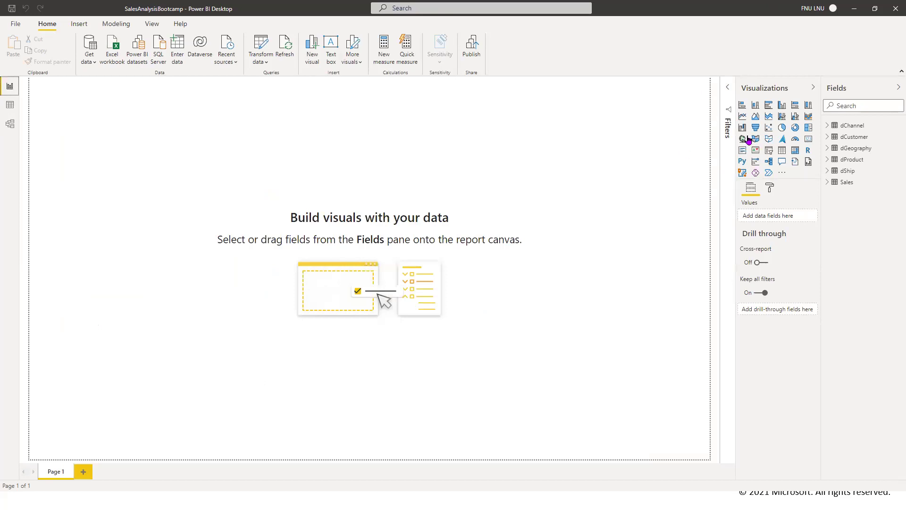
click(832, 124)
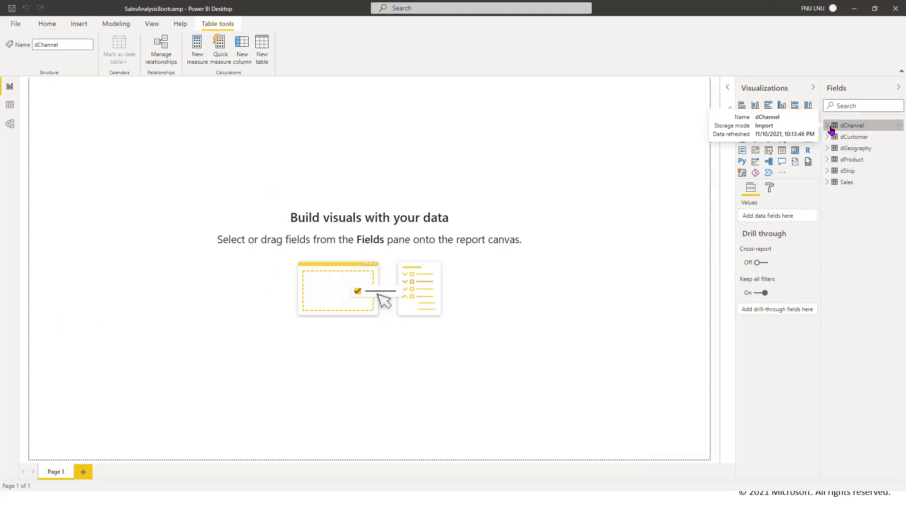
click(831, 126)
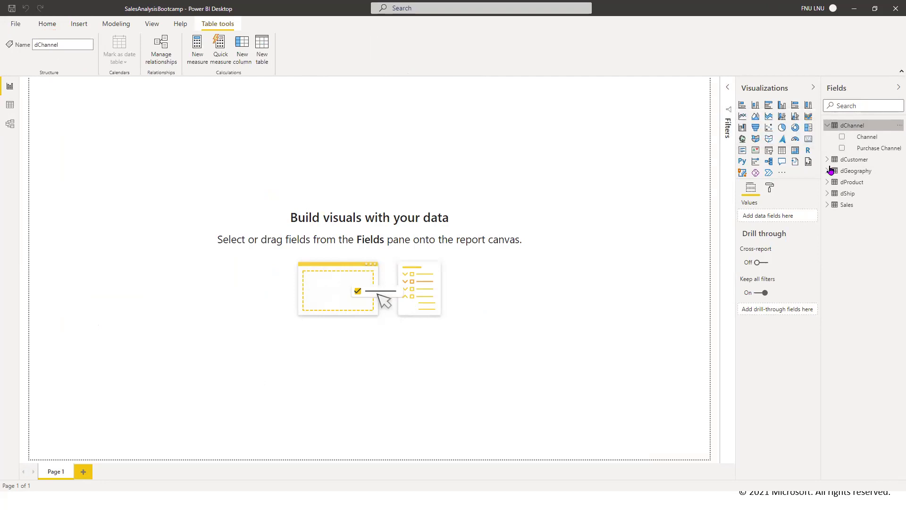
click(828, 161)
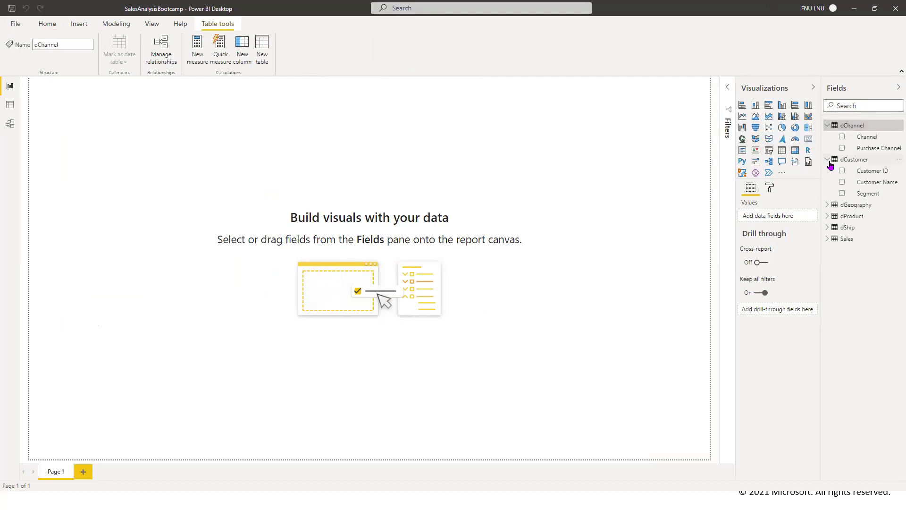
click(827, 206)
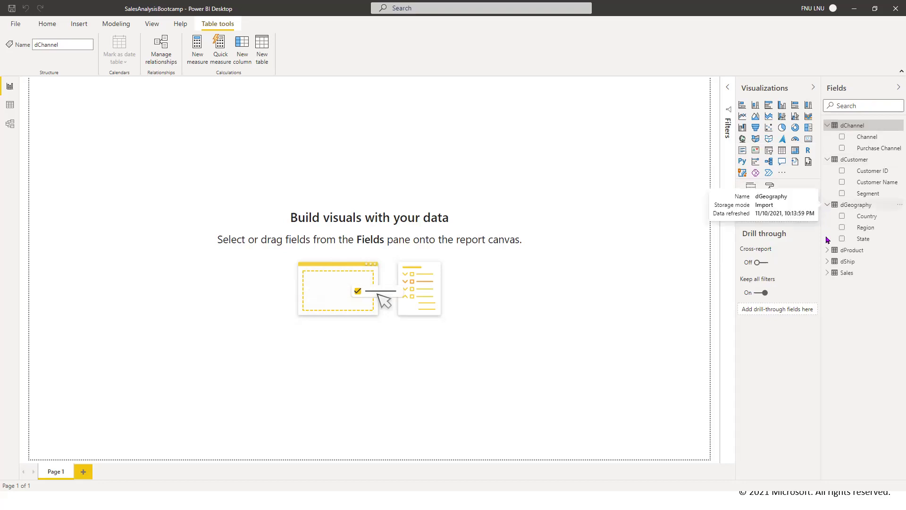
Step: Insert an empty table visual on Page 1 and move it toward the middle of the report canvas
click(785, 152)
click(343, 161)
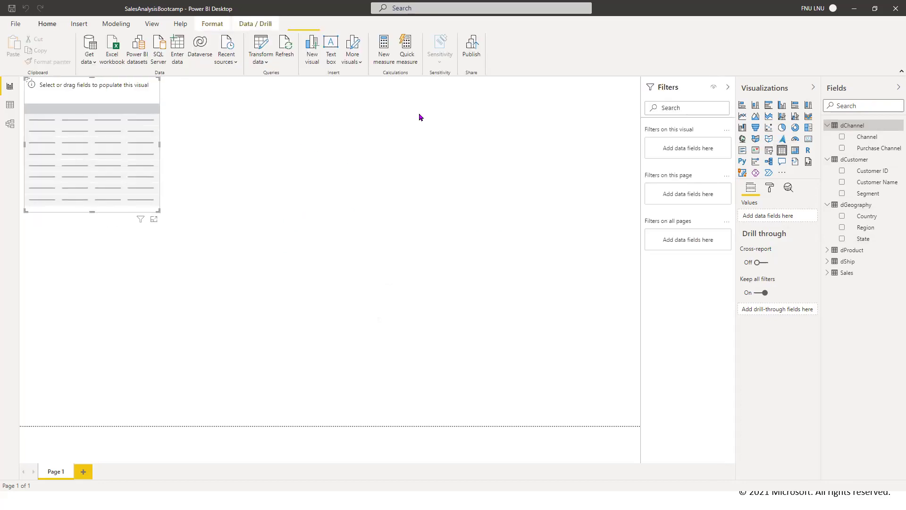
click(135, 96)
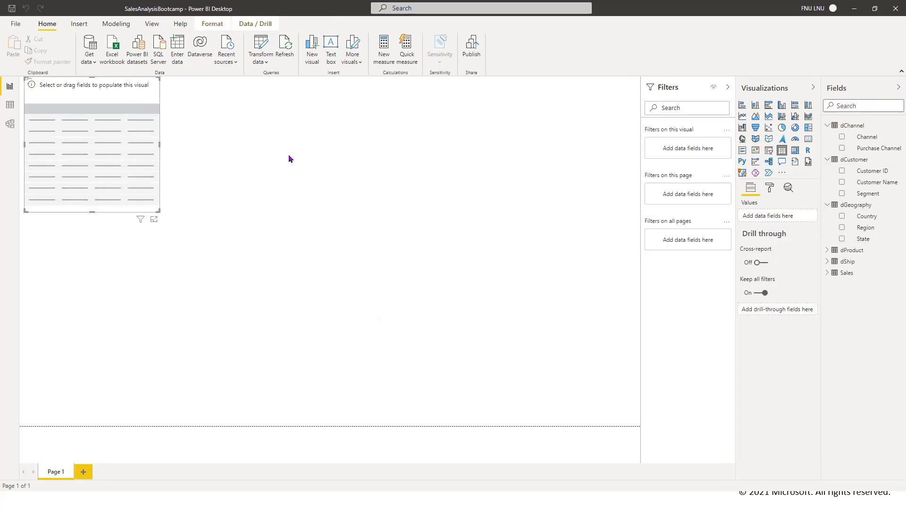
drag(134, 96, 289, 158)
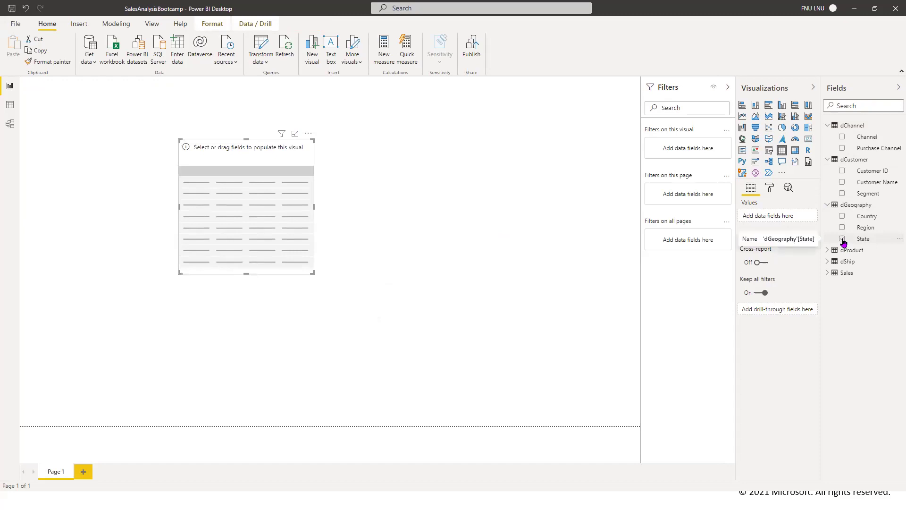
Step: Fill the table visual with State from dGeography plus Sales and Profit from the Sales table, and enlarge the visual
click(842, 239)
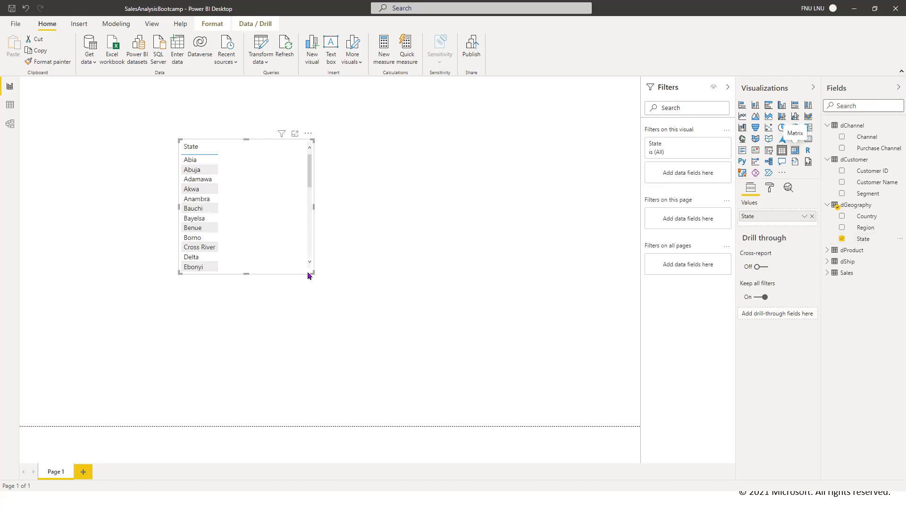
drag(312, 273, 445, 400)
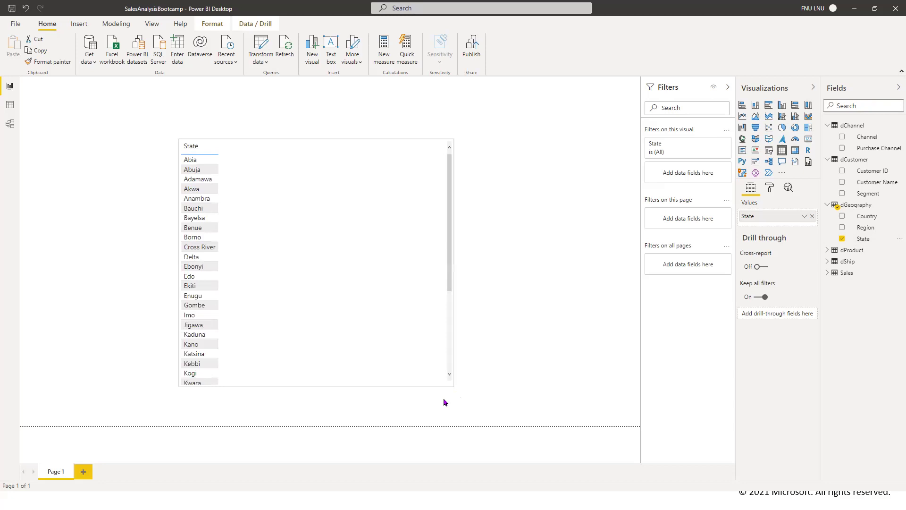
click(827, 274)
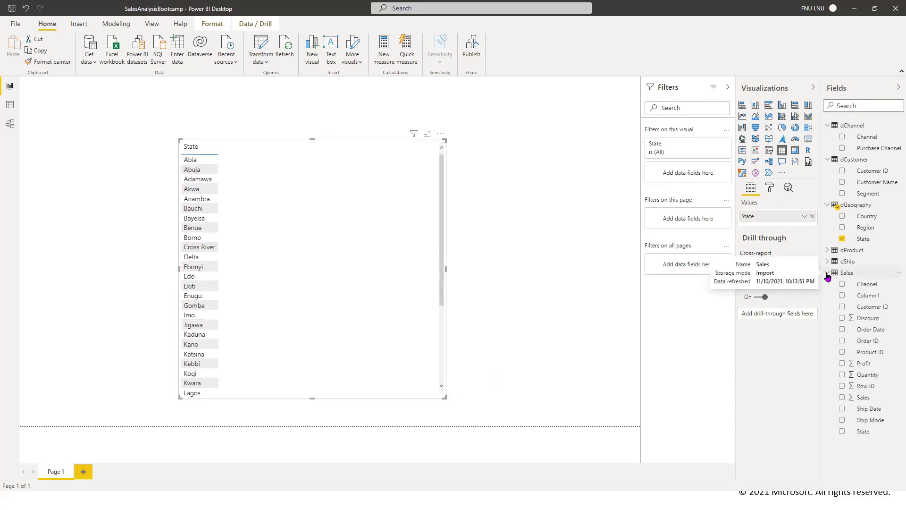
click(842, 398)
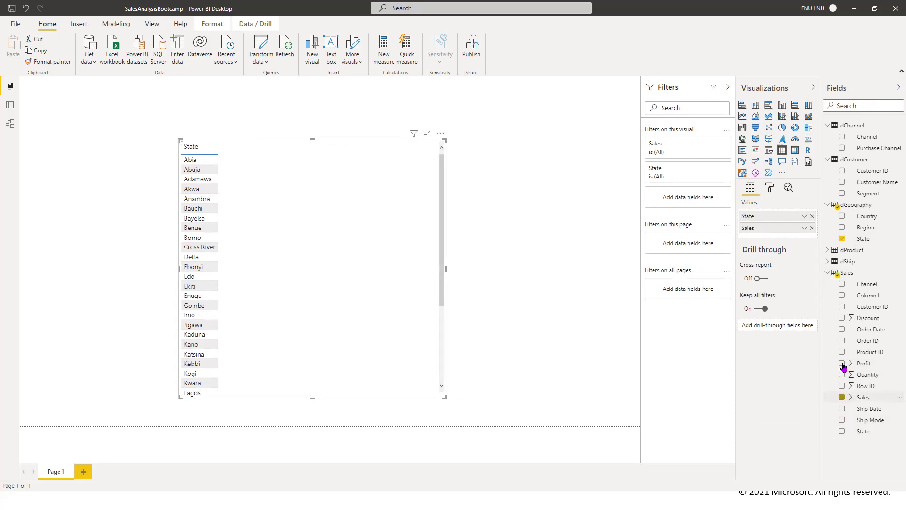
click(842, 364)
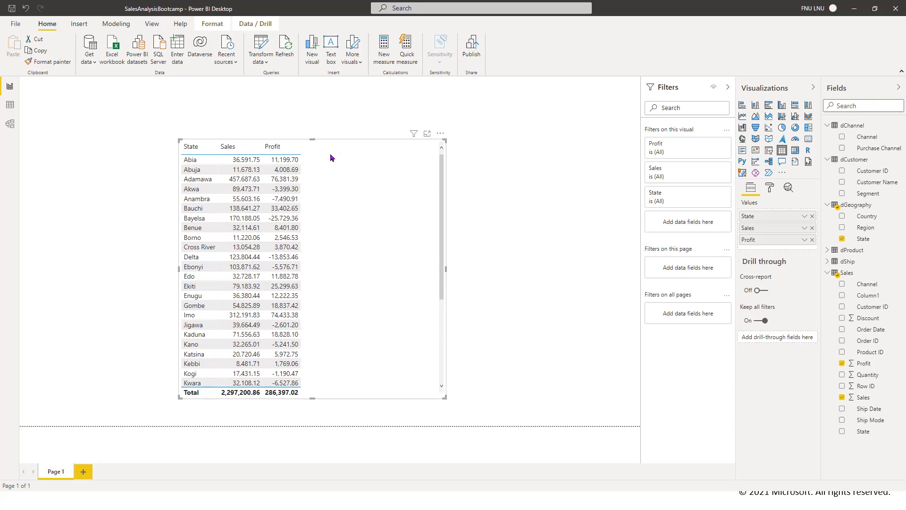
click(503, 162)
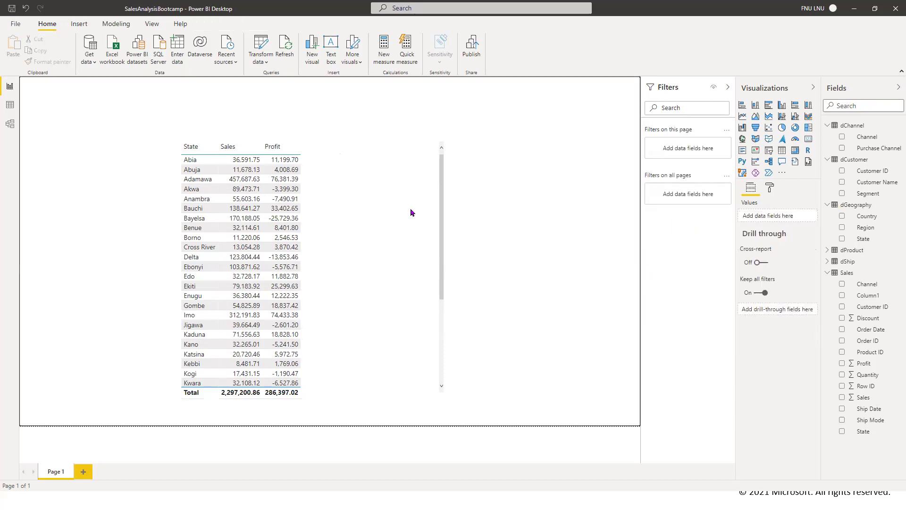
click(361, 216)
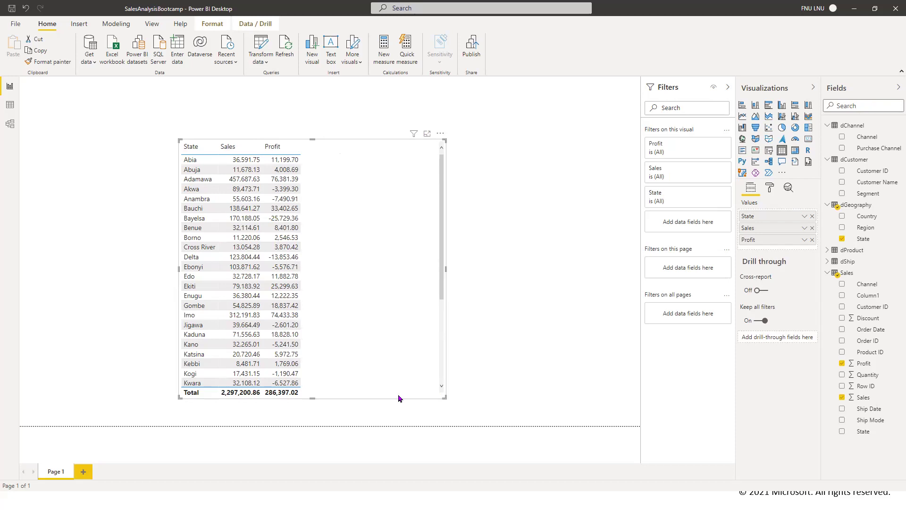
Step: Narrow the State table visual and add a second table visual beside it with Region from dGeography and Sales from the Sales table
drag(350, 411, 349, 410)
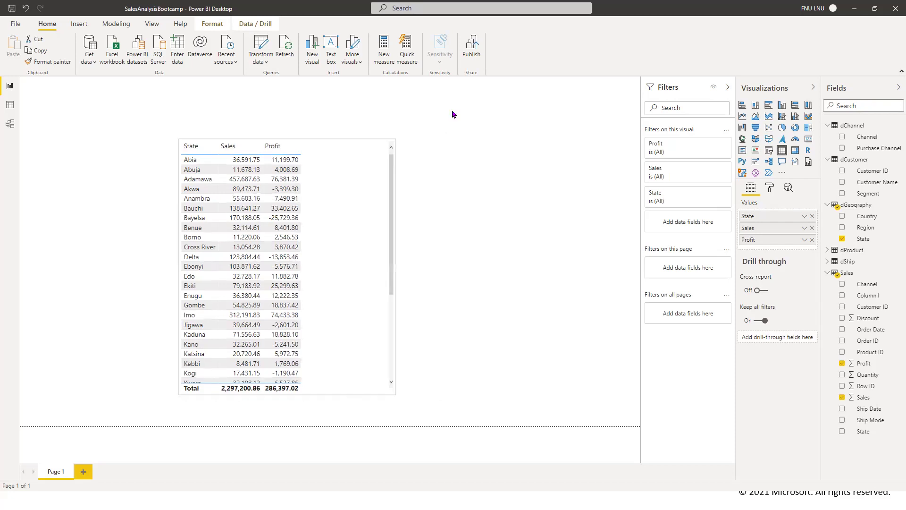
click(467, 167)
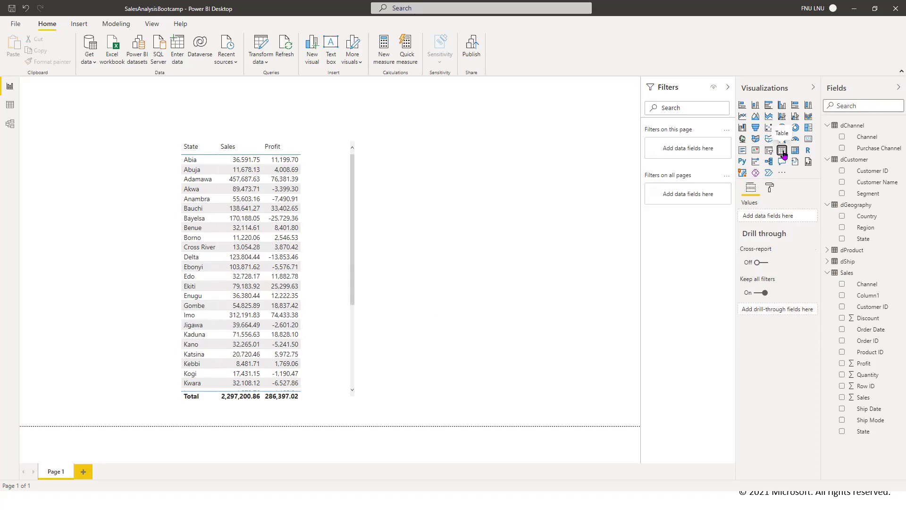
click(782, 151)
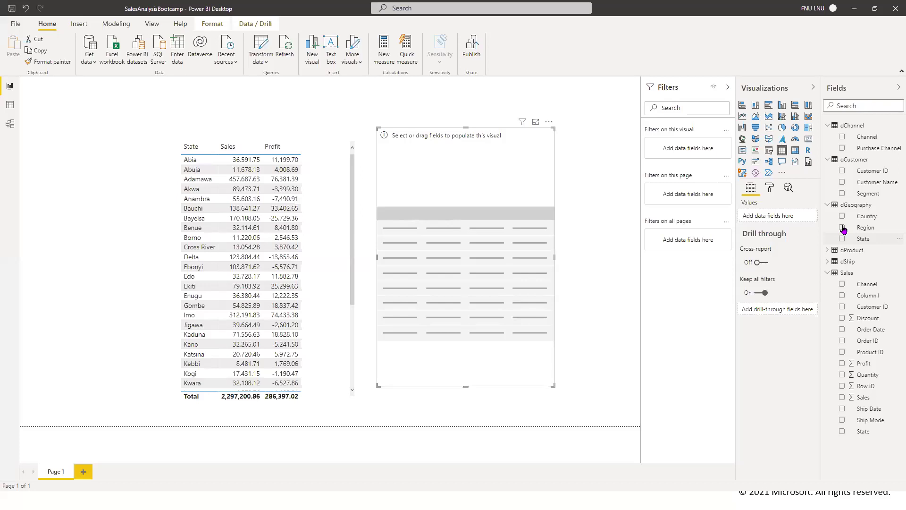
click(843, 228)
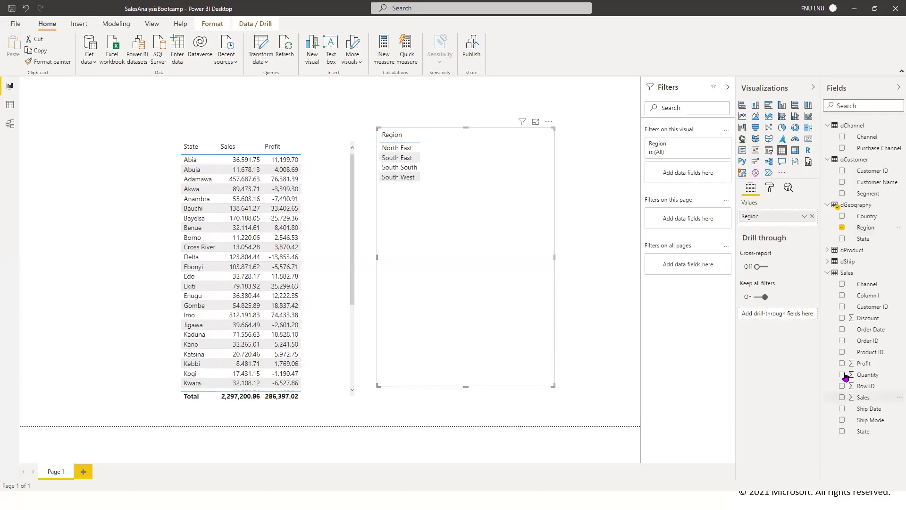
click(842, 398)
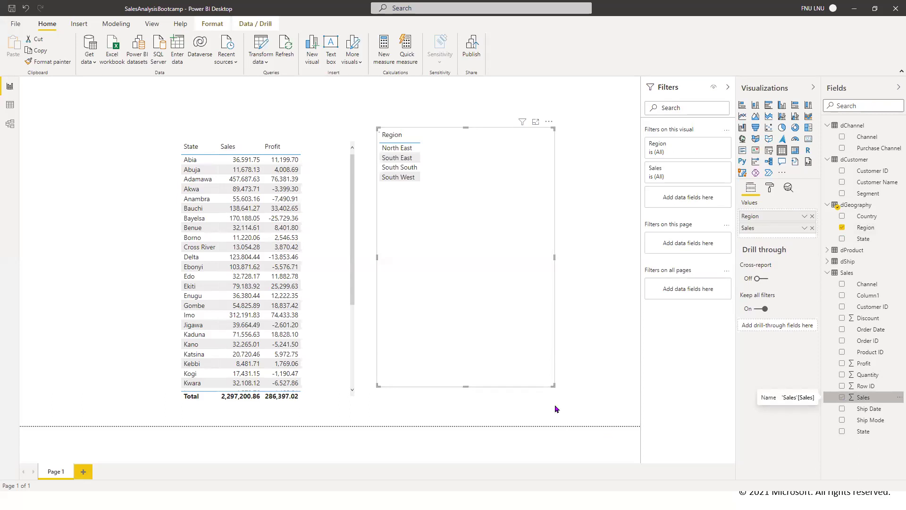
Step: Convert the Region and Sales table to a stacked bar chart and resize it so the region labels fit
drag(552, 386, 515, 328)
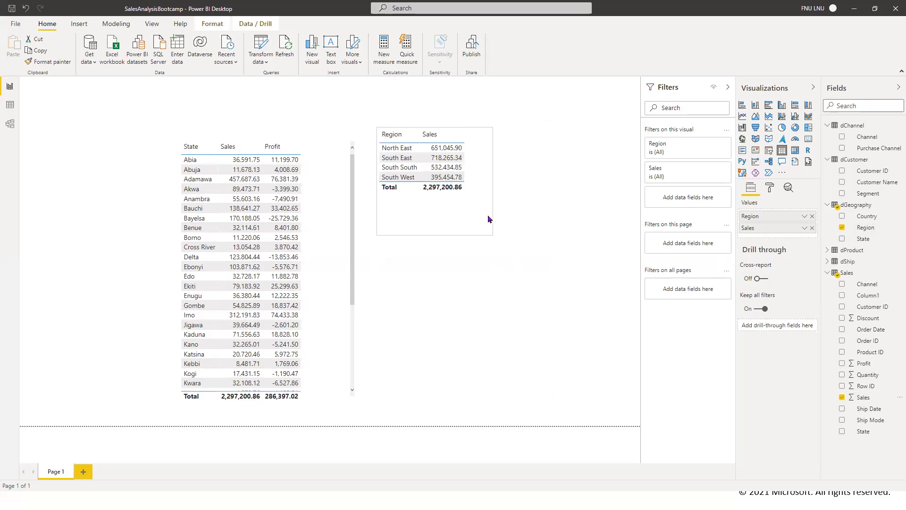
drag(488, 219, 489, 219)
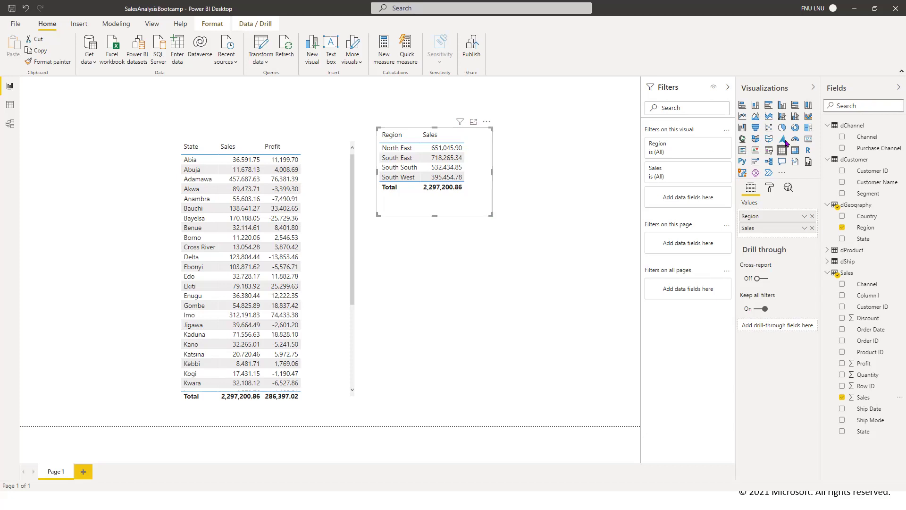
click(743, 106)
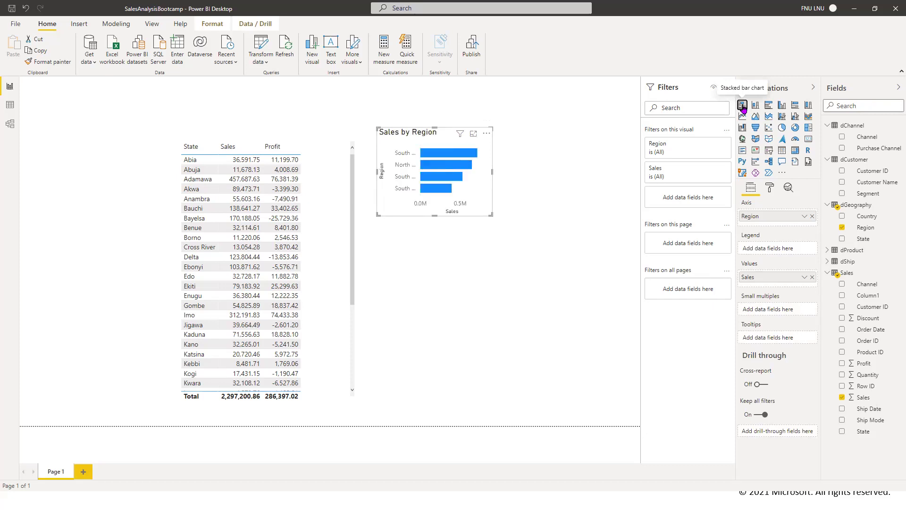
drag(530, 243, 579, 301)
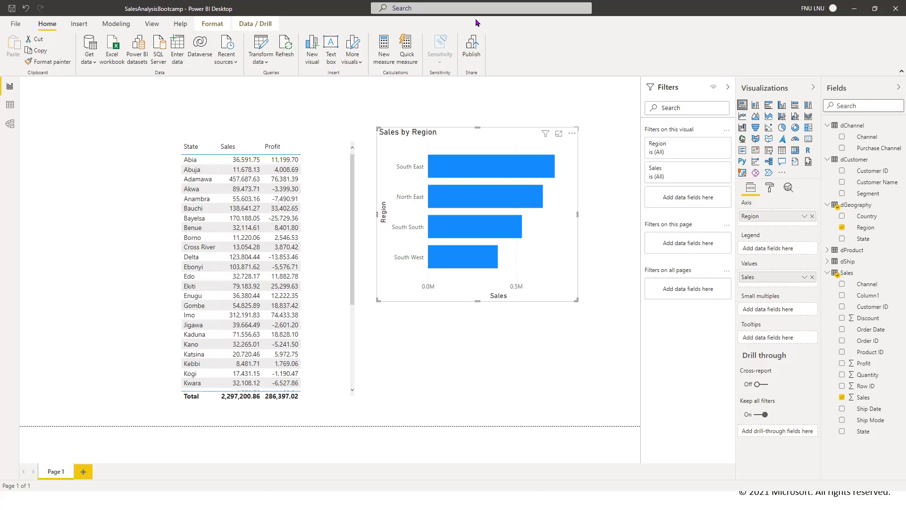
Step: Review the relationships between Sales and the dimension tables in Model view, and return to Report view
click(4, 124)
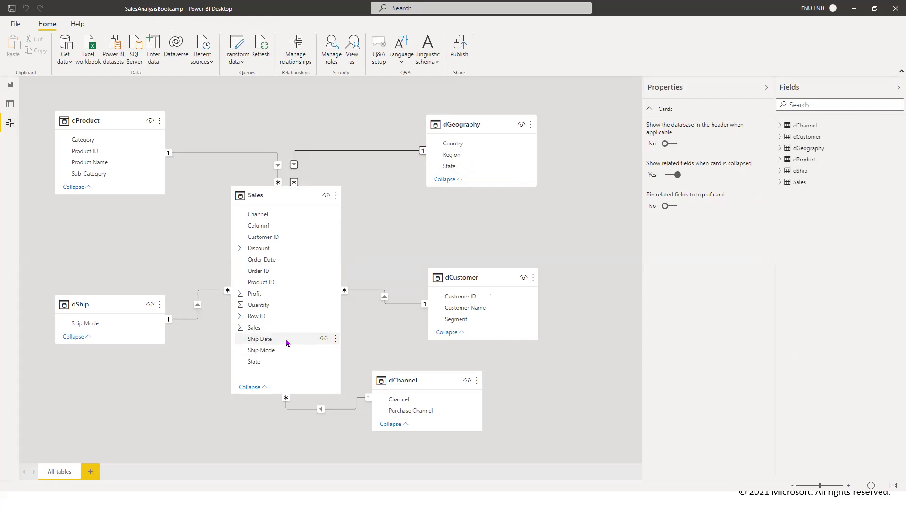
click(10, 86)
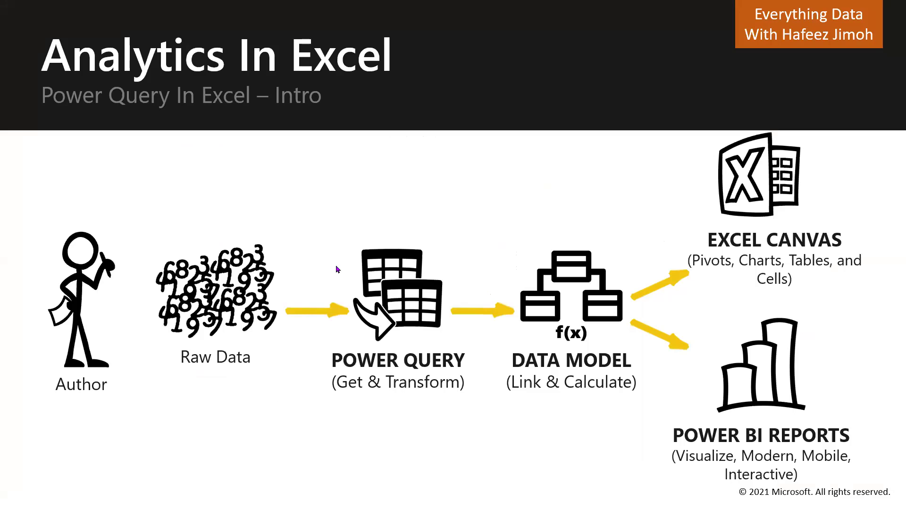
Step: Switch to the SalesDataExercise workbook in Excel and examine the Fact column list and the planned dimension tables, including dCalendar, on Sheet2
key(alt+Tab)
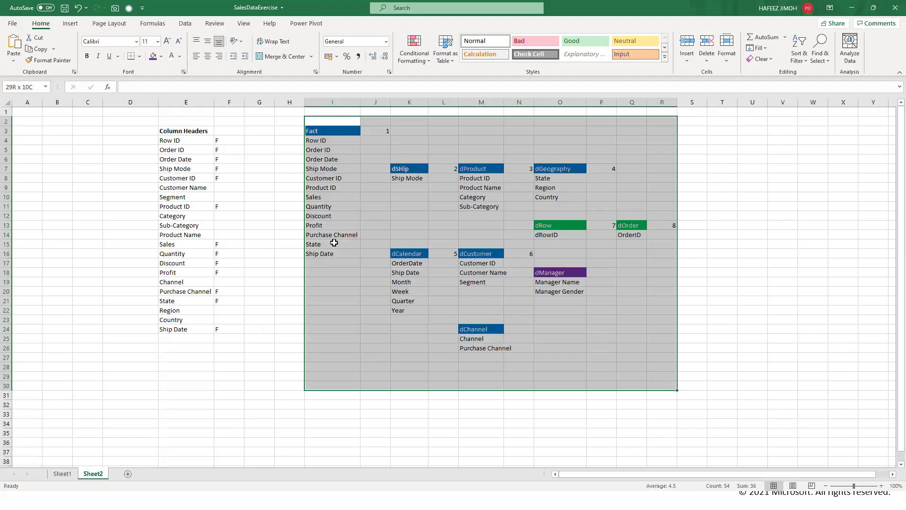
drag(321, 140, 335, 235)
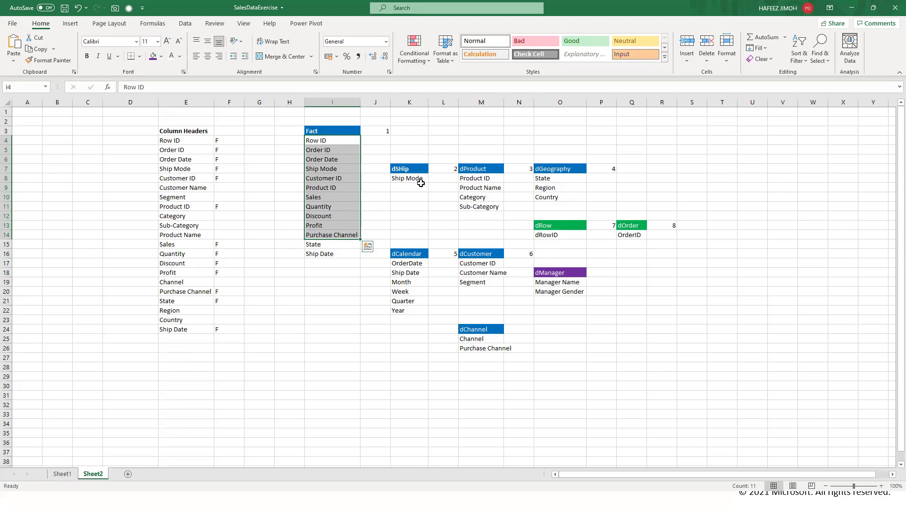
click(502, 194)
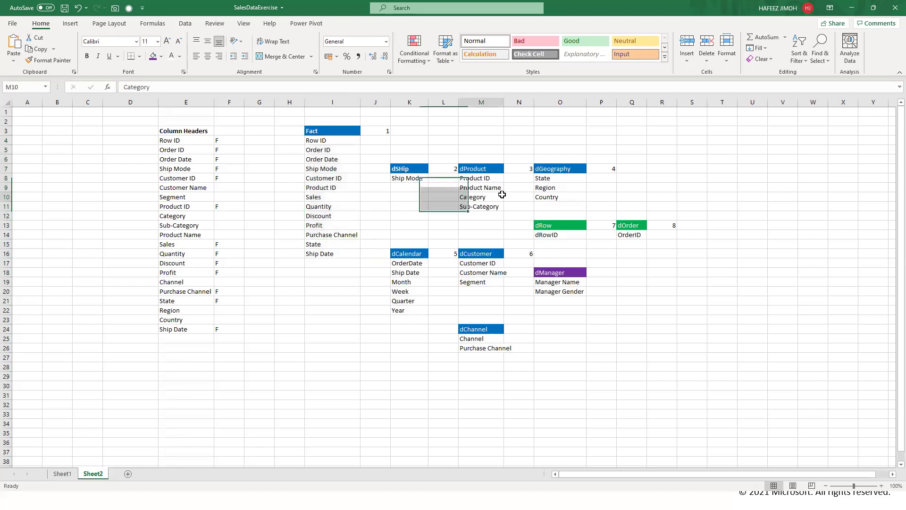
click(584, 300)
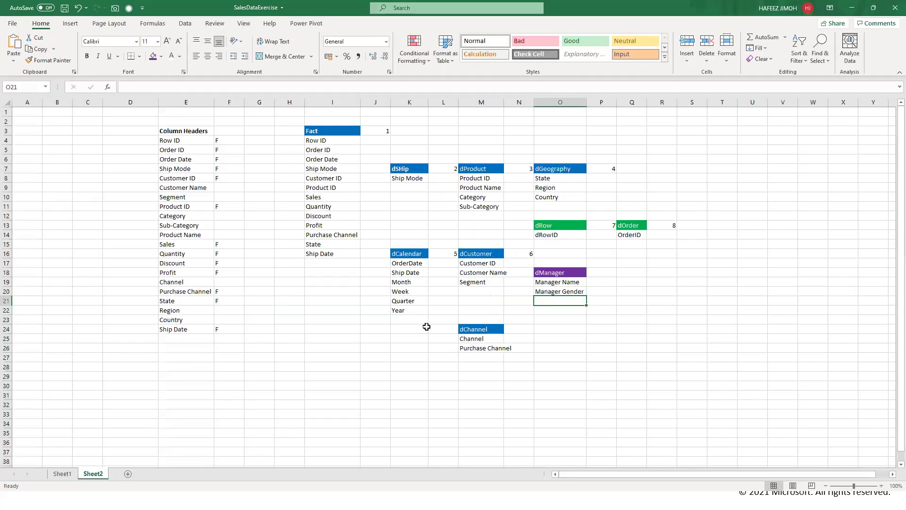
drag(415, 235, 421, 320)
click(444, 279)
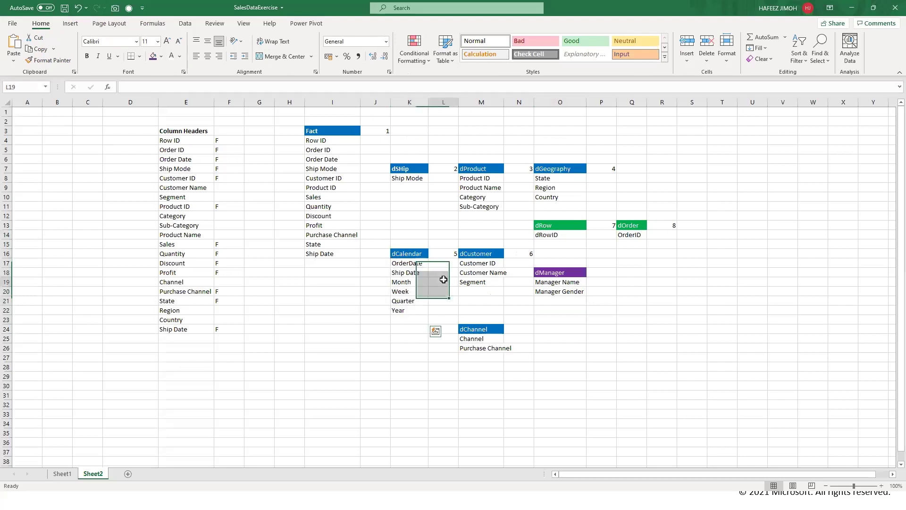
click(443, 313)
drag(438, 309, 402, 261)
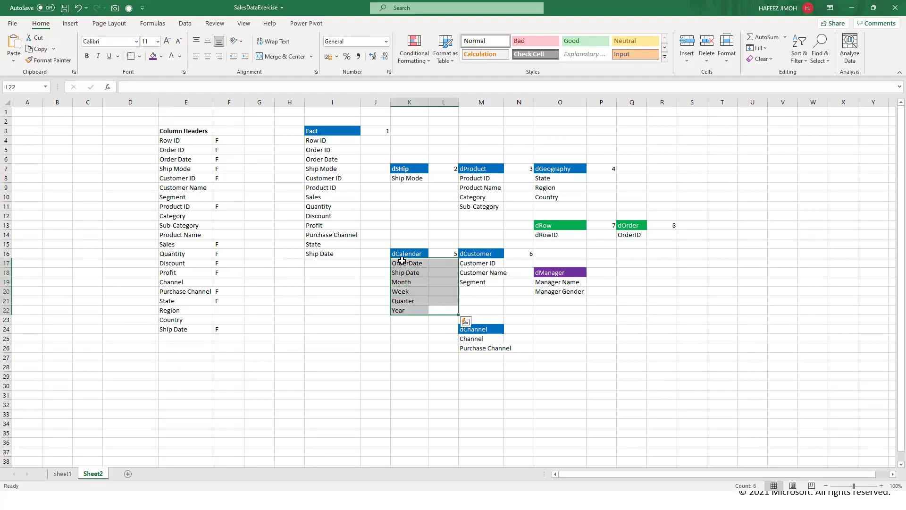
Step: Compare the Sales table in Power BI's Data view with the planned dManager table in Excel, and return to the Power BI report
key(alt+Tab)
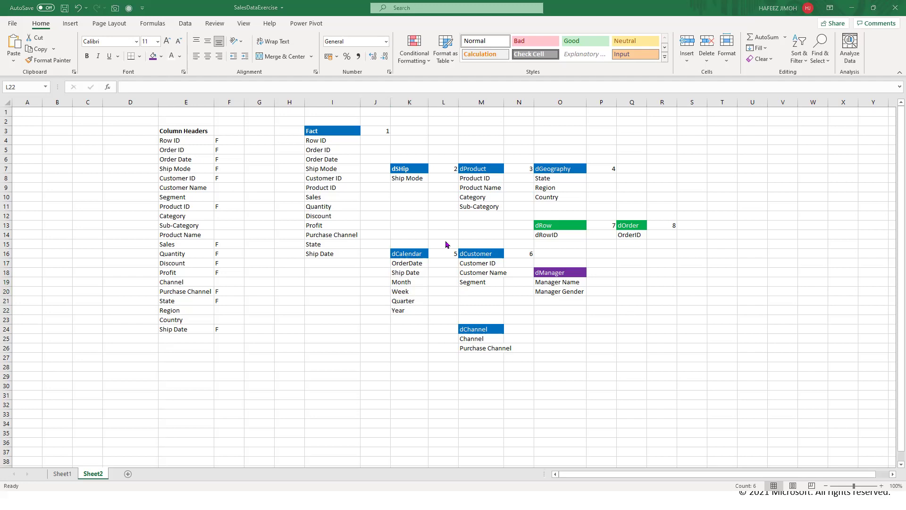
key(alt+Tab)
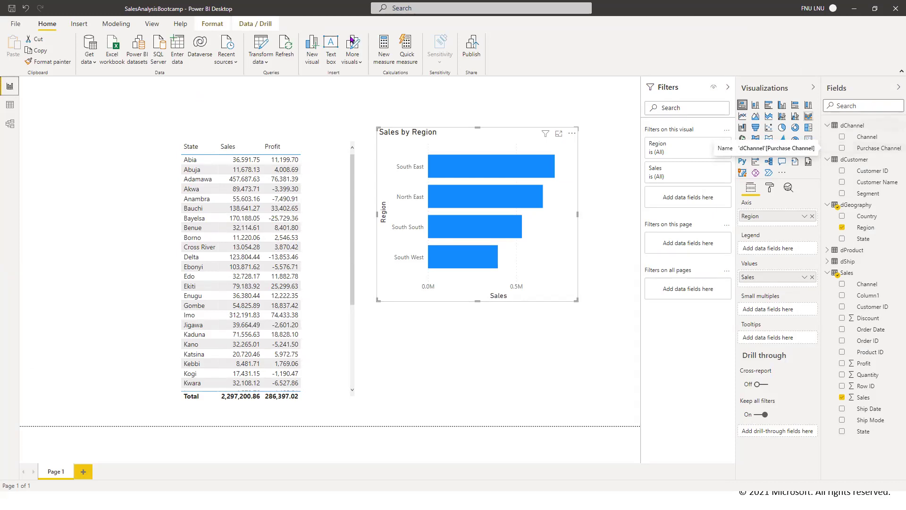
click(6, 113)
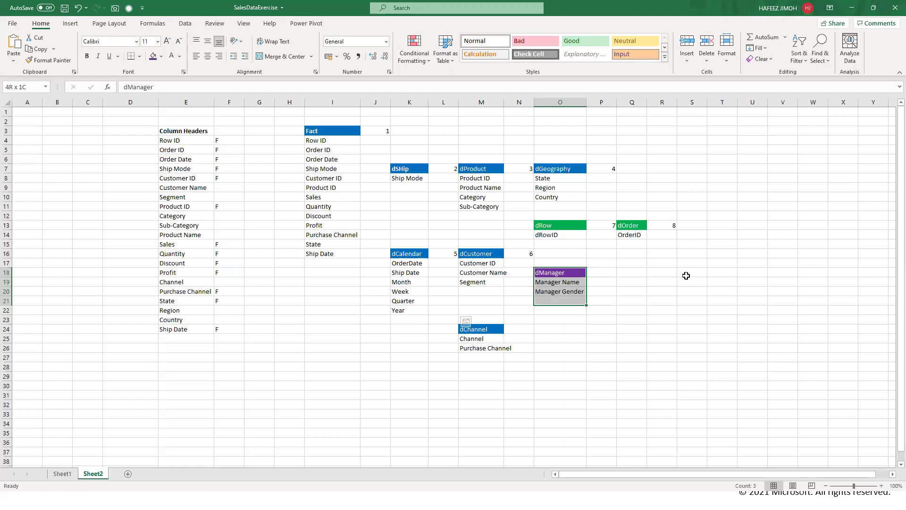
key(shift+Up)
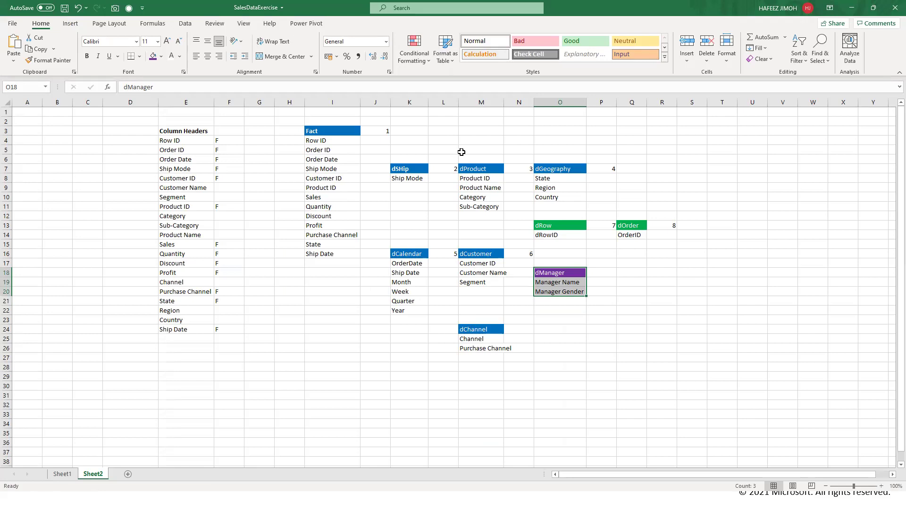
key(alt+Tab)
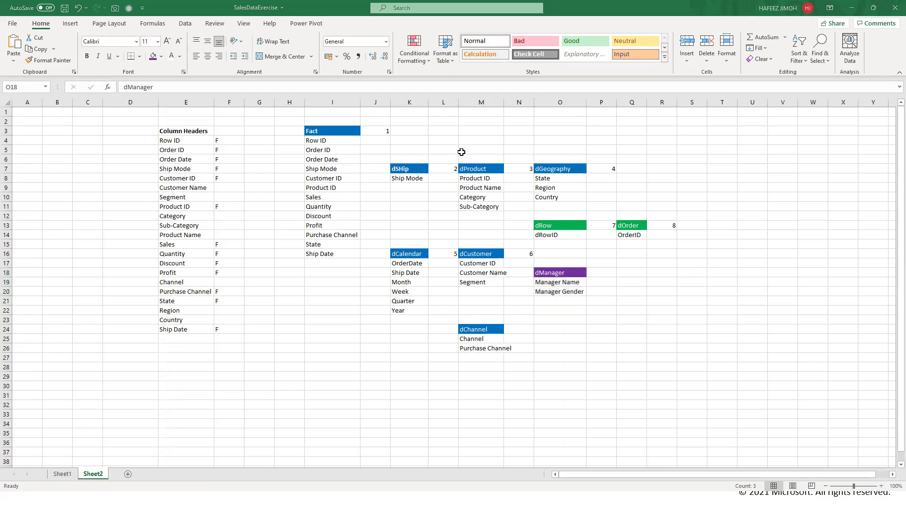
click(387, 151)
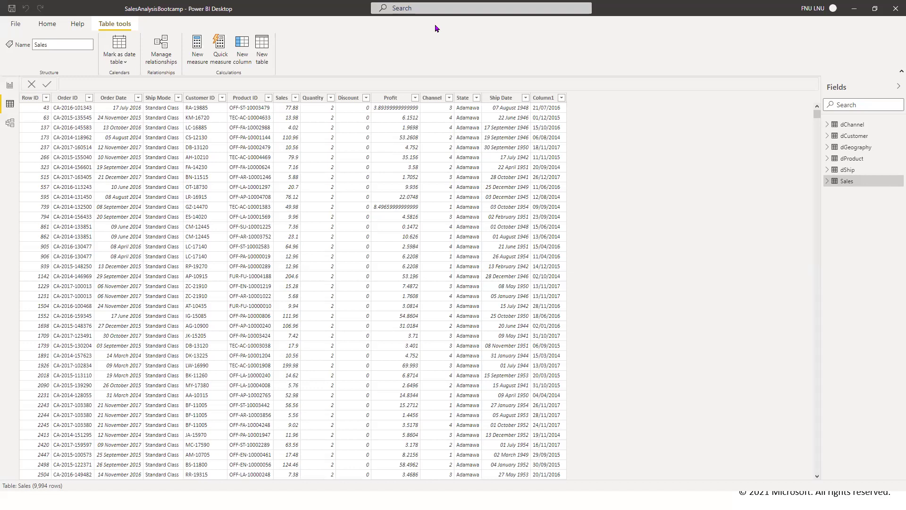
click(8, 87)
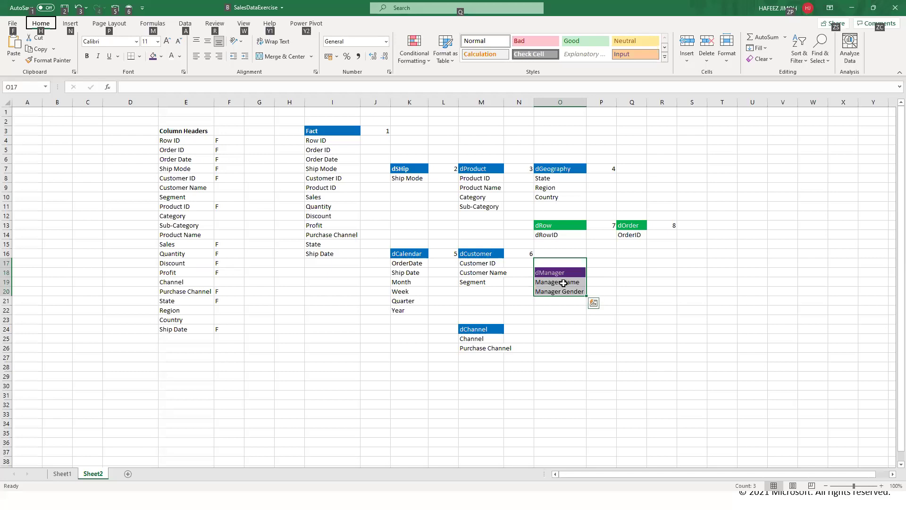
key(alt+Tab)
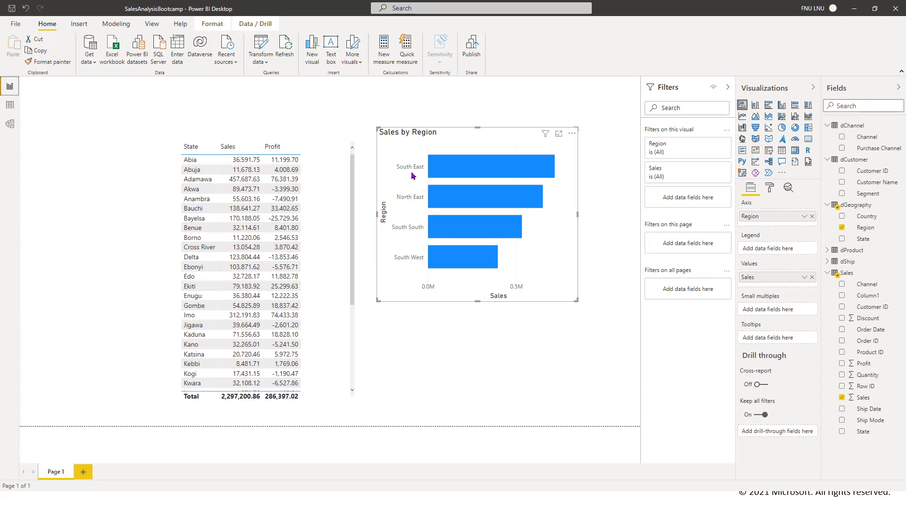
Step: Compare the table relationships in Model view with the South East bar in the Sales by Region chart, ending in Model view
click(8, 125)
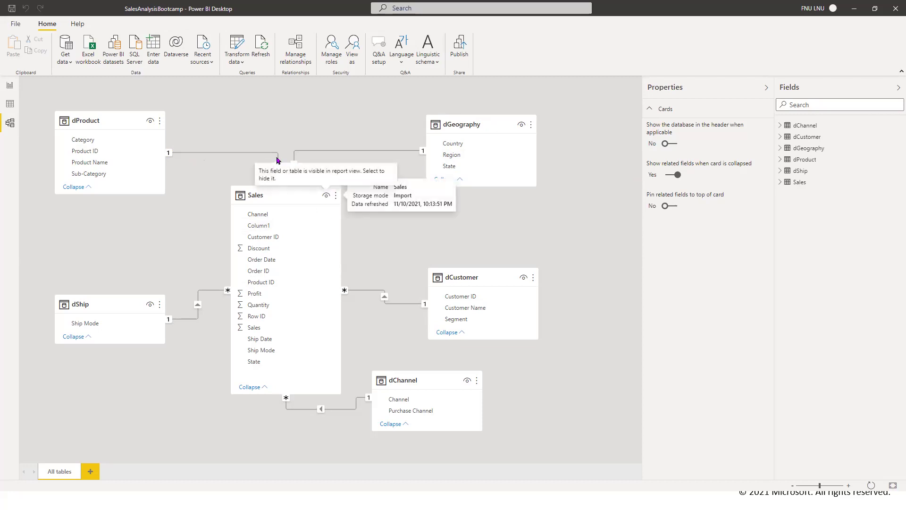
click(8, 87)
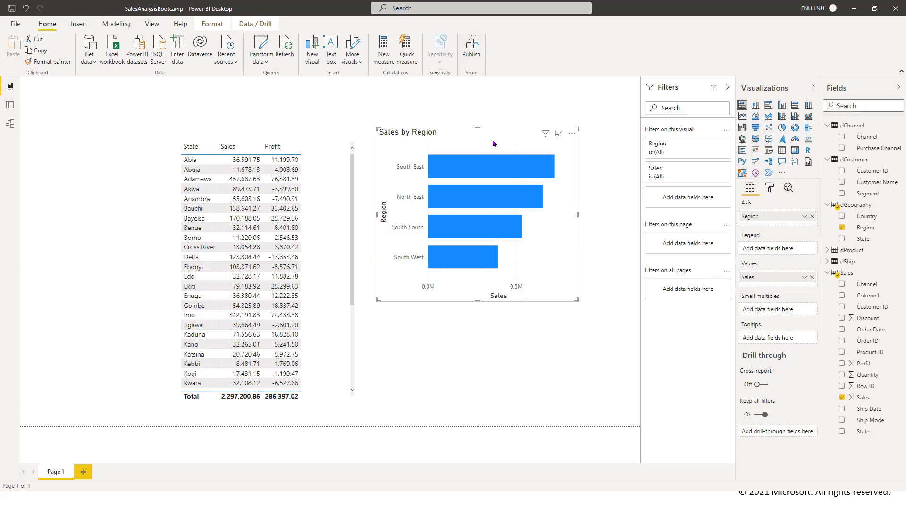
mouse_move(488, 171)
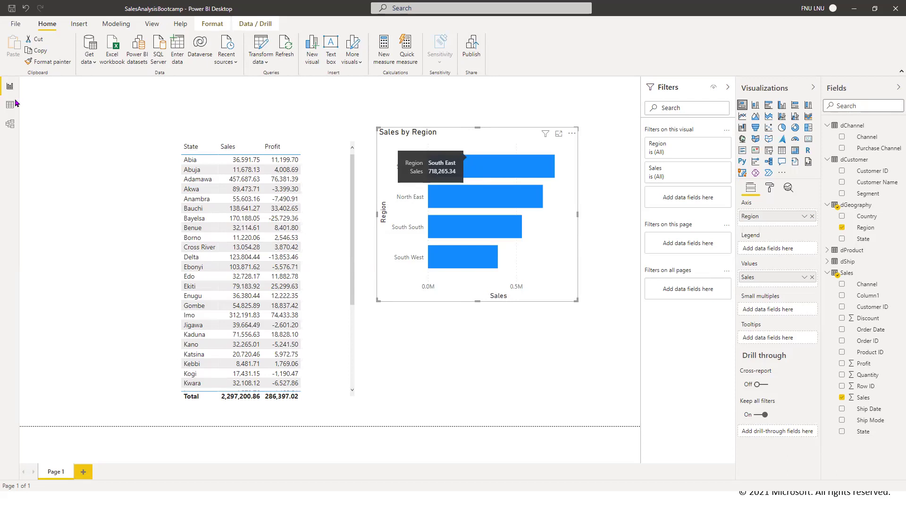
click(10, 125)
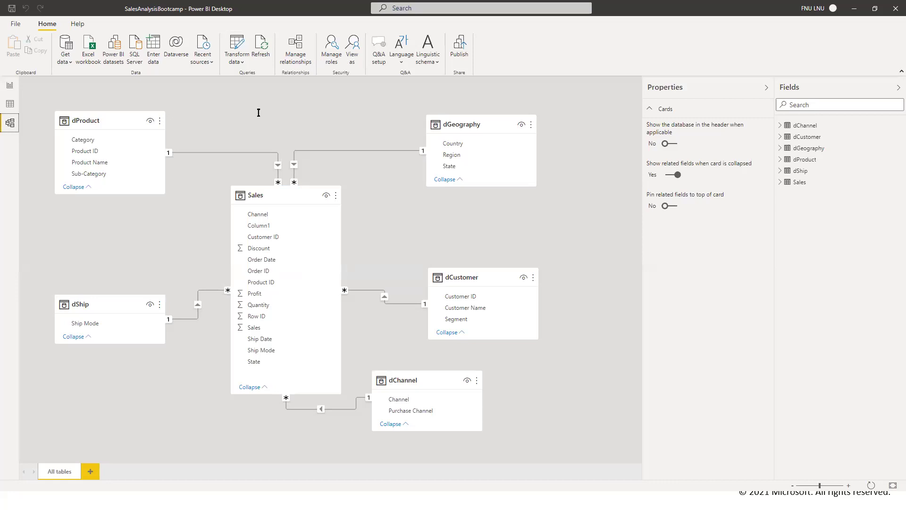
Step: Annotate the model diagram with the heading "Star Schema" and a freehand star sketch beside it, and clear the annotations
click(283, 91)
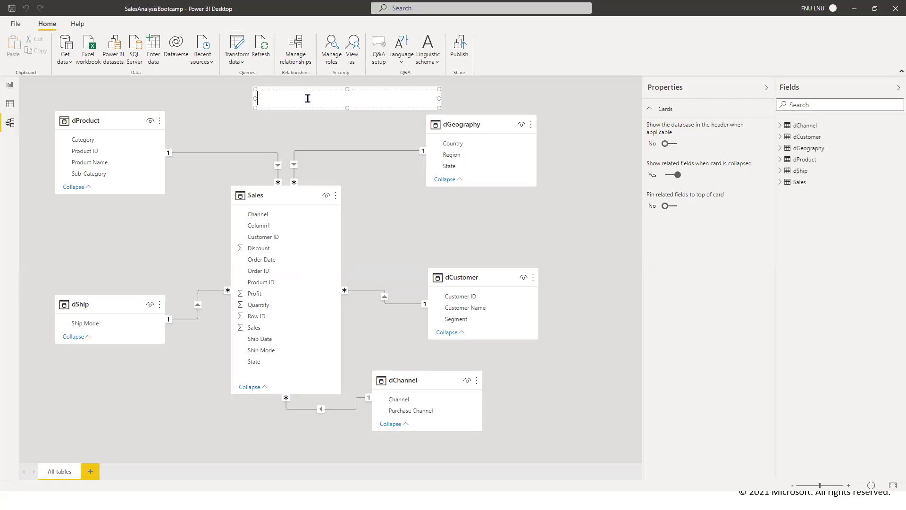
text(Star Schema)
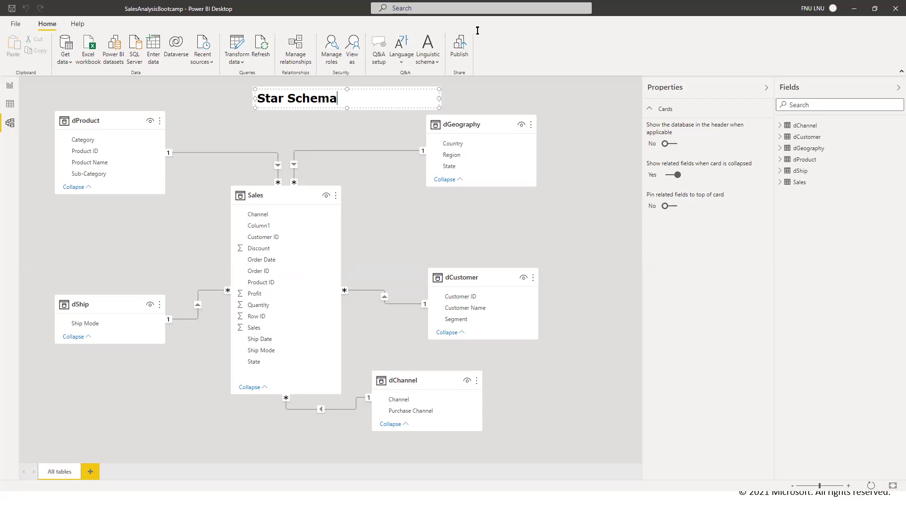
click(264, 189)
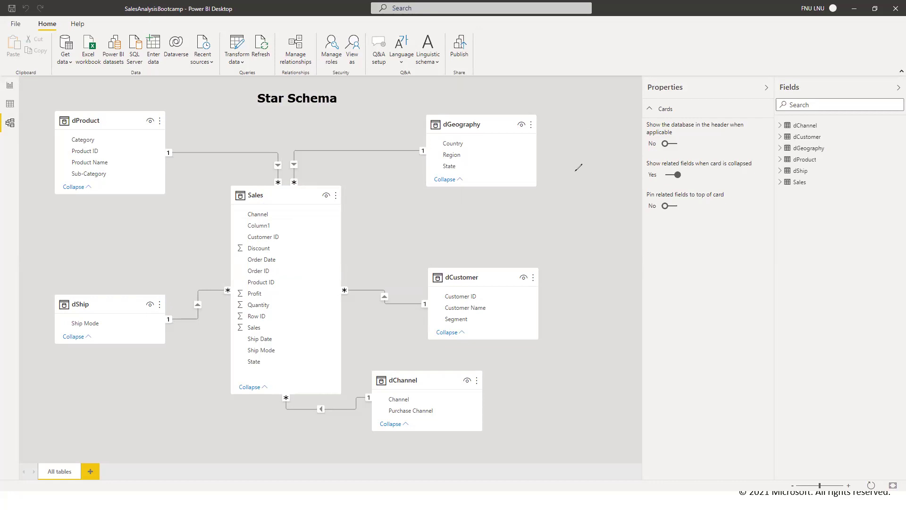
mouse_move(593, 166)
mouse_down()
mouse_move(567, 175)
mouse_move(587, 168)
mouse_move(600, 137)
mouse_move(596, 177)
mouse_move(670, 160)
mouse_move(627, 184)
mouse_up()
mouse_move(568, 180)
mouse_down()
mouse_move(504, 198)
mouse_move(563, 191)
mouse_move(568, 210)
mouse_move(556, 241)
mouse_move(580, 211)
mouse_move(598, 263)
mouse_move(604, 231)
mouse_move(682, 270)
mouse_up()
drag(682, 270, 626, 231)
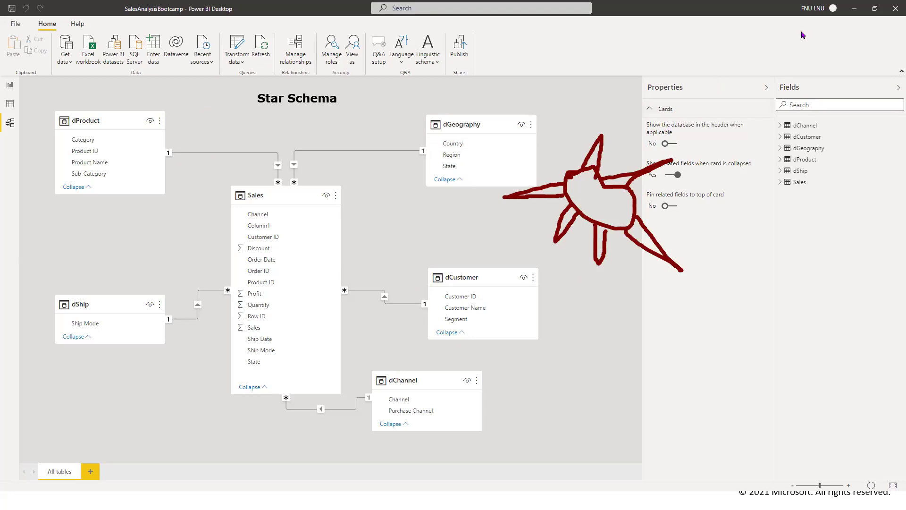
key(Escape)
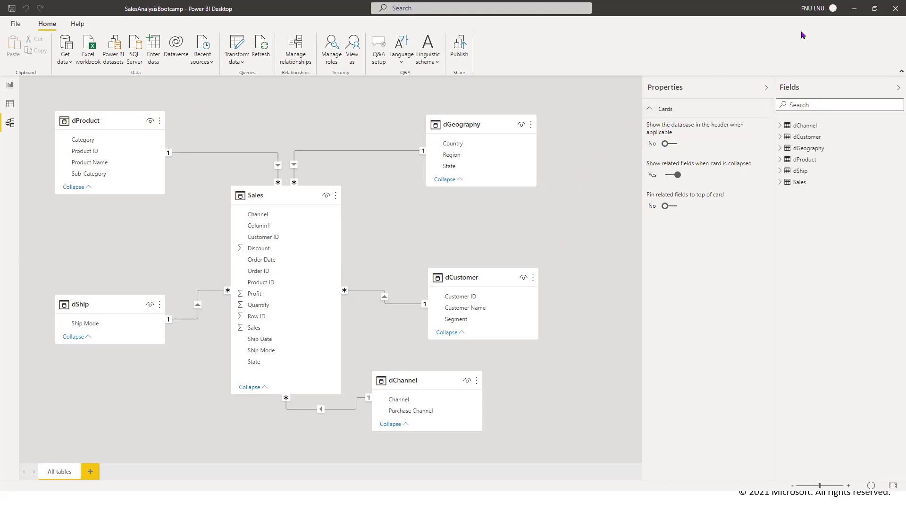
Step: Annotate the model diagram with the heading "One to Many Relationship" above the Sales table
click(251, 109)
text(One to Many Rel)
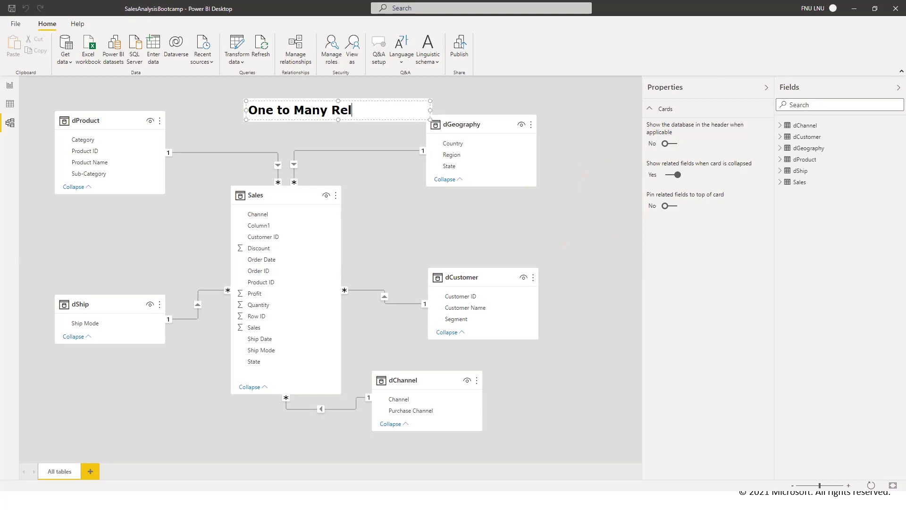
text(ationship)
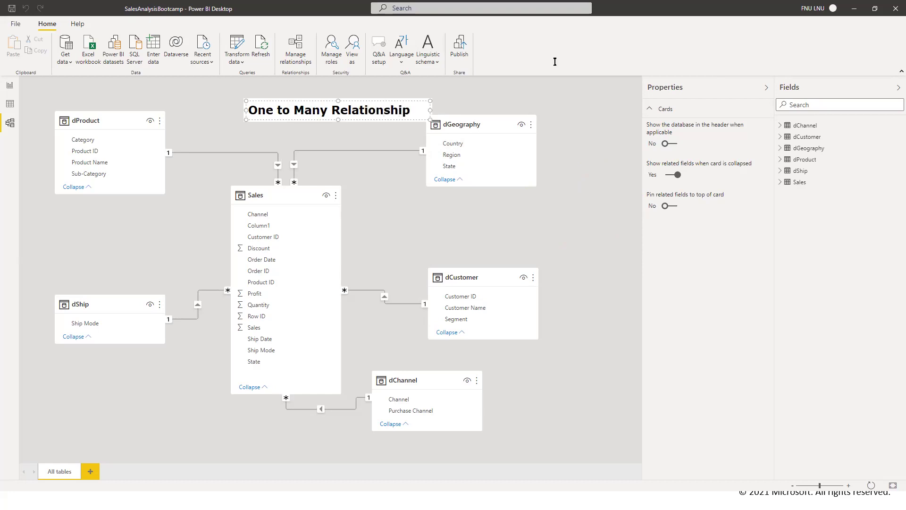
click(474, 141)
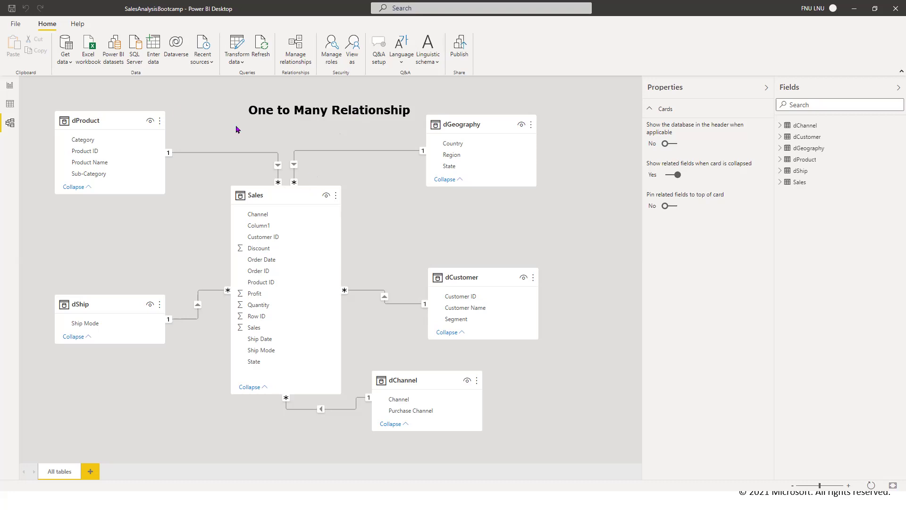
Step: Compare the State values in the dGeography table with the State column of the Sales table in Data view
click(13, 103)
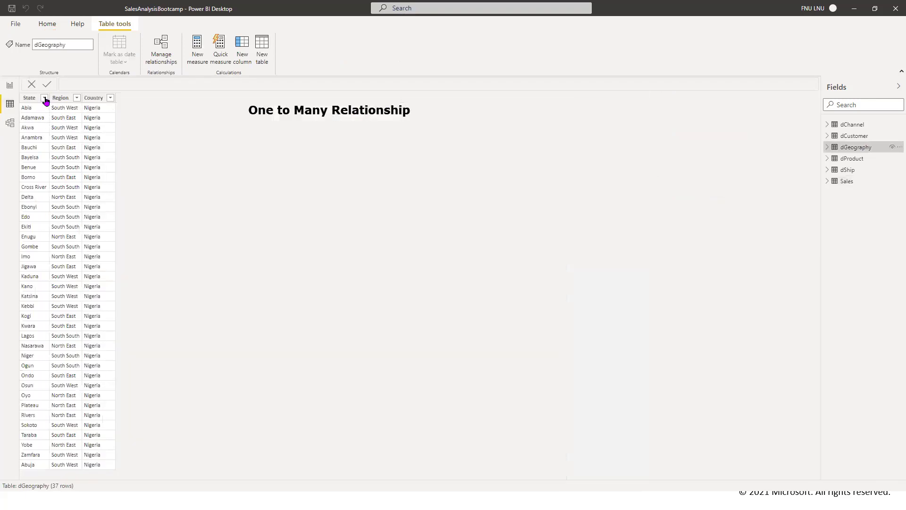
click(45, 99)
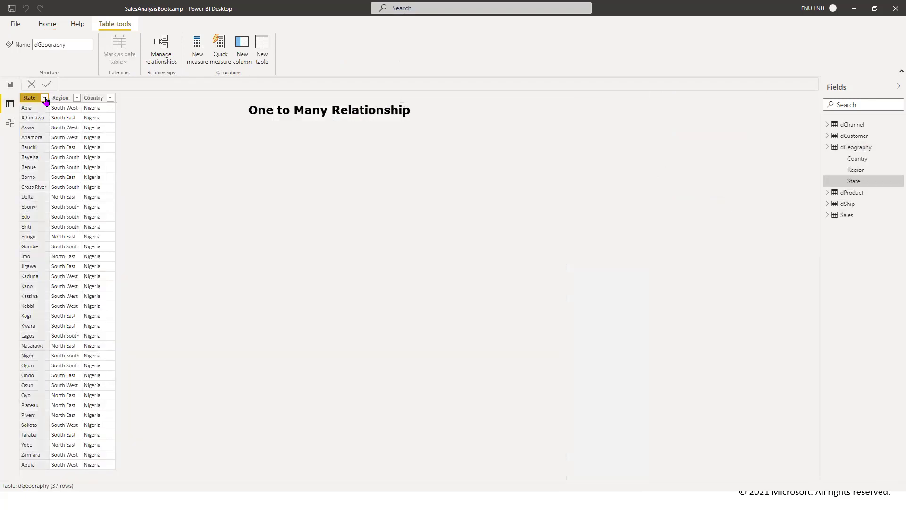
click(45, 98)
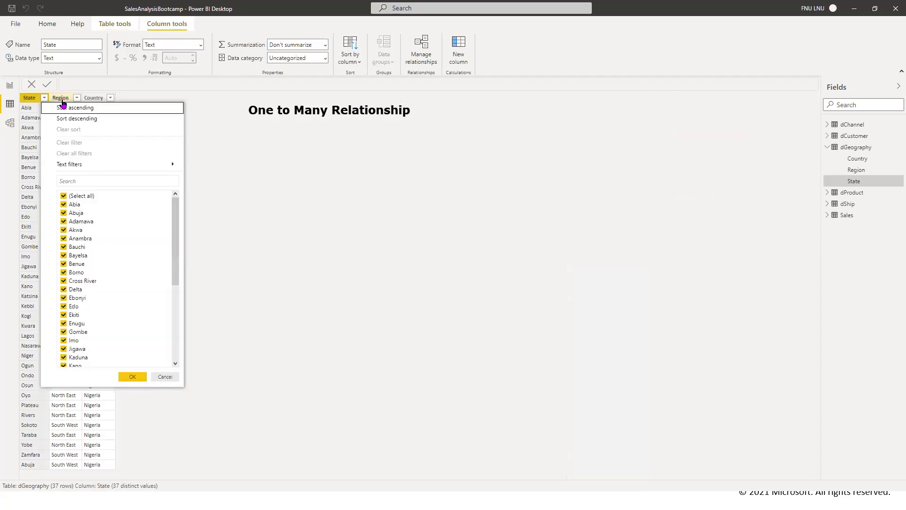
click(254, 143)
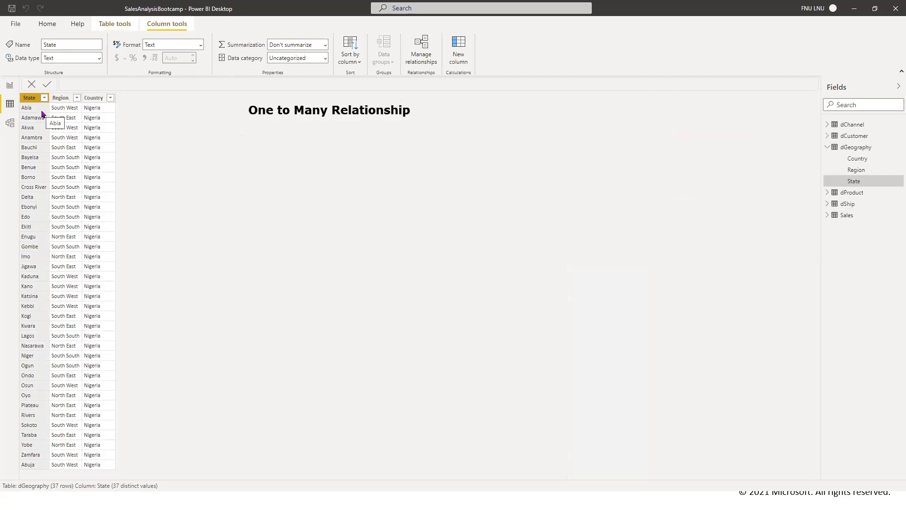
click(855, 148)
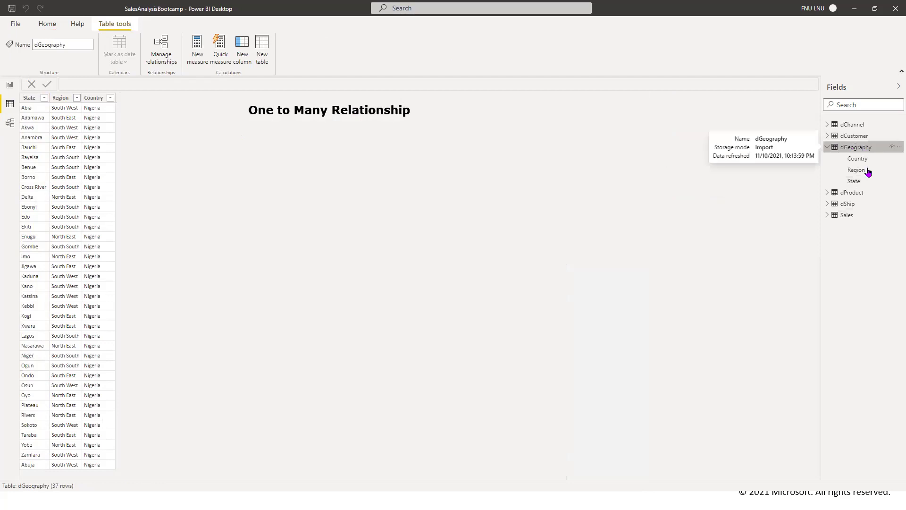
click(865, 215)
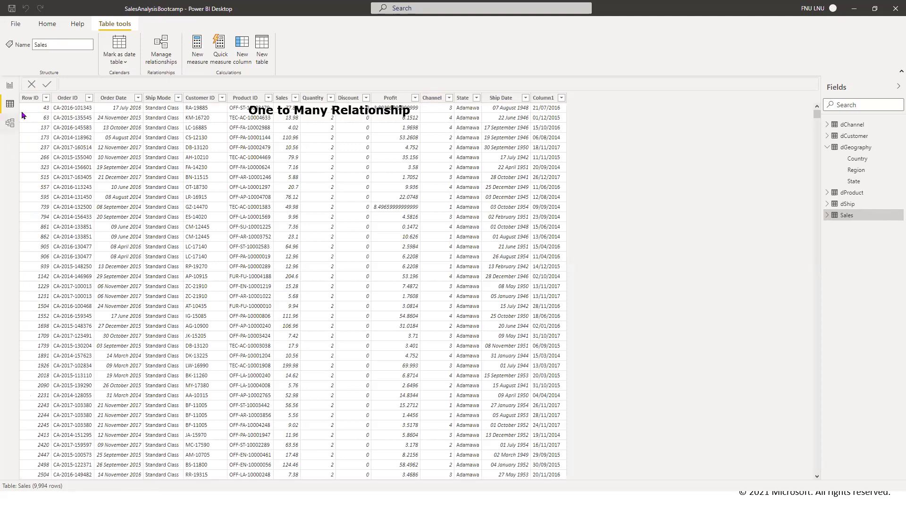
Step: Return to Model view and add the text annotation "Schema" above the "One to Many Relationship" heading
click(8, 123)
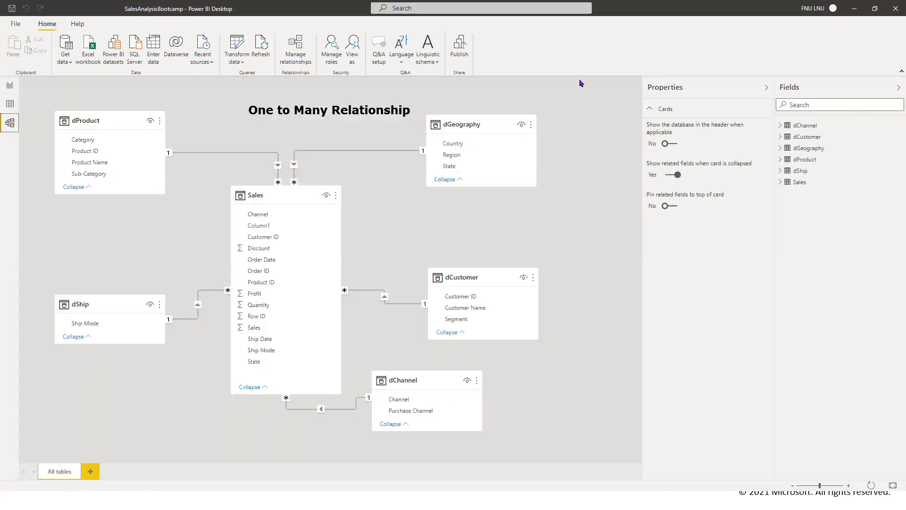
click(314, 81)
text(Schema)
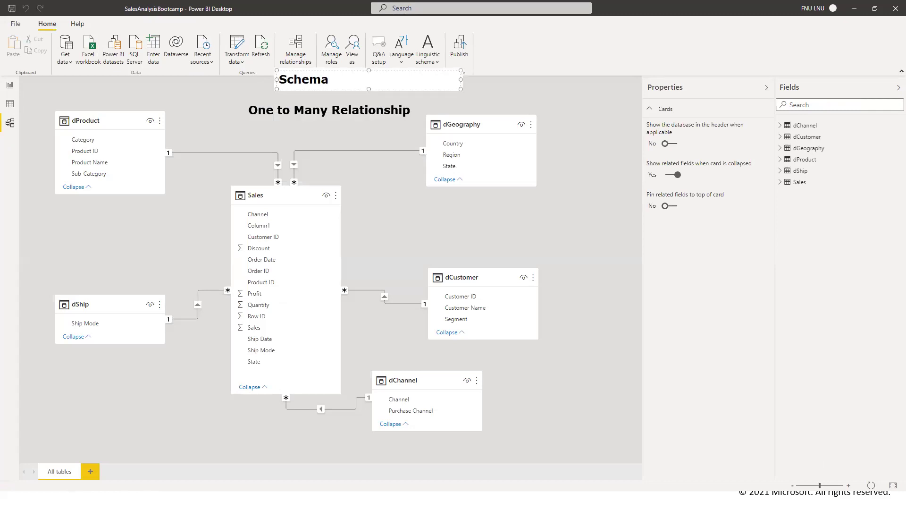
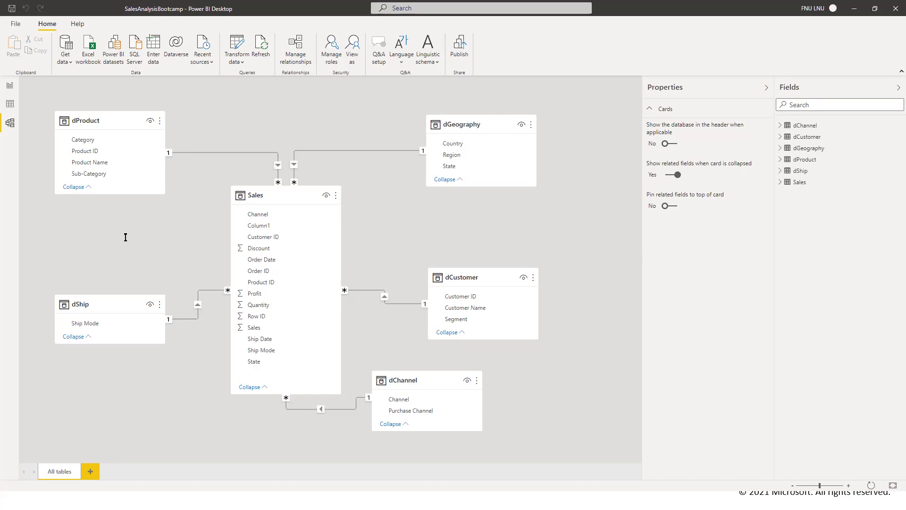
Step: Switch to the Intro Power BI class presentation in PowerPoint and look through the slide thumbnails after slide 8
key(alt+Tab)
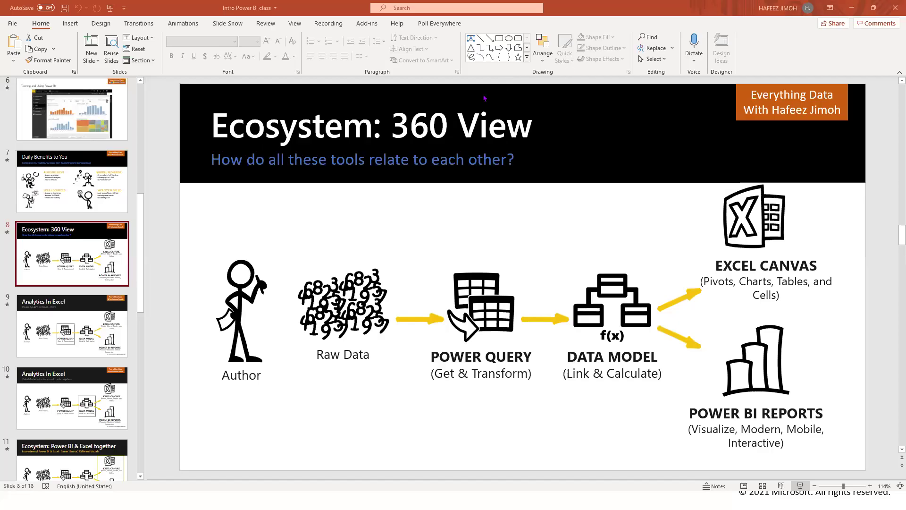
scroll(124, 316, down, 5)
scroll(113, 327, down, 7)
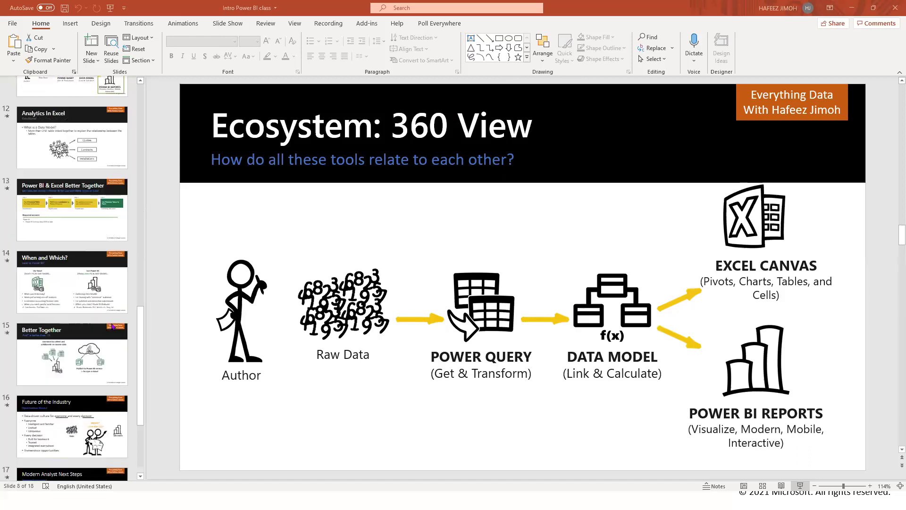